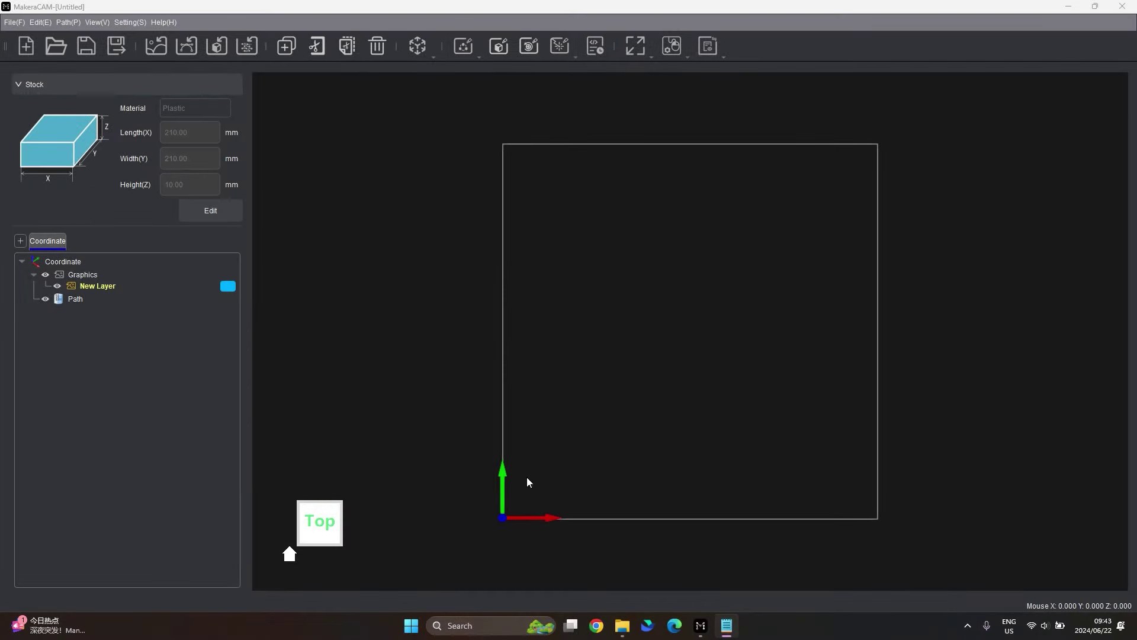
Inspect the empty stock block from several angles, finishing in the top view.
right_drag(644, 360, 715, 264)
right_drag(529, 277, 536, 314)
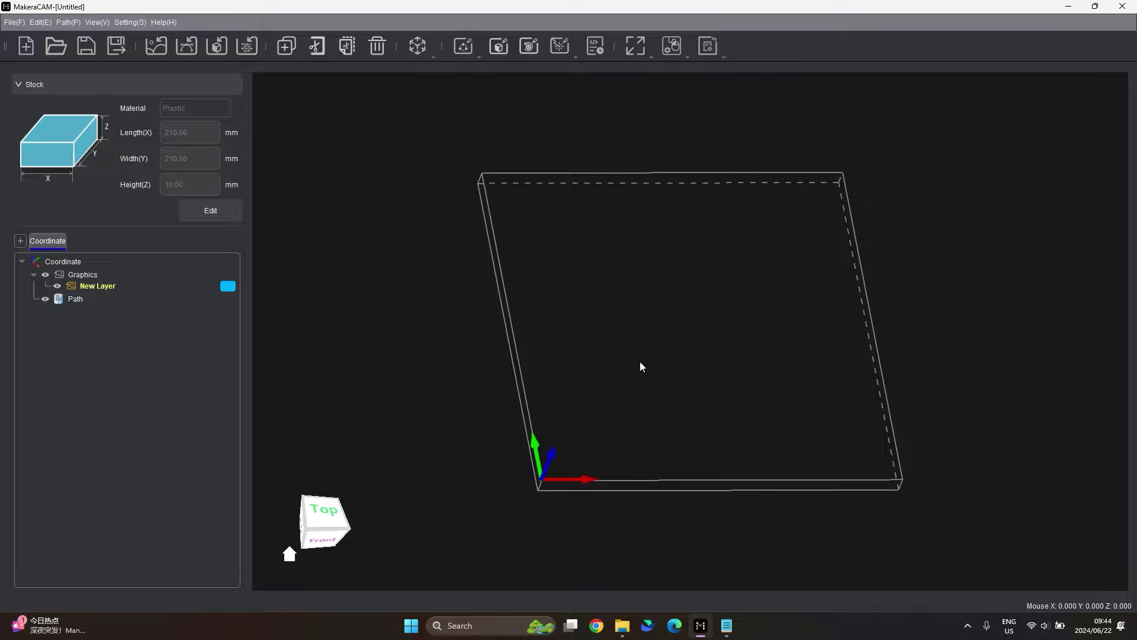
right_drag(642, 363, 682, 299)
right_drag(432, 495, 314, 519)
click(325, 498)
click(314, 519)
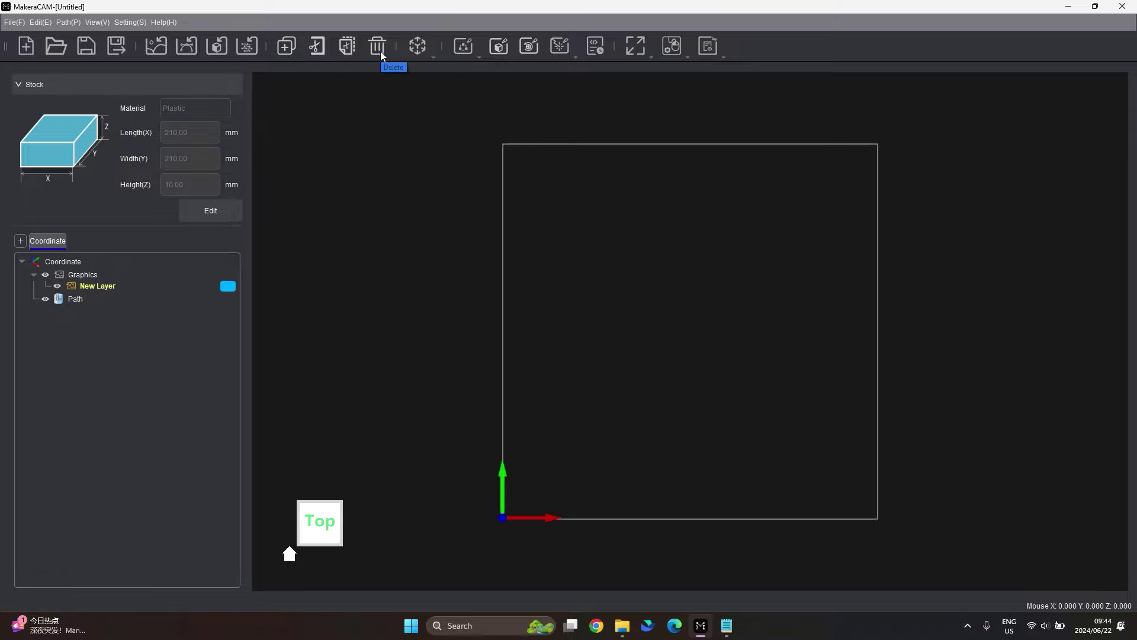
click(422, 52)
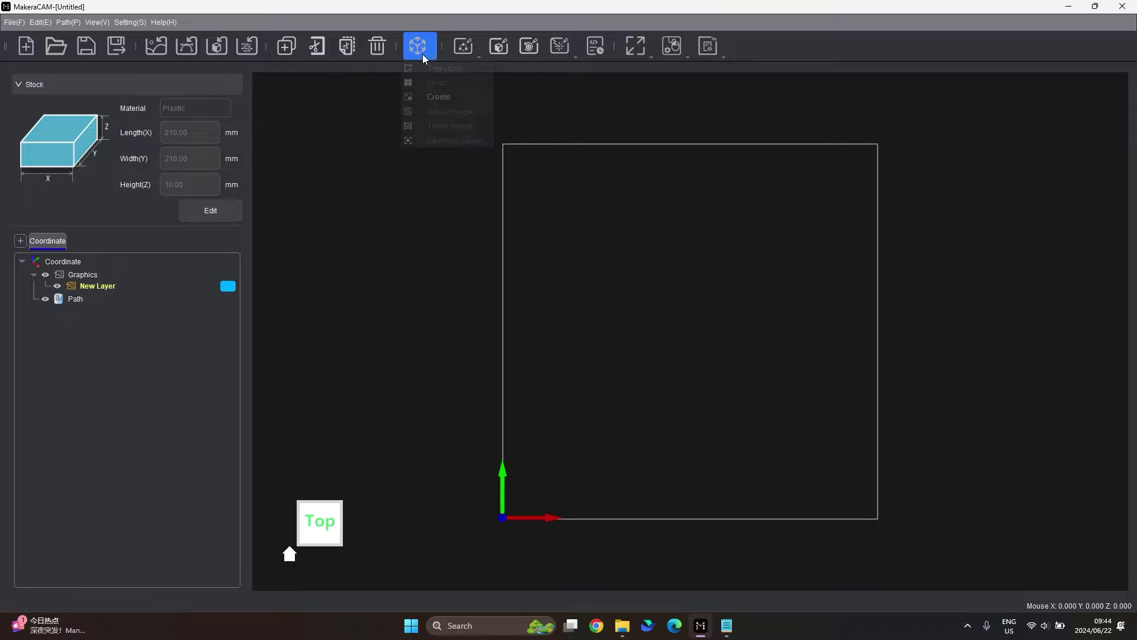
click(448, 97)
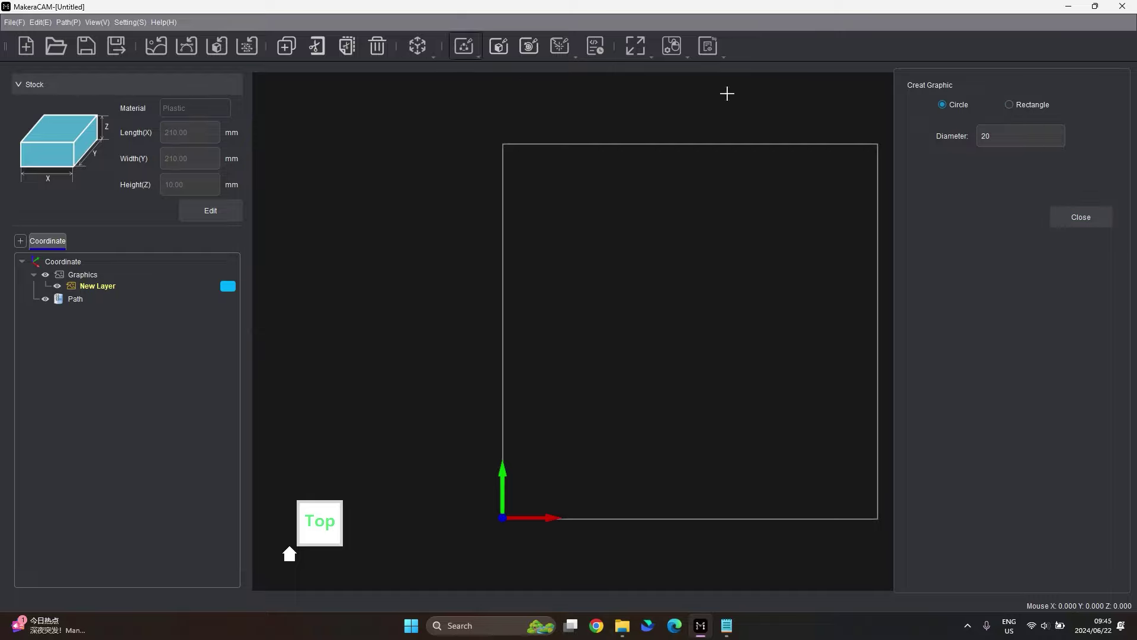
key(Escape)
Look through the graphic editing commands, the vector and laser toolpath types, and the toolpath export dialog.
click(431, 50)
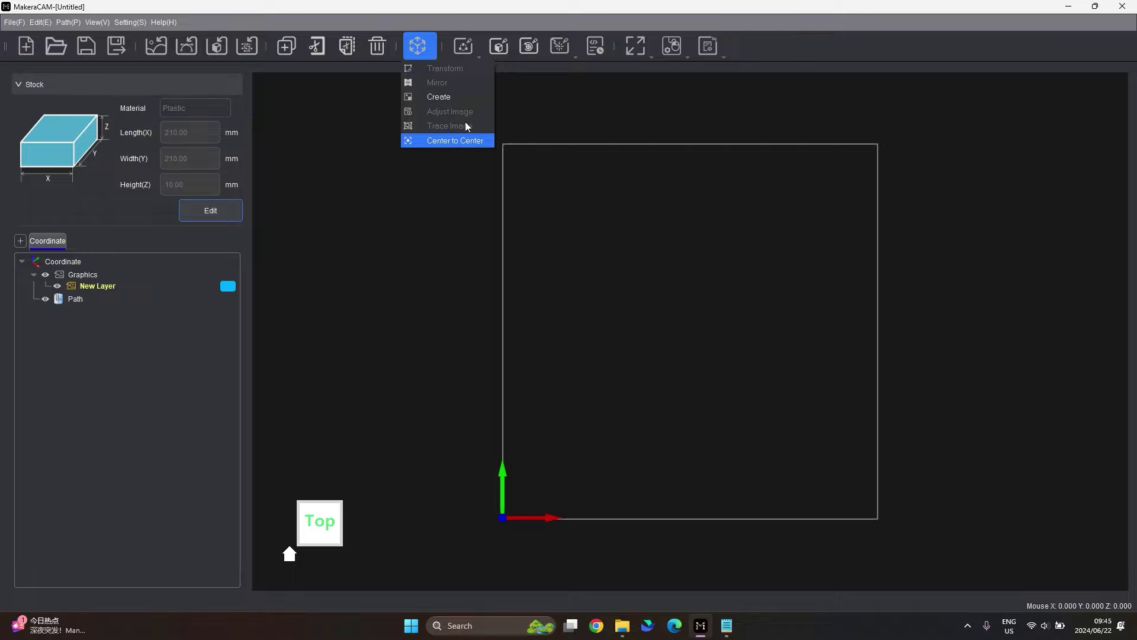
click(462, 46)
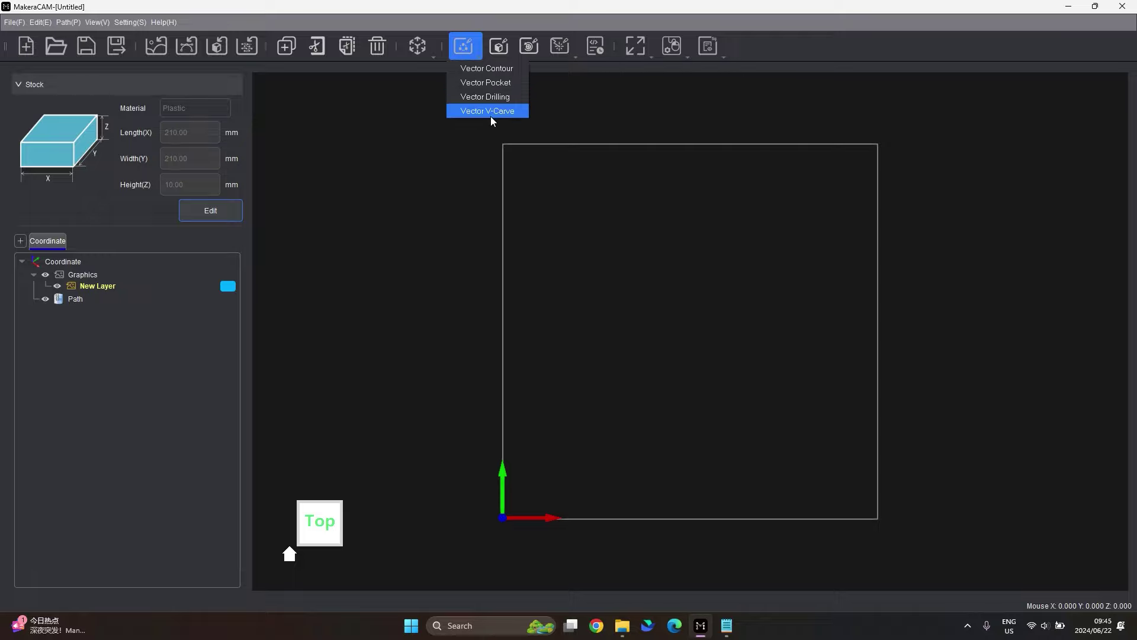
click(502, 49)
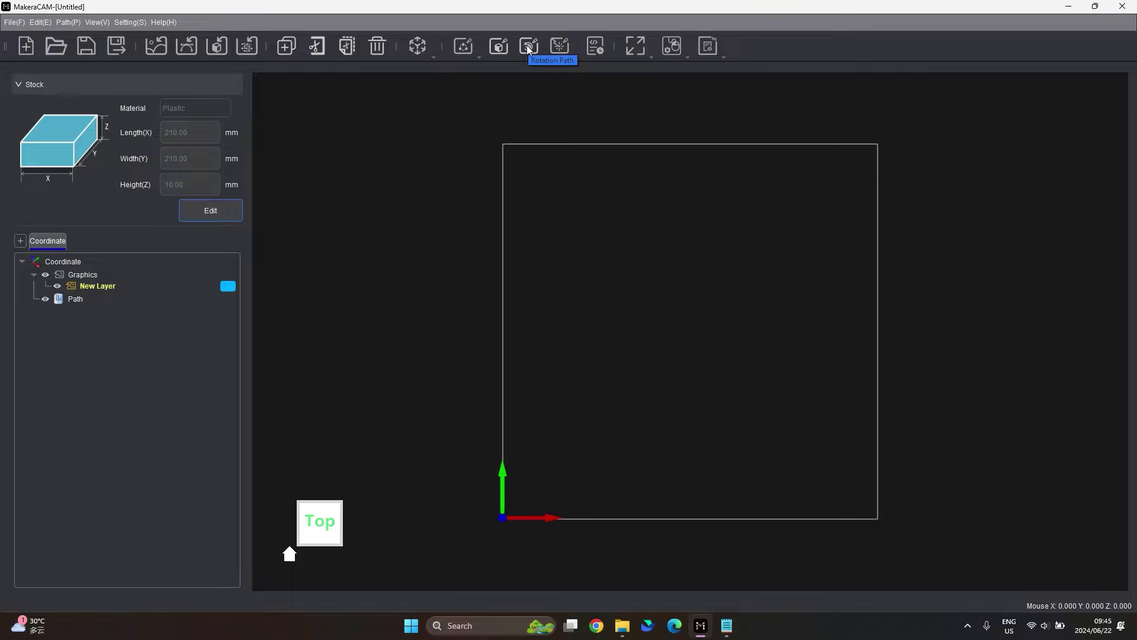
click(566, 46)
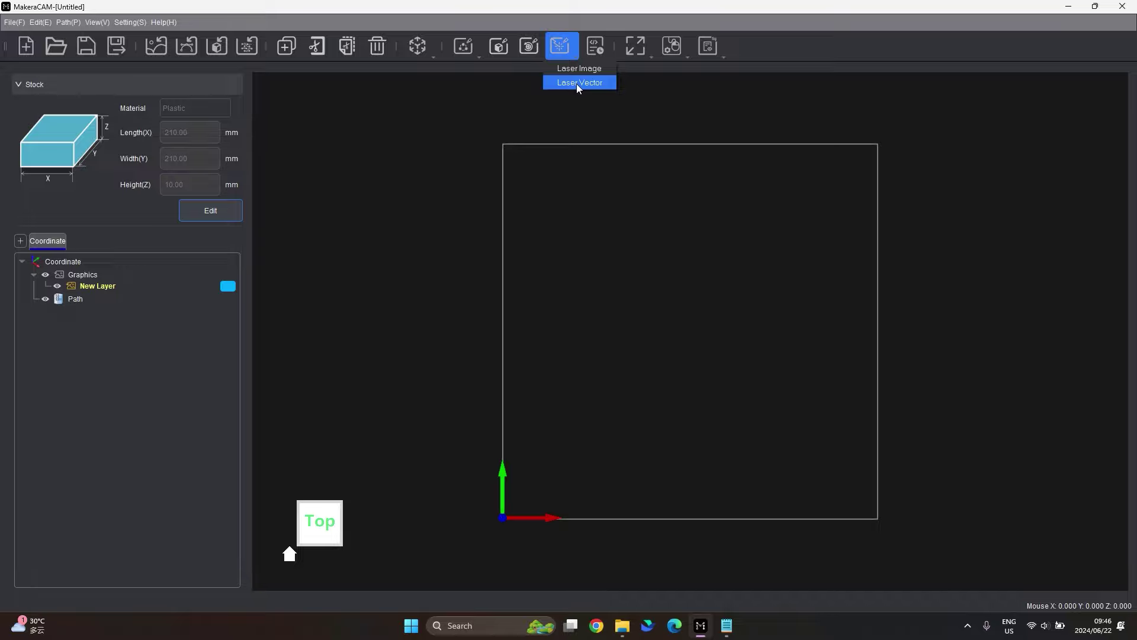
click(594, 46)
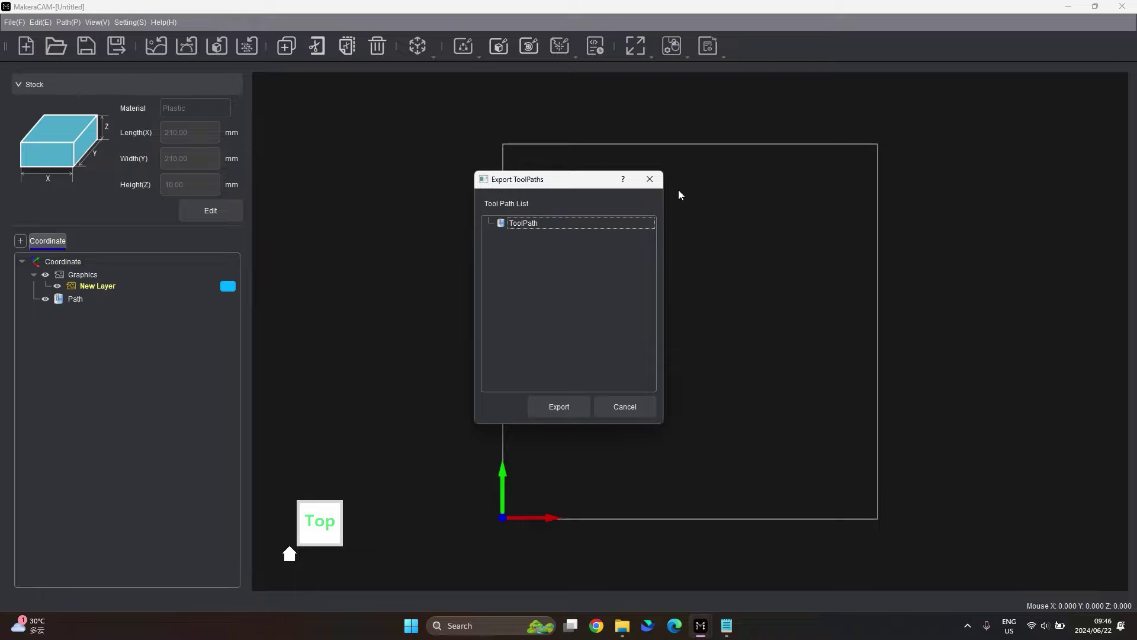
click(651, 181)
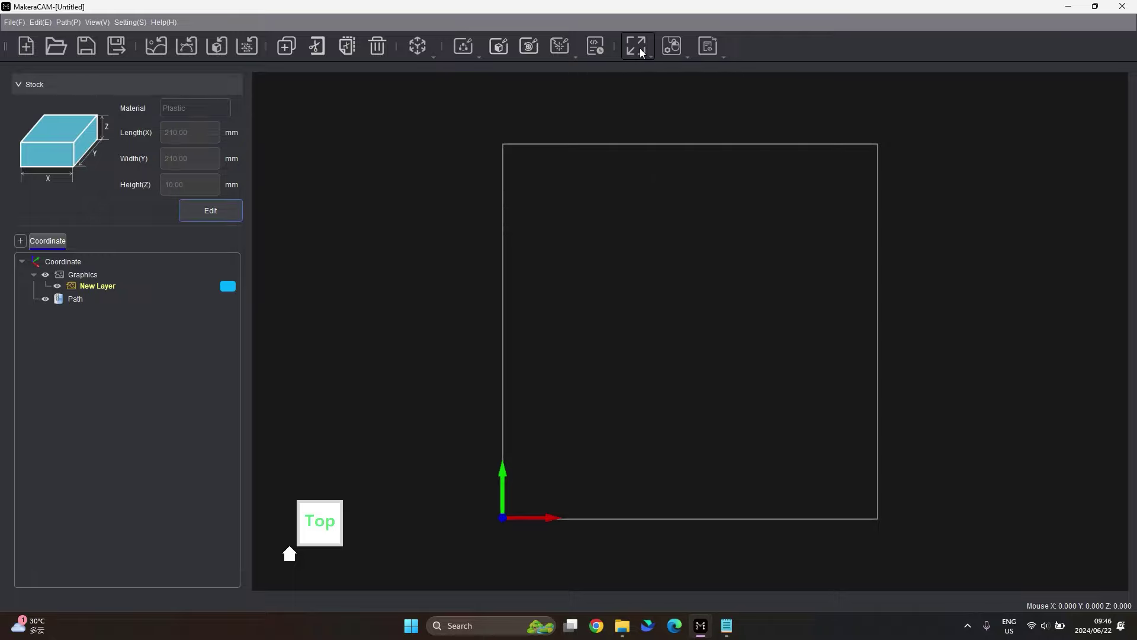
Review the zoom and mouse mode options, then set the mouse mode to Pan and shift the stock in the view.
click(640, 48)
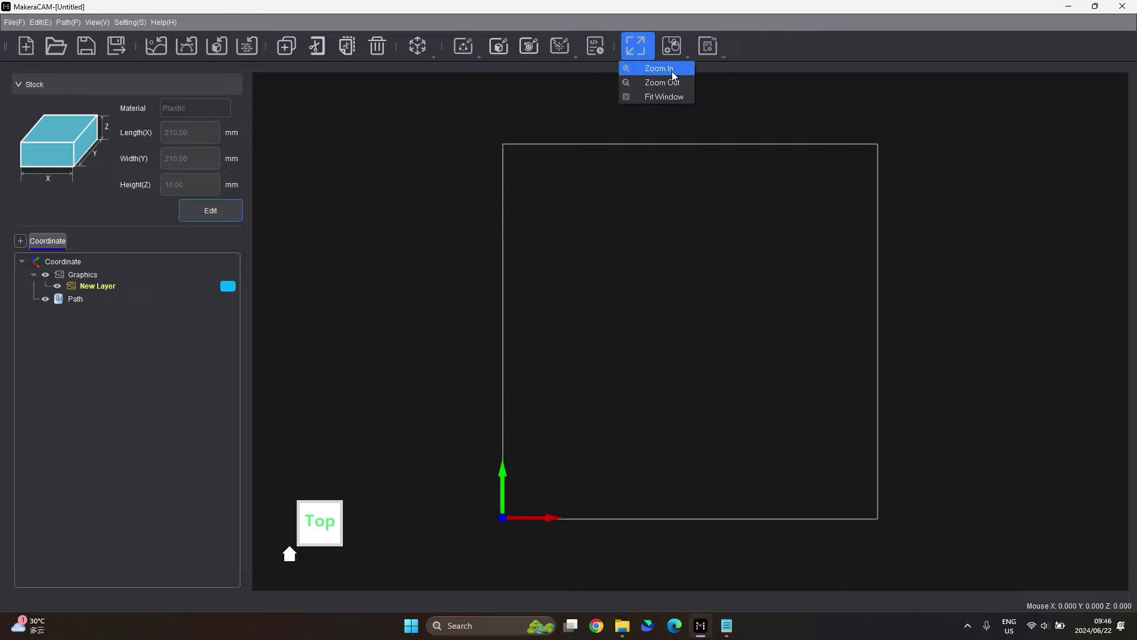
click(676, 47)
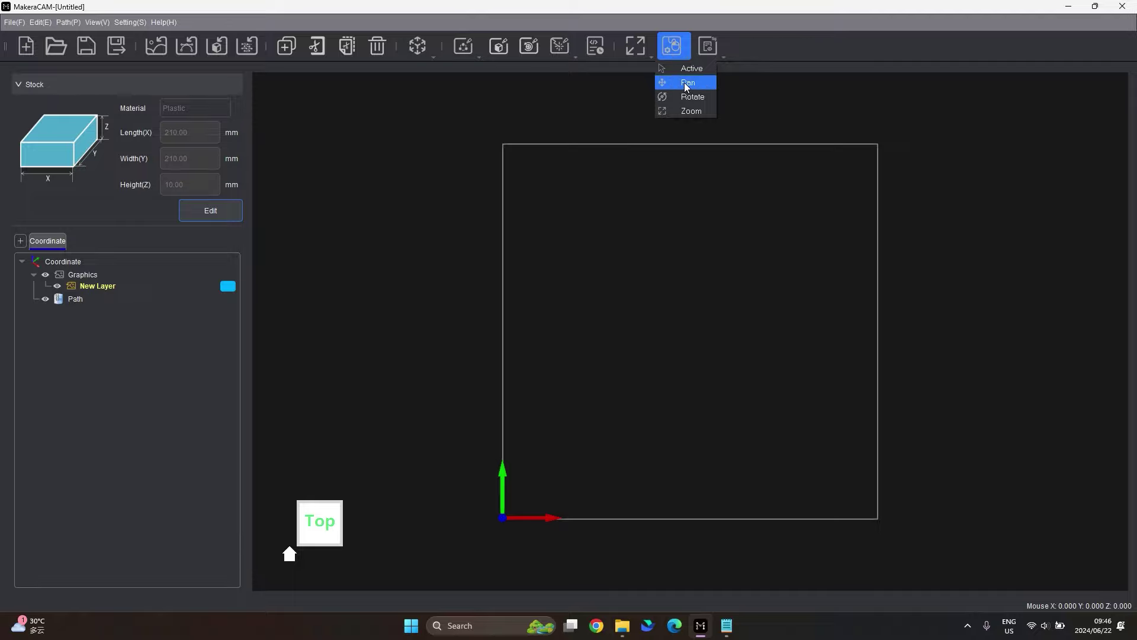
click(692, 69)
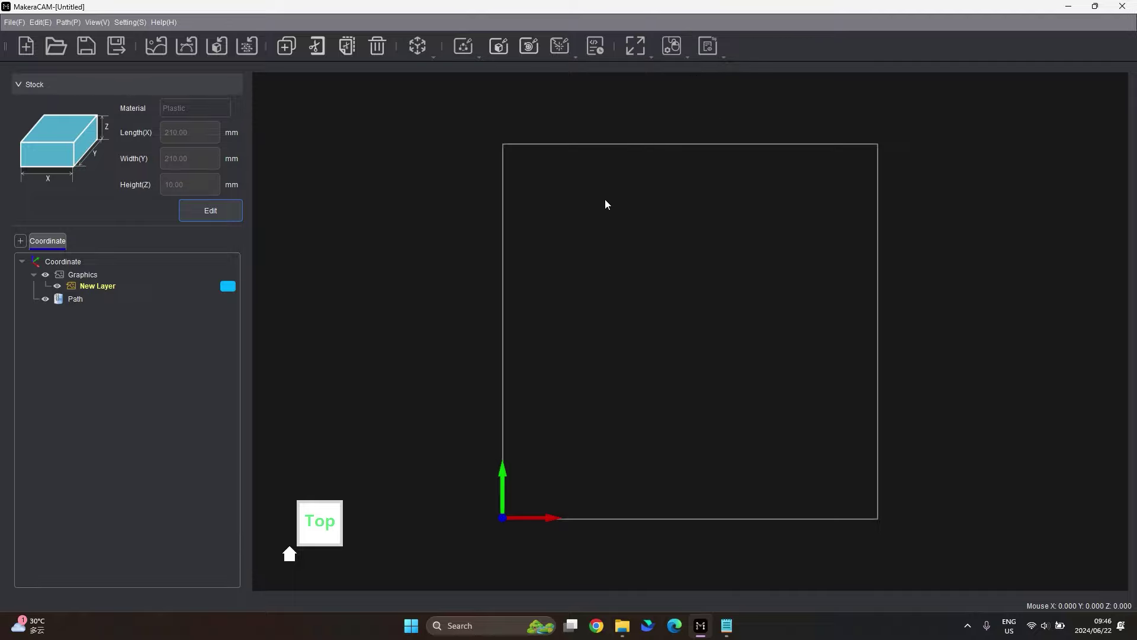
click(614, 335)
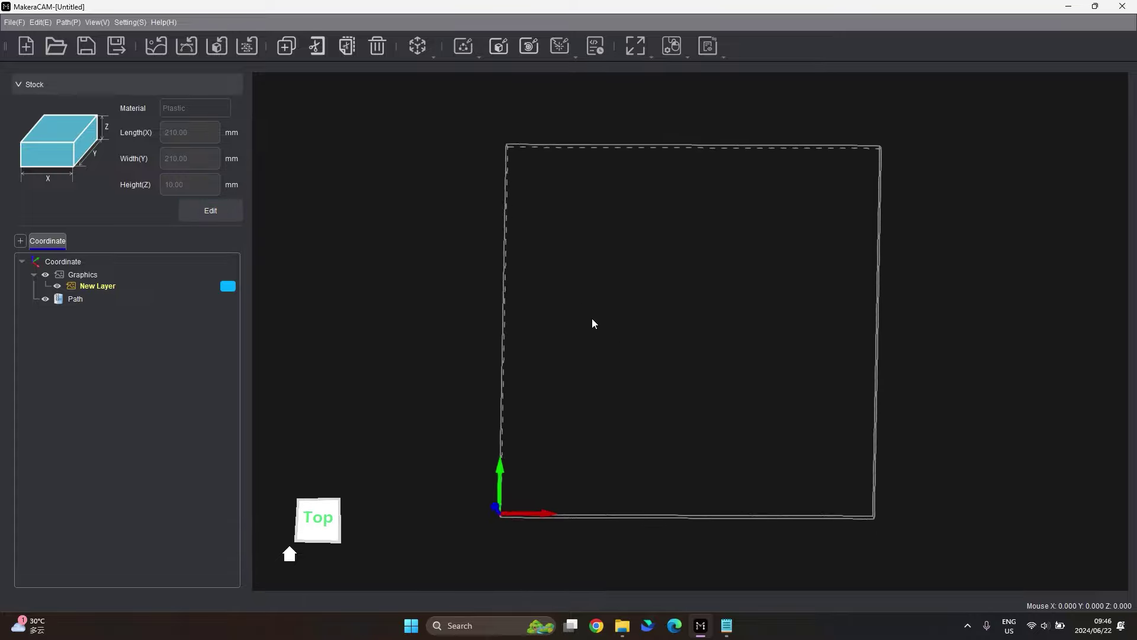
click(689, 56)
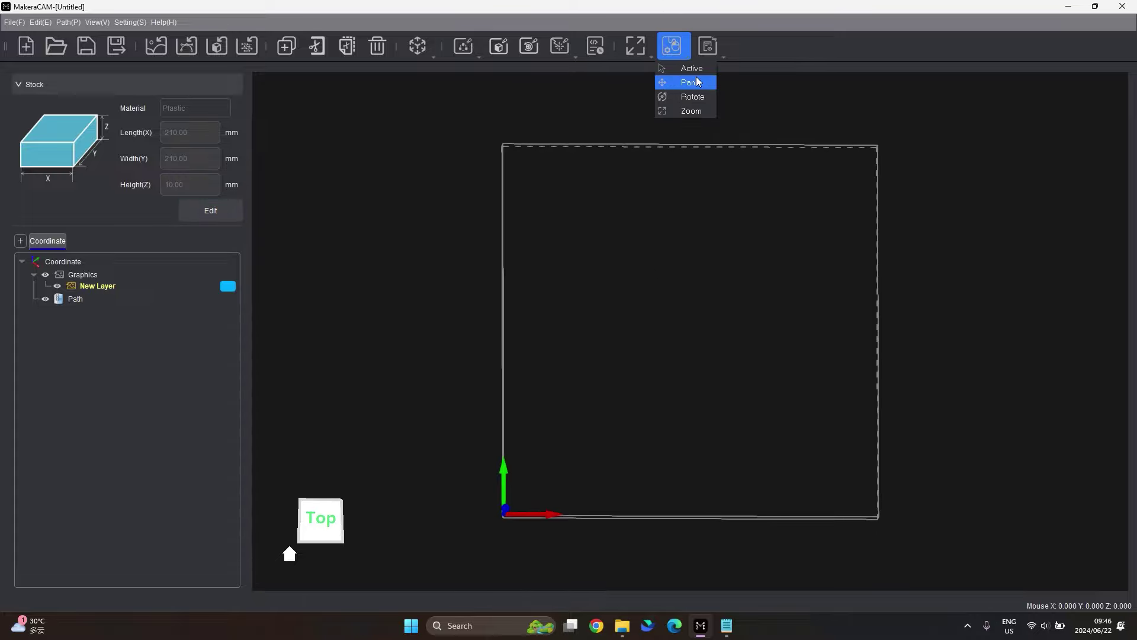
click(684, 81)
drag(712, 294, 670, 282)
Set the mouse mode to Rotate and orbit the stock to an angled 3D view.
click(702, 87)
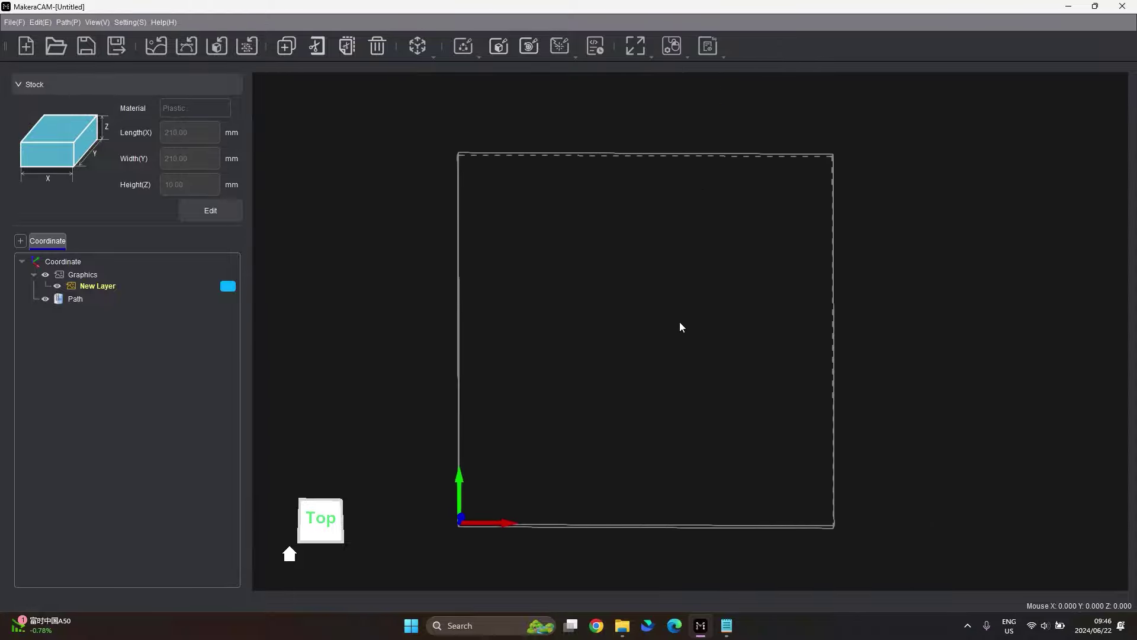
drag(633, 346, 660, 236)
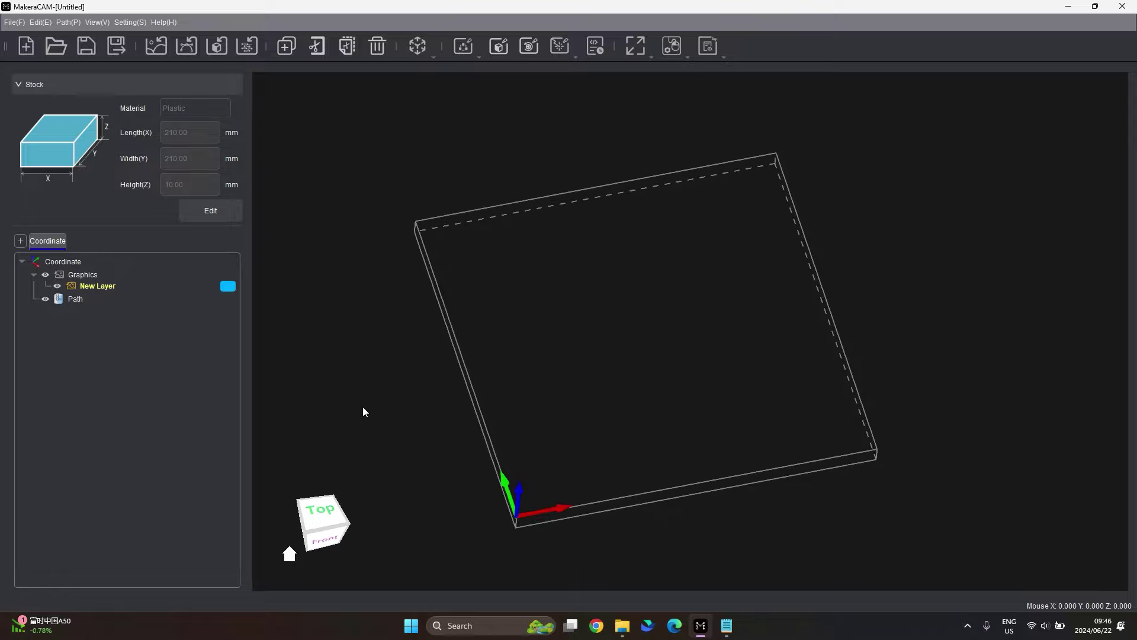
drag(562, 359, 707, 22)
Return the mouse mode to Active and try selecting, panning, orbiting and zooming around the stock.
click(671, 45)
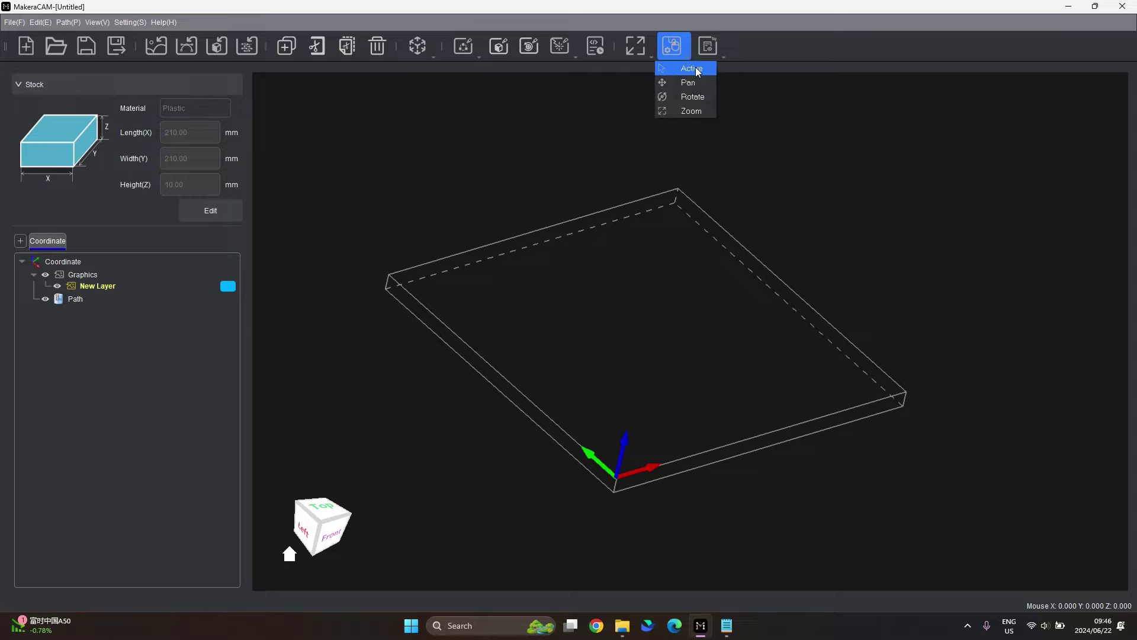
click(682, 69)
drag(569, 325, 643, 379)
drag(476, 203, 548, 216)
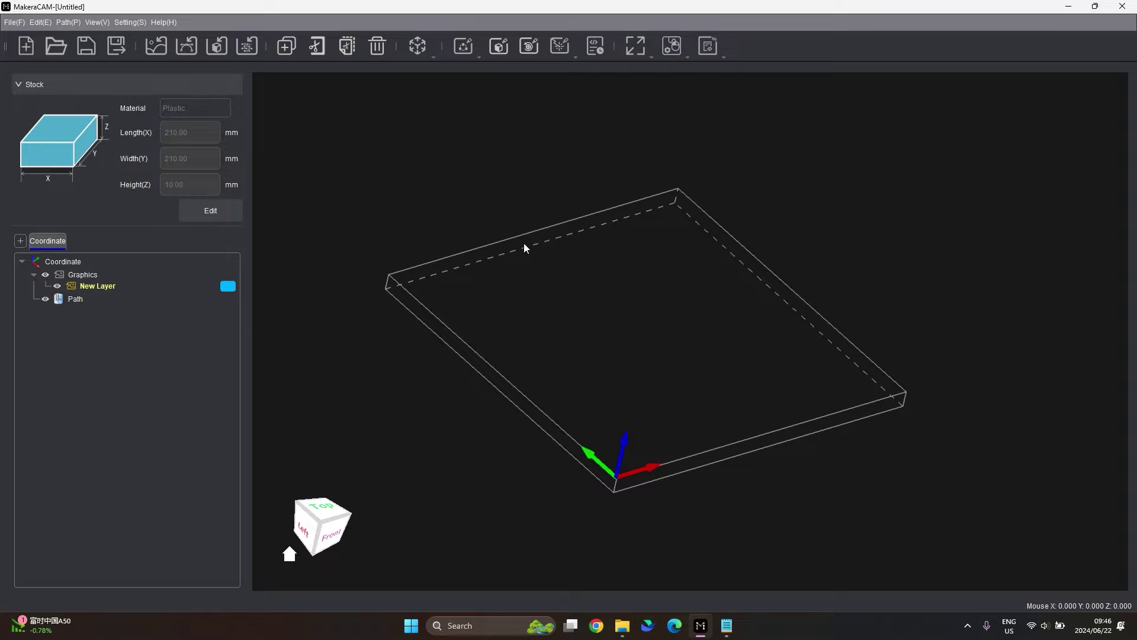
middle_drag(667, 96, 630, 276)
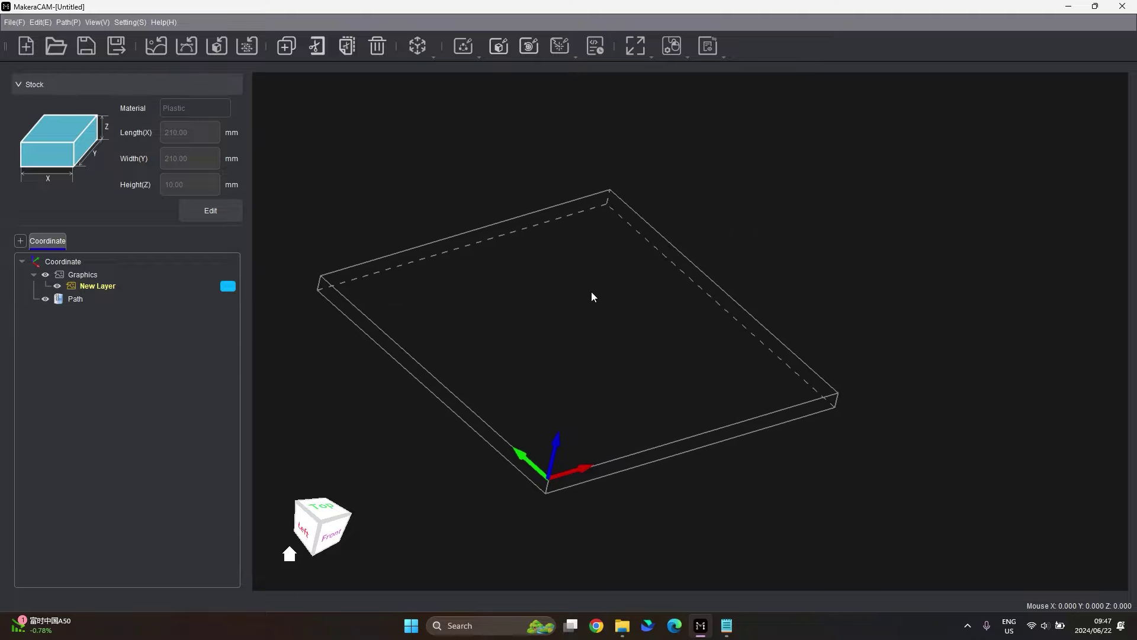
right_drag(591, 292, 642, 265)
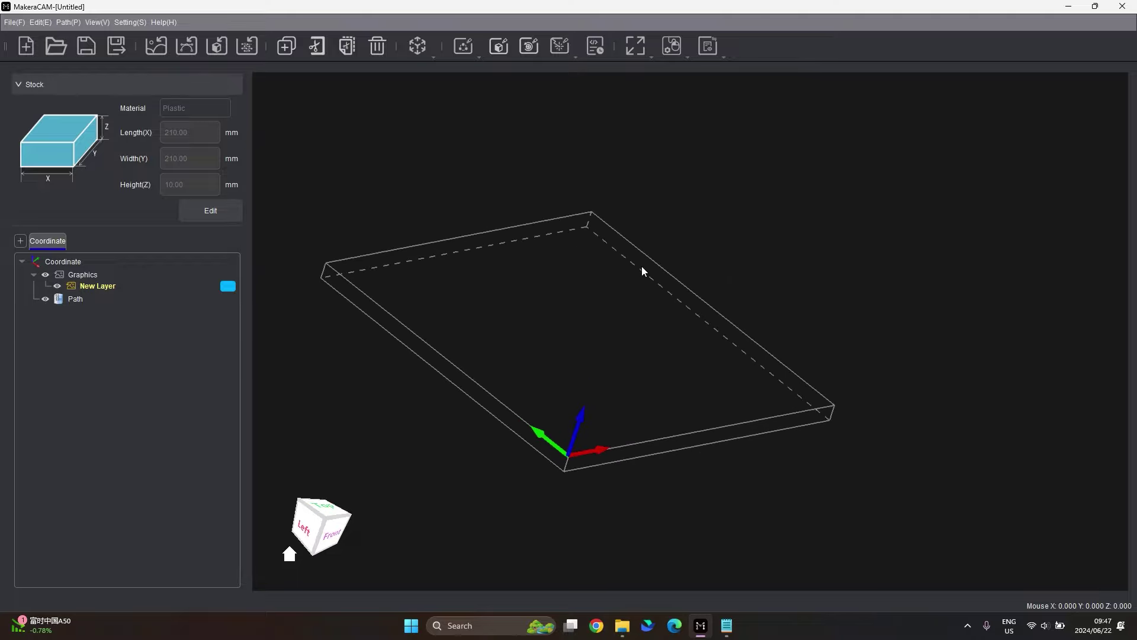
scroll(597, 312, up, 3)
scroll(589, 310, down, 2)
right_drag(572, 320, 689, 403)
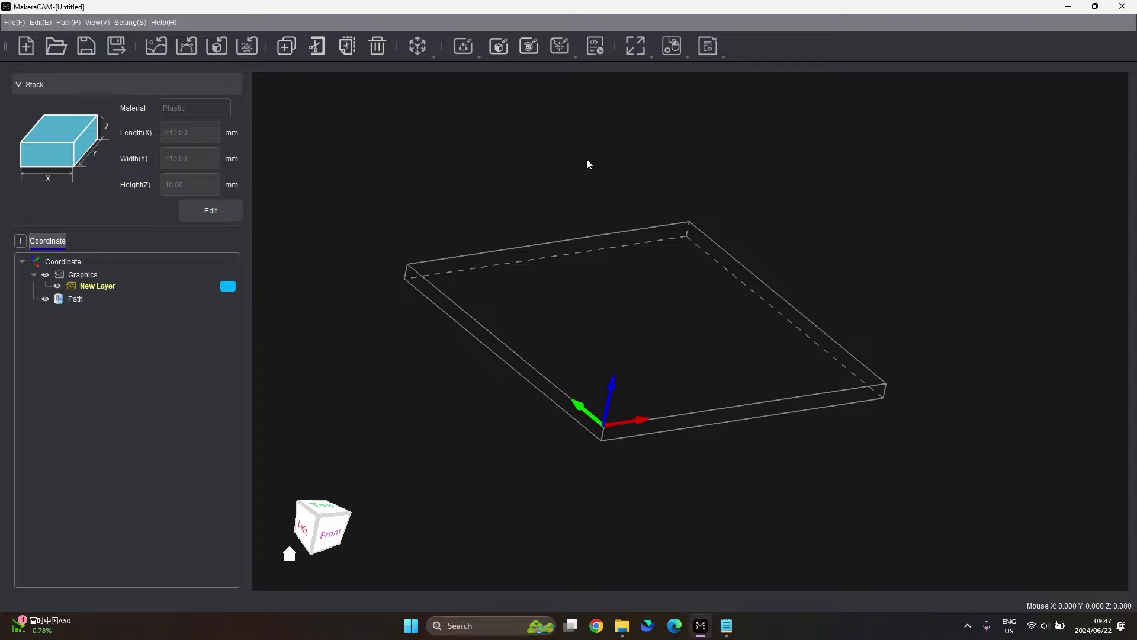
Set the stock height (Z) to 20 mm, apply it, and check the thicker block from the front.
click(211, 210)
drag(185, 184, 157, 187)
text(20)
click(146, 211)
middle_drag(601, 381, 826, 318)
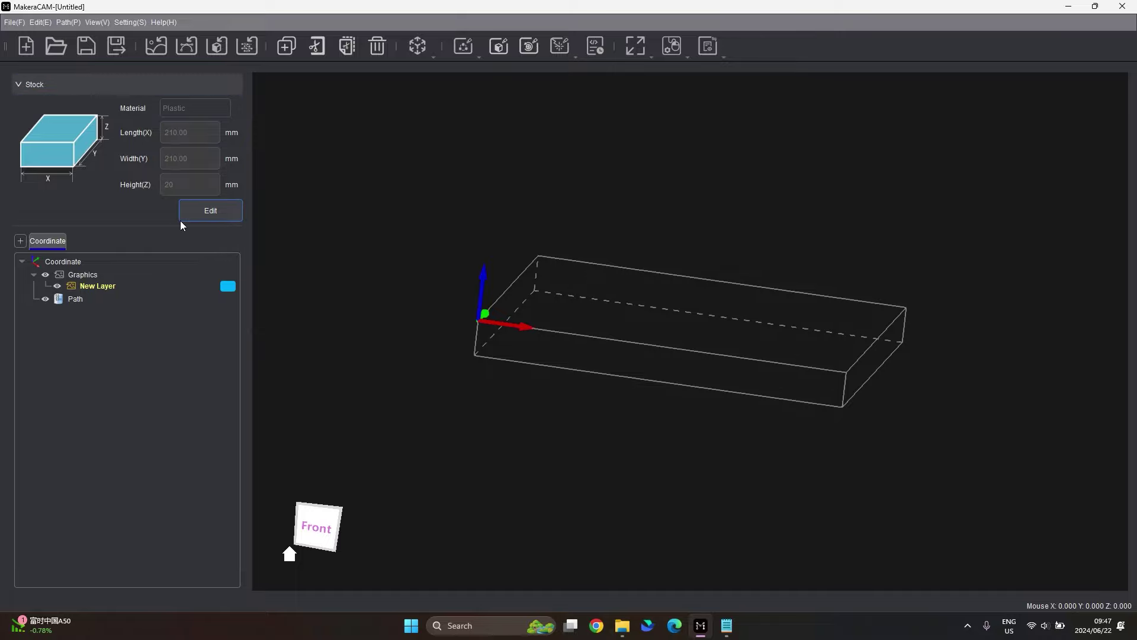
Reopen the stock settings for editing and set the material to Hardwood.
click(225, 211)
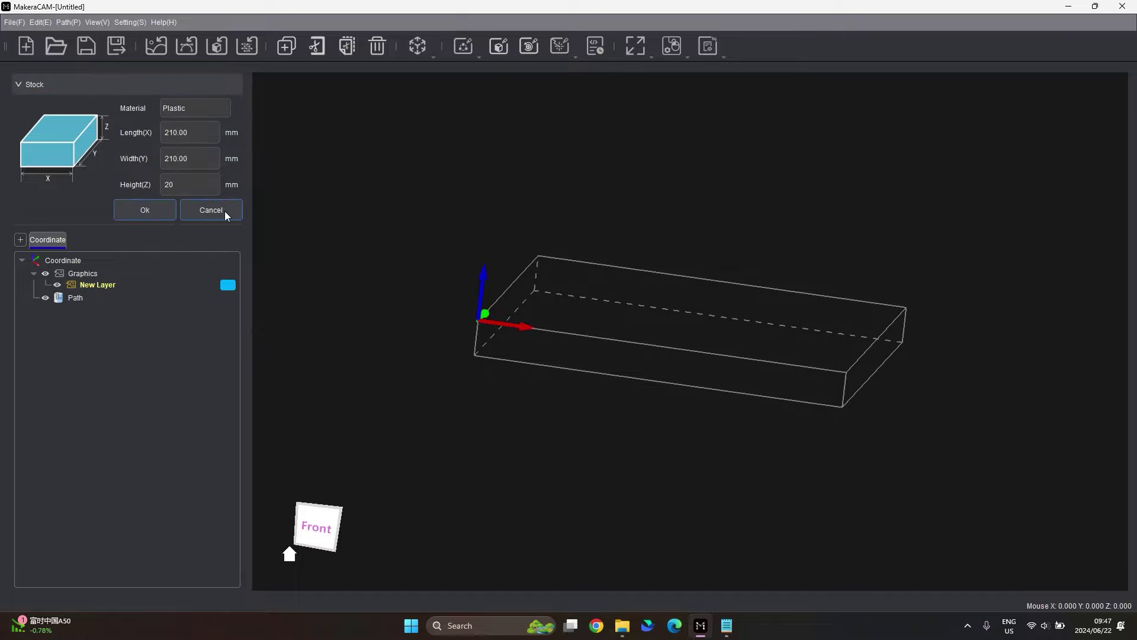
drag(178, 184, 164, 188)
click(188, 108)
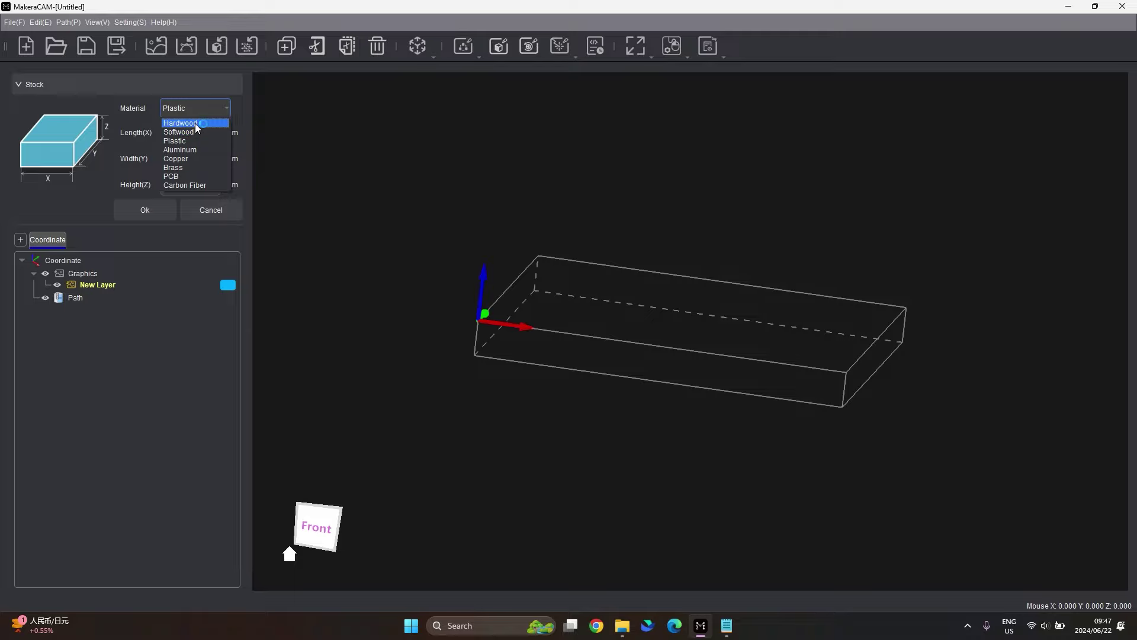
click(187, 124)
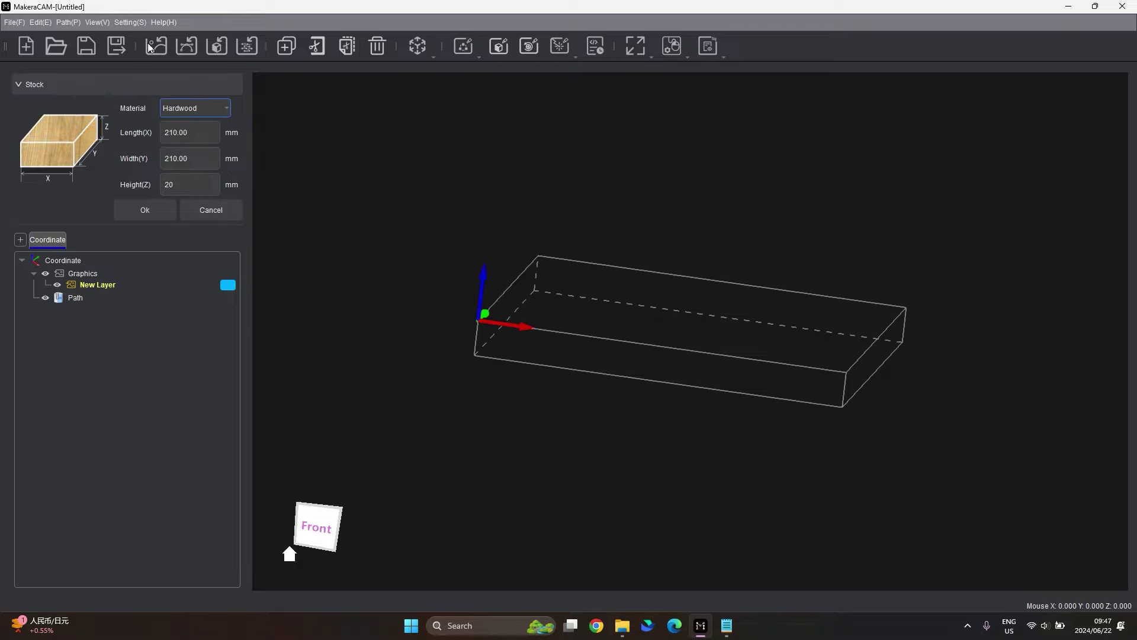
Examine the material library and its blank form for adding a material, closing it without adding one.
click(130, 22)
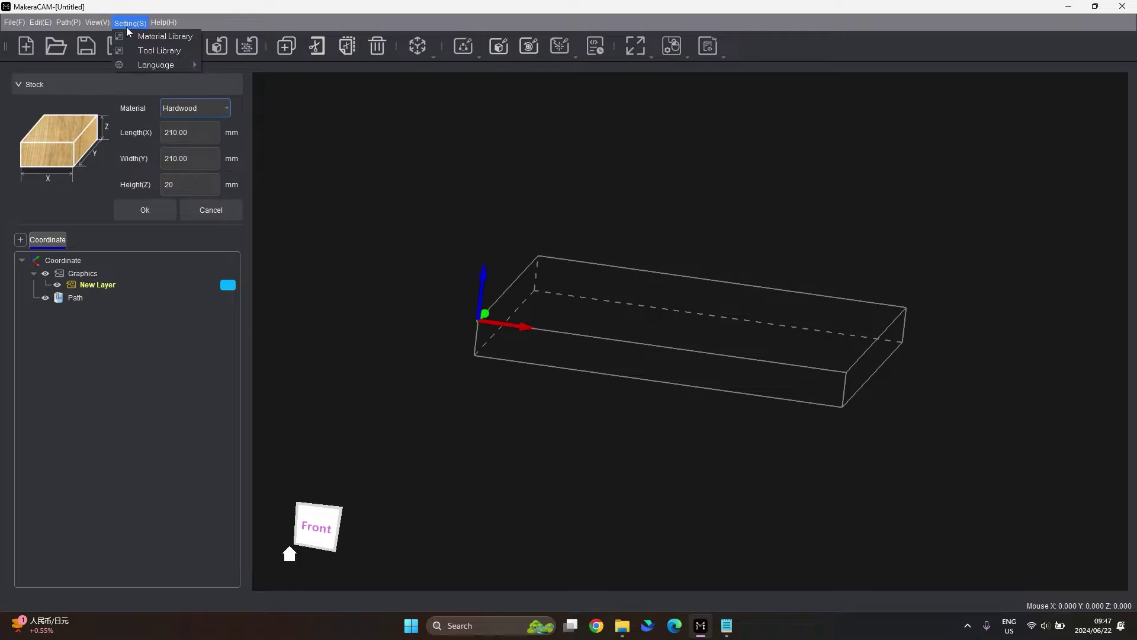
click(155, 38)
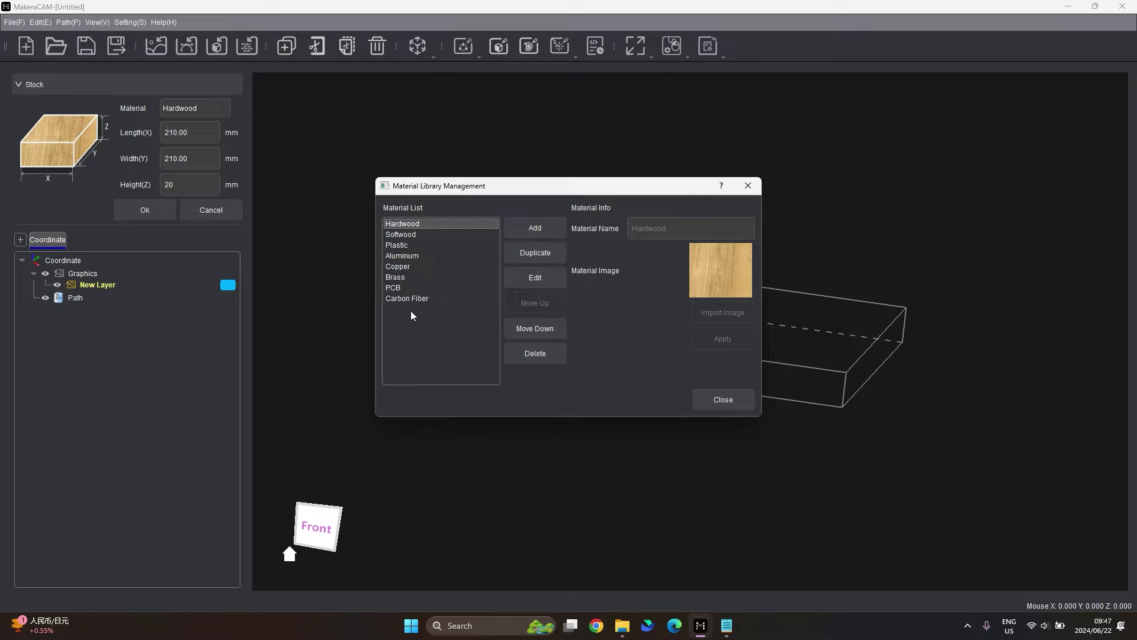
click(548, 225)
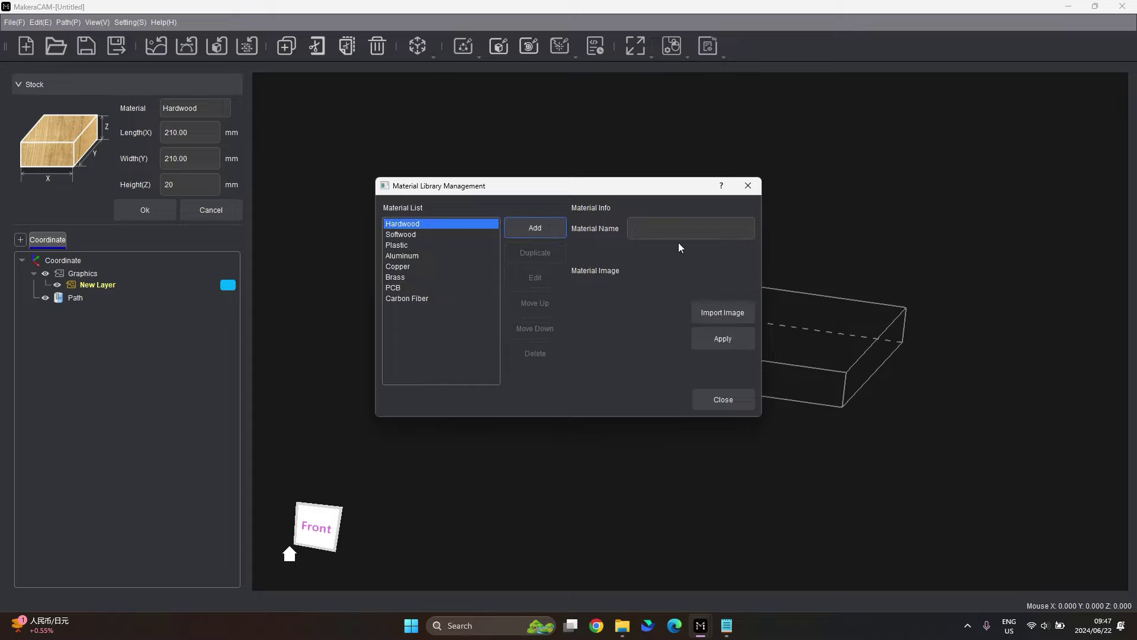
click(651, 229)
click(723, 400)
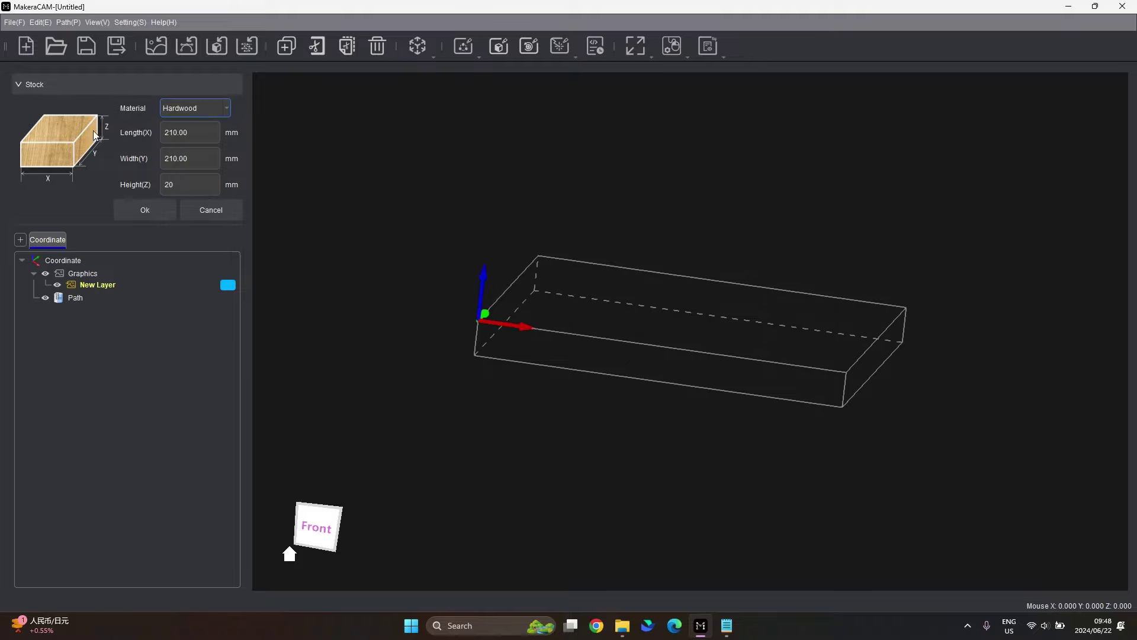
Rename the existing coordinate system as "top".
click(142, 286)
middle_drag(688, 304, 629, 342)
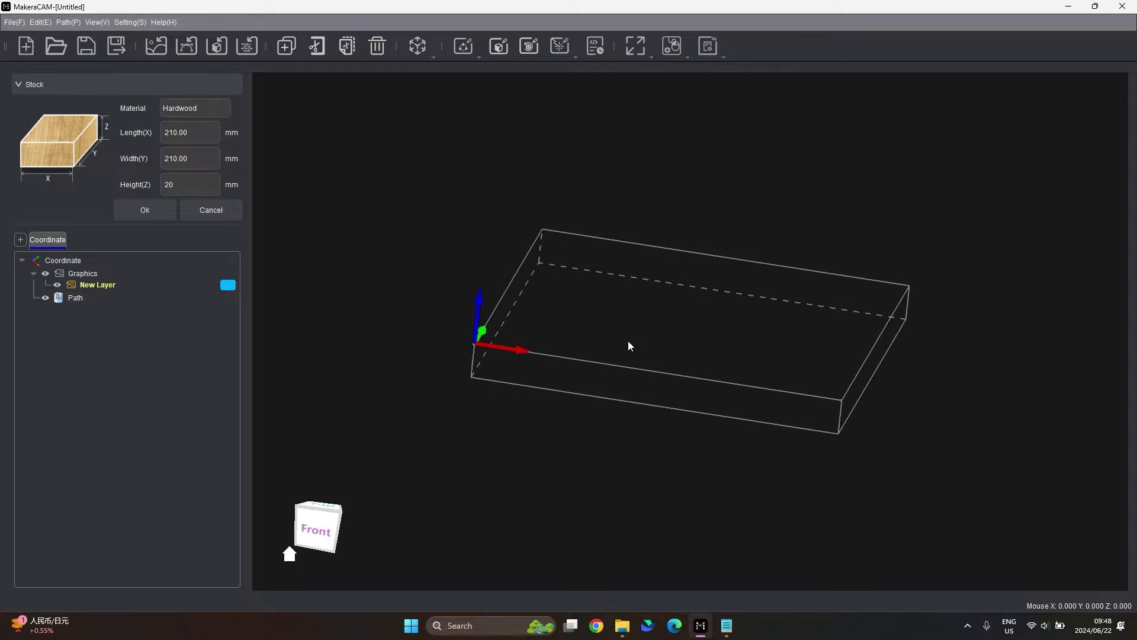
click(38, 240)
click(68, 264)
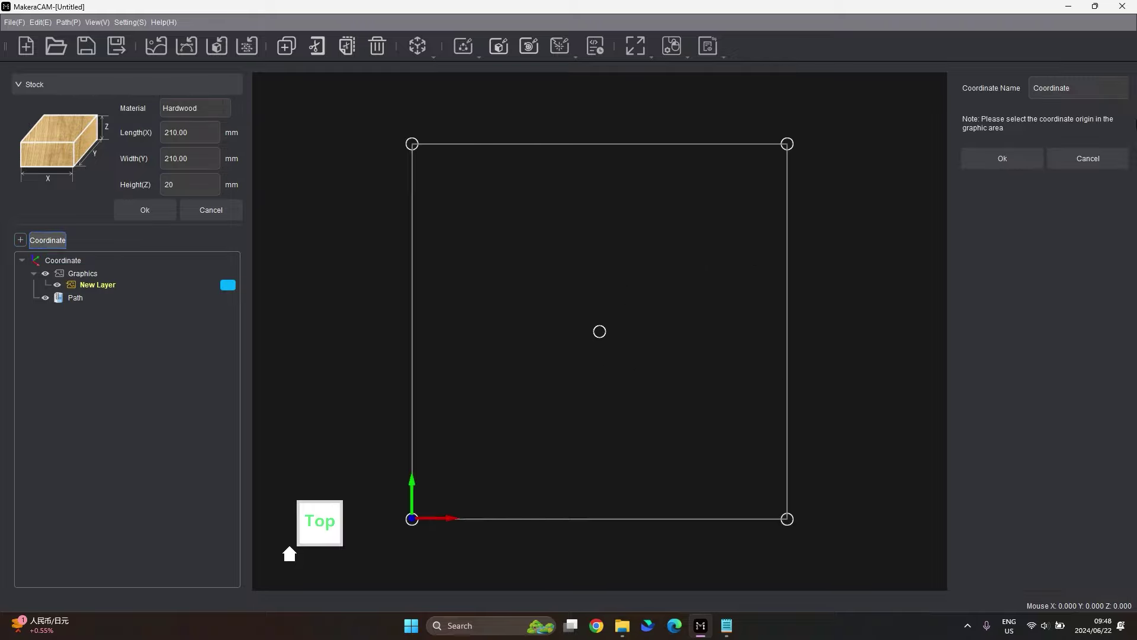
drag(1087, 90, 1003, 94)
text(top)
click(986, 165)
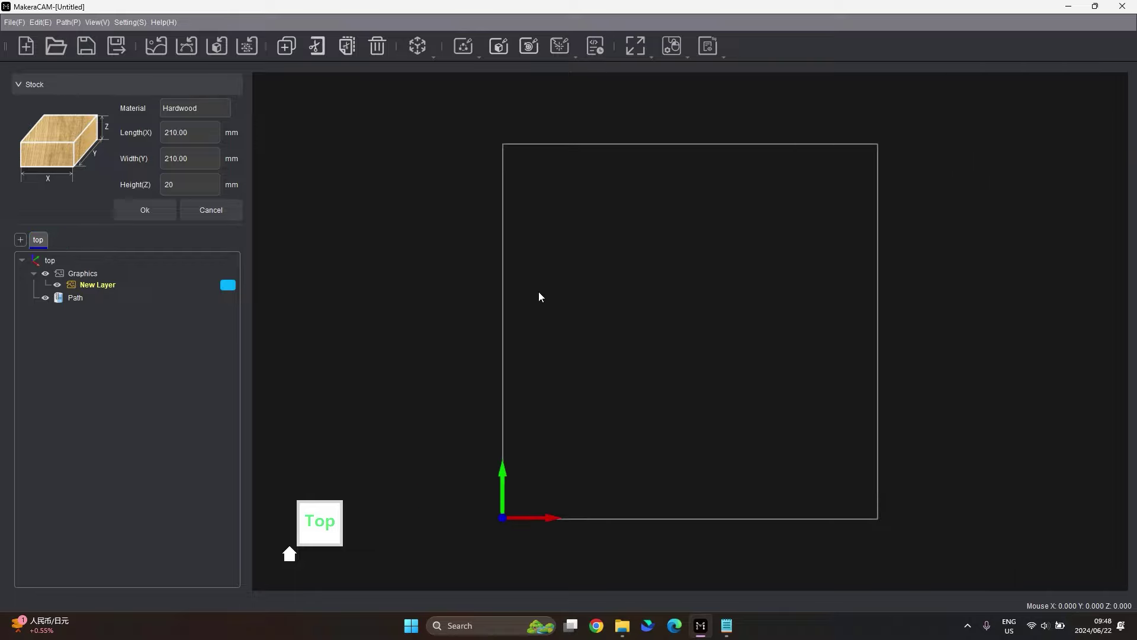
Add a coordinate system named "bottom" with its origin at the stock's underside corner directly beneath the top origin.
click(25, 236)
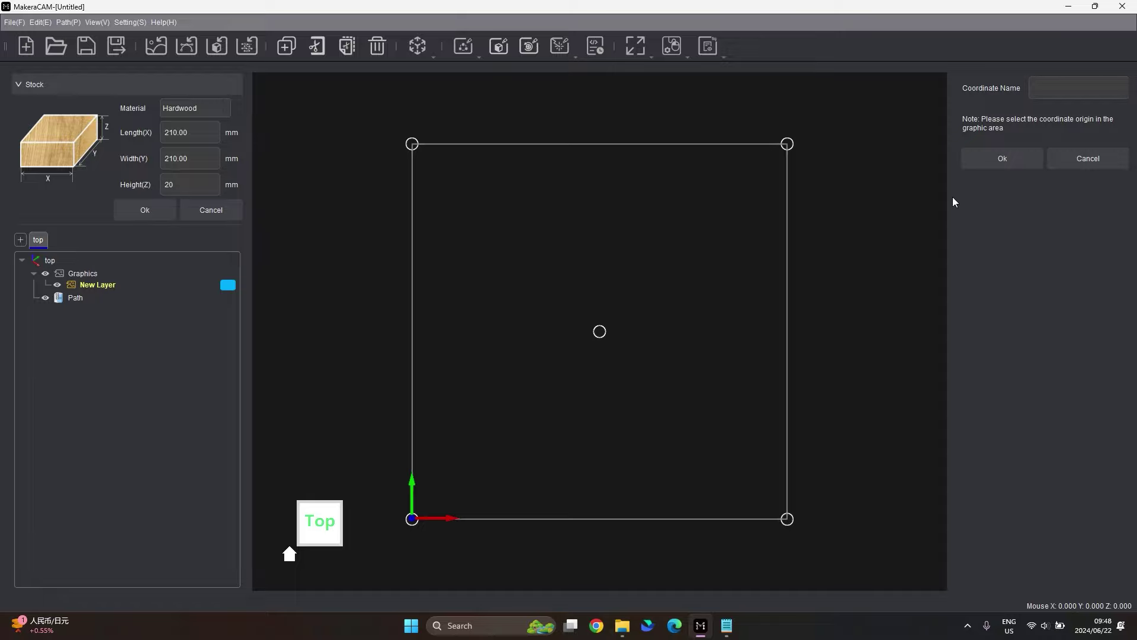
click(1071, 90)
text(bottom)
middle_drag(788, 319, 572, 169)
middle_drag(742, 225, 548, 355)
middle_drag(497, 112, 428, 458)
click(416, 381)
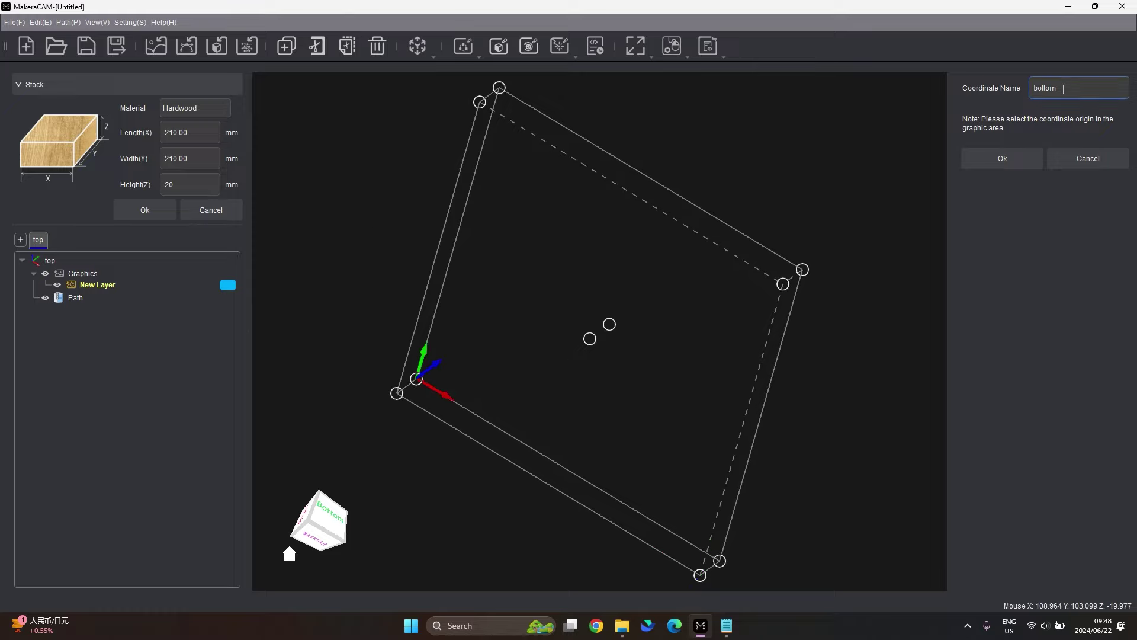
click(1010, 162)
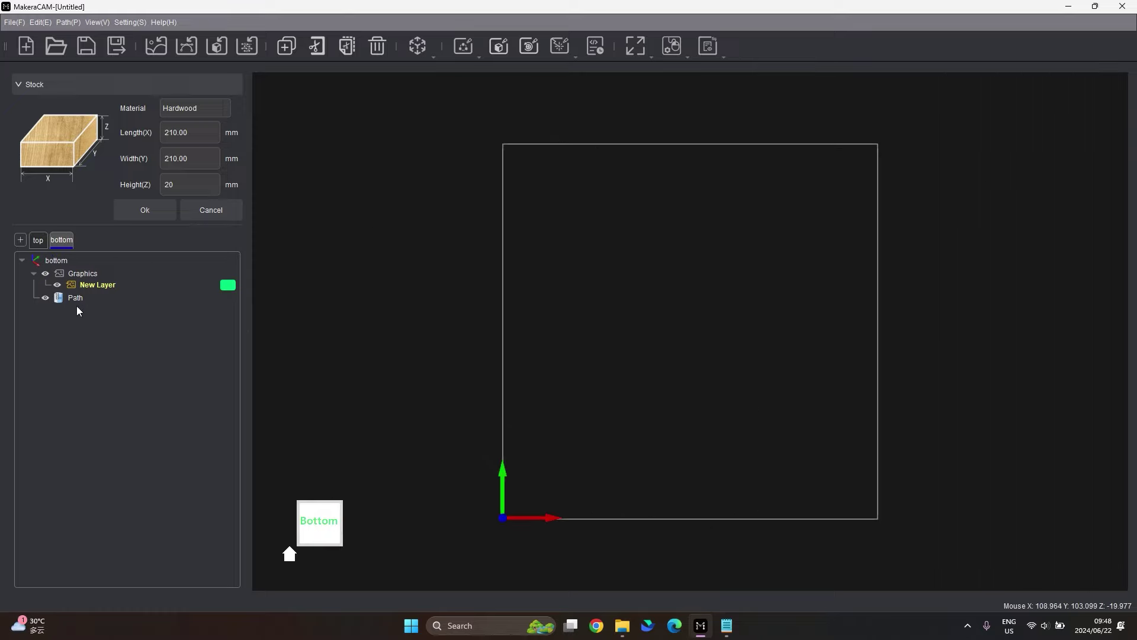
Compare the top and bottom coordinate systems, and inspect the bottom system's axes on the stock in 3D.
click(59, 246)
click(59, 245)
click(40, 245)
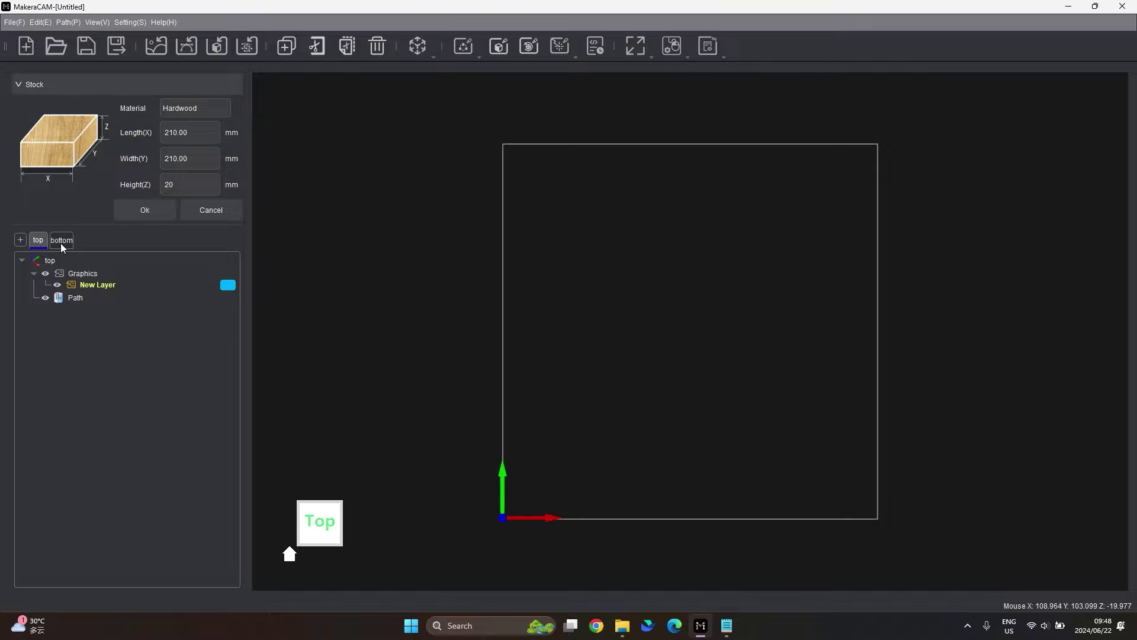
click(61, 243)
middle_drag(544, 364, 724, 280)
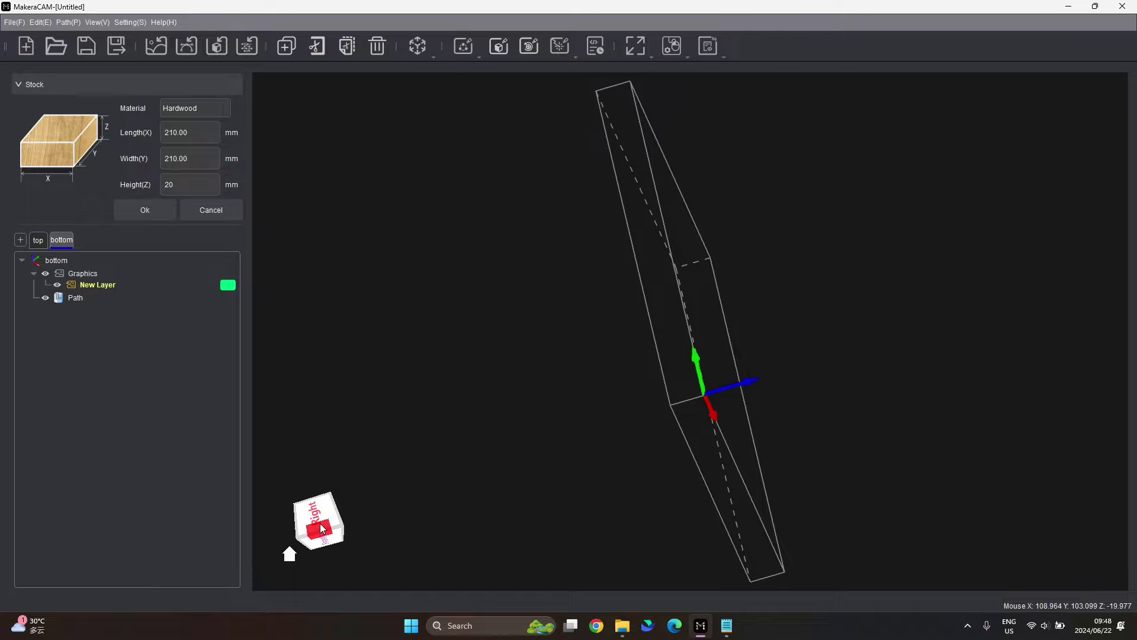
click(336, 514)
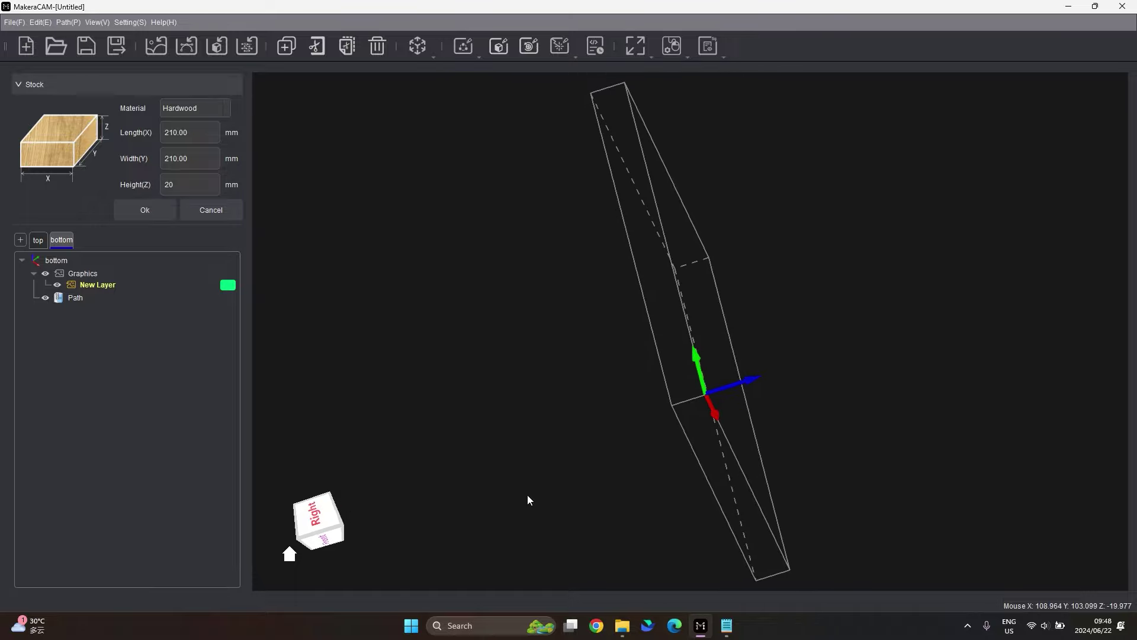
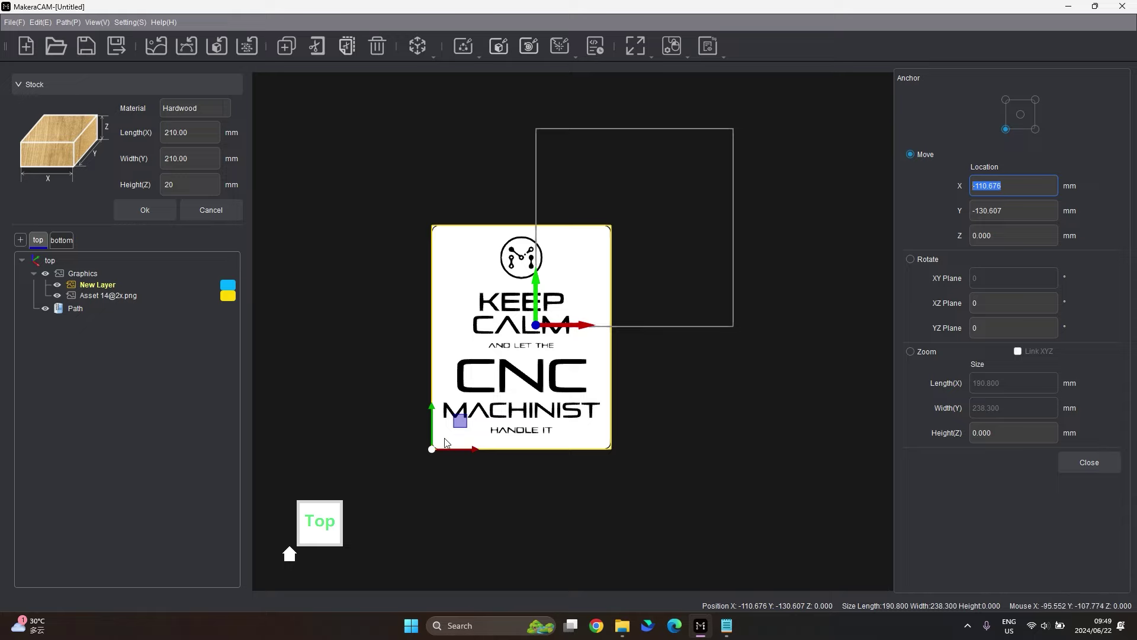
Try scaling the image to a 200 mm width (Y) with unlinked proportions, and undo the resize.
click(178, 133)
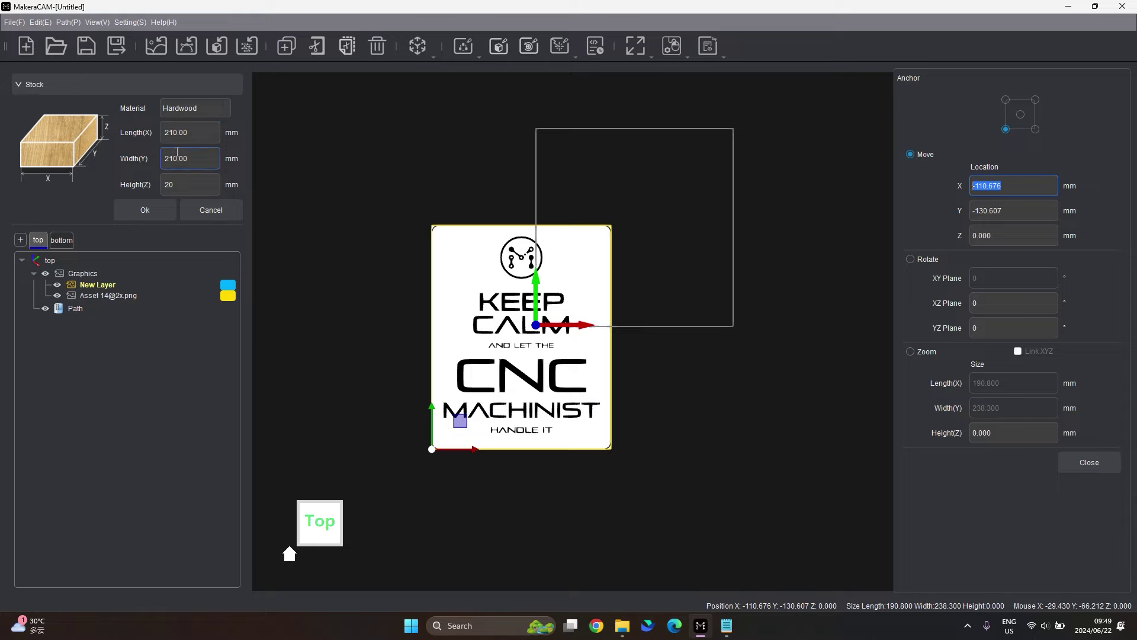
click(911, 353)
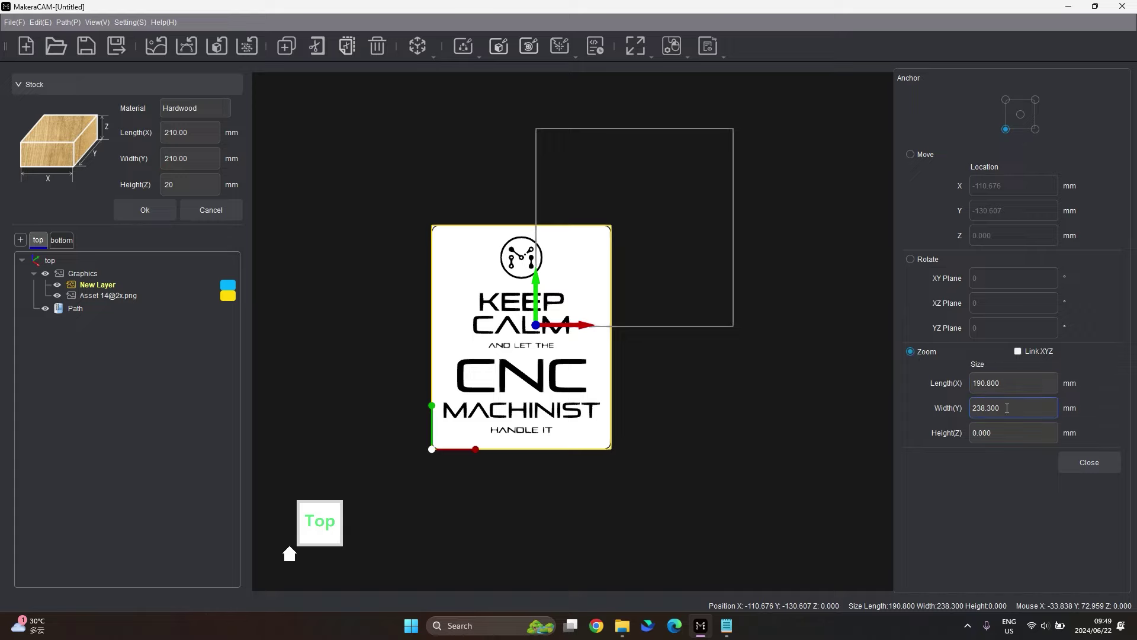
drag(1009, 408, 931, 426)
text(200)
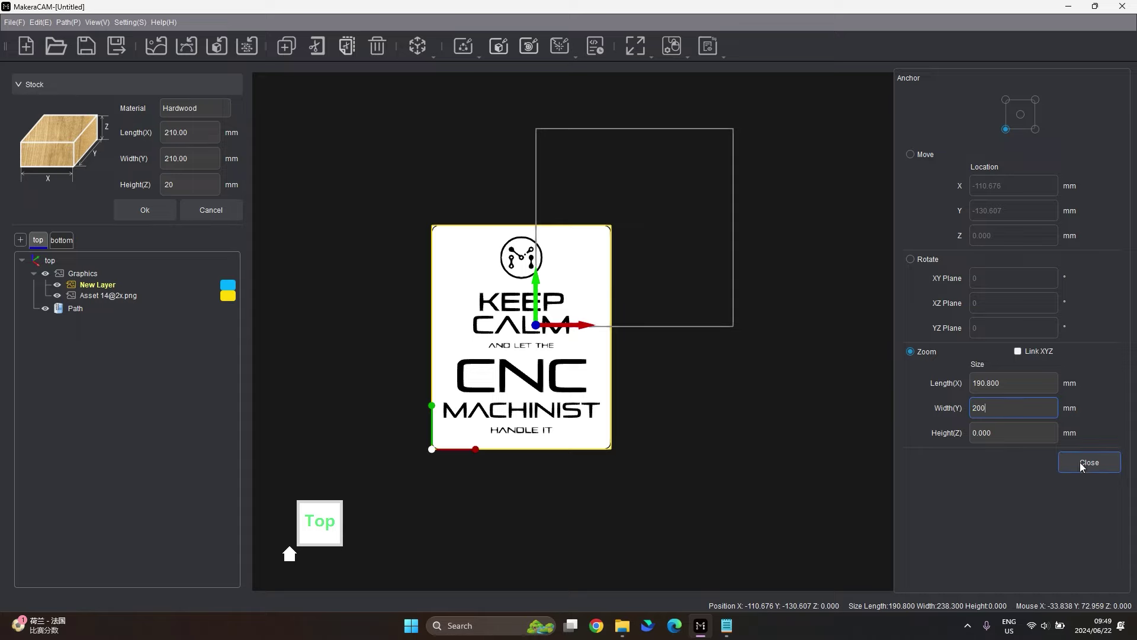
click(1018, 351)
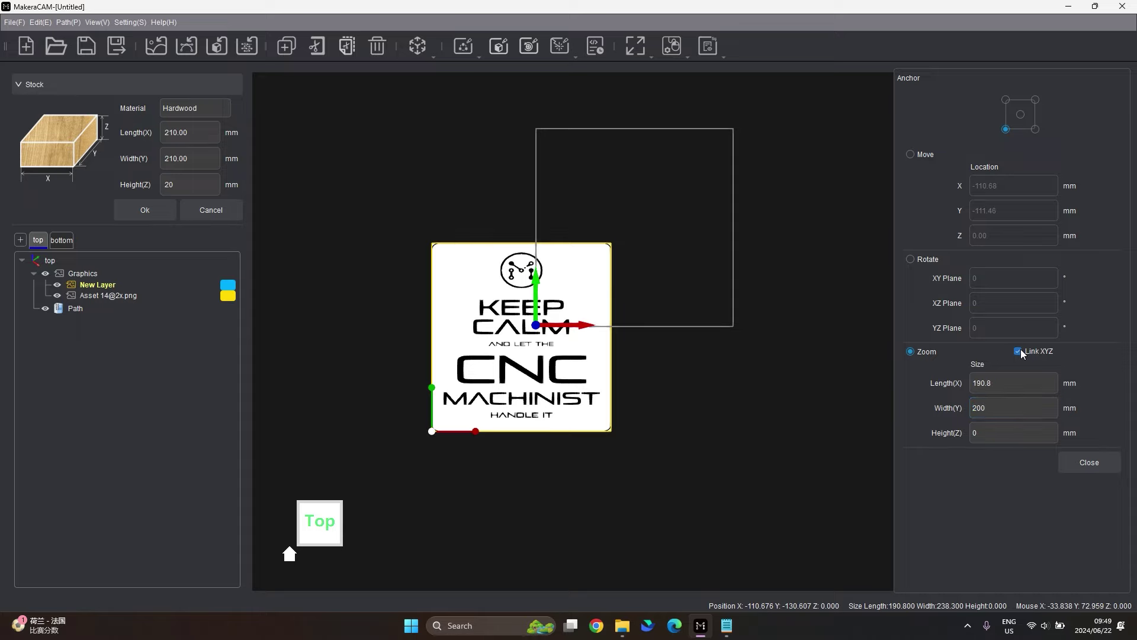
click(1089, 462)
click(652, 393)
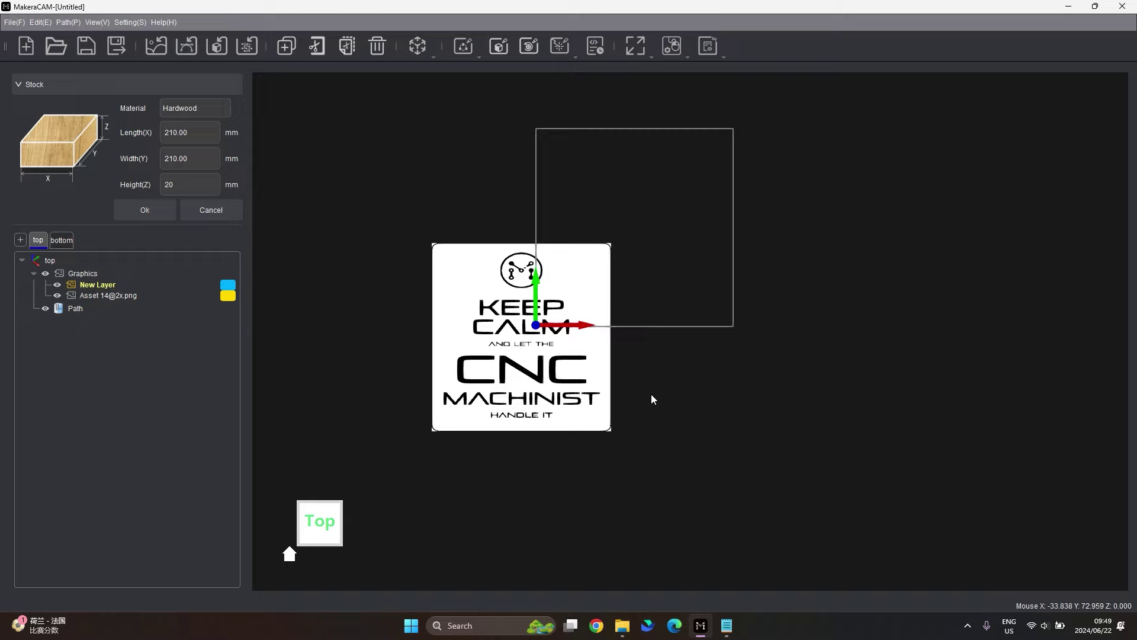
key(ctrl+z)
Scale the image proportionally to a 200 mm width (Y) with Link XYZ enabled.
double_click(512, 373)
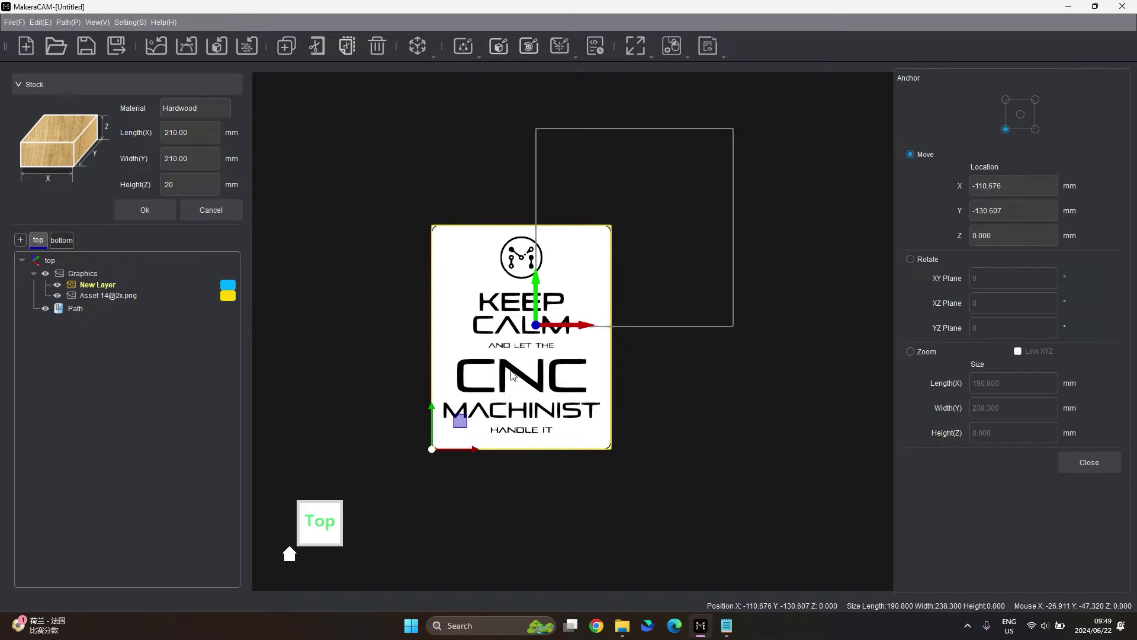
click(925, 353)
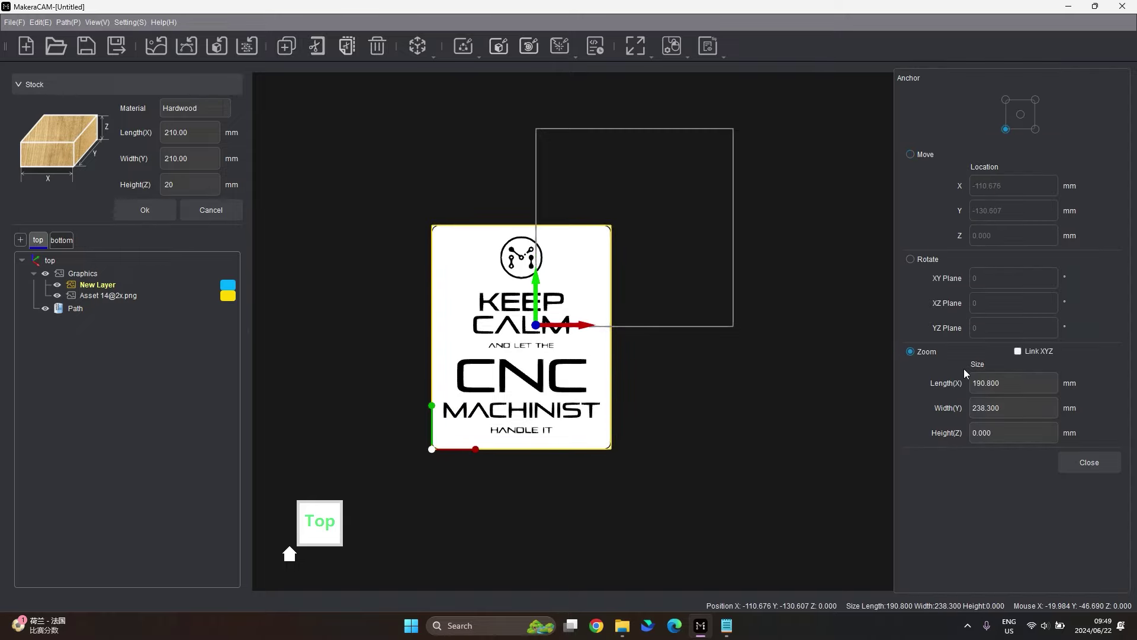
click(1018, 351)
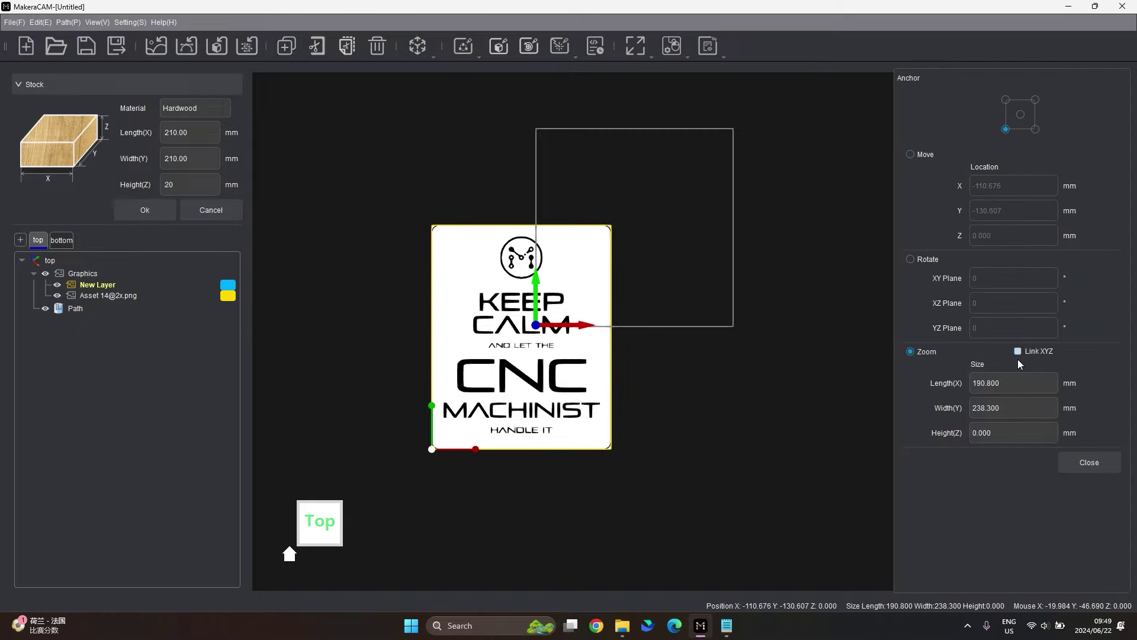
double_click(1009, 408)
text(200)
key(Tab)
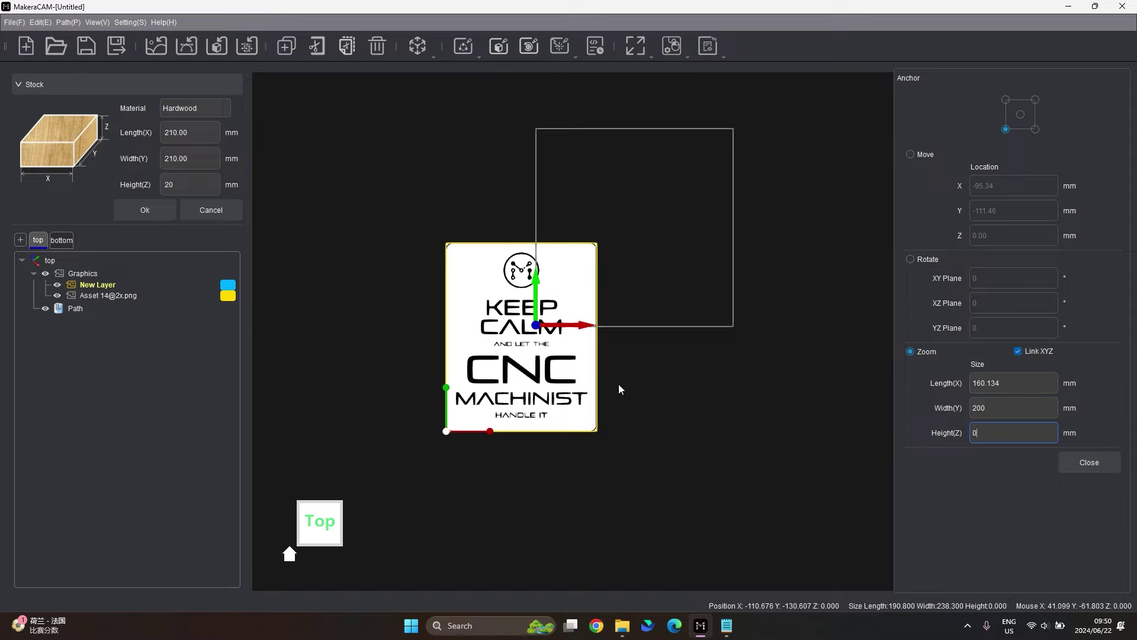
key(Return)
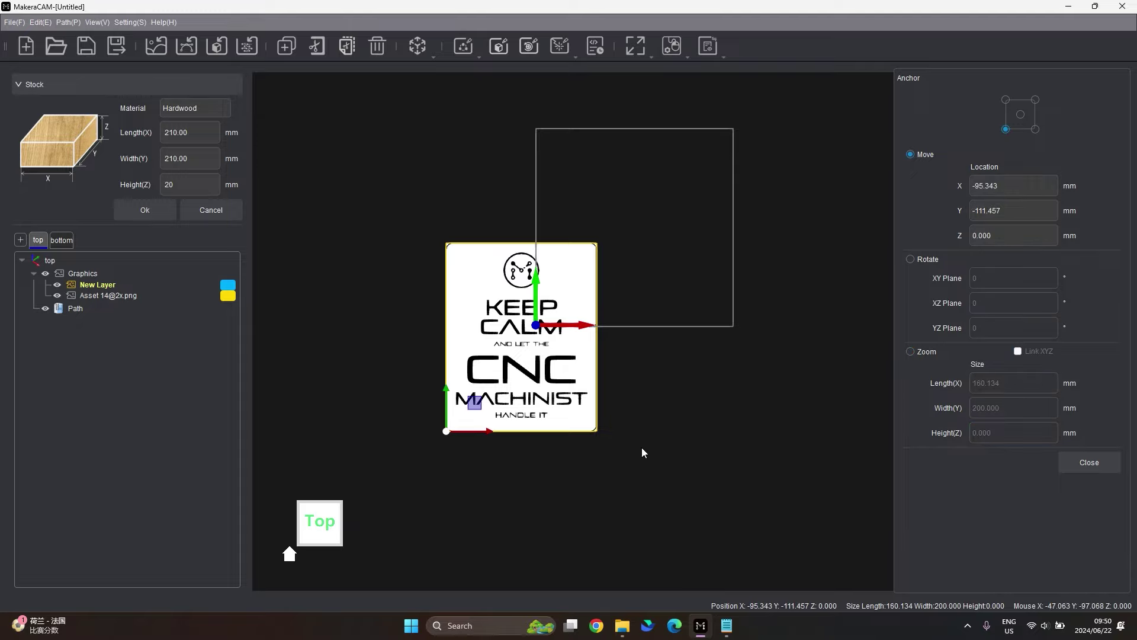
Move the image onto the stock, placing its lower-left anchor at X 5 mm and Y 5 mm.
drag(476, 404, 575, 293)
scroll(543, 121, up, 2)
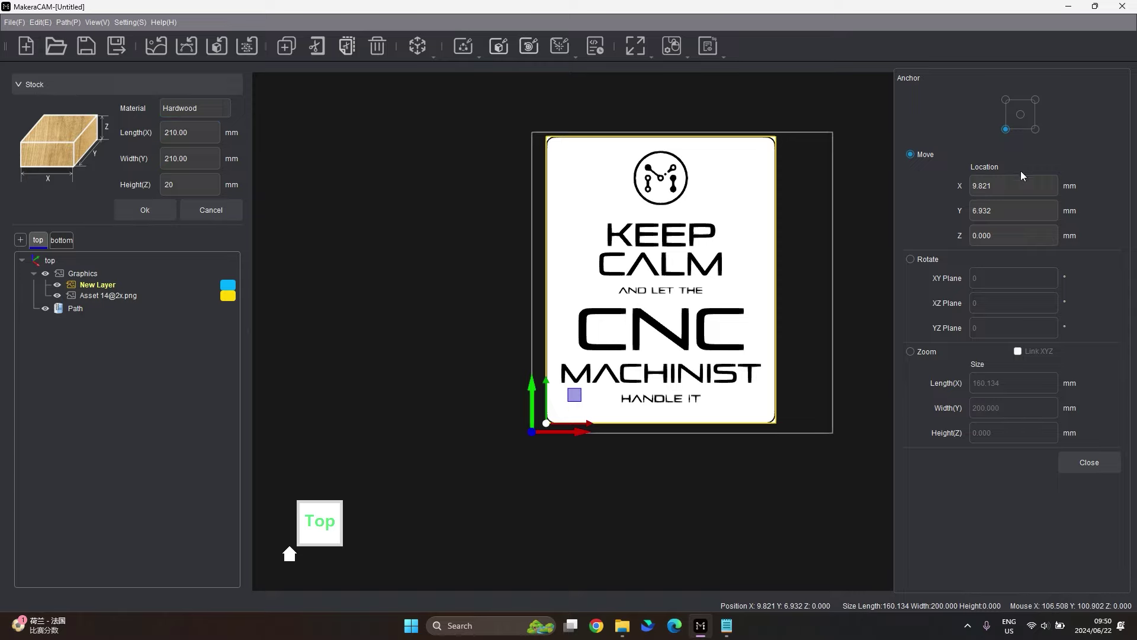
drag(999, 187, 954, 193)
text(5)
click(987, 211)
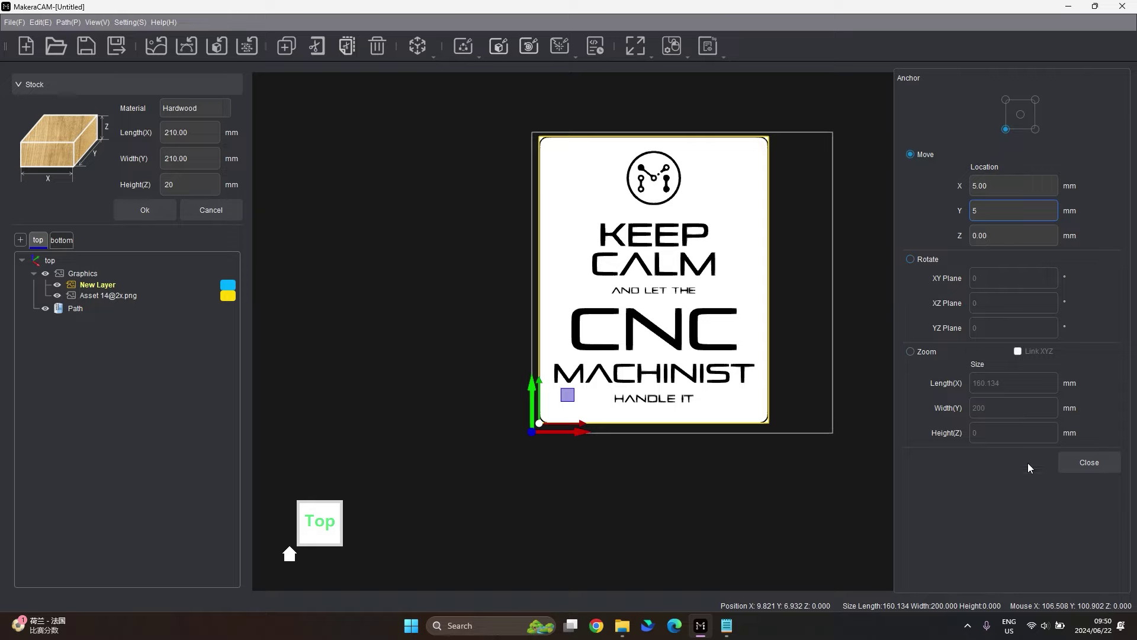
key(Tab)
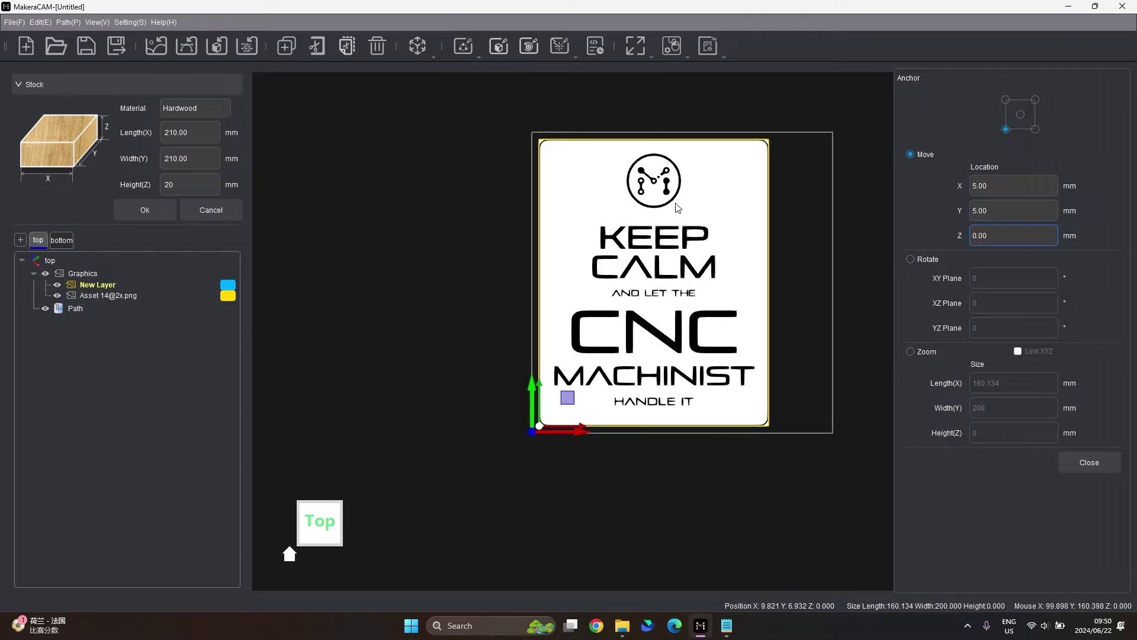
Examine the edges of the KEEP CALM lettering in the image at high magnification.
scroll(535, 370, down, 1)
scroll(675, 269, up, 3)
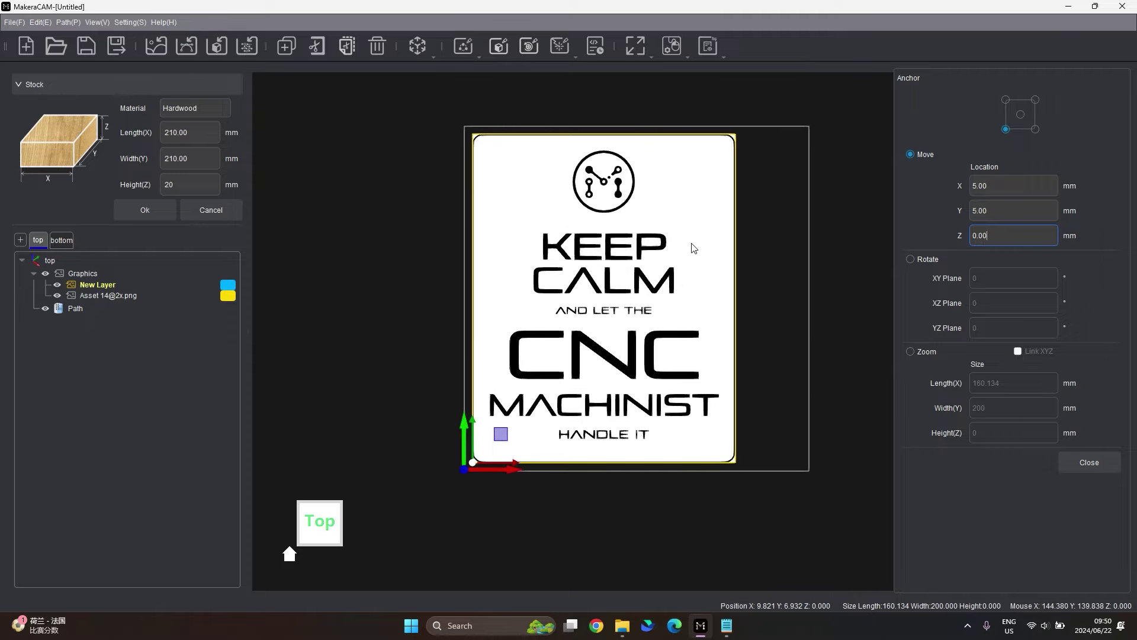
right_click(565, 327)
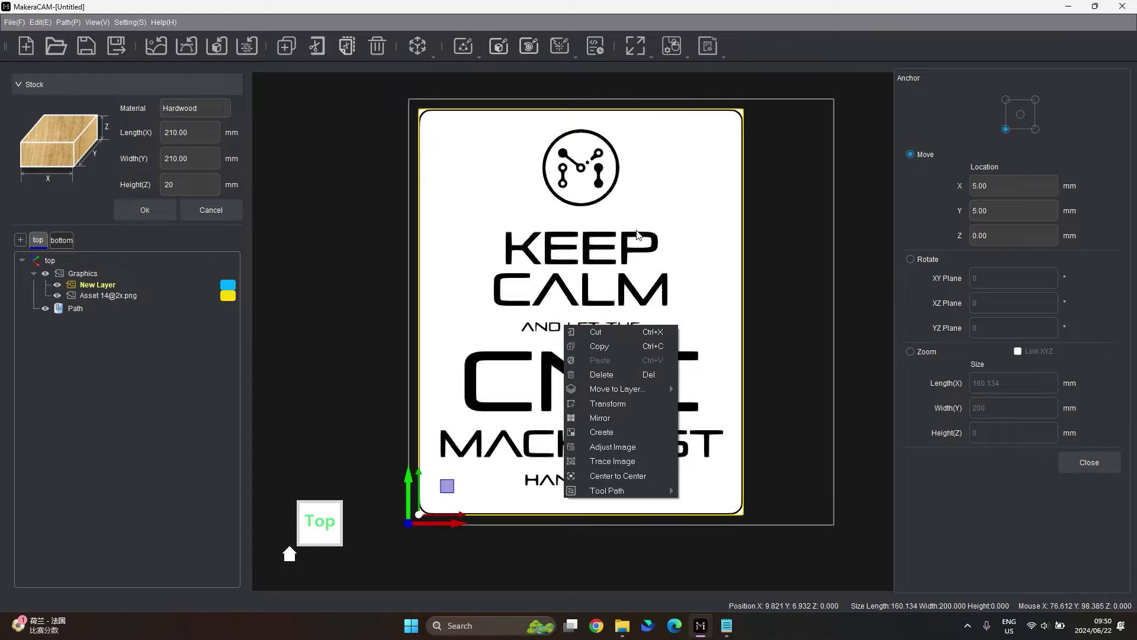
click(779, 251)
scroll(602, 240, up, 3)
scroll(616, 243, up, 3)
scroll(625, 245, down, 4)
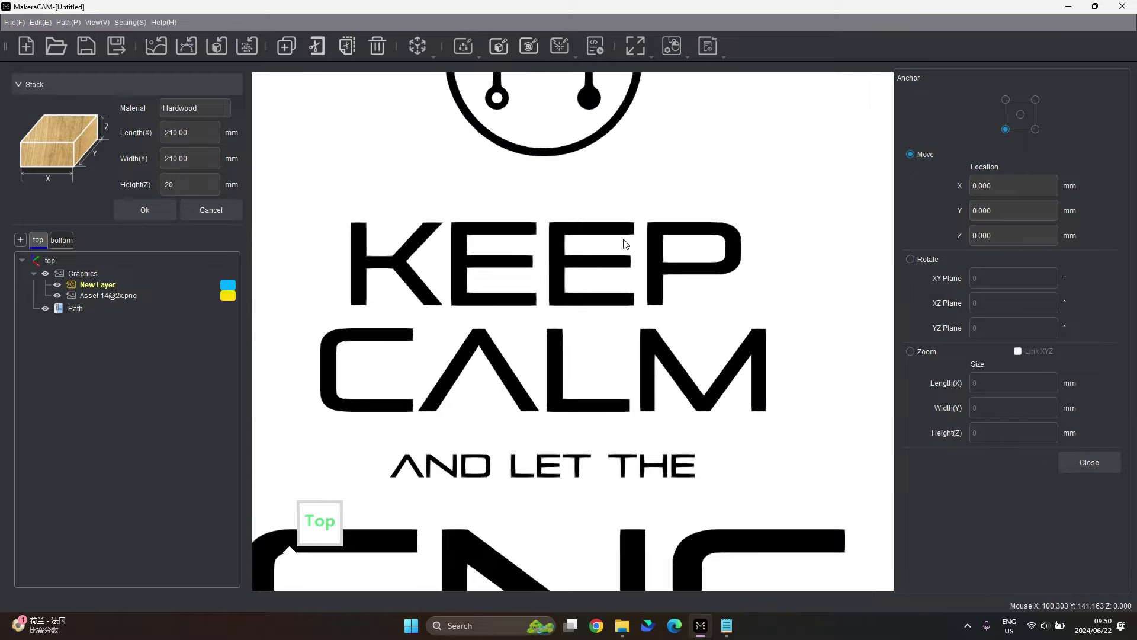
scroll(640, 267, up, 4)
scroll(682, 286, up, 2)
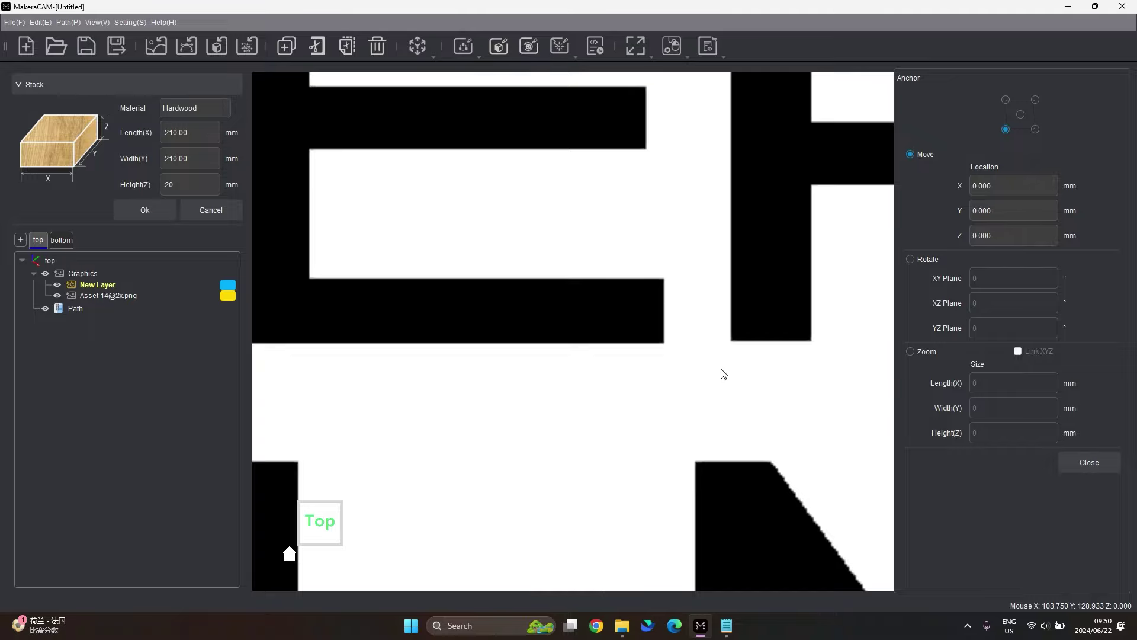
scroll(808, 459, down, 1)
scroll(670, 397, down, 5)
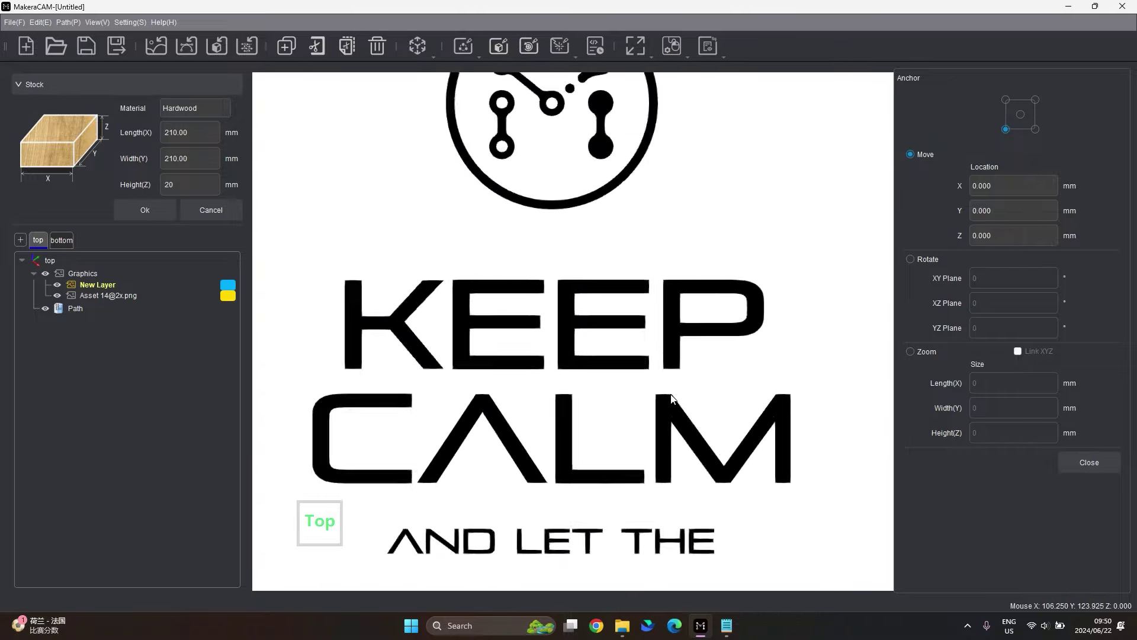
Trace the image into vector outlines with the original image deleted after tracing, and check the traced lettering.
right_click(621, 378)
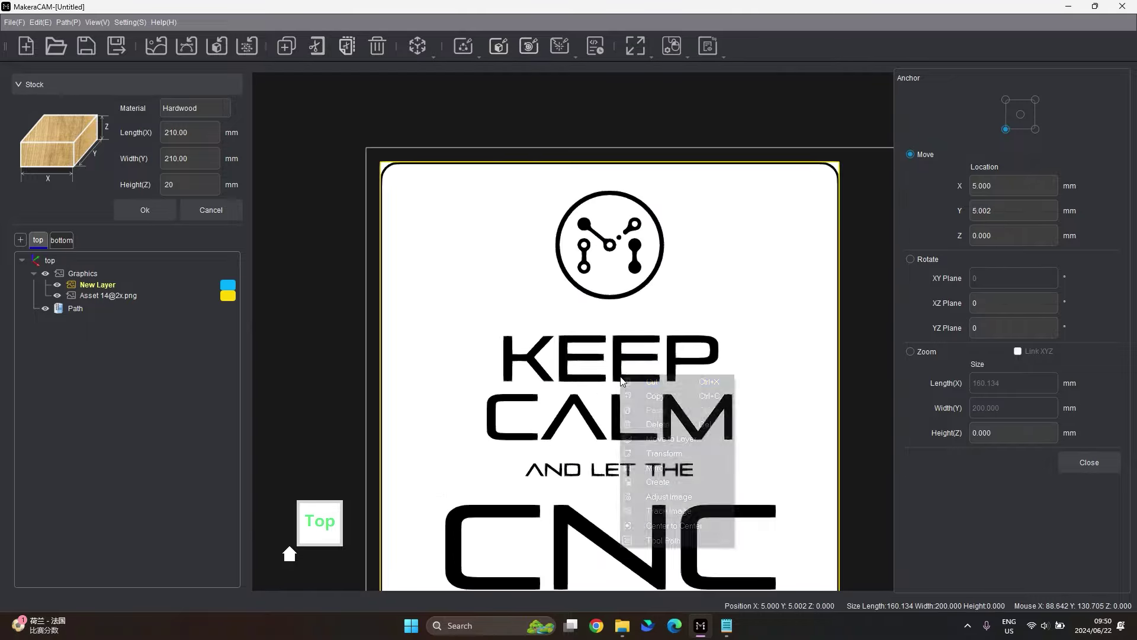
click(670, 511)
scroll(595, 346, down, 3)
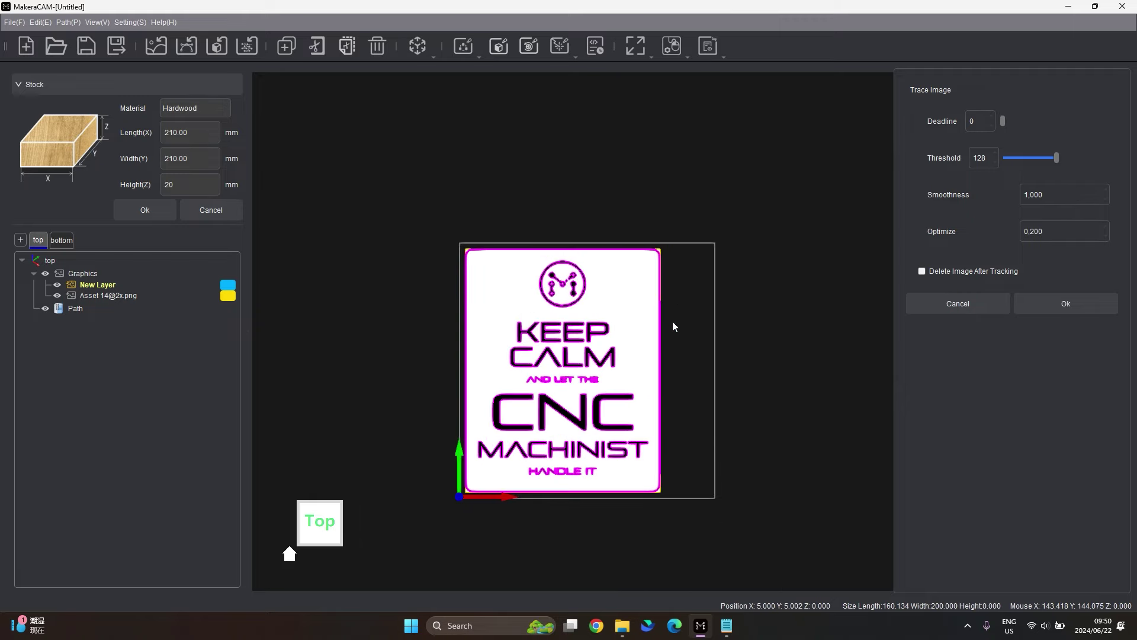
click(921, 272)
click(1057, 312)
scroll(544, 449, up, 5)
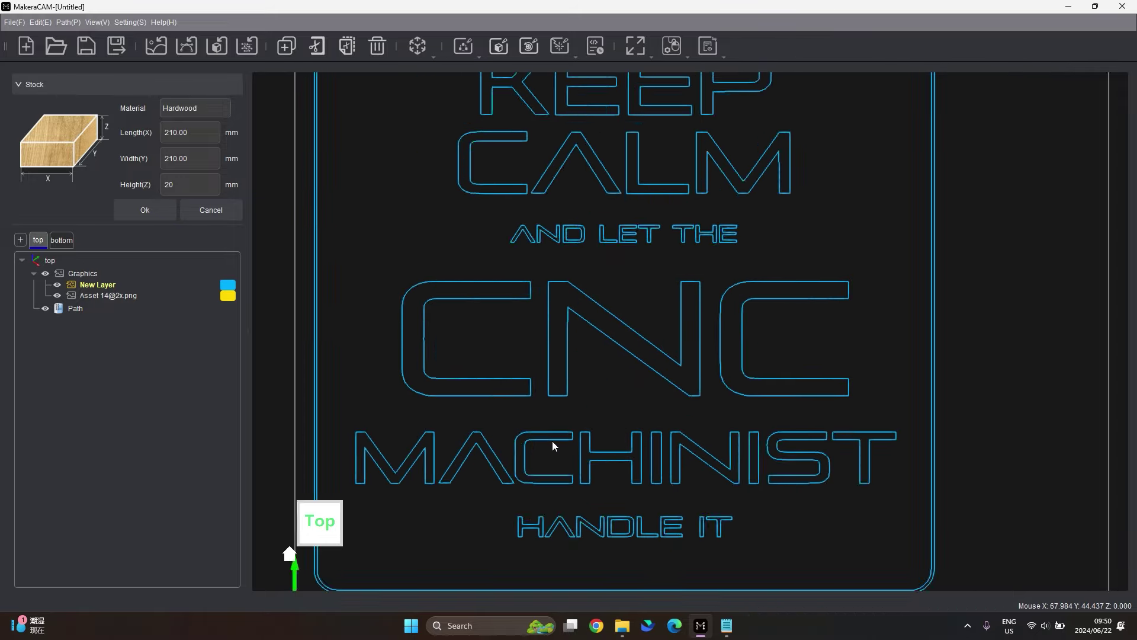
scroll(563, 433, down, 1)
scroll(562, 436, down, 3)
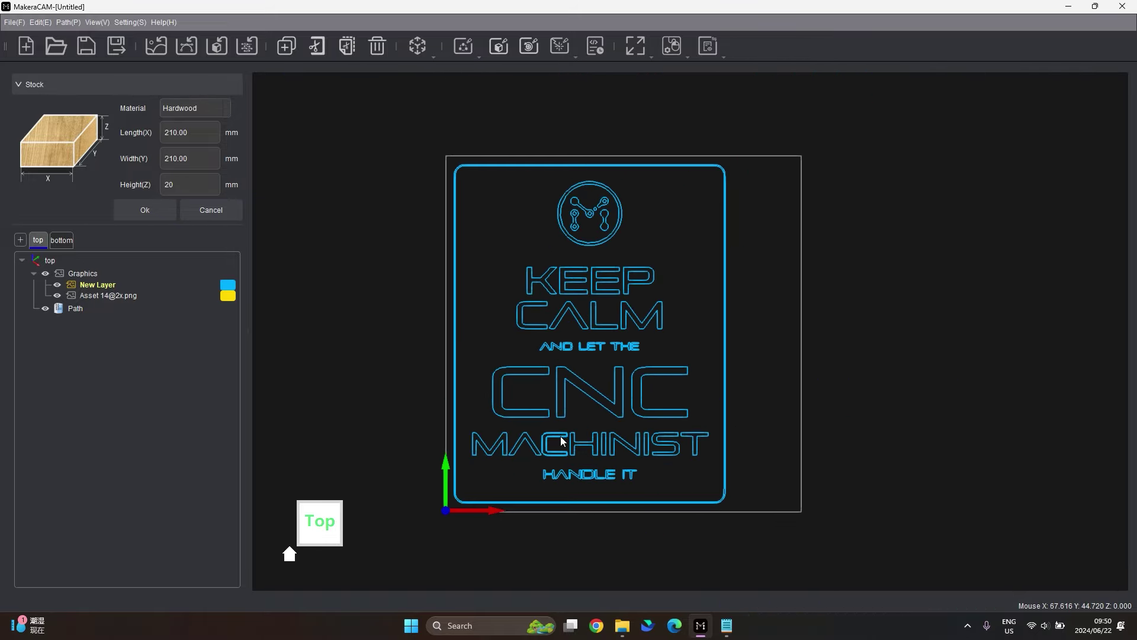
Delete the outer of the two traced rounded border outlines around the sign.
scroll(728, 168, up, 5)
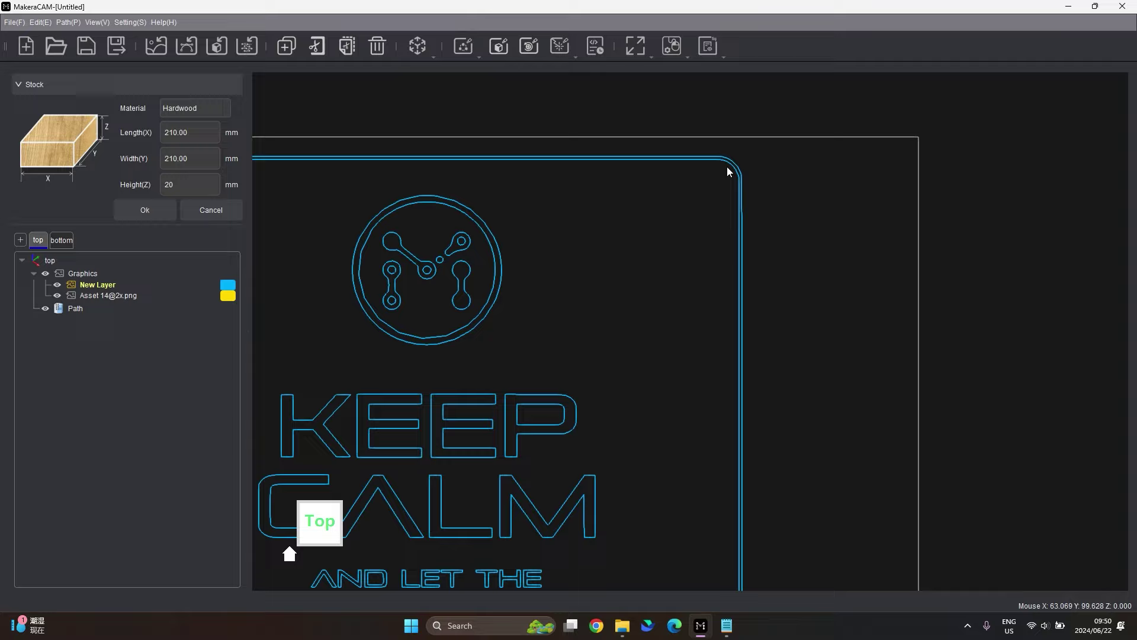
scroll(700, 198, down, 2)
scroll(699, 198, up, 4)
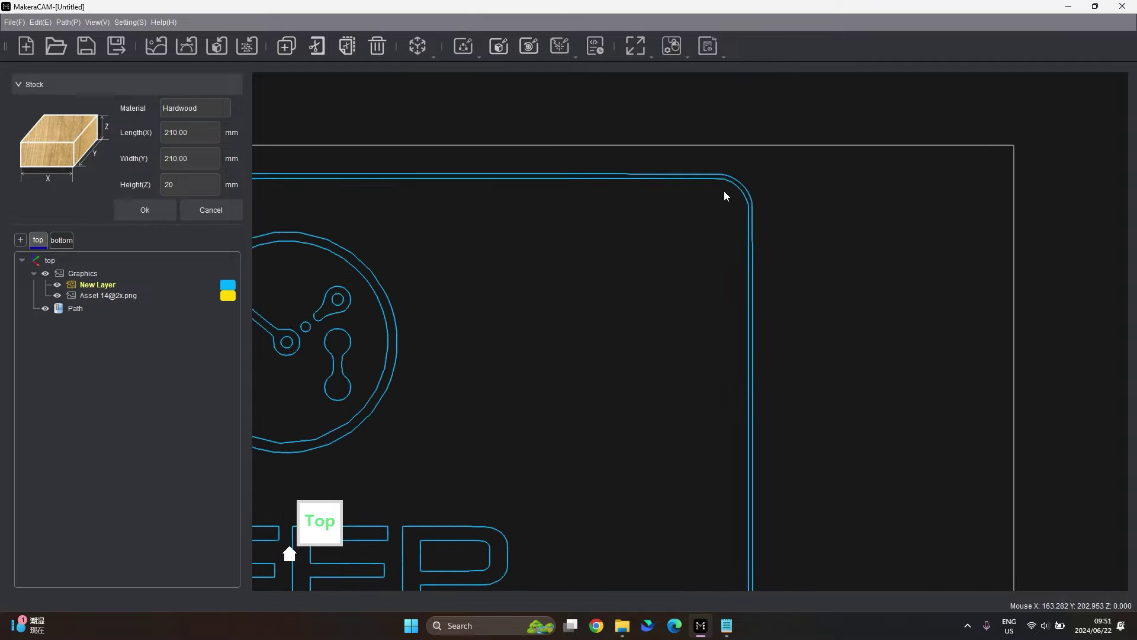
click(749, 178)
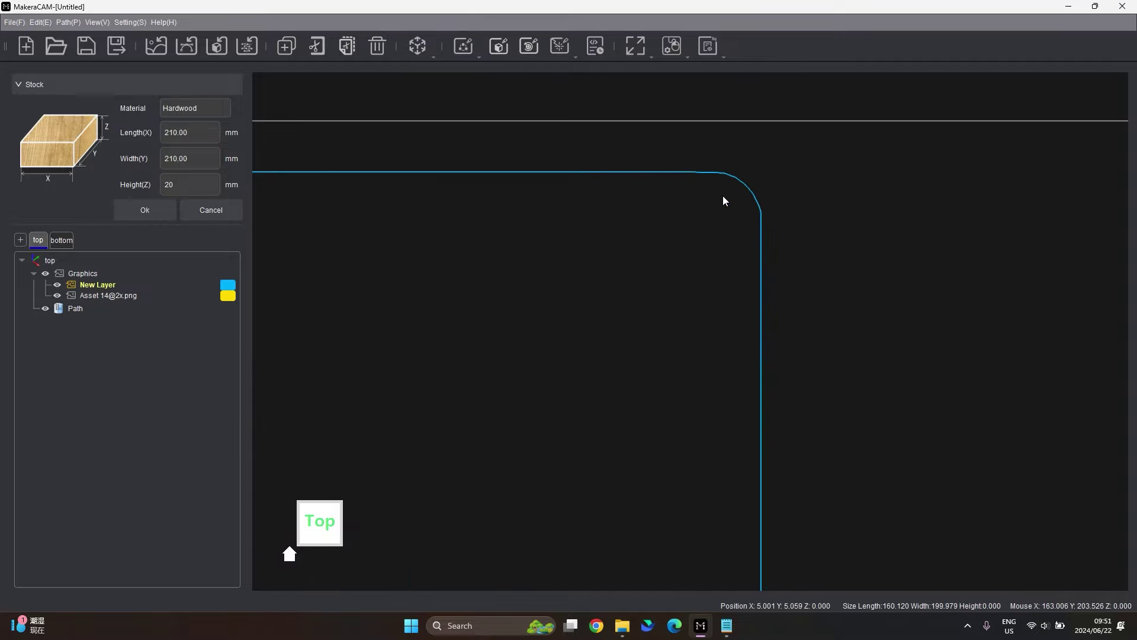
scroll(723, 195, down, 4)
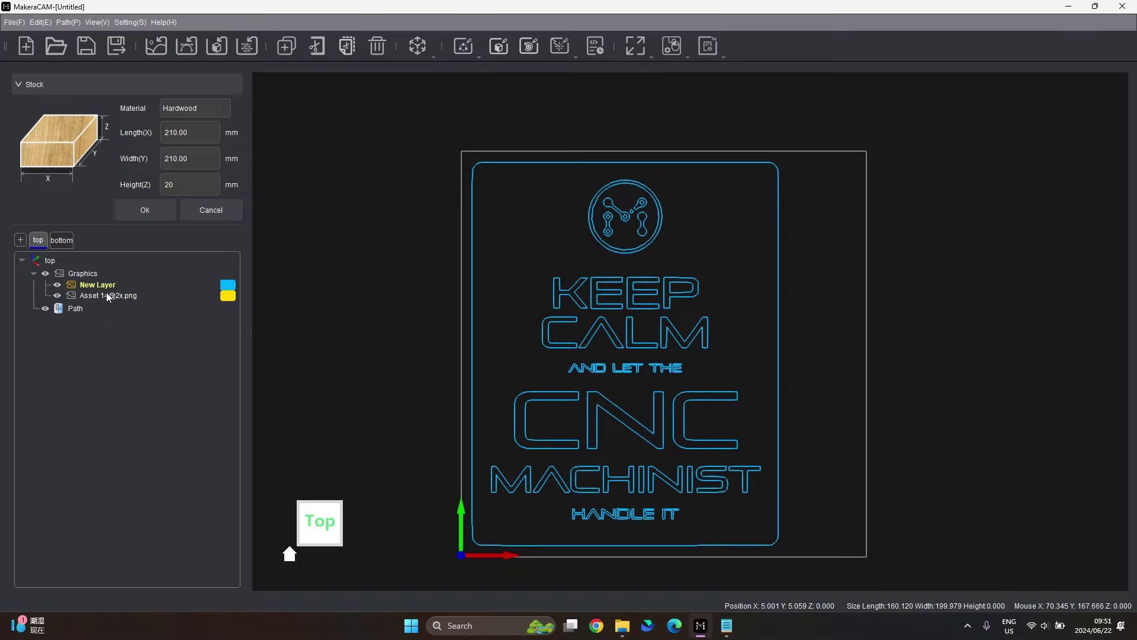
scroll(678, 311, down, 2)
scroll(660, 336, up, 4)
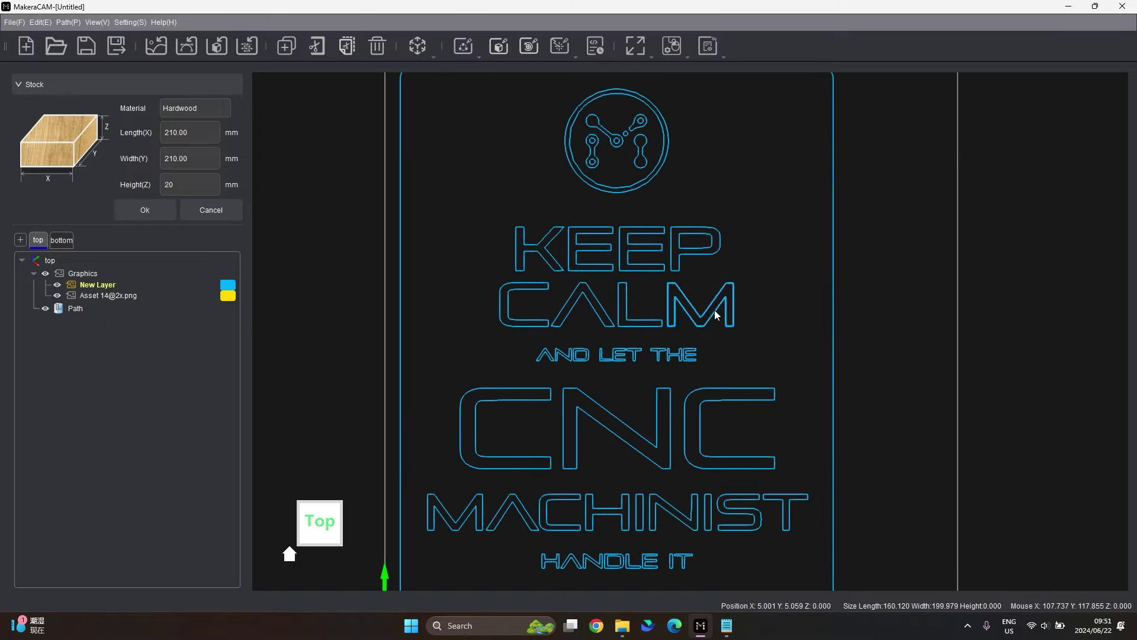
scroll(741, 309, down, 3)
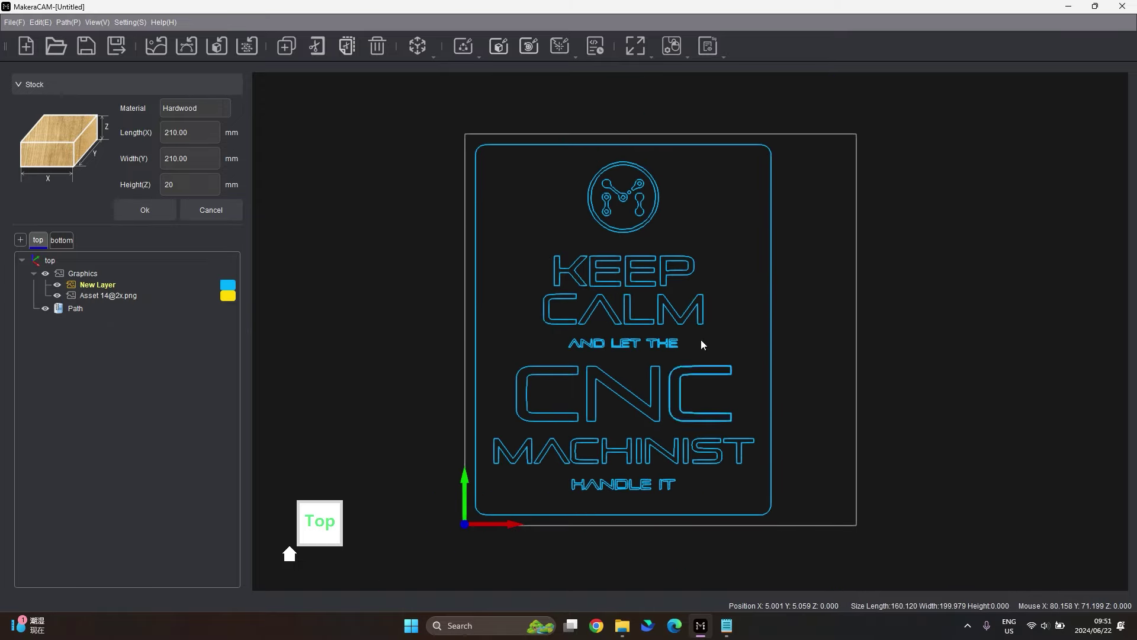
Start a Vector Pocket toolpath on the letter M of CALM.
scroll(690, 336, up, 3)
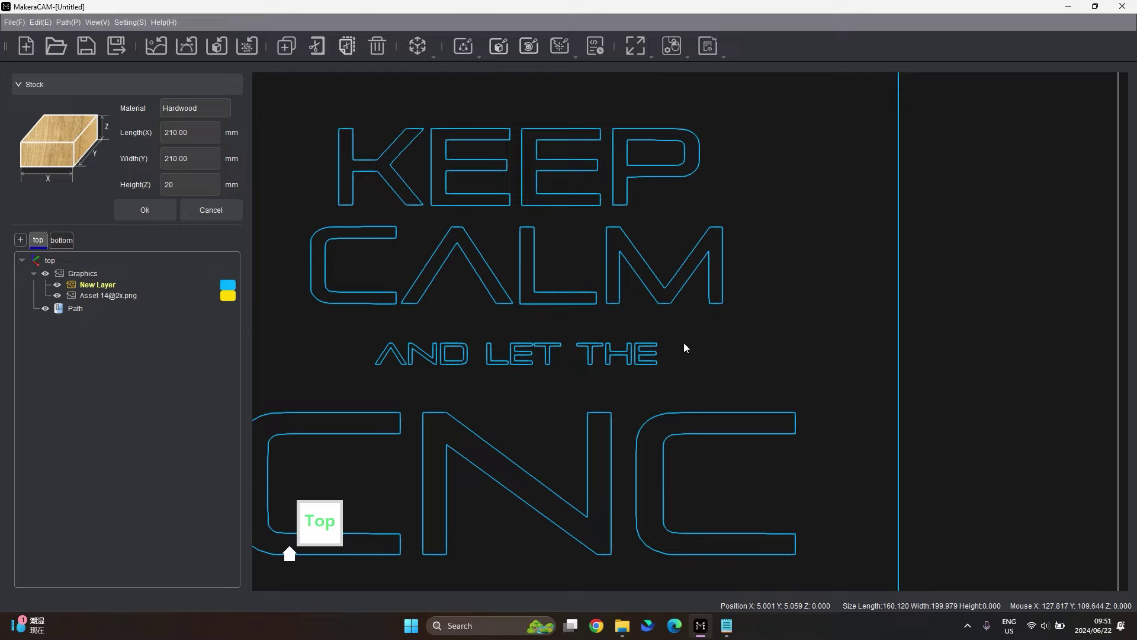
click(681, 287)
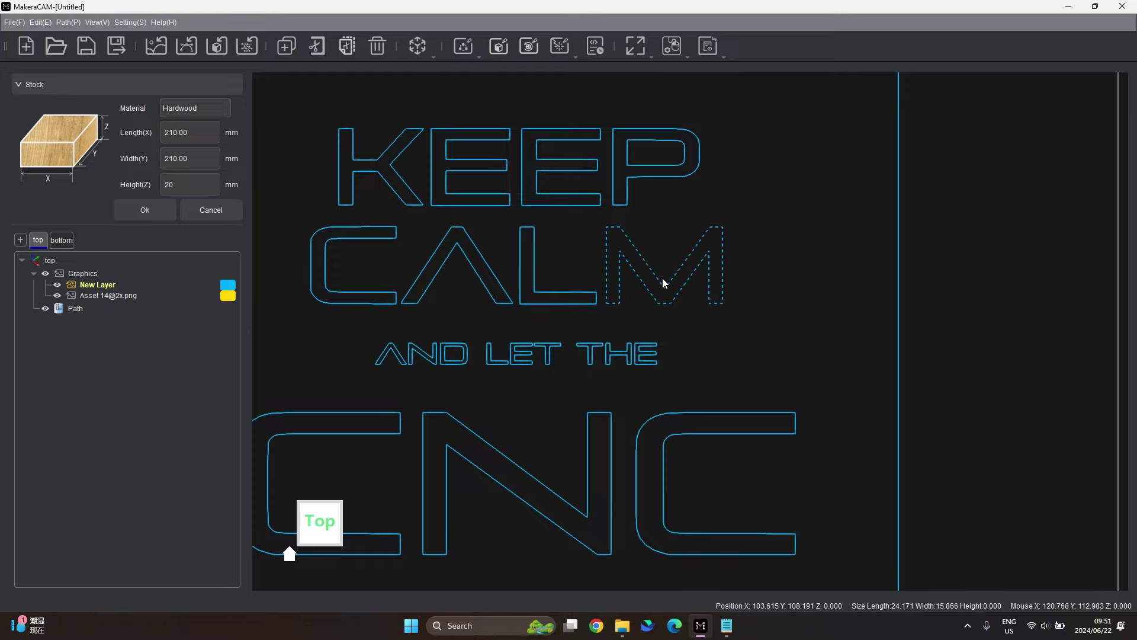
right_click(660, 282)
click(706, 369)
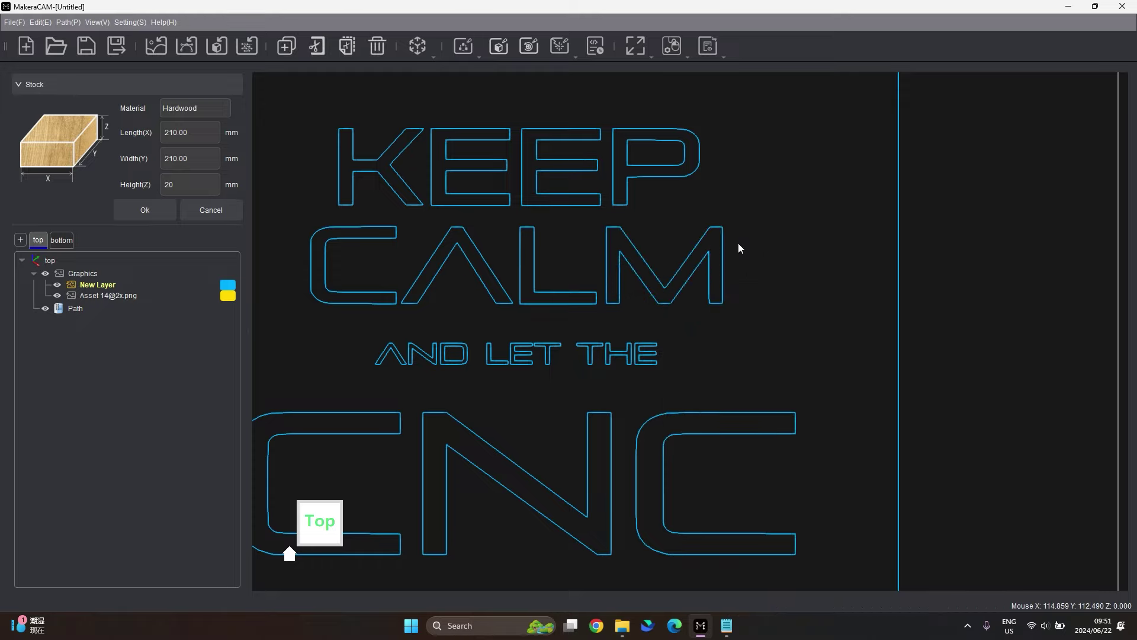
click(722, 255)
right_click(720, 258)
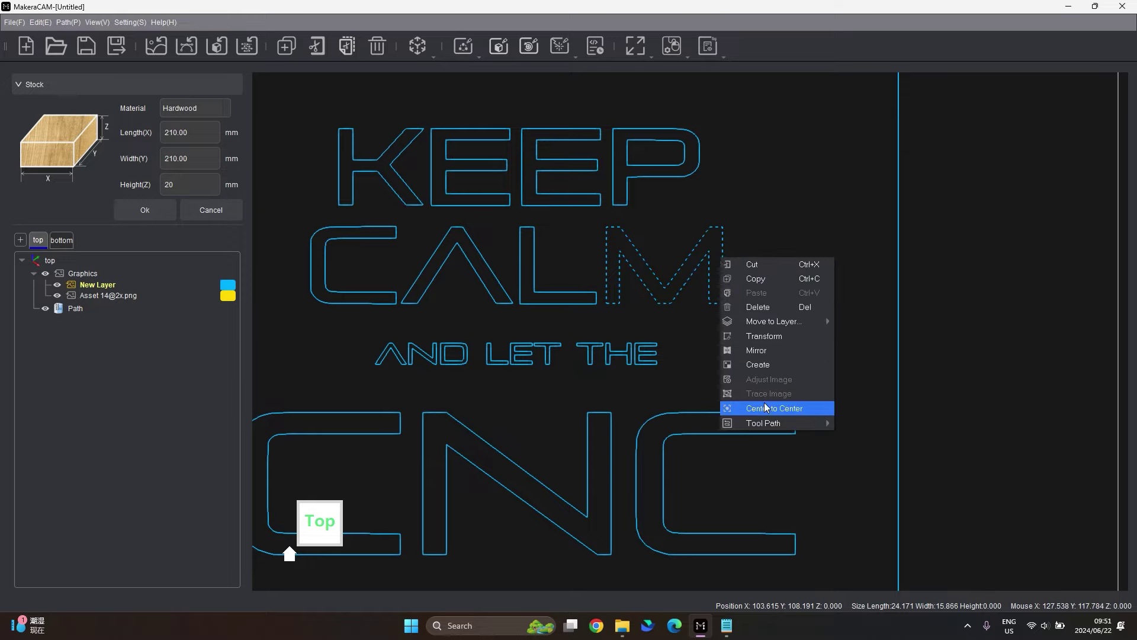
mouse_move(784, 424)
mouse_move(899, 424)
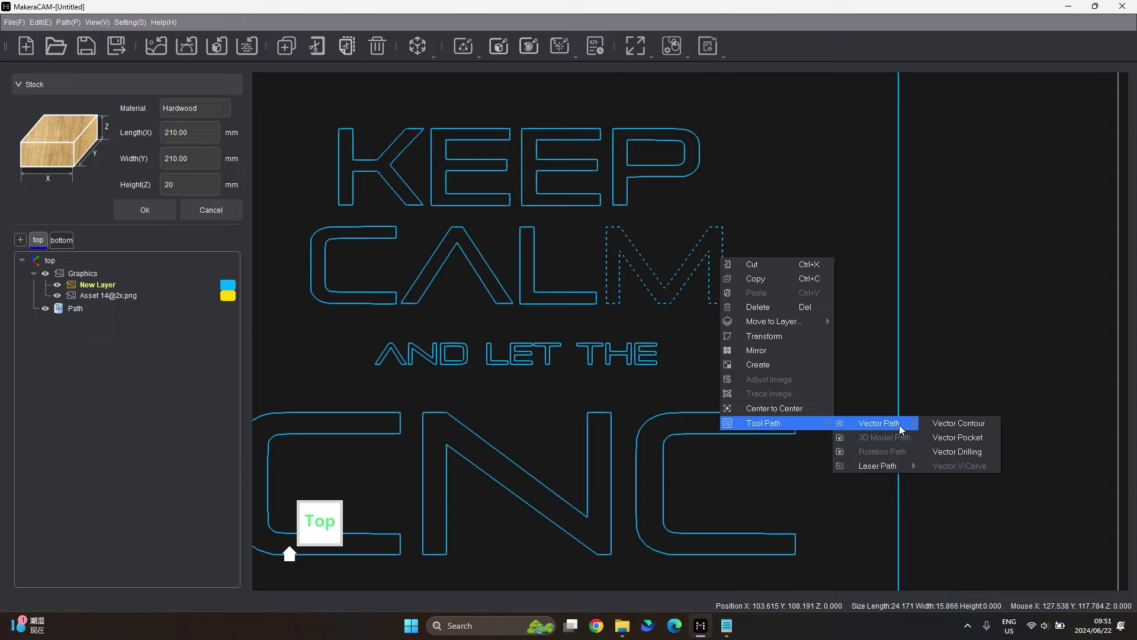
click(960, 437)
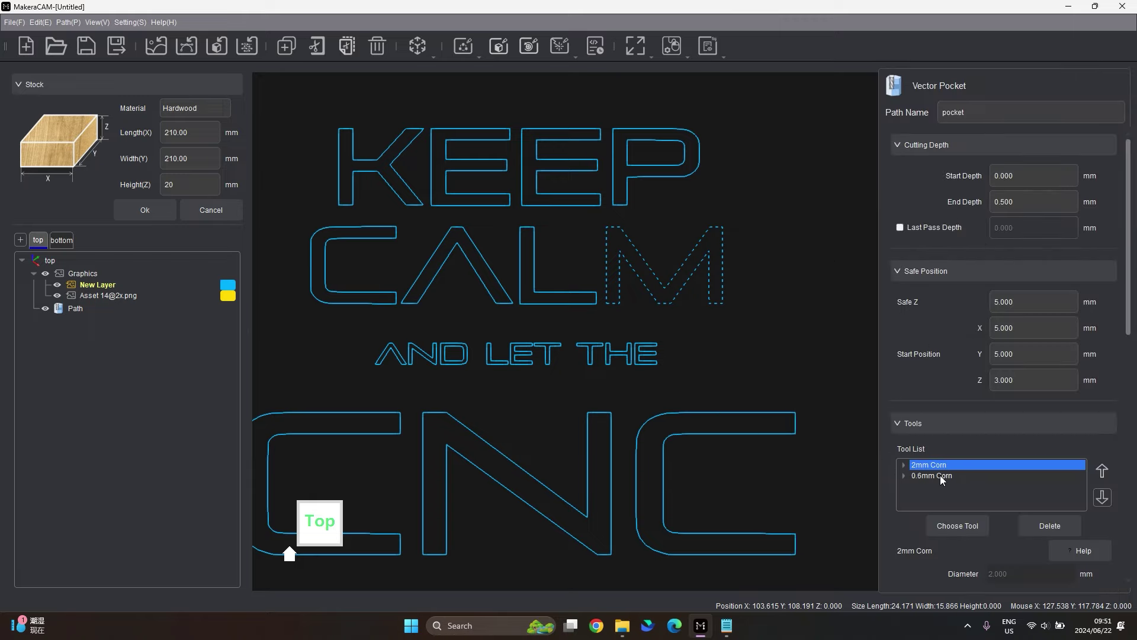
Remove the 0.6mm Corn bit from the pocket's tool list, leaving only the 2mm Corn bit.
scroll(930, 439, down, 3)
scroll(922, 357, up, 3)
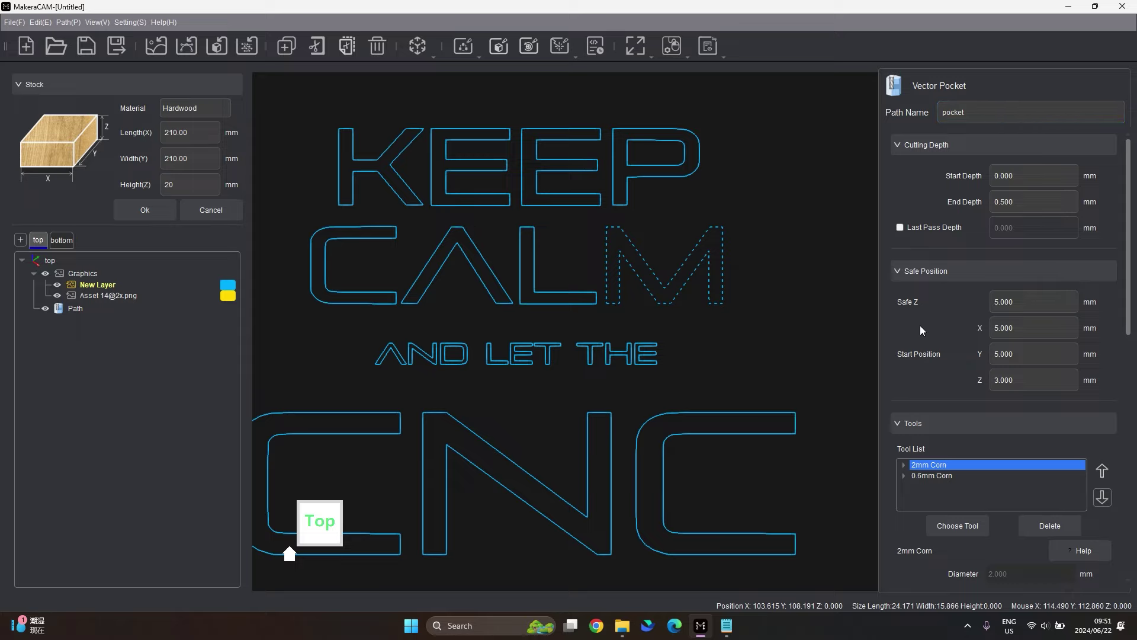
scroll(1023, 373, down, 4)
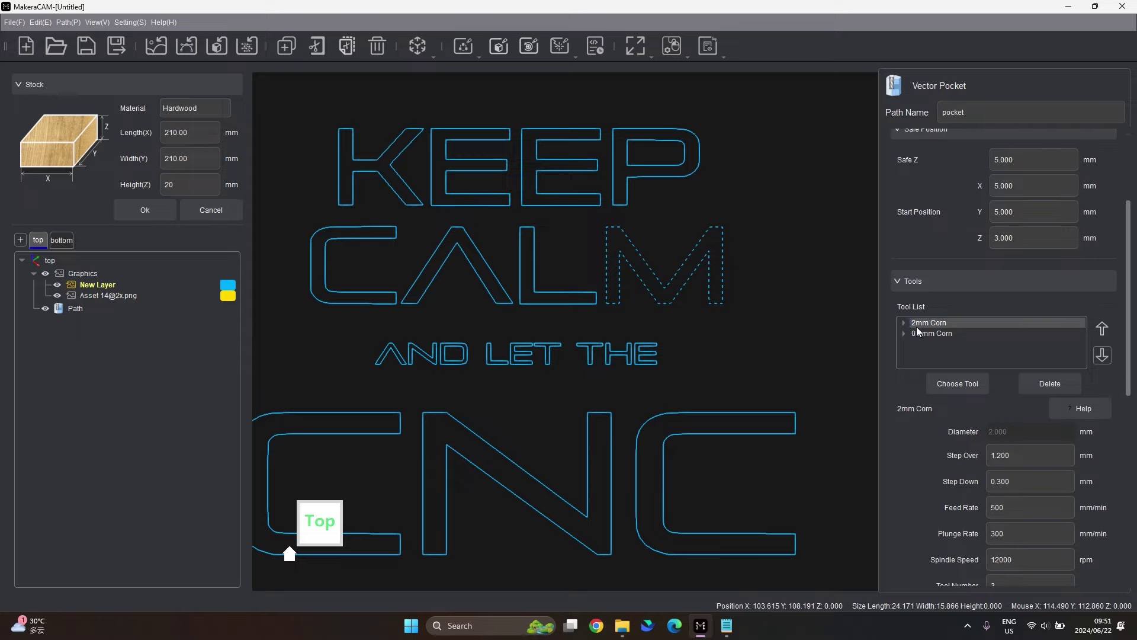
click(927, 321)
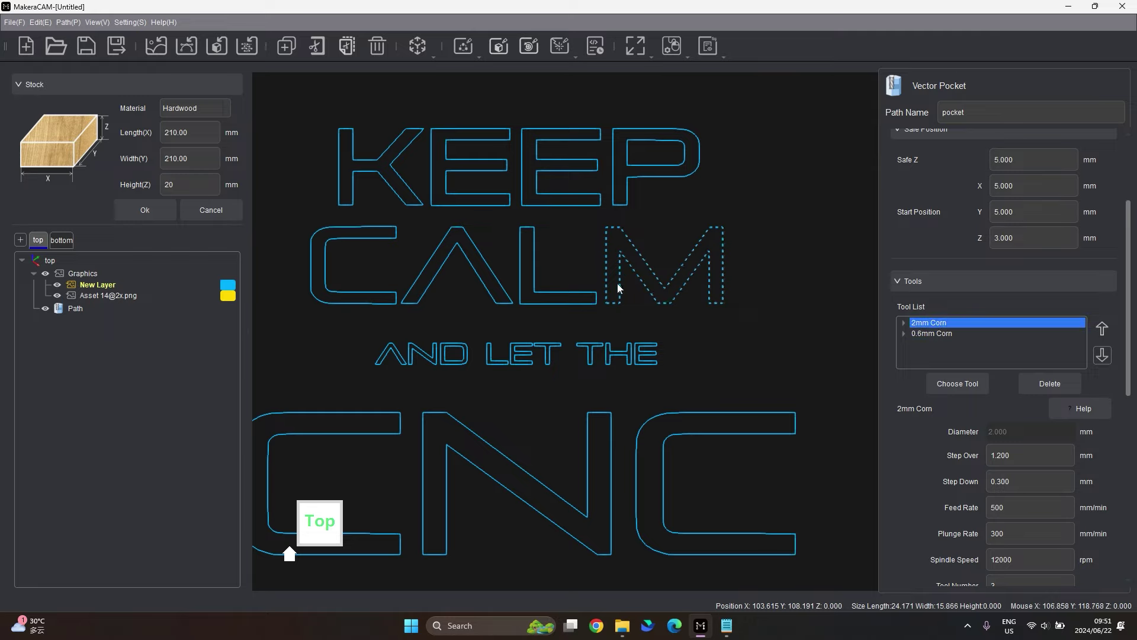
click(937, 334)
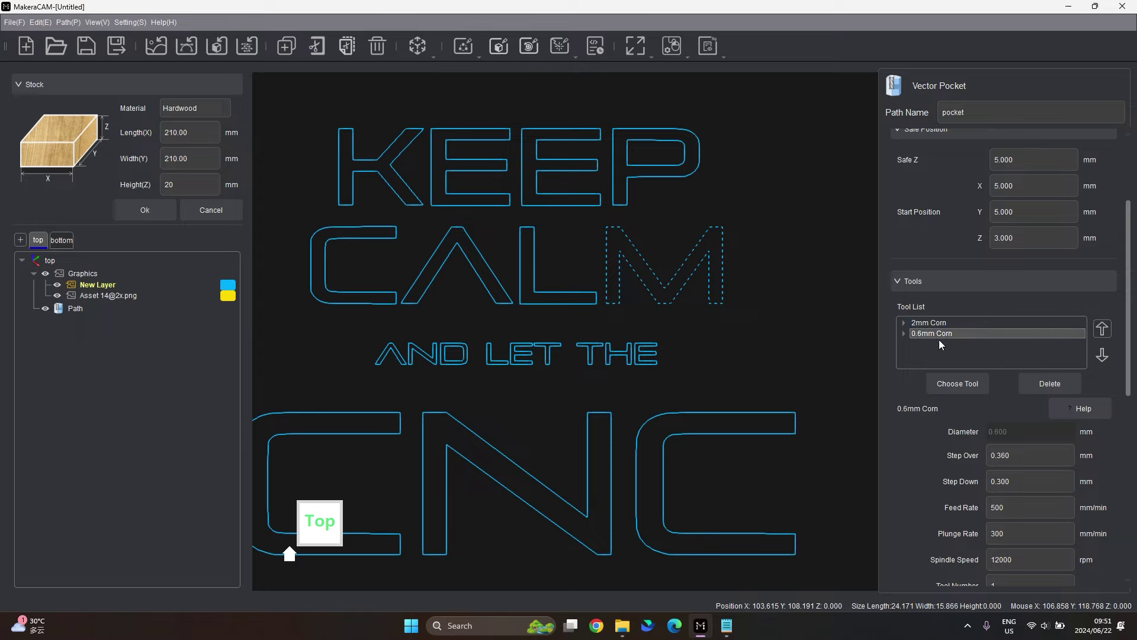
click(1025, 390)
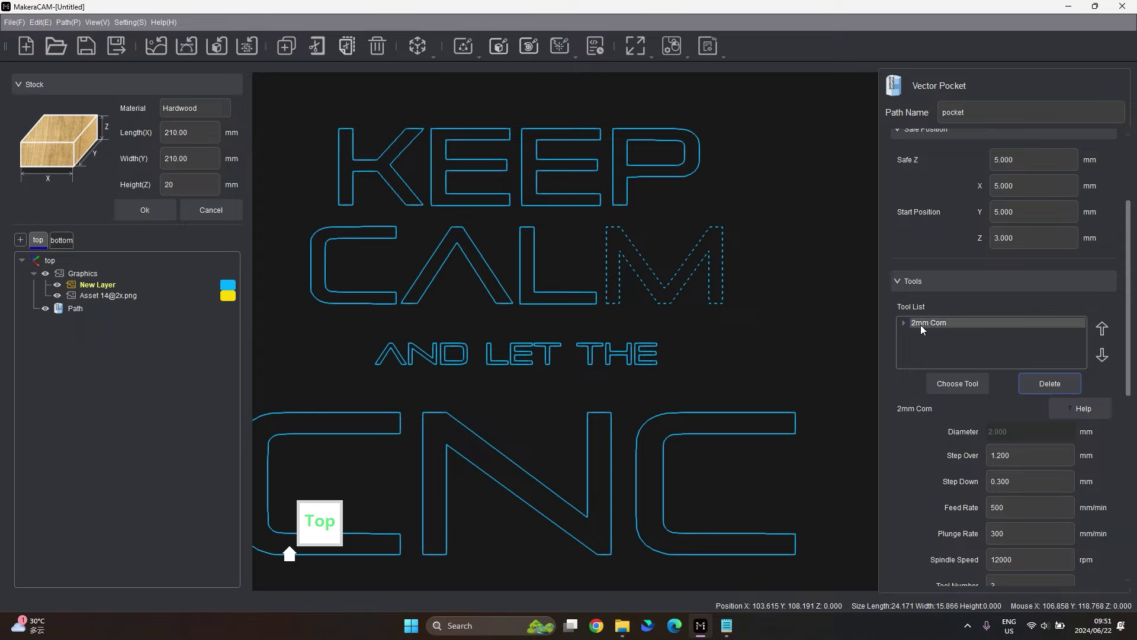
Calculate the M pocket with the 2mm Corn bit, offset strategy and Outside In direction, and inspect the resulting path.
scroll(1048, 485, down, 3)
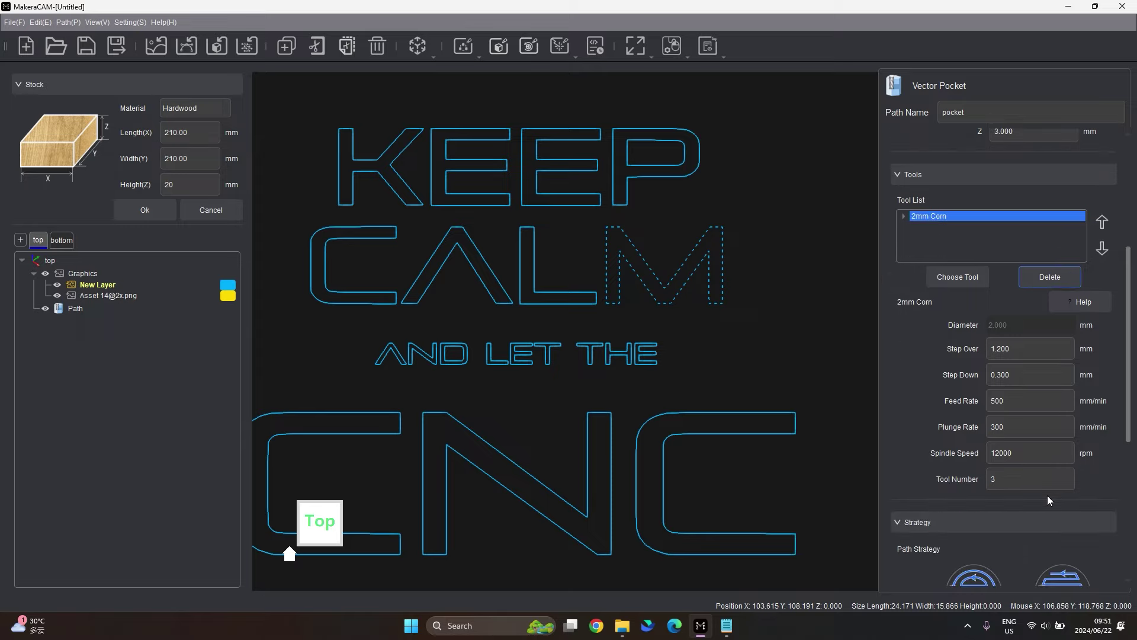
scroll(1007, 414, down, 5)
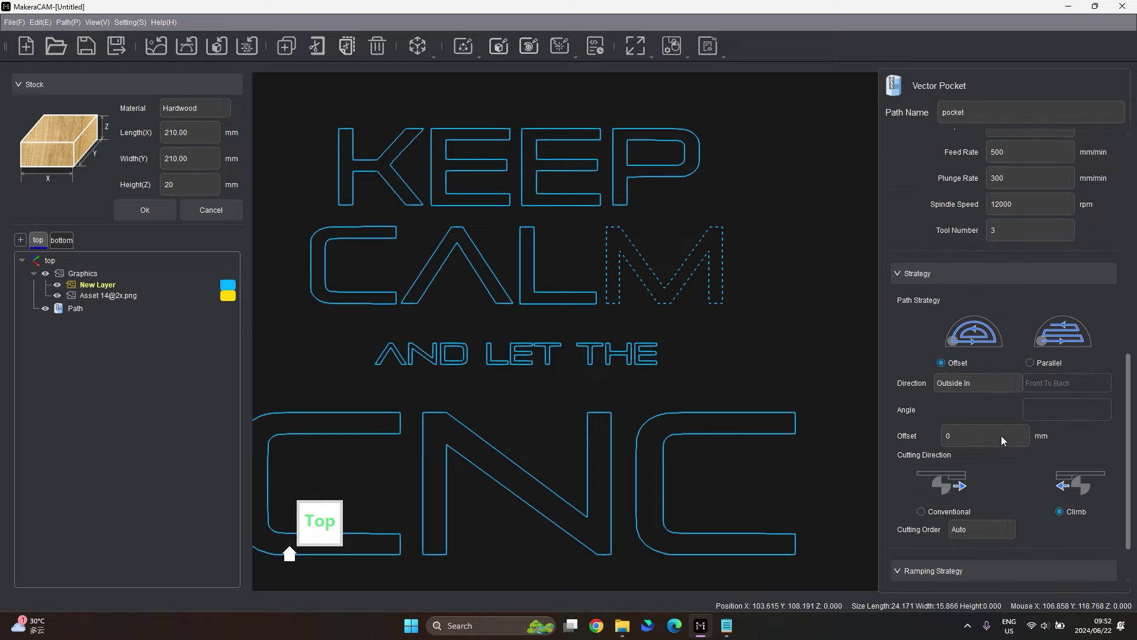
click(946, 569)
scroll(716, 257, up, 5)
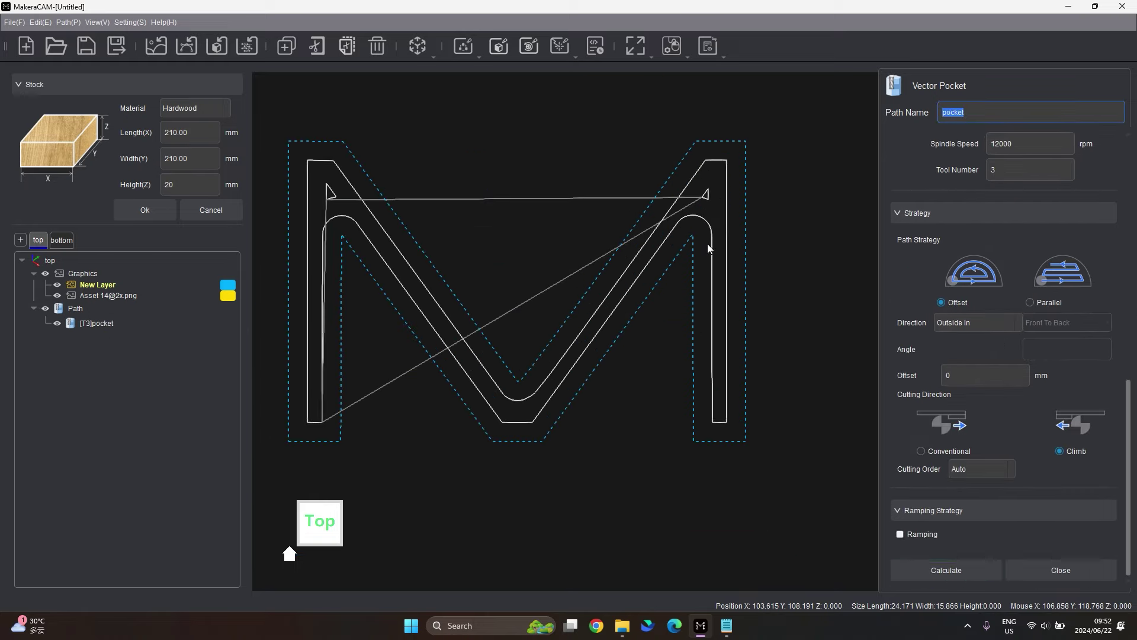
scroll(730, 185, down, 2)
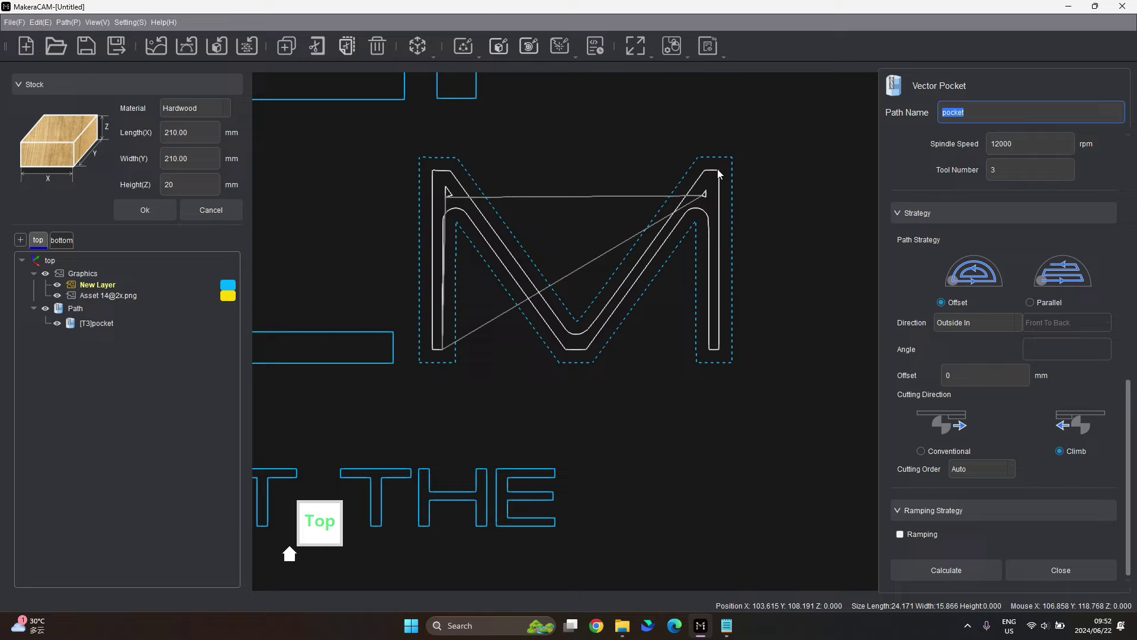
scroll(969, 252, up, 9)
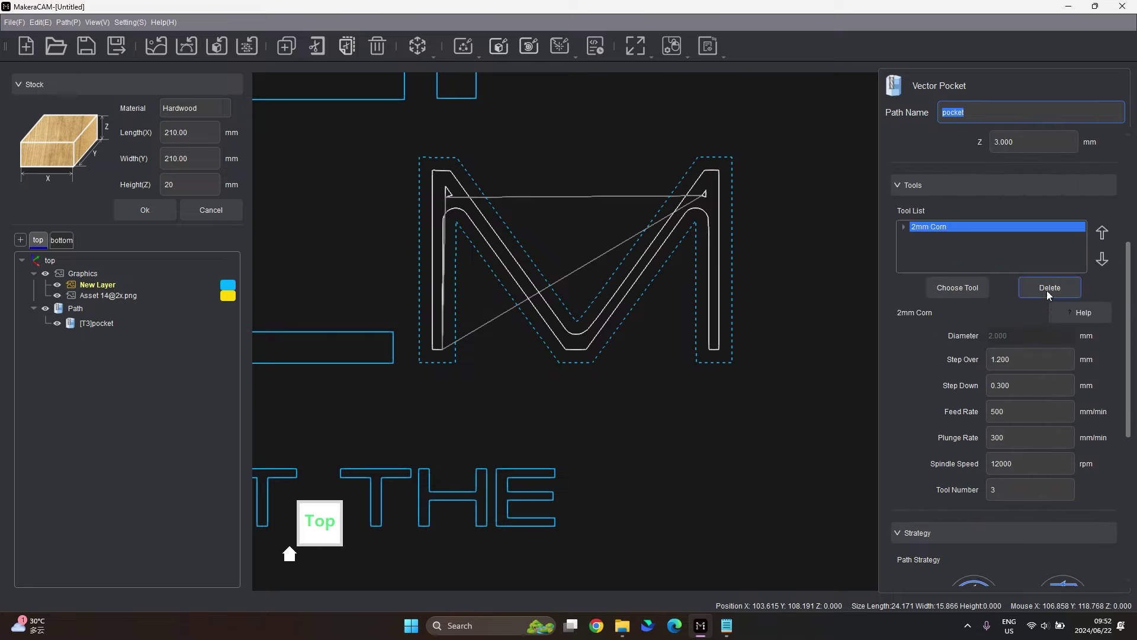
Add the 0.6mm Corn bit from the Corn Bits group to the pocket's tool list as the second tool.
click(968, 289)
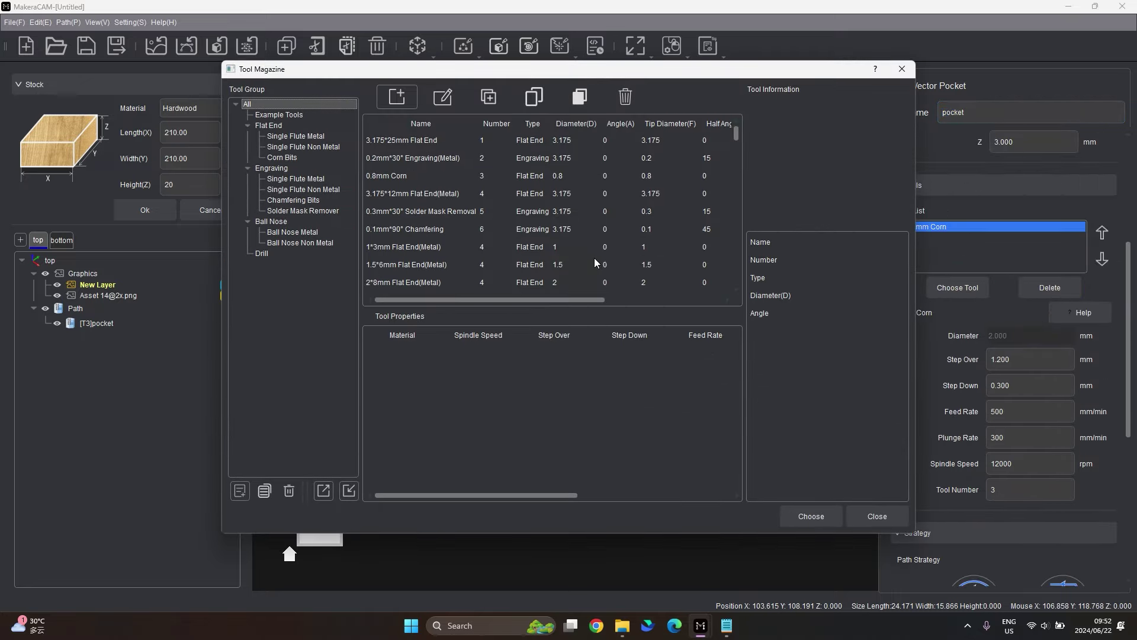
click(280, 156)
click(388, 143)
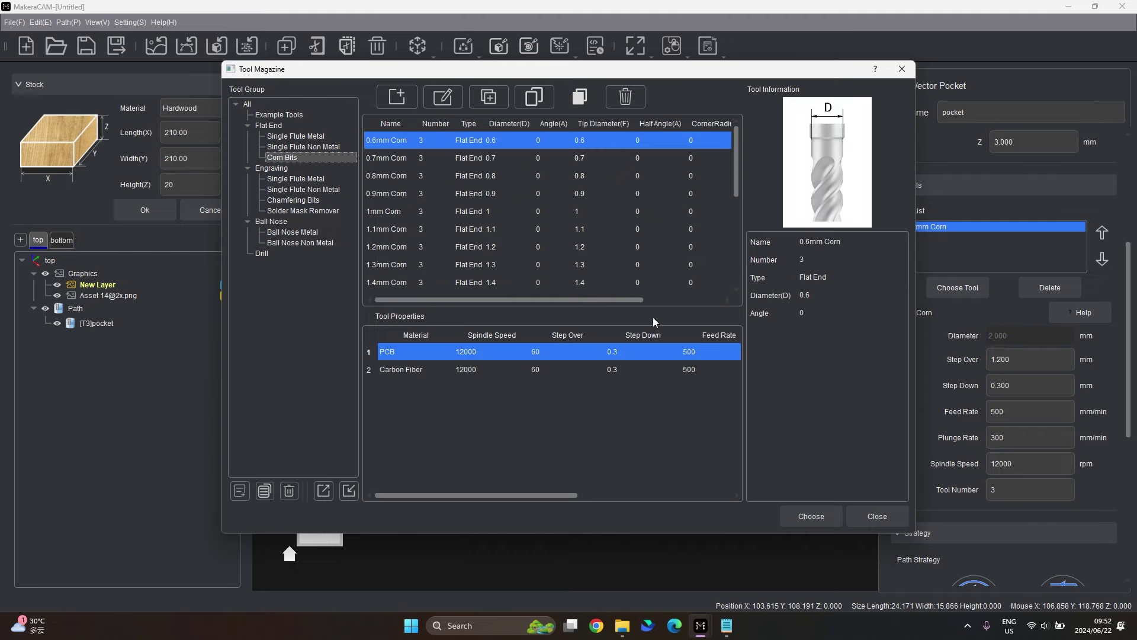
click(812, 517)
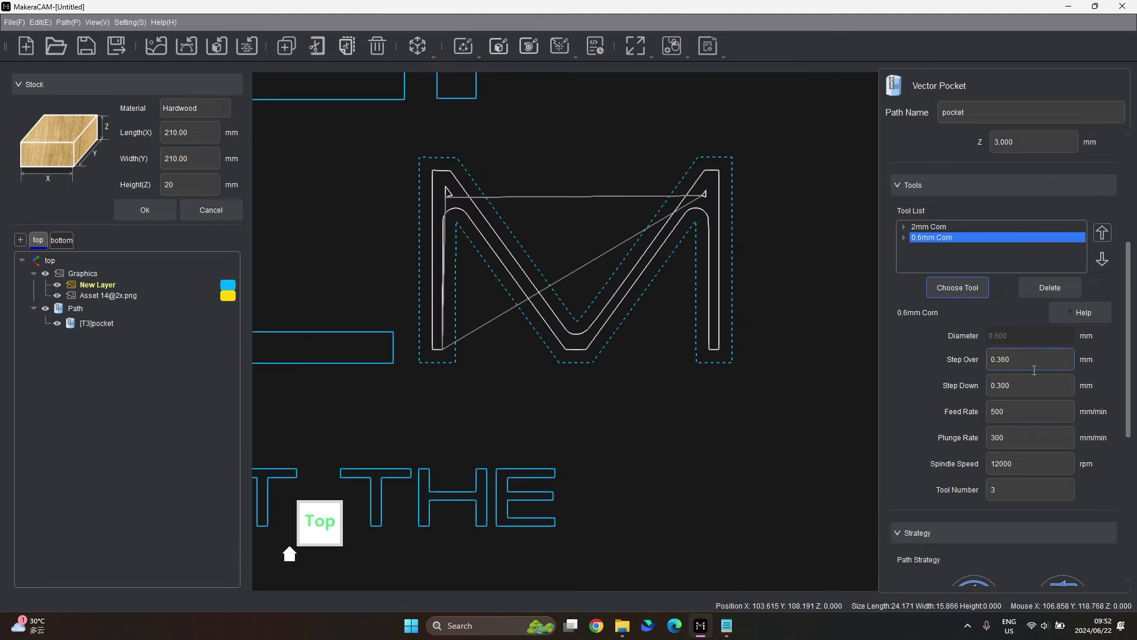
click(928, 228)
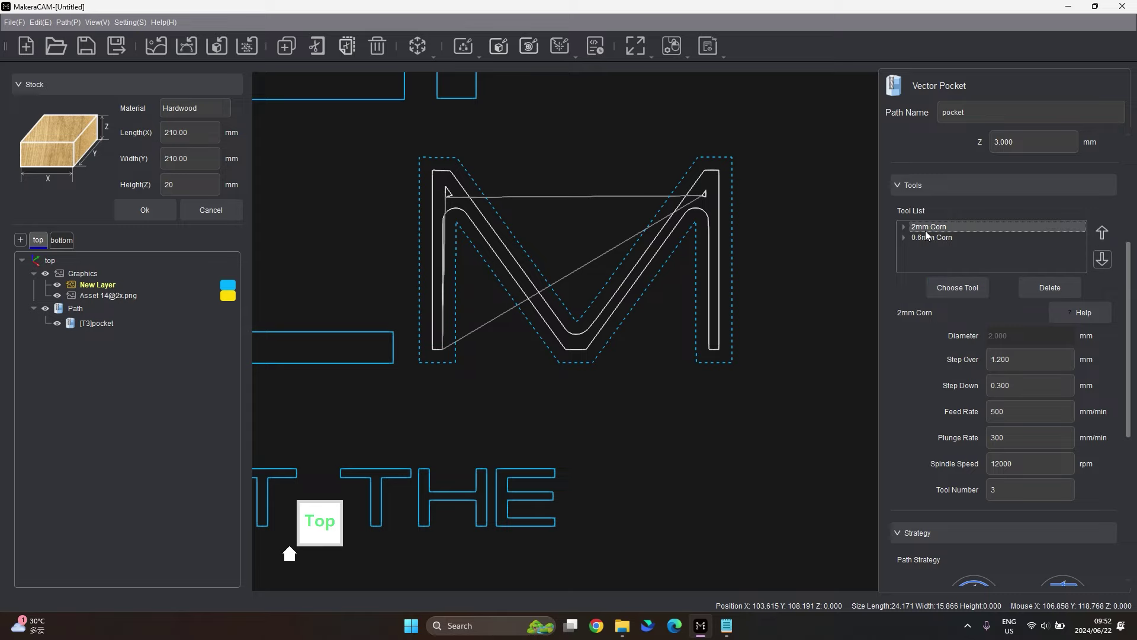
click(927, 238)
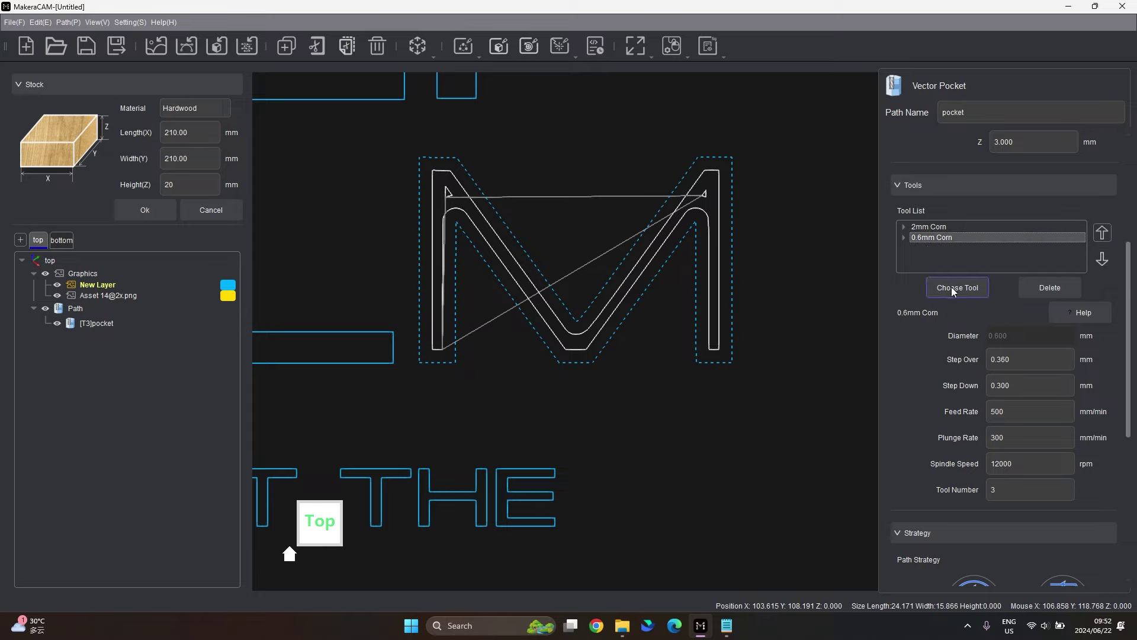
Recalculate the M pocket with both Corn bits and inspect the toolpath around the letter's corners.
scroll(977, 302, down, 5)
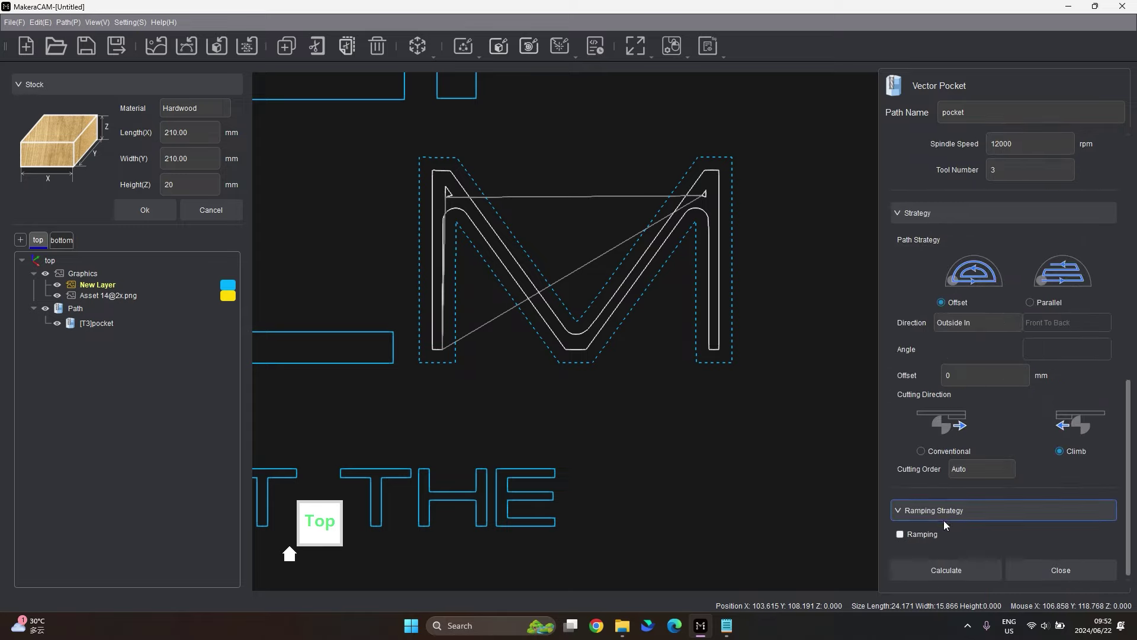
click(947, 569)
scroll(719, 193, up, 3)
scroll(928, 296, up, 5)
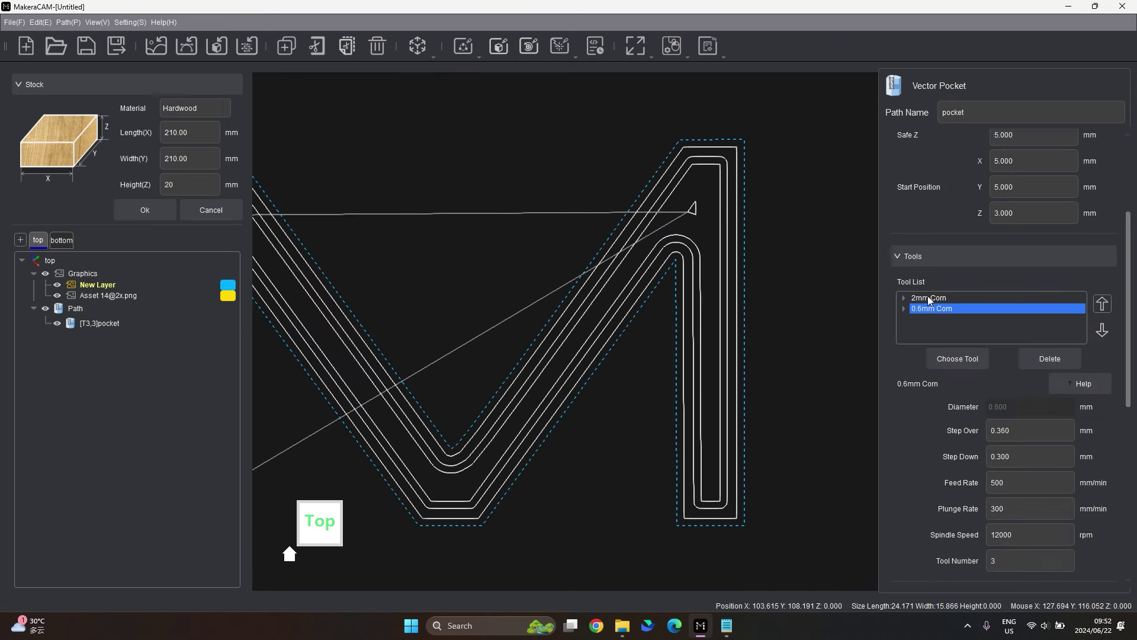
Set the tool number to 1 for the 2mm Corn bit and 2 for the 0.6mm Corn bit.
click(928, 297)
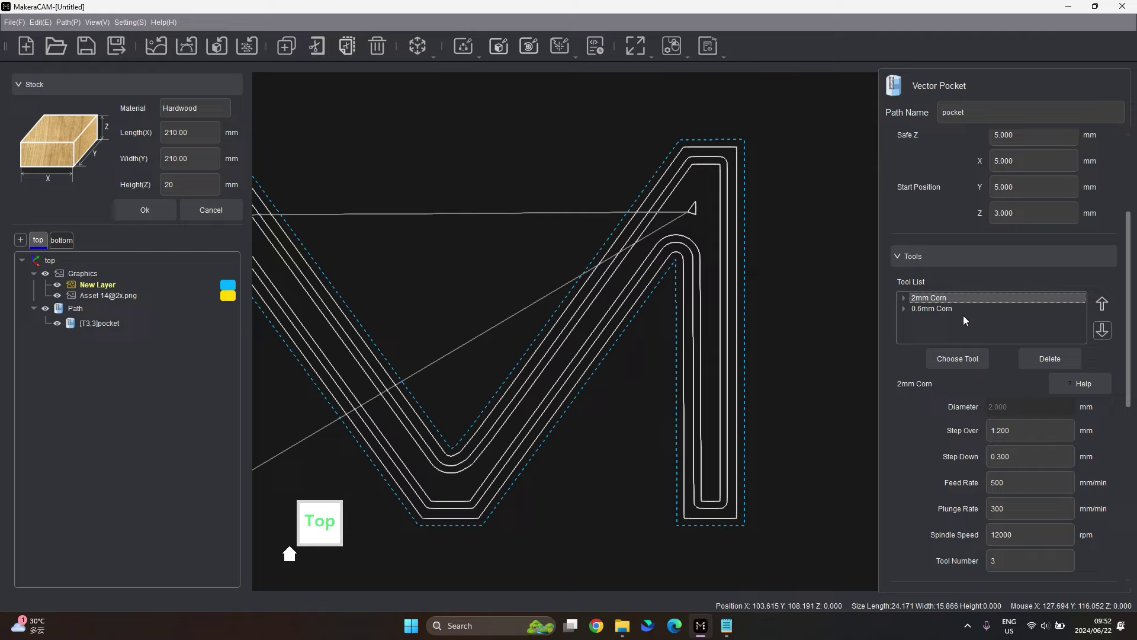
click(942, 308)
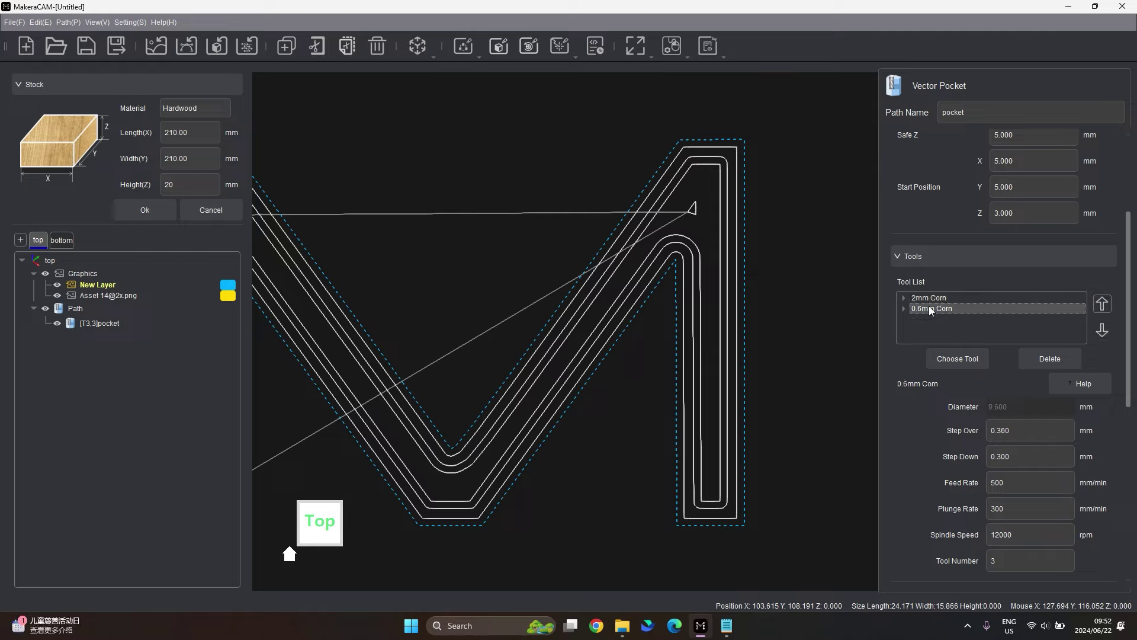
click(1004, 568)
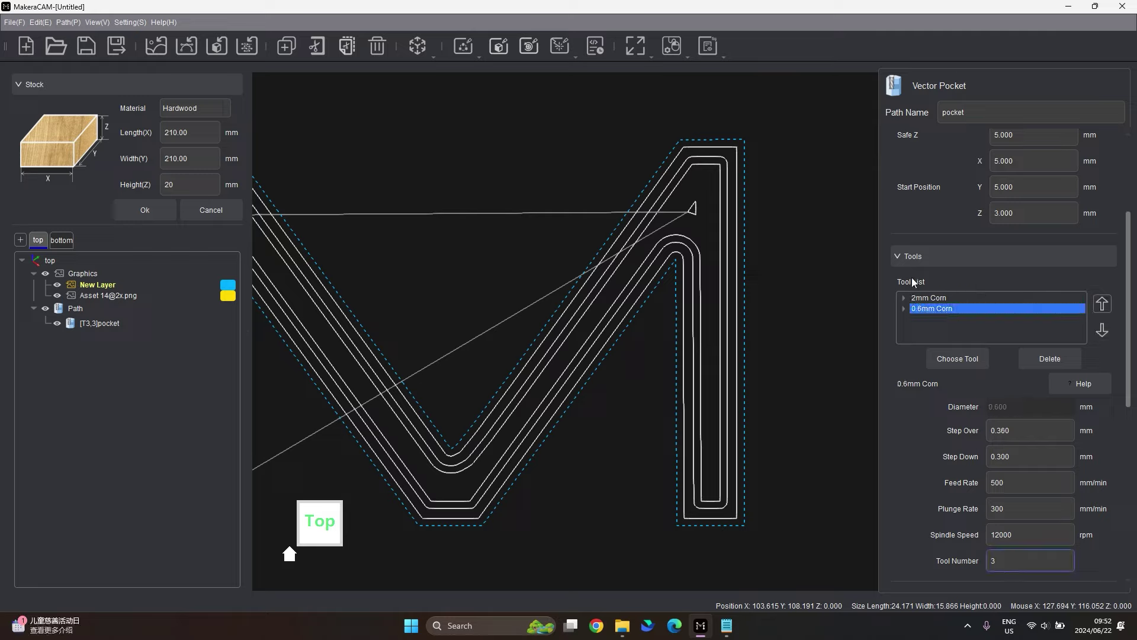
click(931, 298)
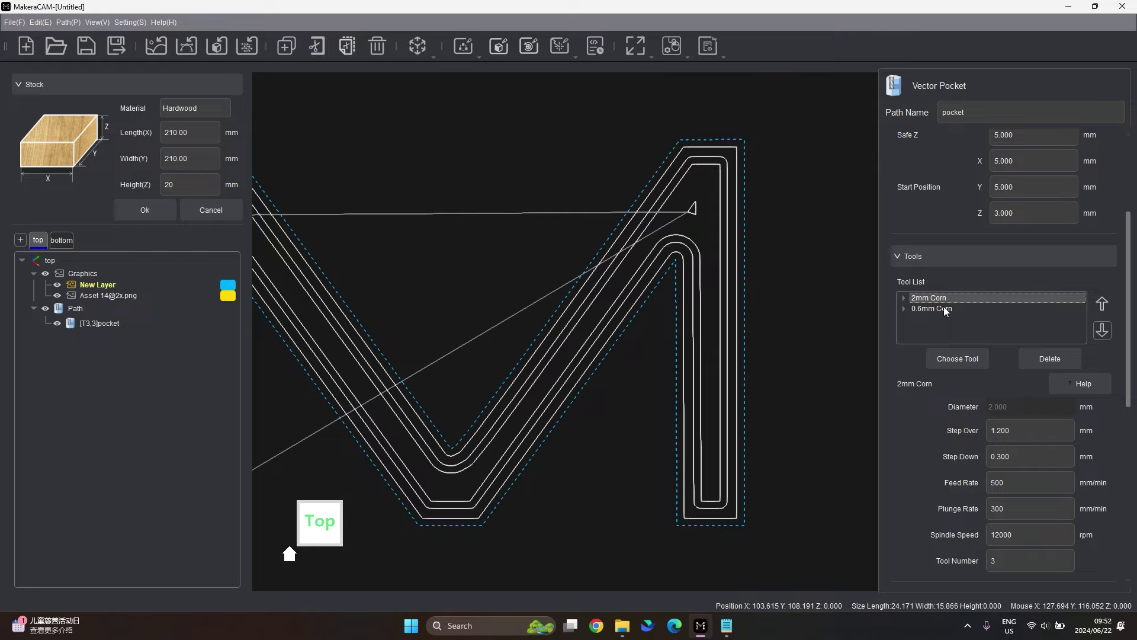
double_click(994, 562)
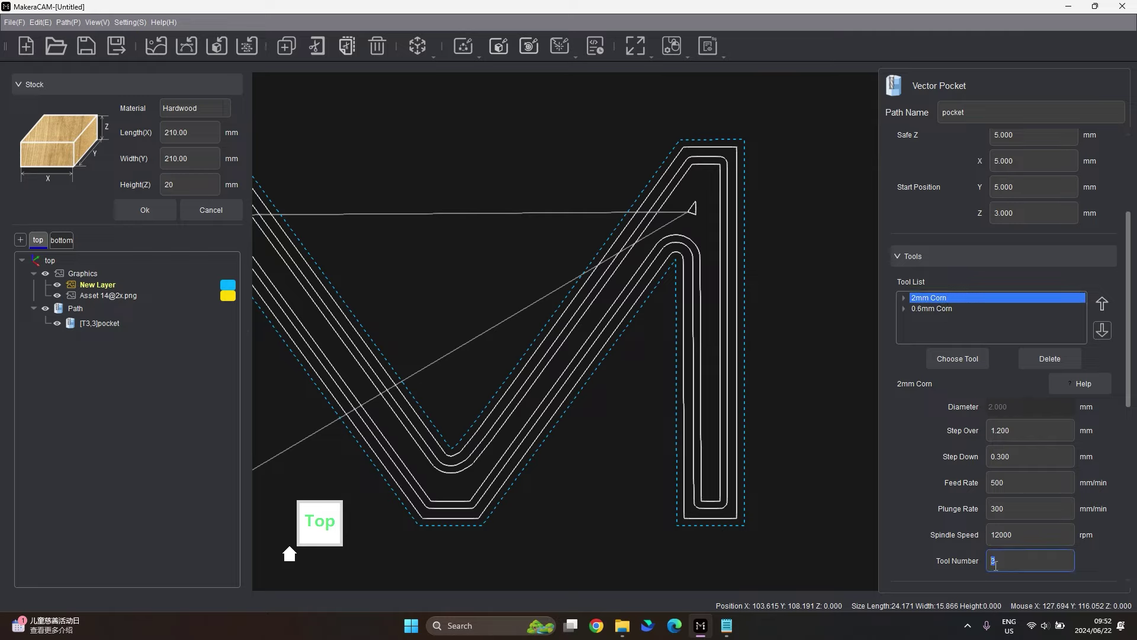
click(938, 308)
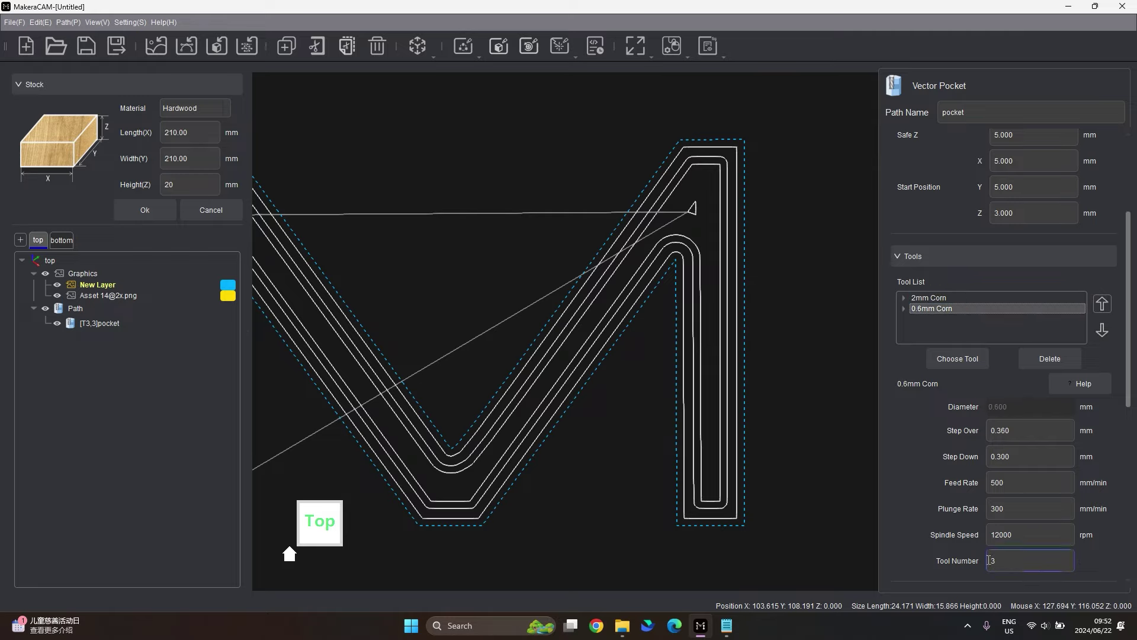
drag(1001, 561, 978, 565)
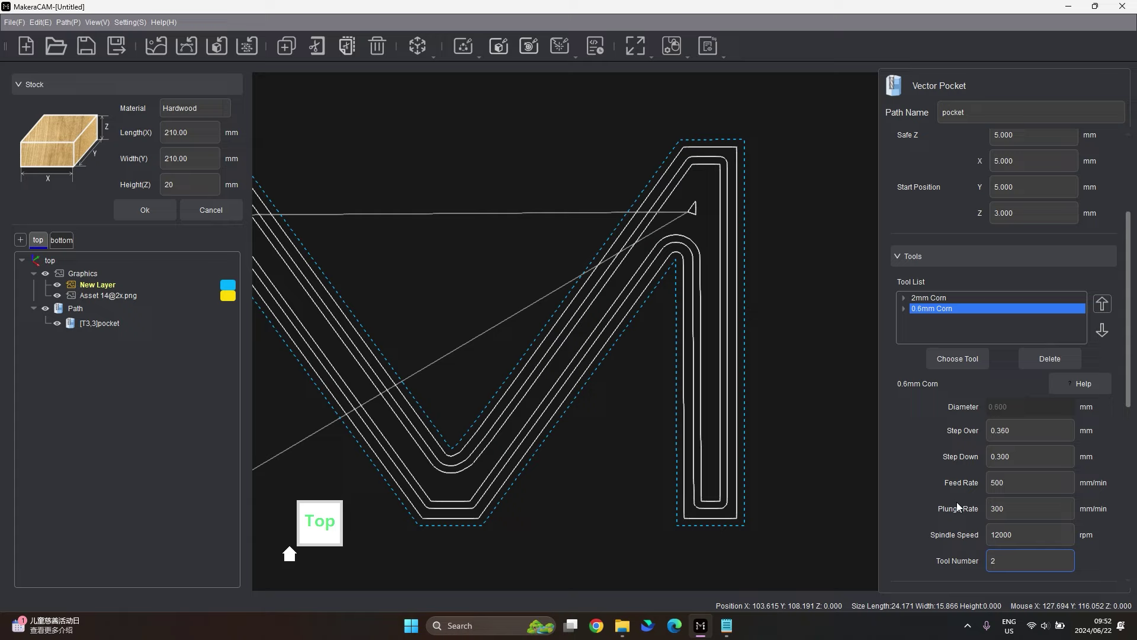
Review the offset direction options and recalculate the M pocket with the Inside Out direction and the new tool numbers.
scroll(1023, 436, down, 4)
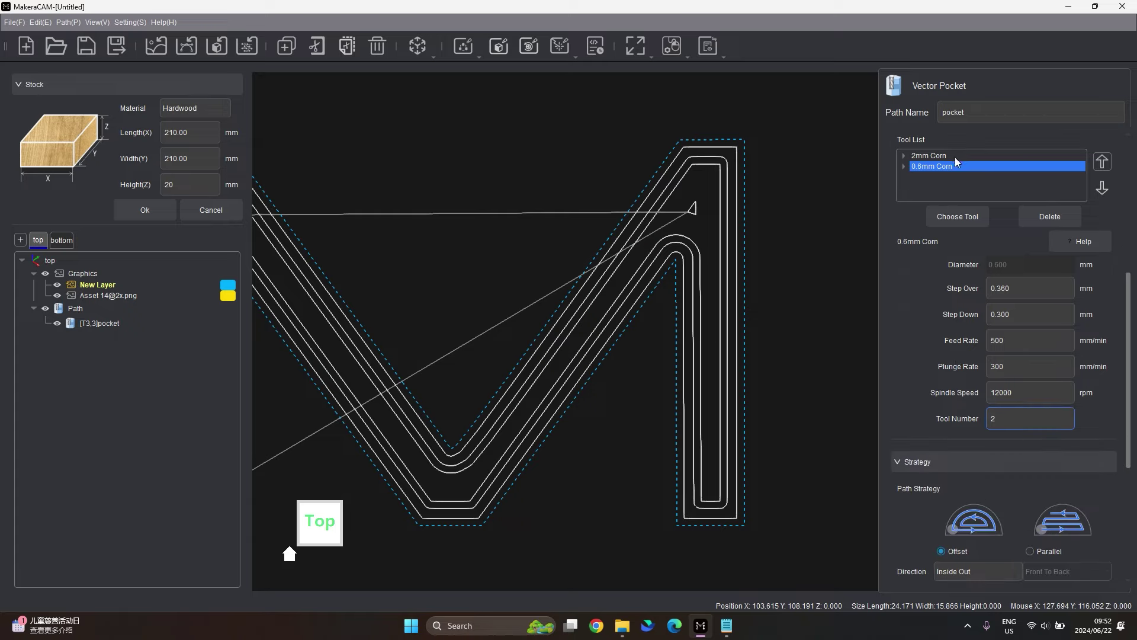
scroll(964, 263, down, 3)
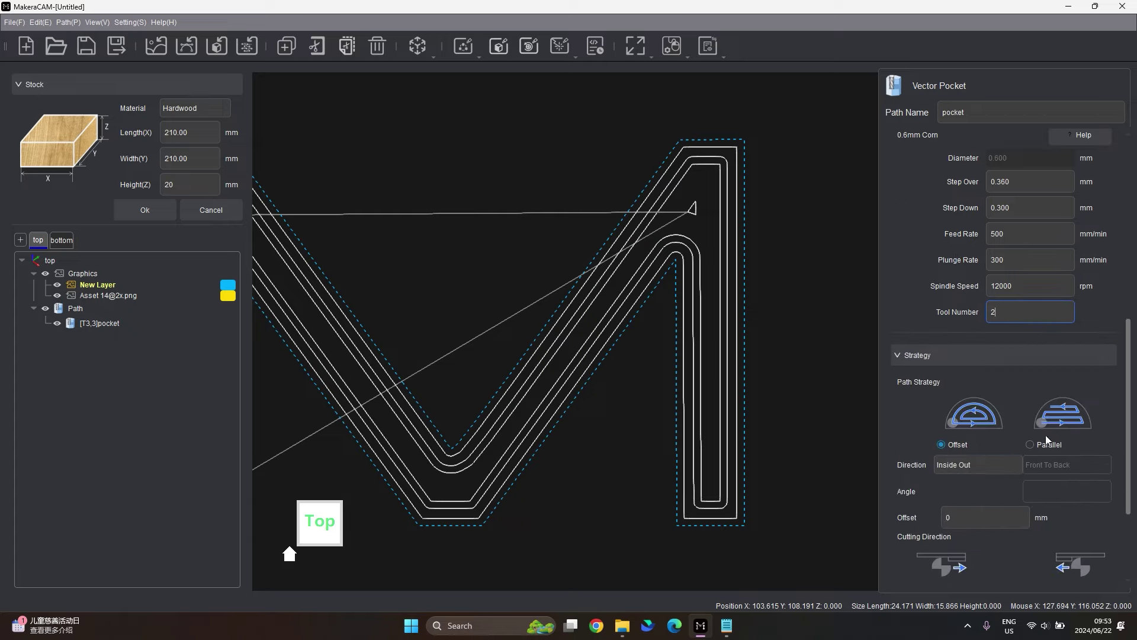
click(1016, 465)
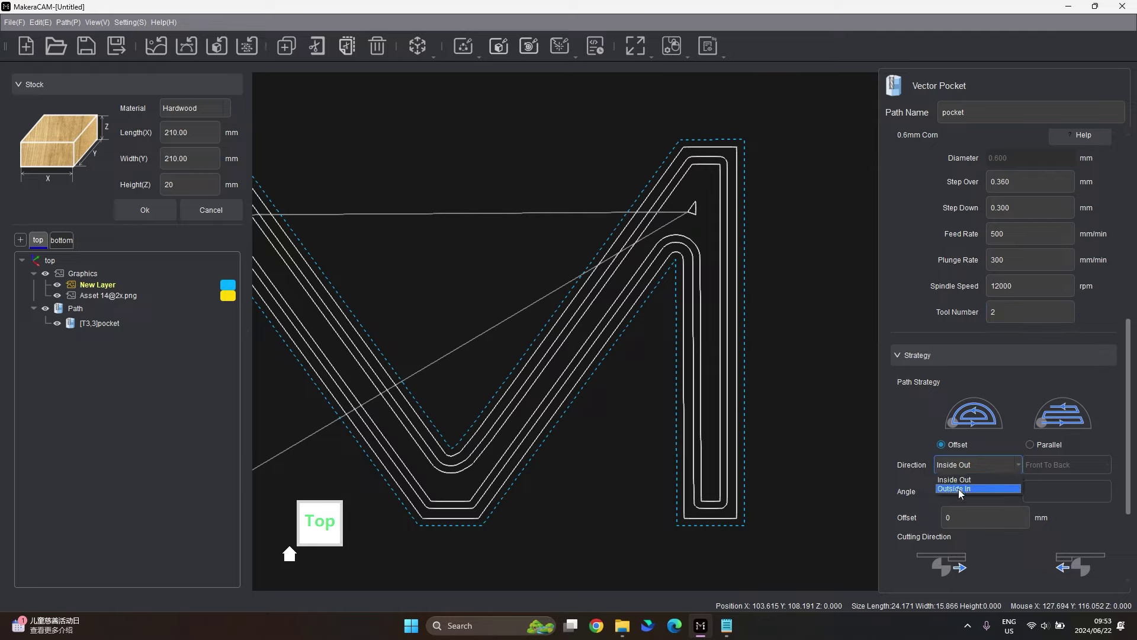
click(910, 409)
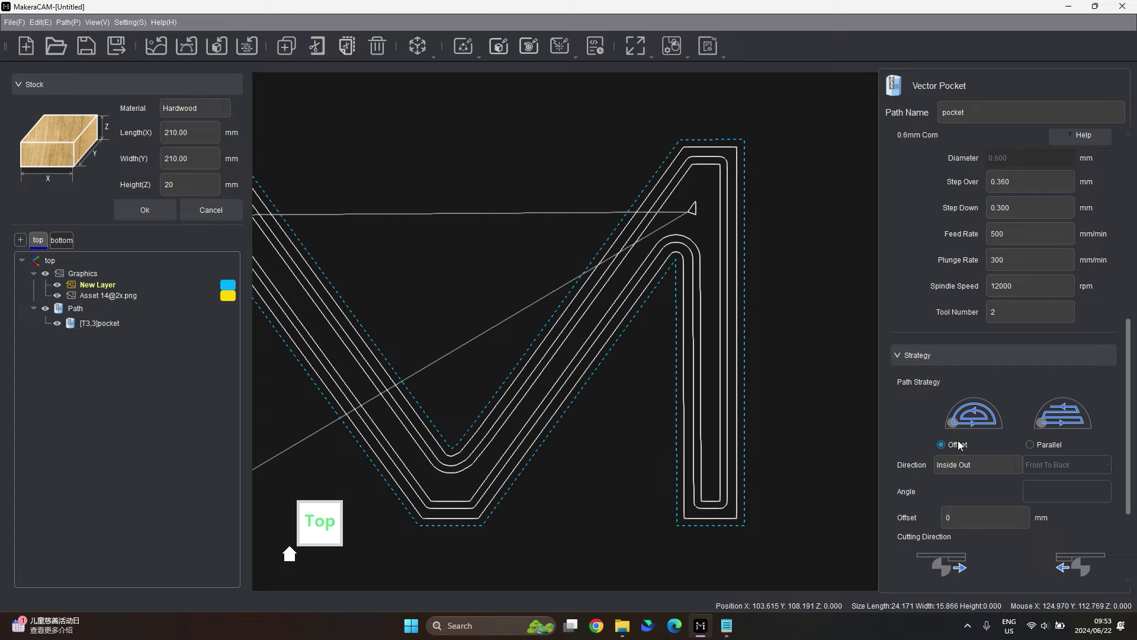
scroll(970, 414, down, 2)
scroll(959, 418, down, 2)
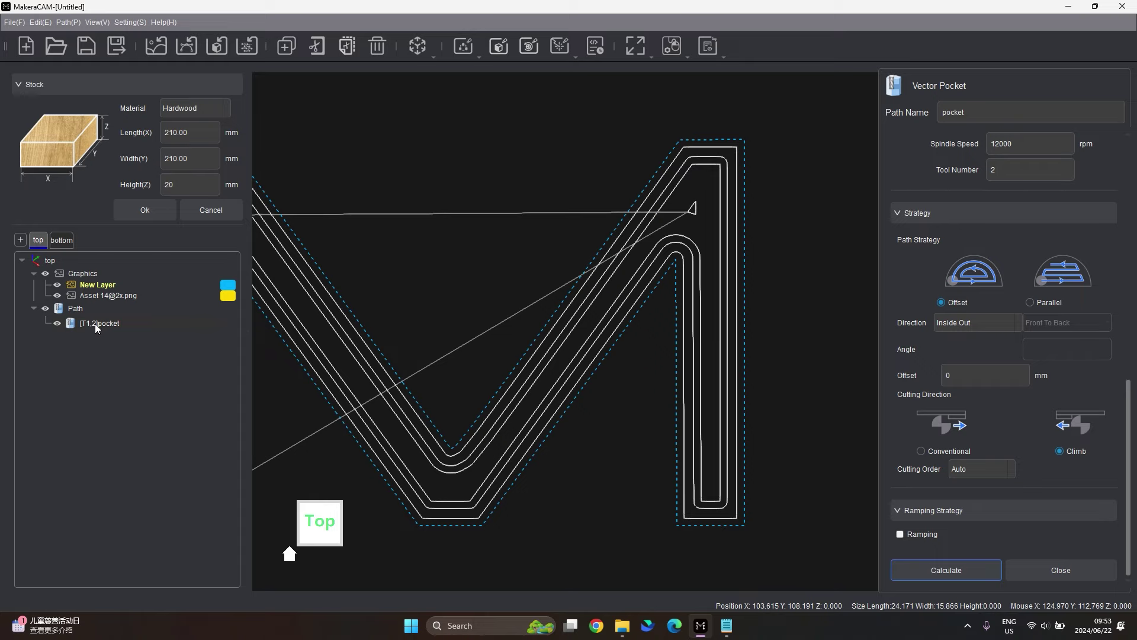
Examine the calculated M pocket toolpath in relation to the rest of the sign's lettering and border.
scroll(687, 302, down, 5)
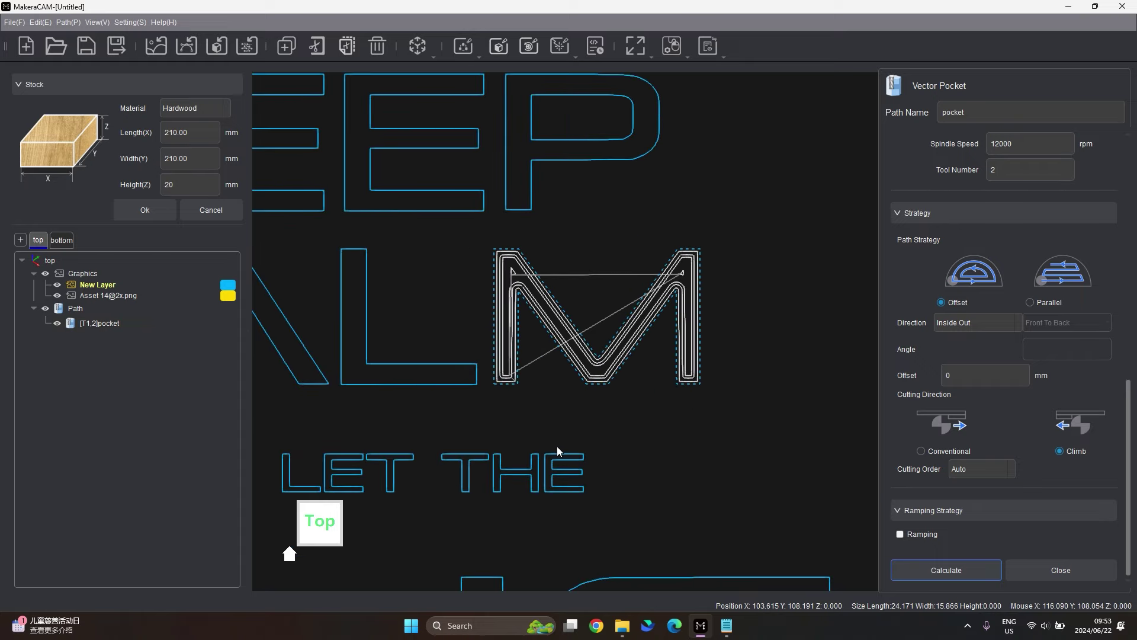
click(96, 342)
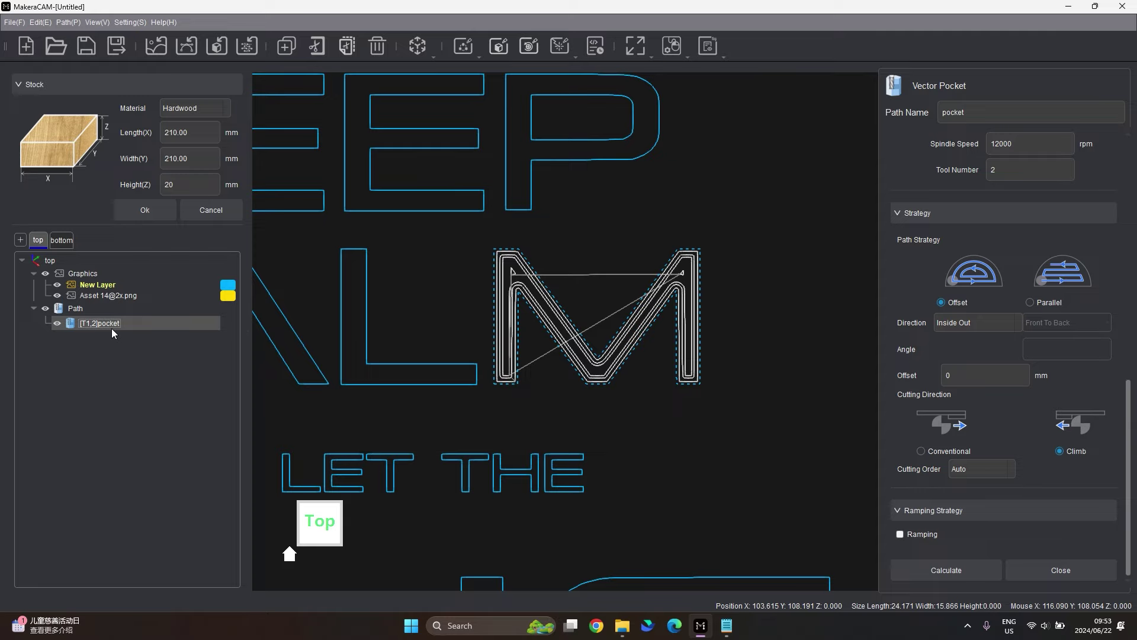
scroll(593, 320, down, 5)
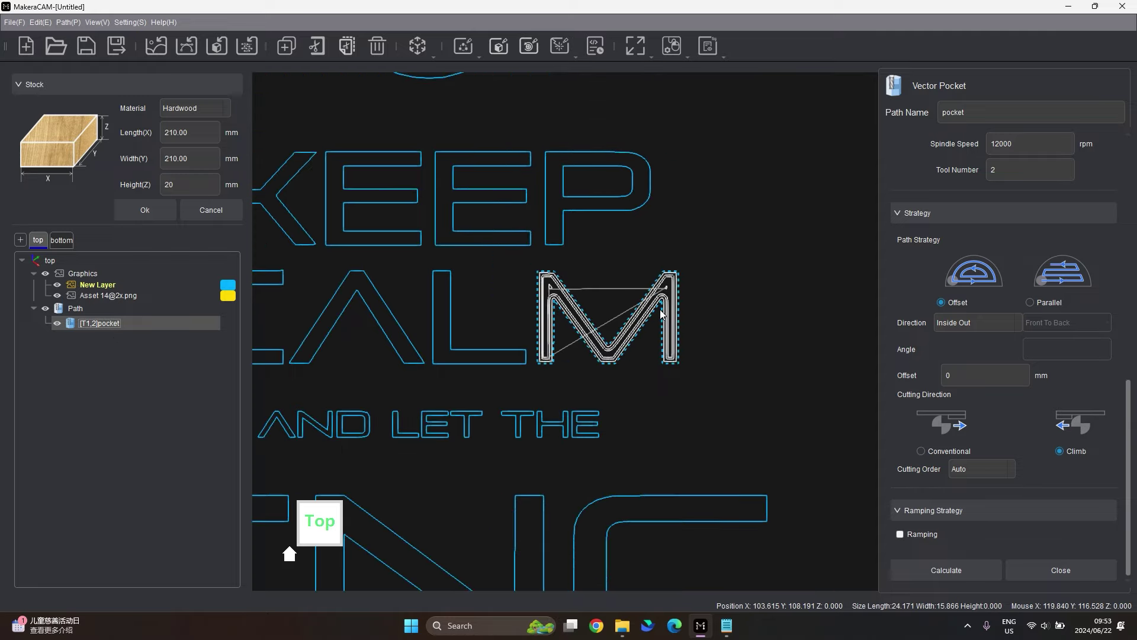
scroll(585, 343, up, 3)
scroll(615, 290, down, 6)
scroll(619, 299, down, 2)
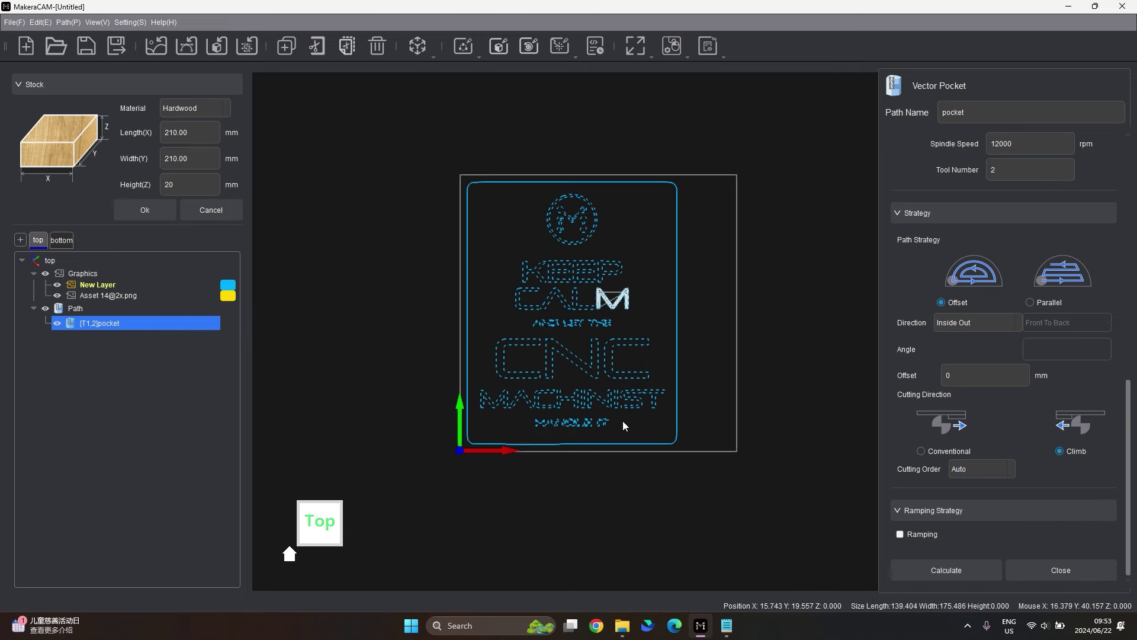
scroll(585, 368, up, 2)
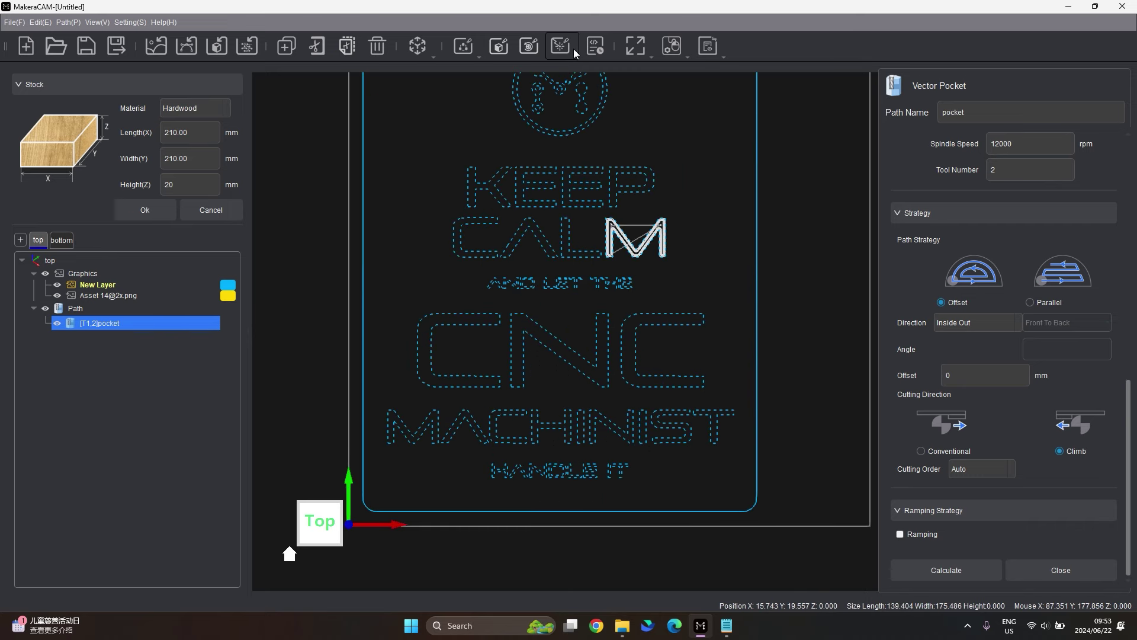
Review exporting the pocket toolpath as a gcode .nc file and cancel without saving.
click(595, 48)
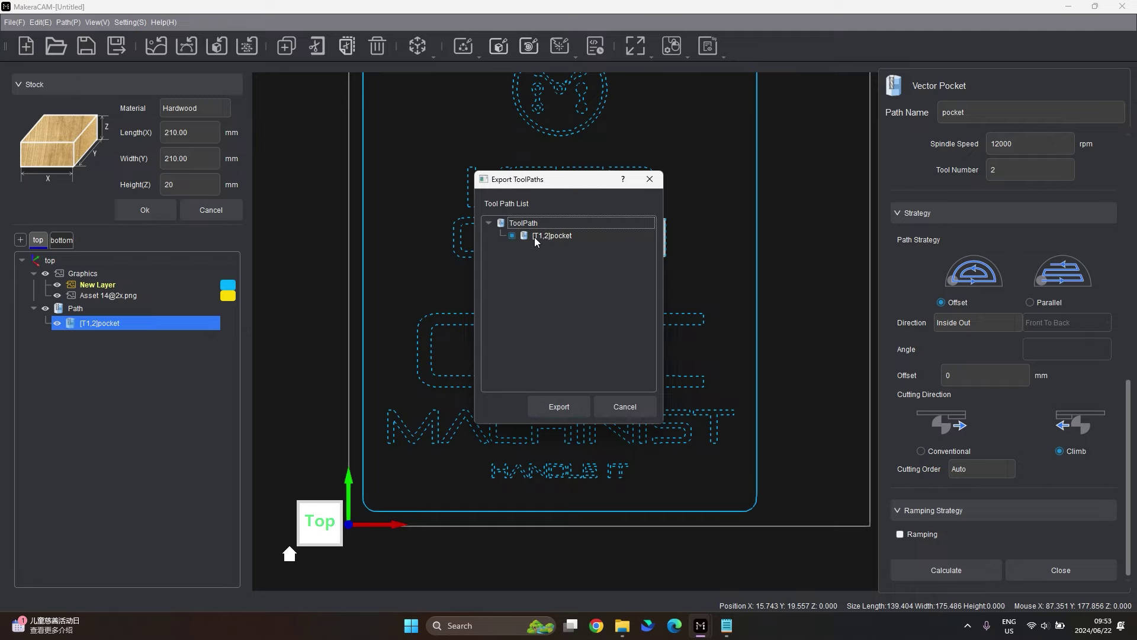
click(532, 408)
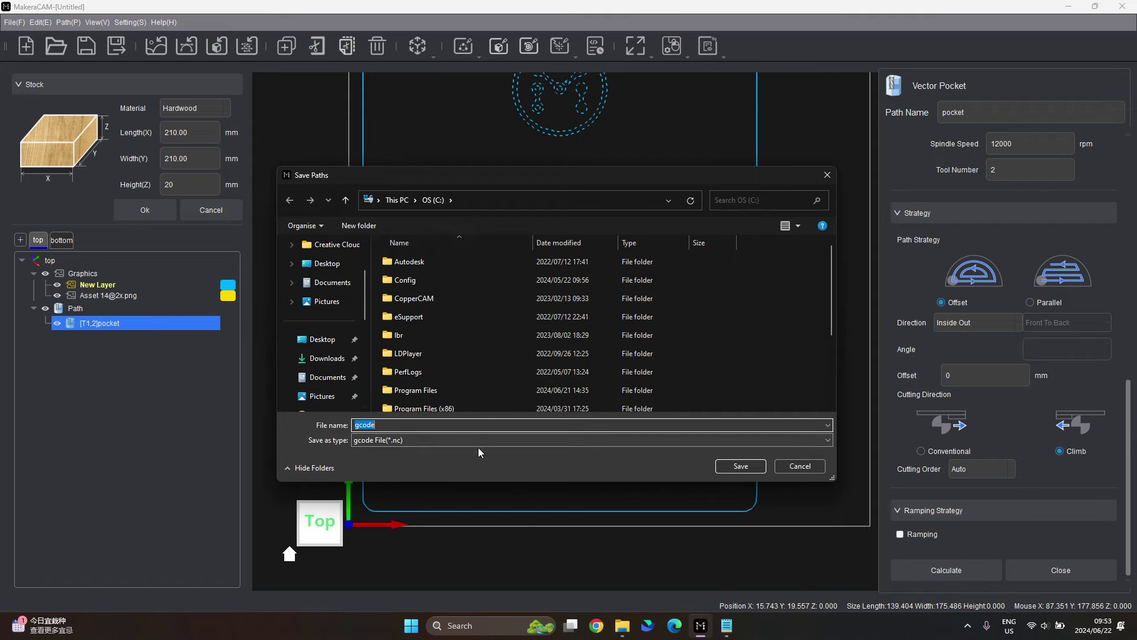
click(799, 466)
Start a Vector Contour toolpath on the sign's outer border.
scroll(799, 244, up, 2)
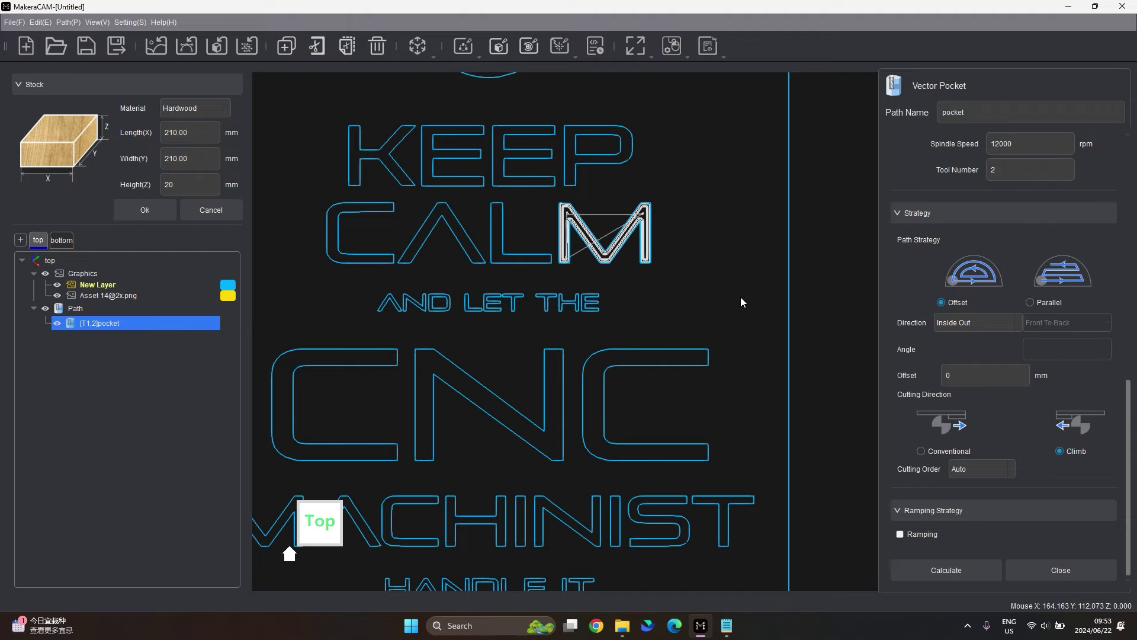
click(790, 280)
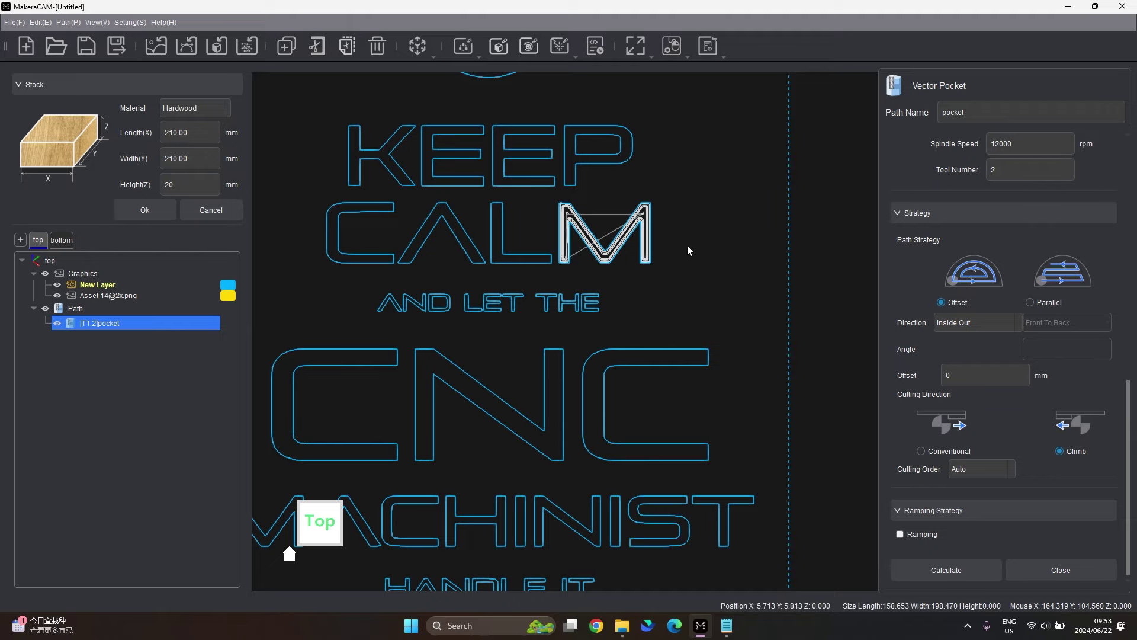
right_click(788, 266)
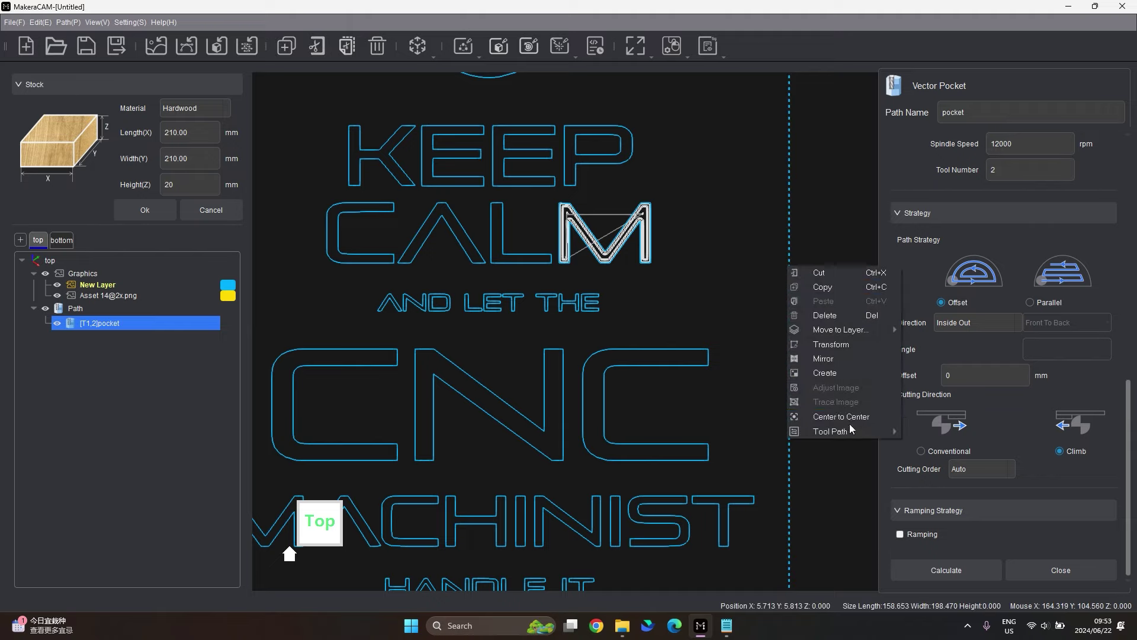
mouse_move(847, 429)
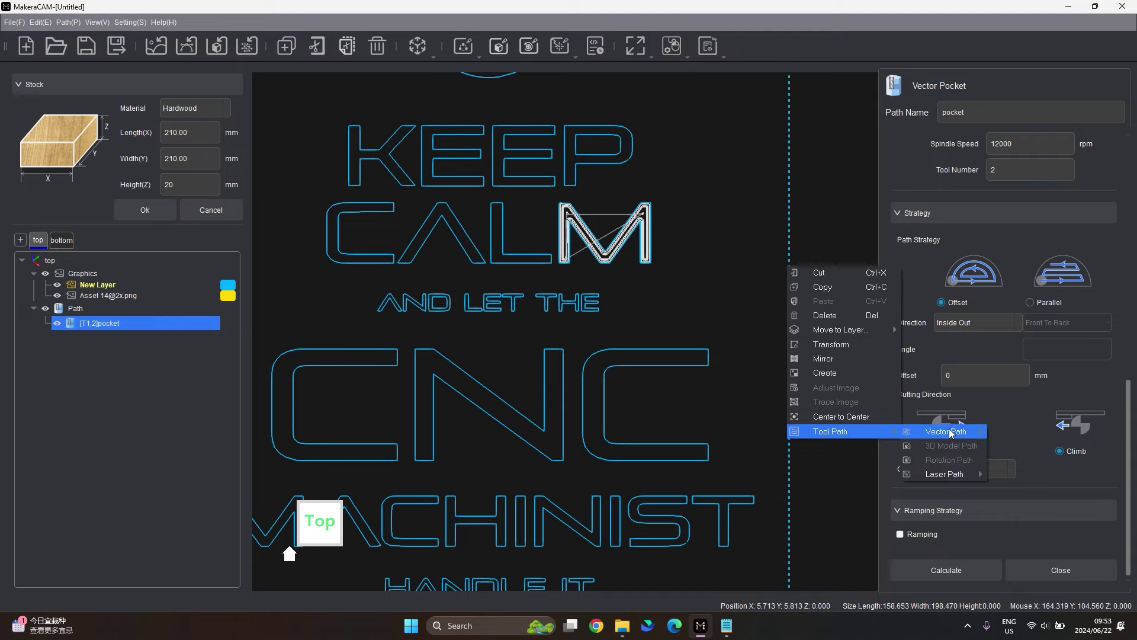
mouse_move(947, 431)
click(1038, 434)
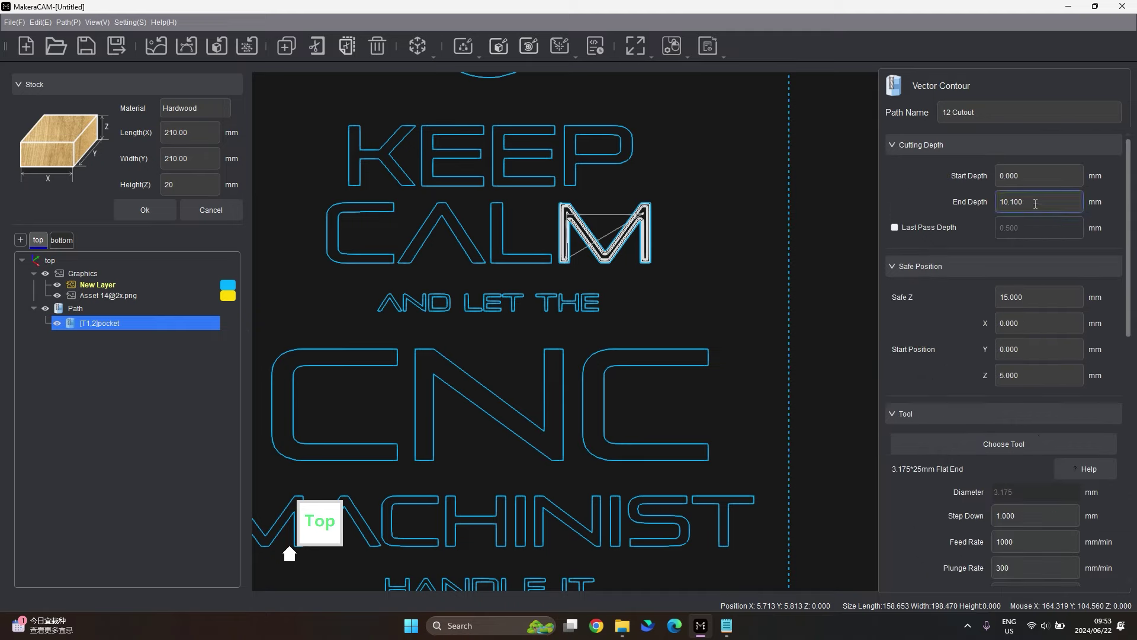
Set the stock height to 10 mm and review the contour's start and end depths.
double_click(1010, 202)
drag(182, 184, 161, 190)
click(1025, 202)
drag(1039, 204, 996, 208)
click(1025, 176)
Review the contour's safe position and choose the 3.175*25mm Flat End bit from the Single Flute Non Metal group.
scroll(1040, 287, down, 3)
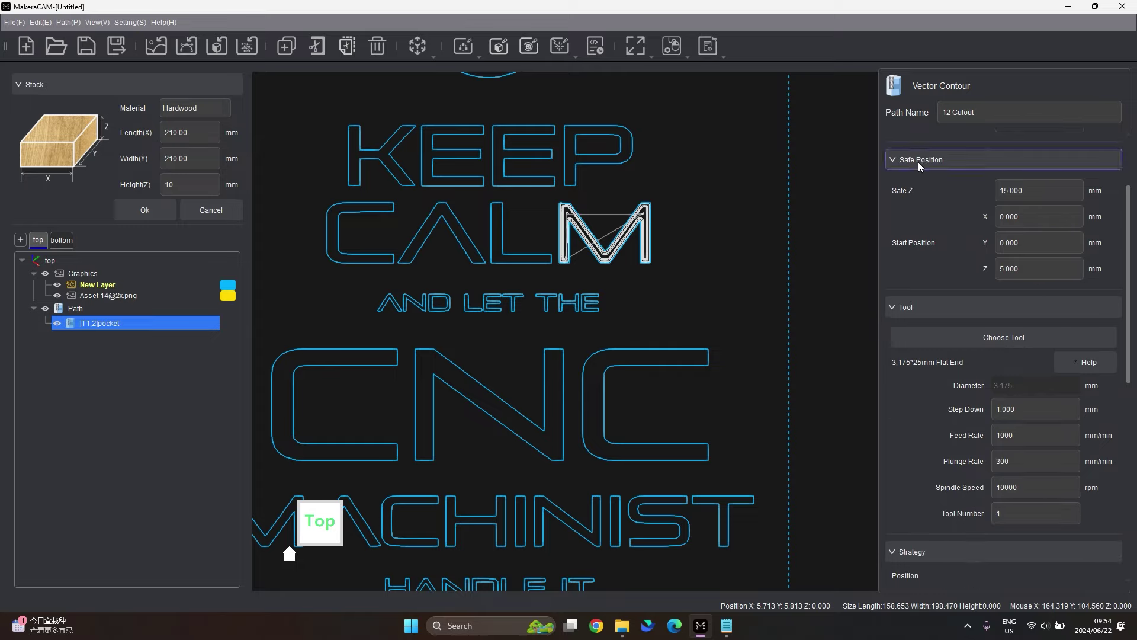
click(1021, 270)
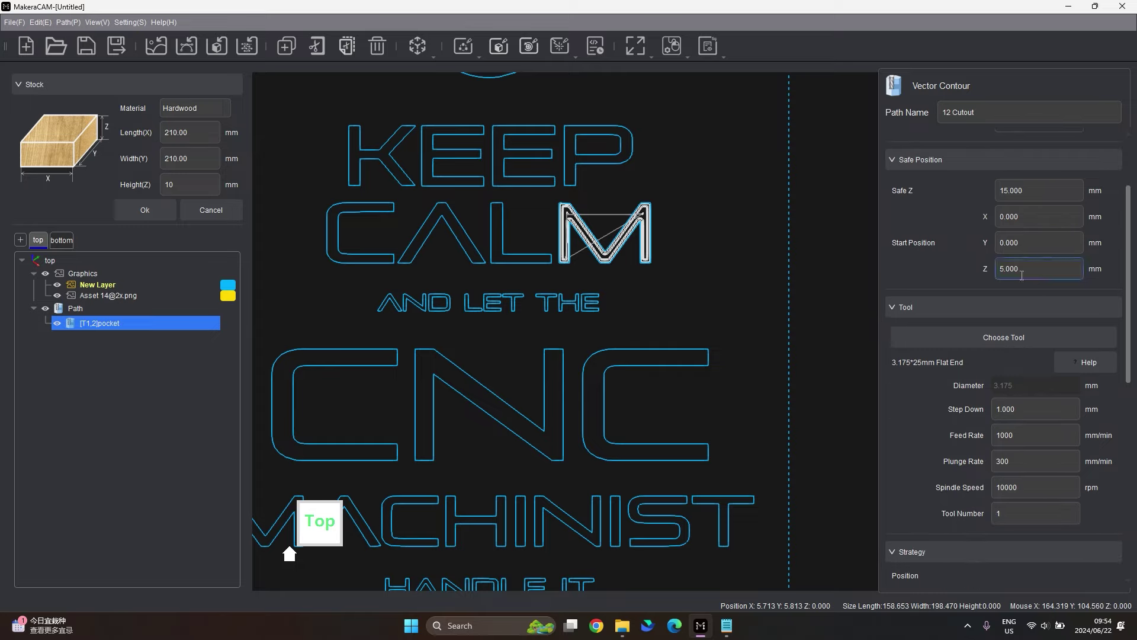
scroll(1032, 333, down, 1)
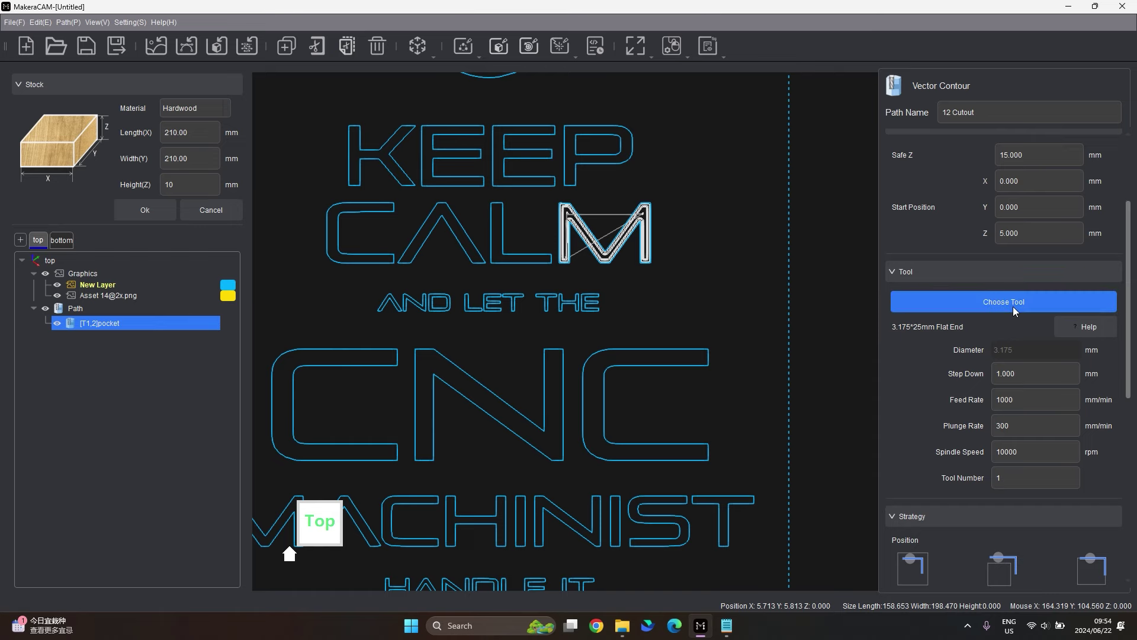
click(1013, 307)
click(299, 137)
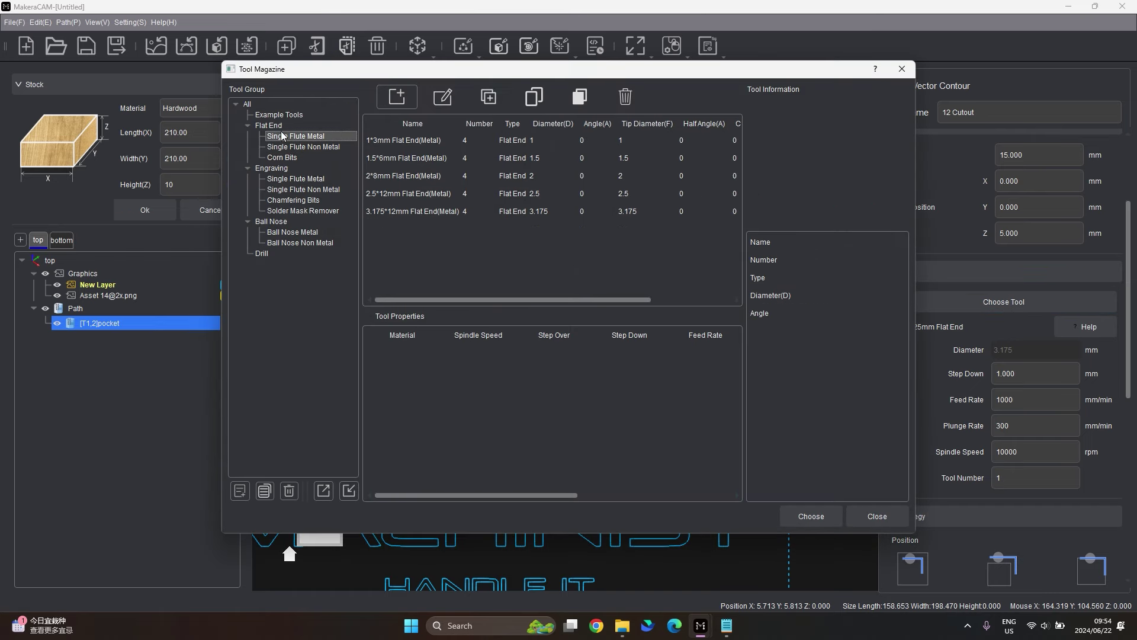
click(296, 147)
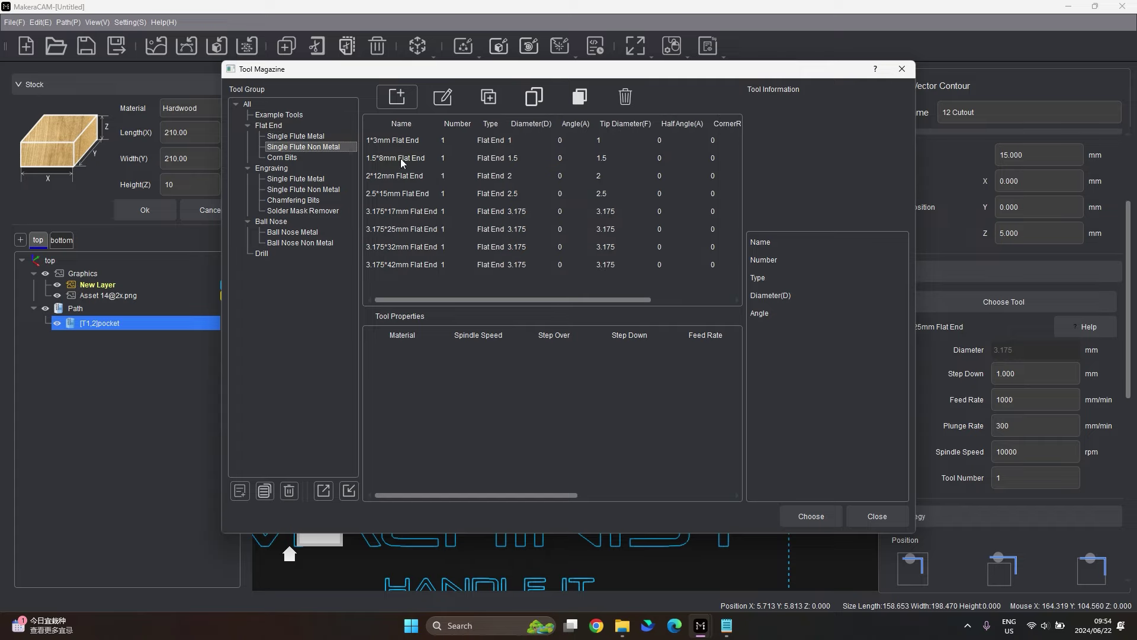
click(404, 230)
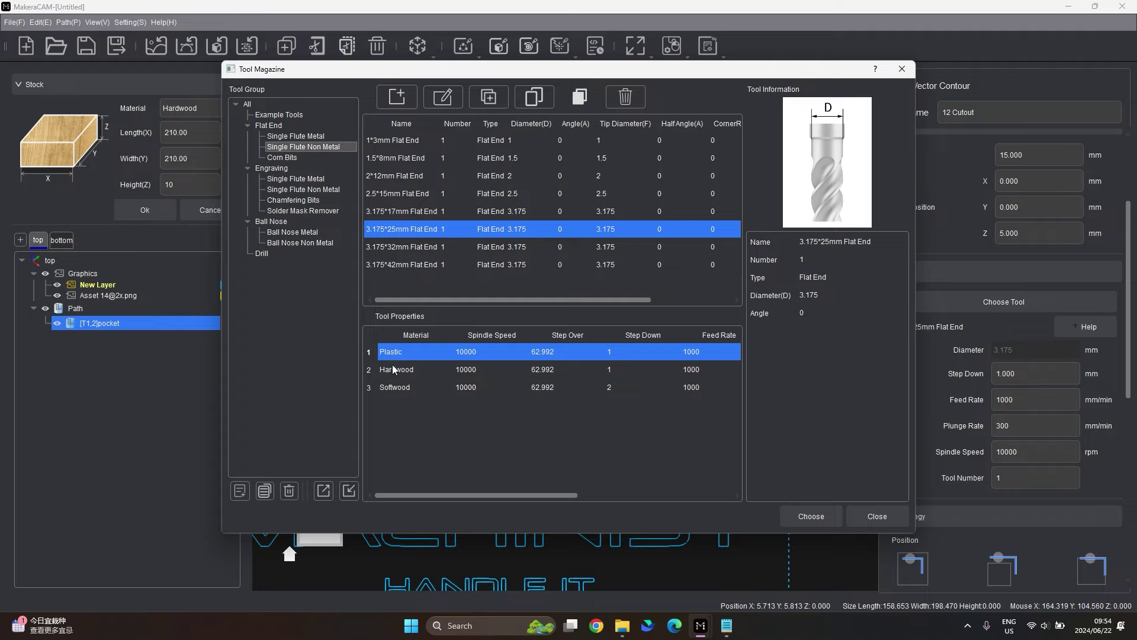
click(823, 524)
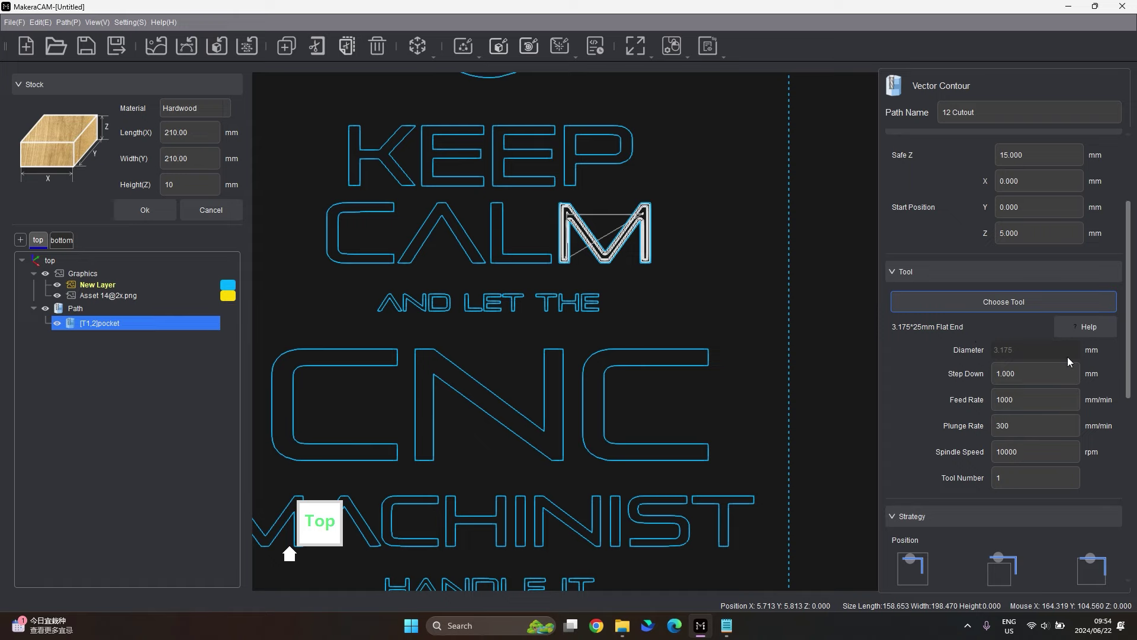
Review the contour's inside, outside and on-vector positions against the border and last C of CNC, plus the cutting direction, ramping and tab options.
scroll(957, 446, down, 3)
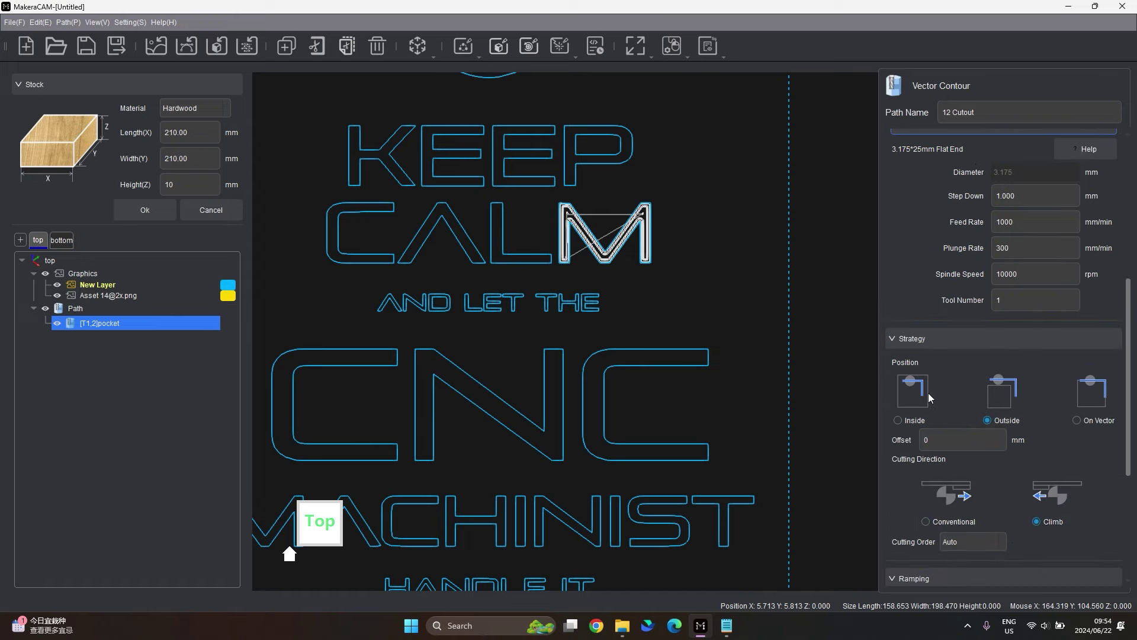
scroll(794, 279, down, 2)
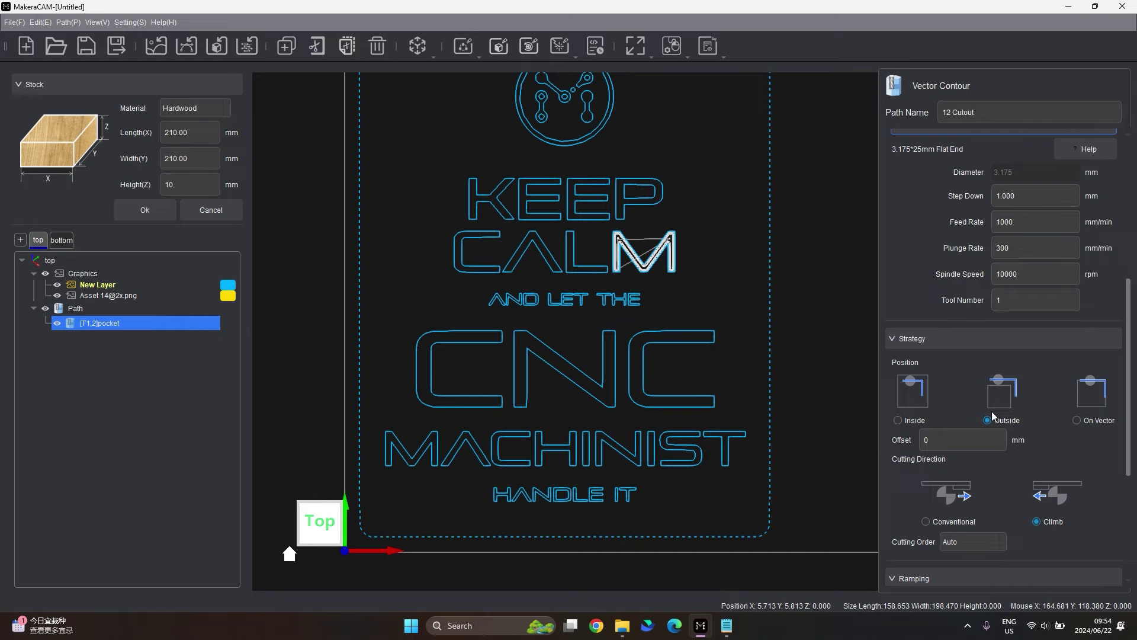
scroll(669, 343, up, 3)
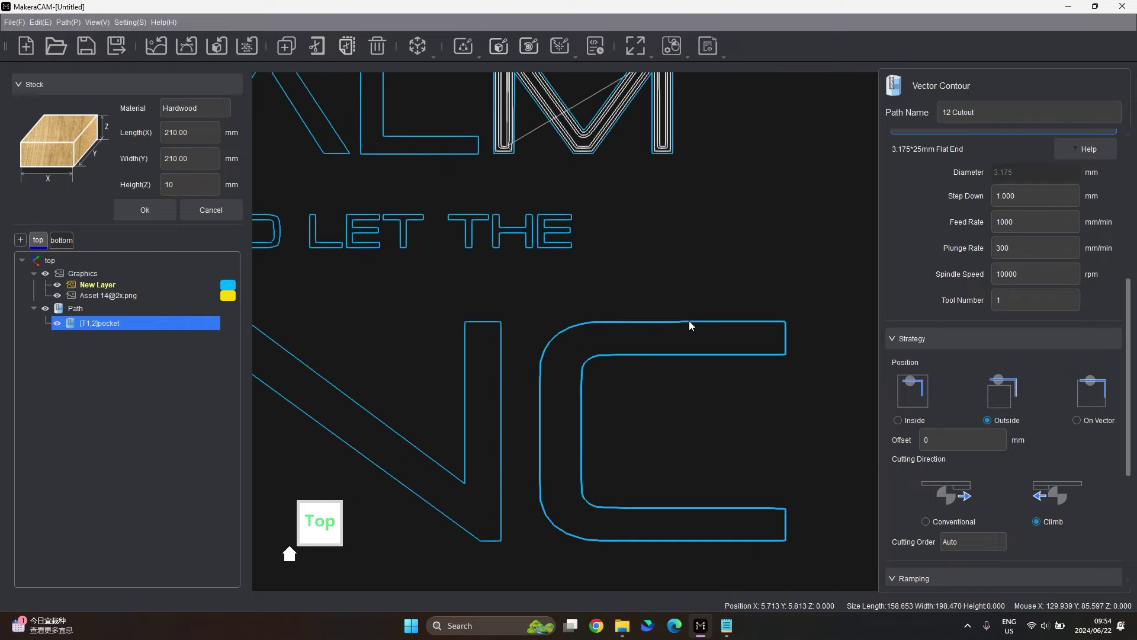
click(689, 321)
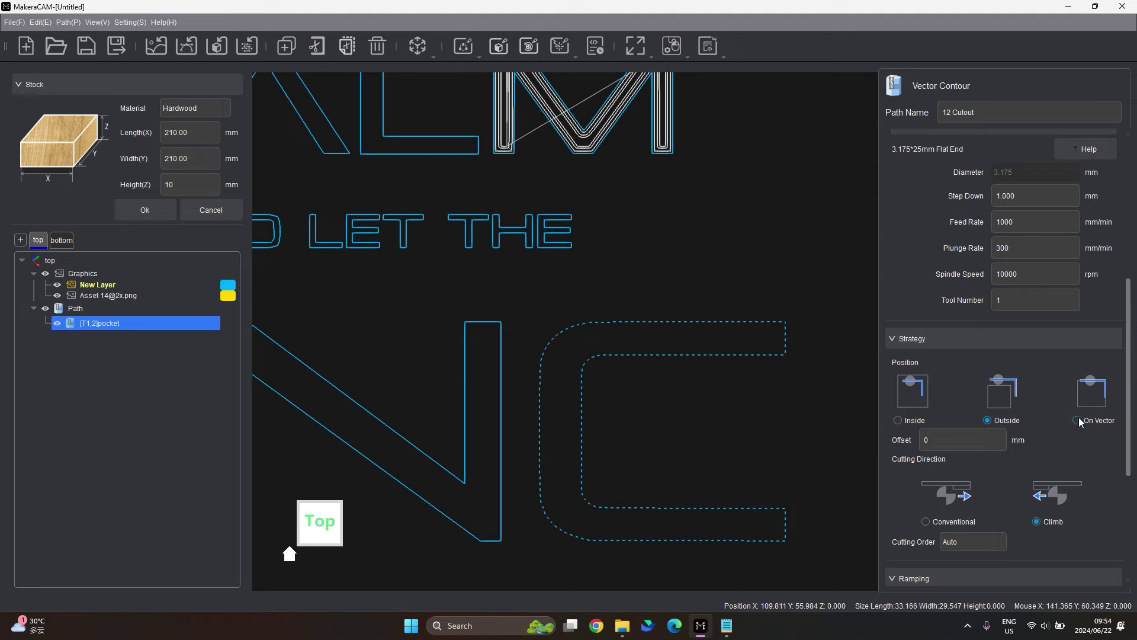
scroll(669, 392, down, 3)
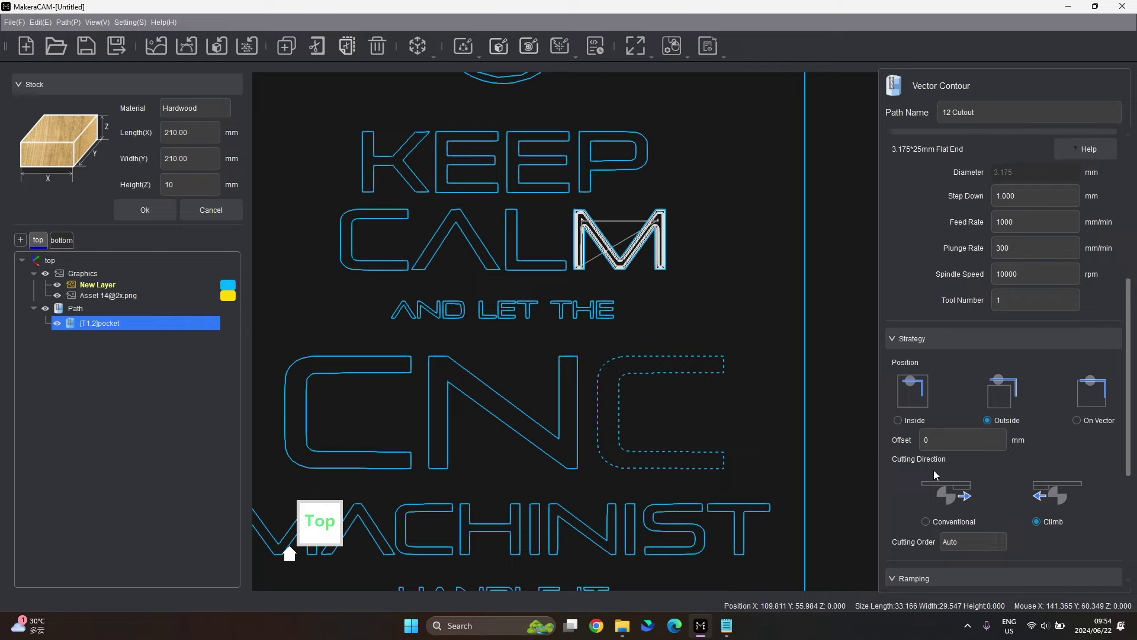
scroll(933, 470, down, 3)
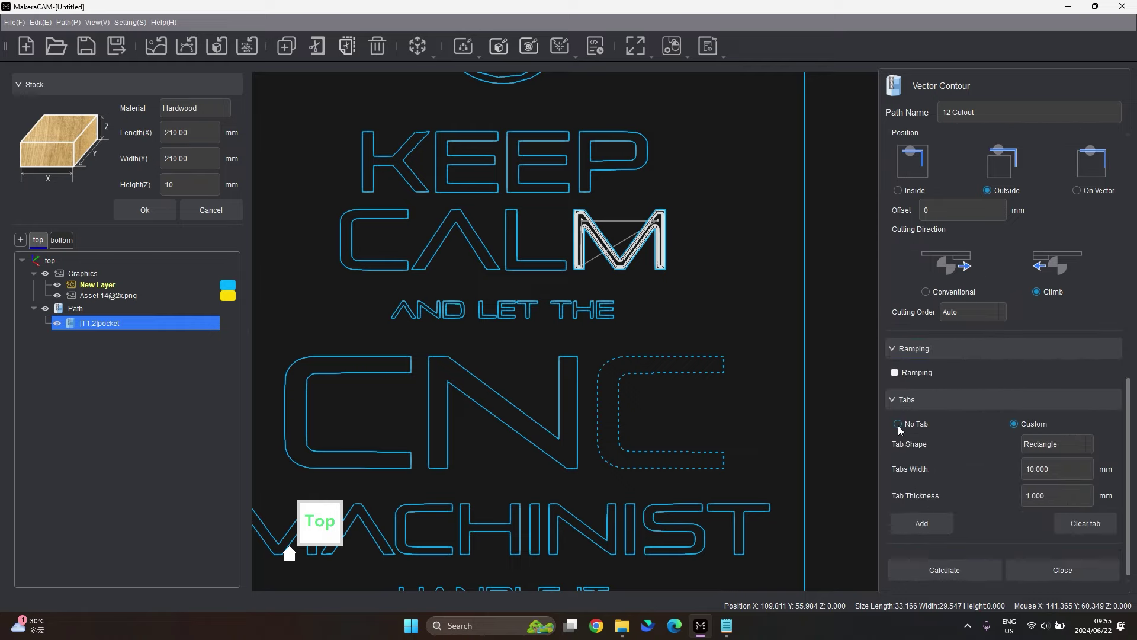
scroll(624, 380, down, 1)
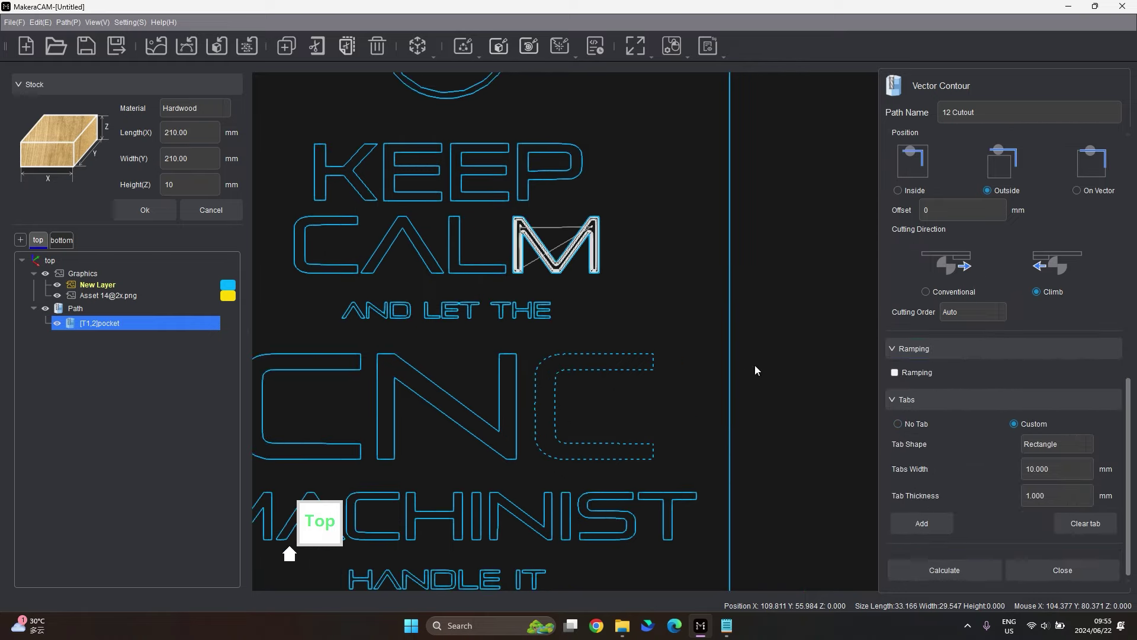
Place a rectangular tab 10 mm wide and 1 mm thick on the outer border's vertical edge beside CNC, and close the contour setup without calculating.
click(921, 523)
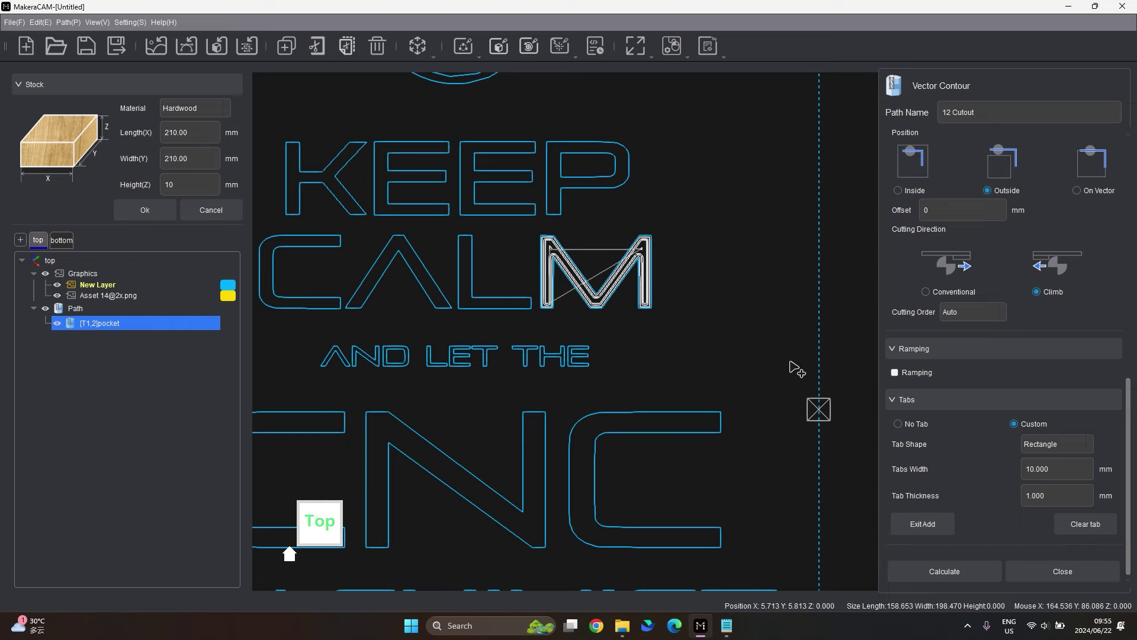
scroll(764, 299, down, 1)
scroll(747, 296, down, 1)
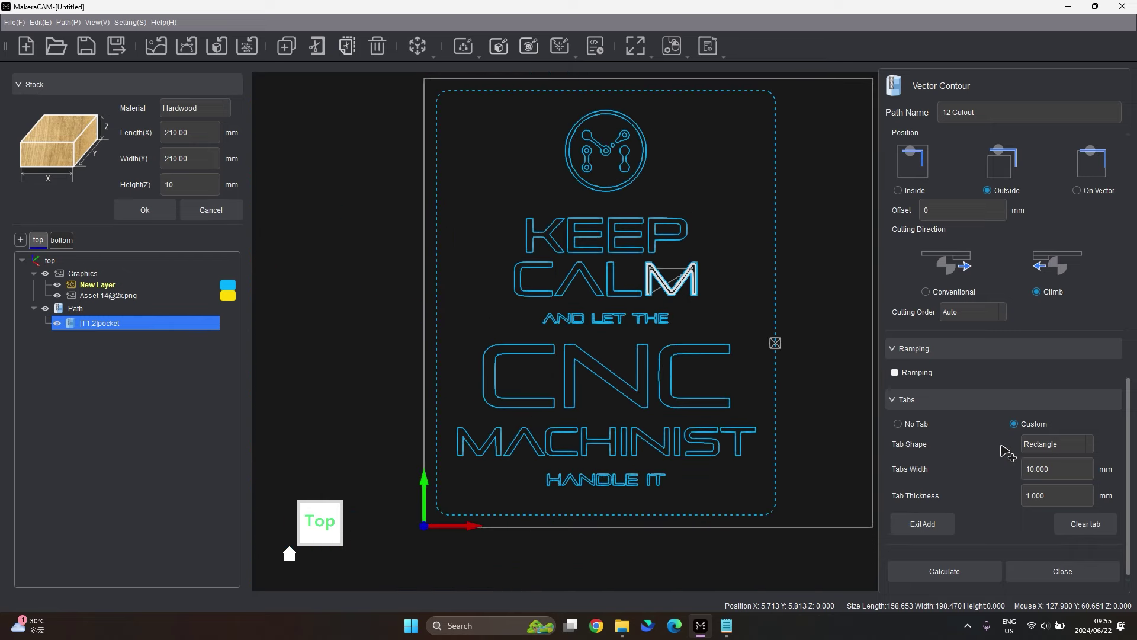
scroll(977, 432, down, 1)
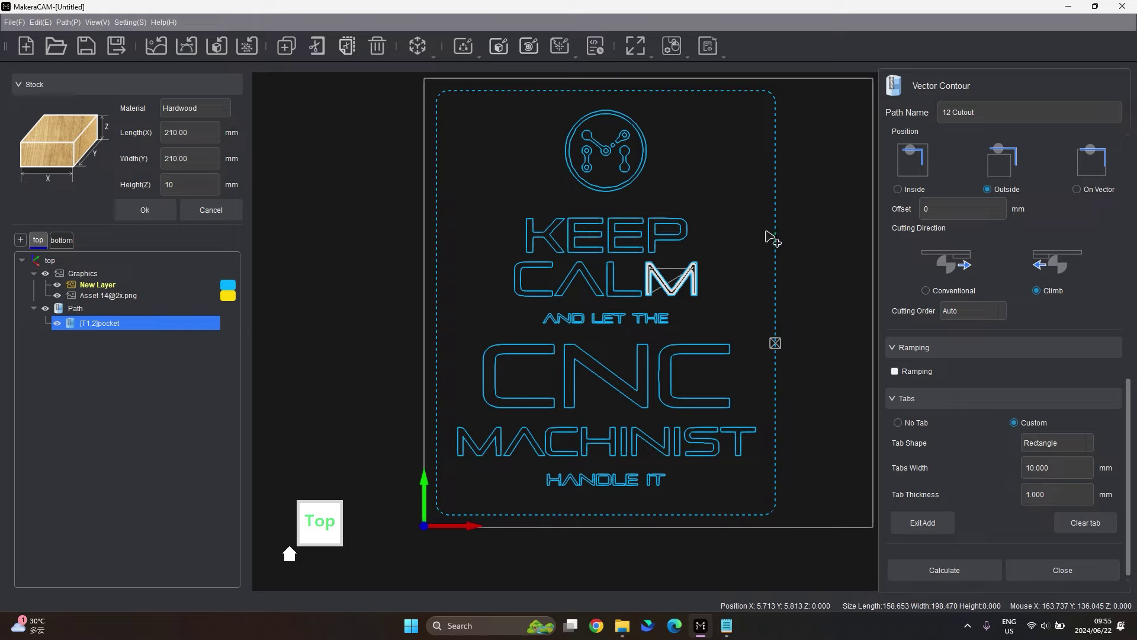
click(1062, 570)
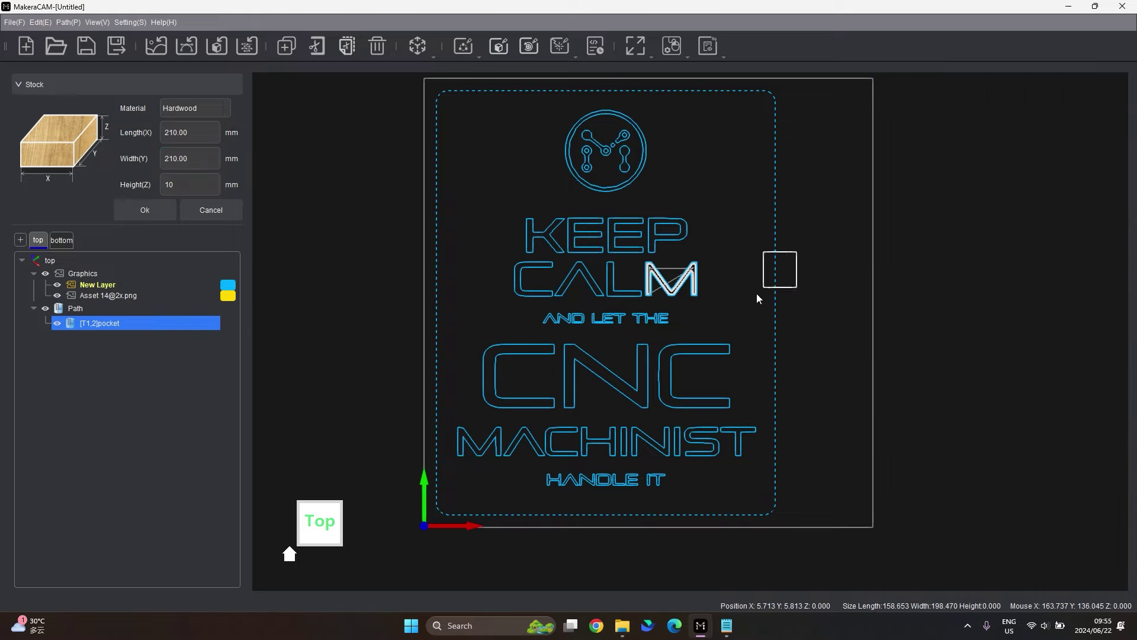
Review the laser and vector toolpath types available for the outer border, and deselect the border without creating one.
right_click(774, 272)
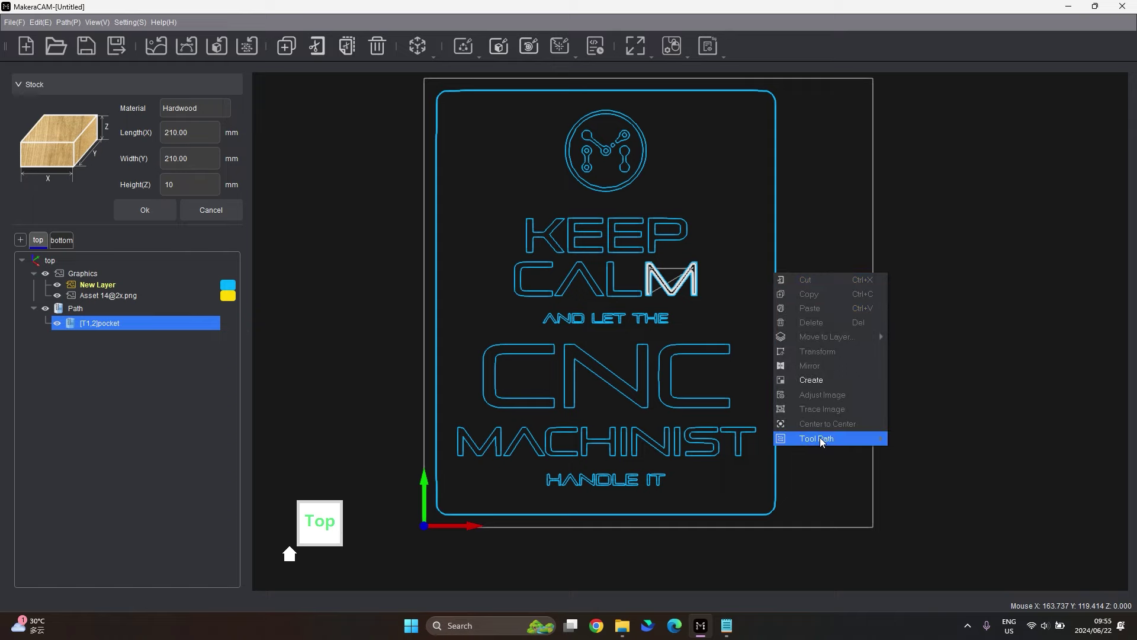
click(777, 235)
right_click(778, 241)
mouse_move(834, 409)
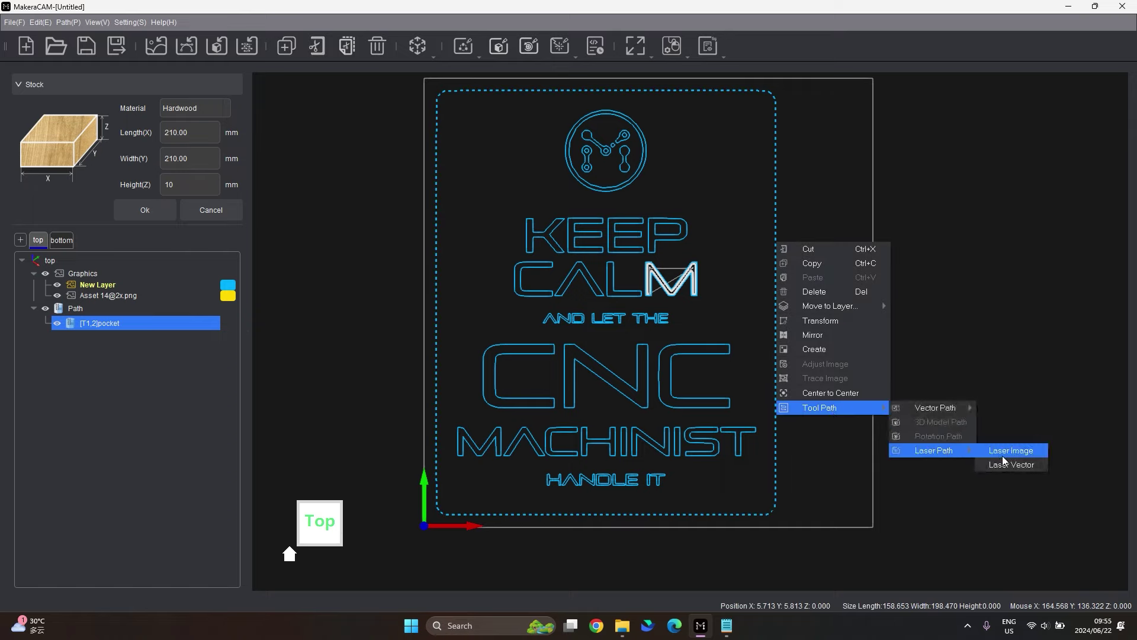
mouse_move(969, 454)
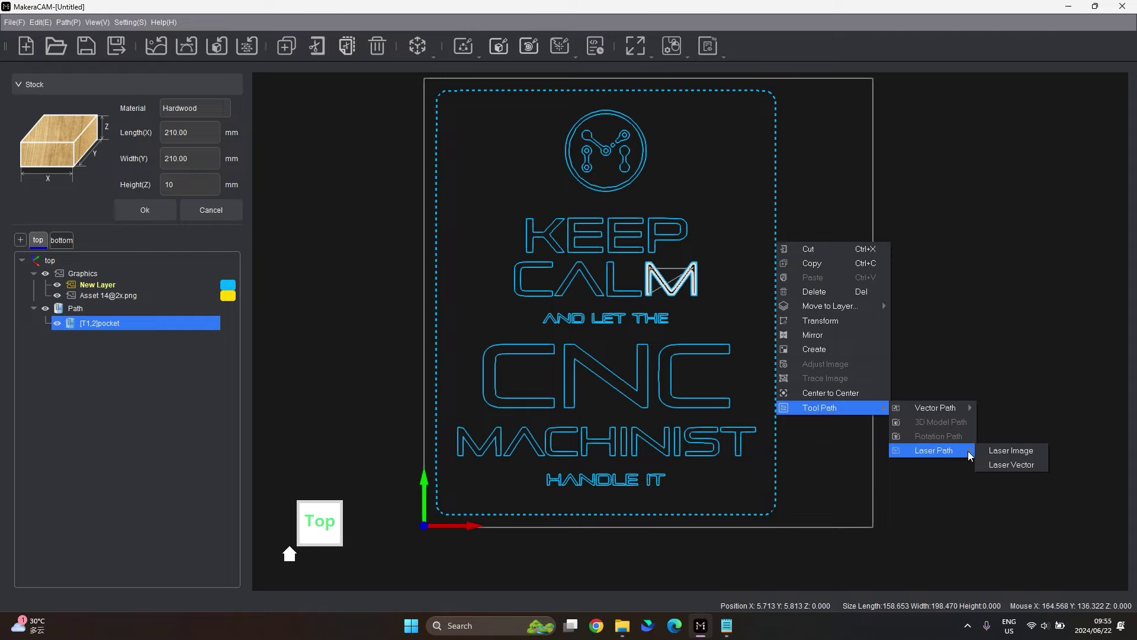
click(470, 48)
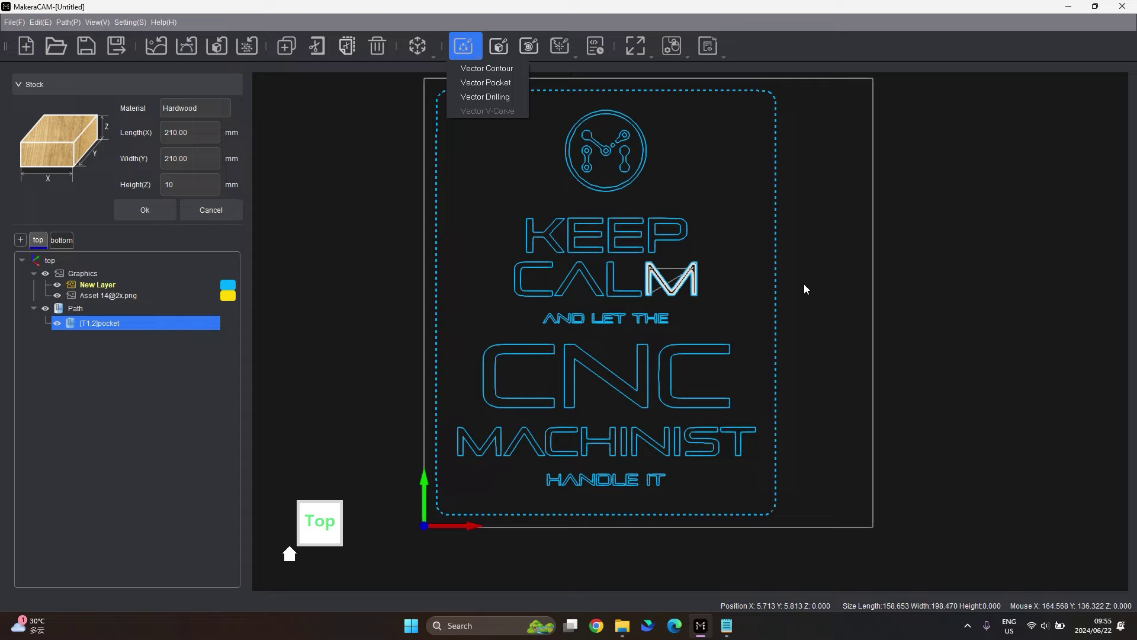
click(767, 286)
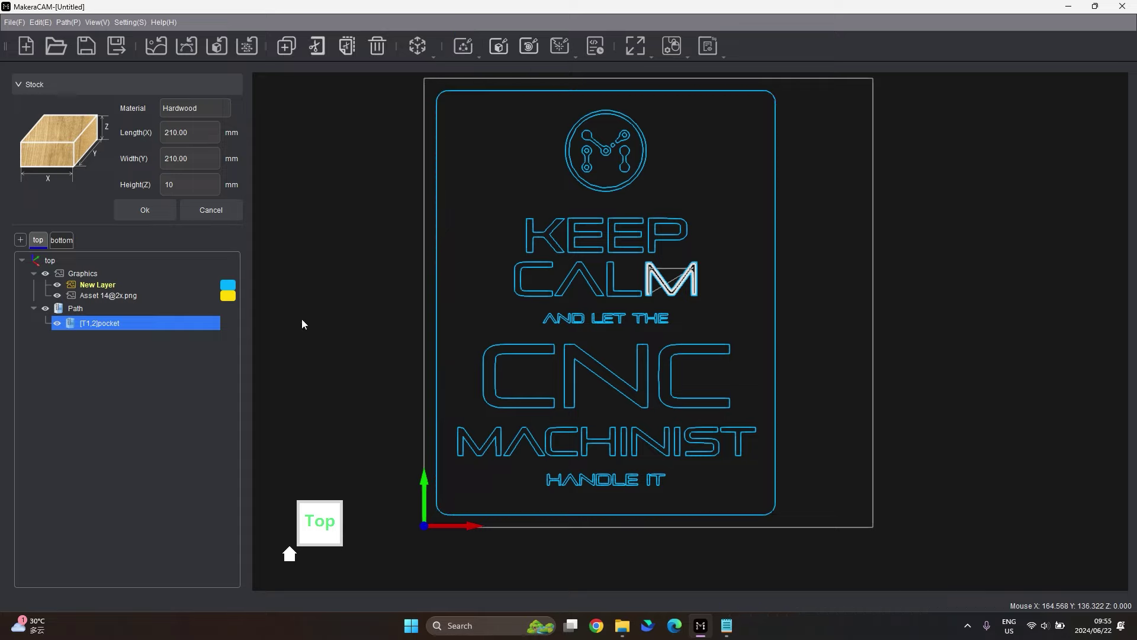
right_click(98, 324)
click(140, 344)
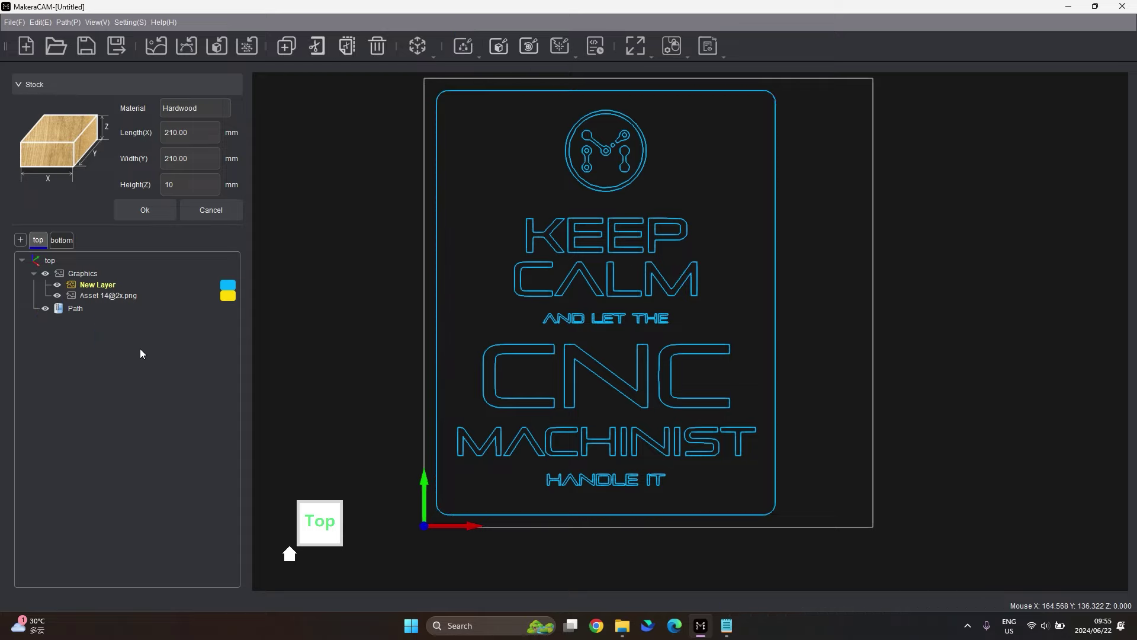
right_click(97, 293)
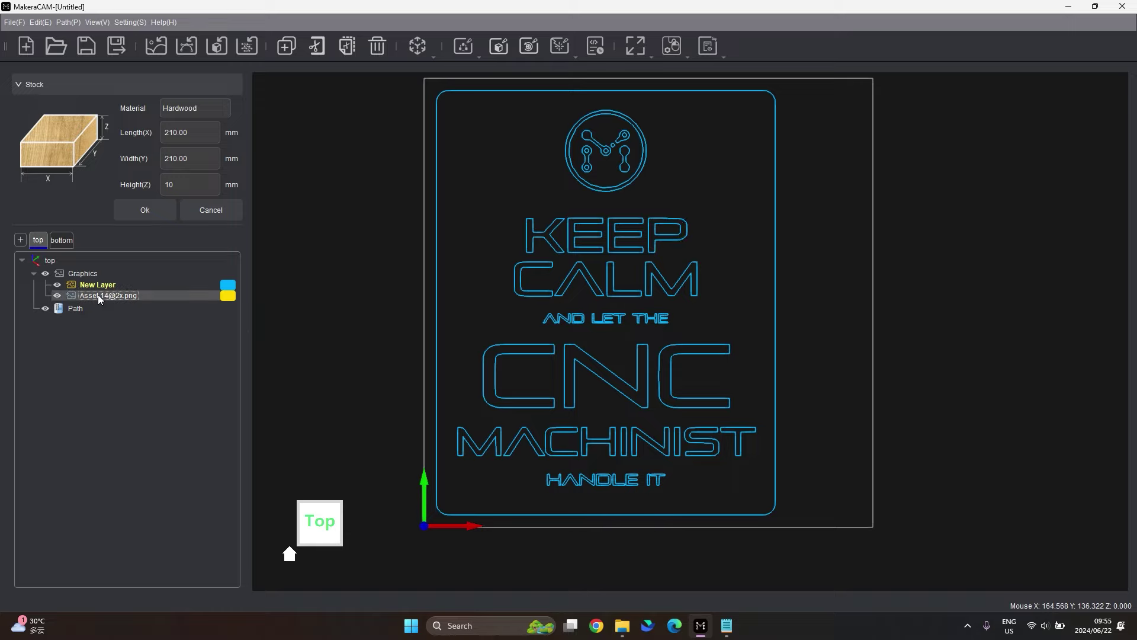
click(140, 345)
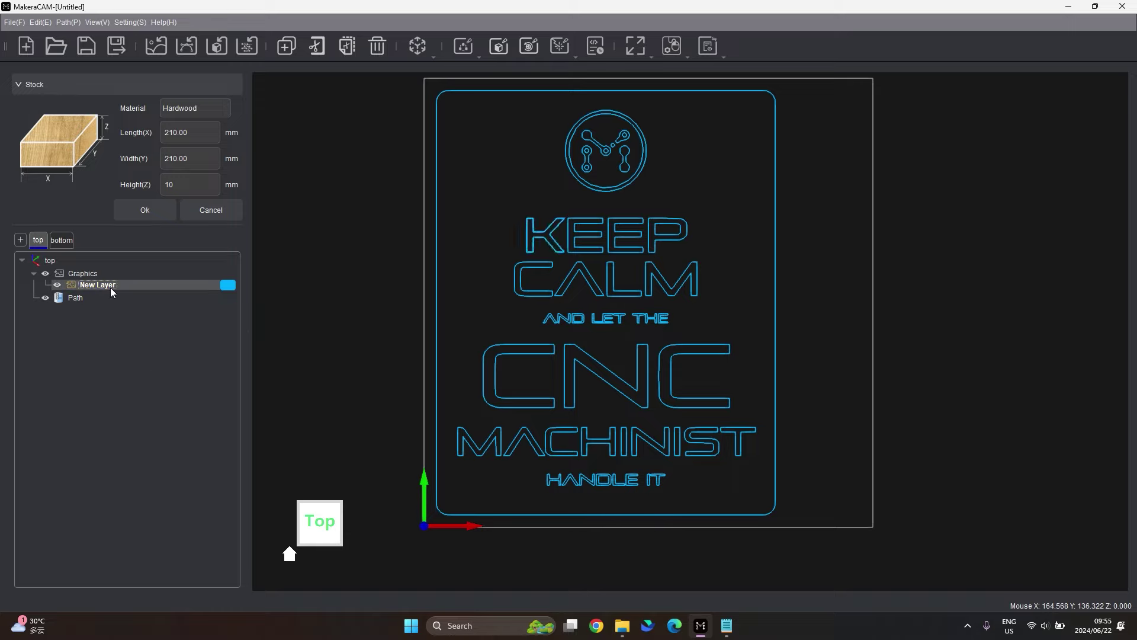
right_click(110, 286)
click(142, 325)
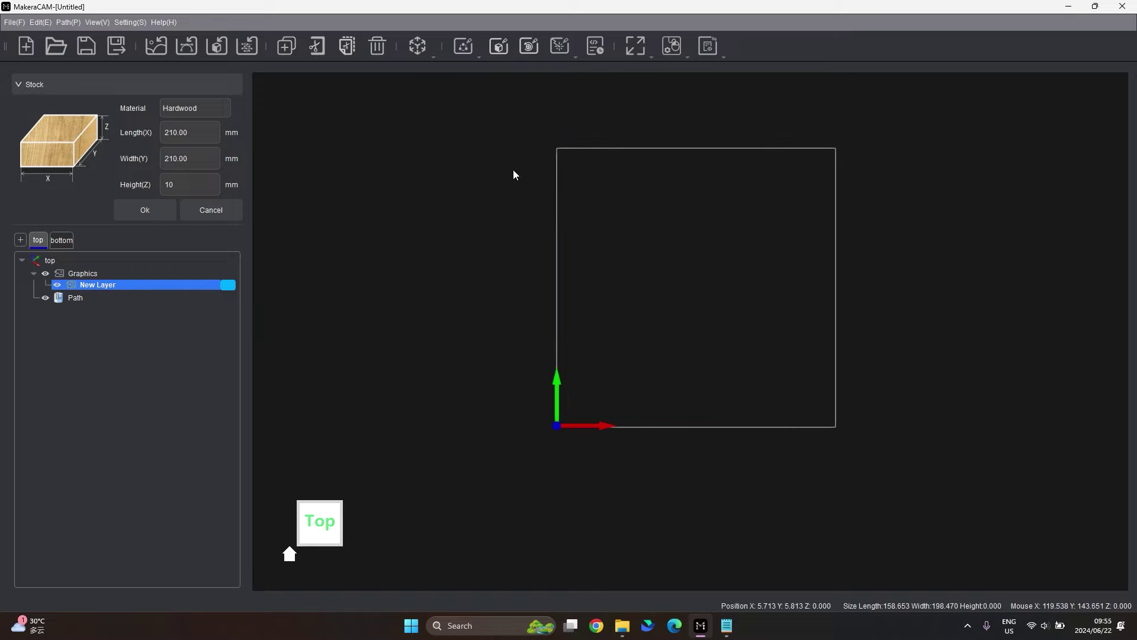
Import the DRONE FRAME vector file into the emptied workspace.
click(185, 48)
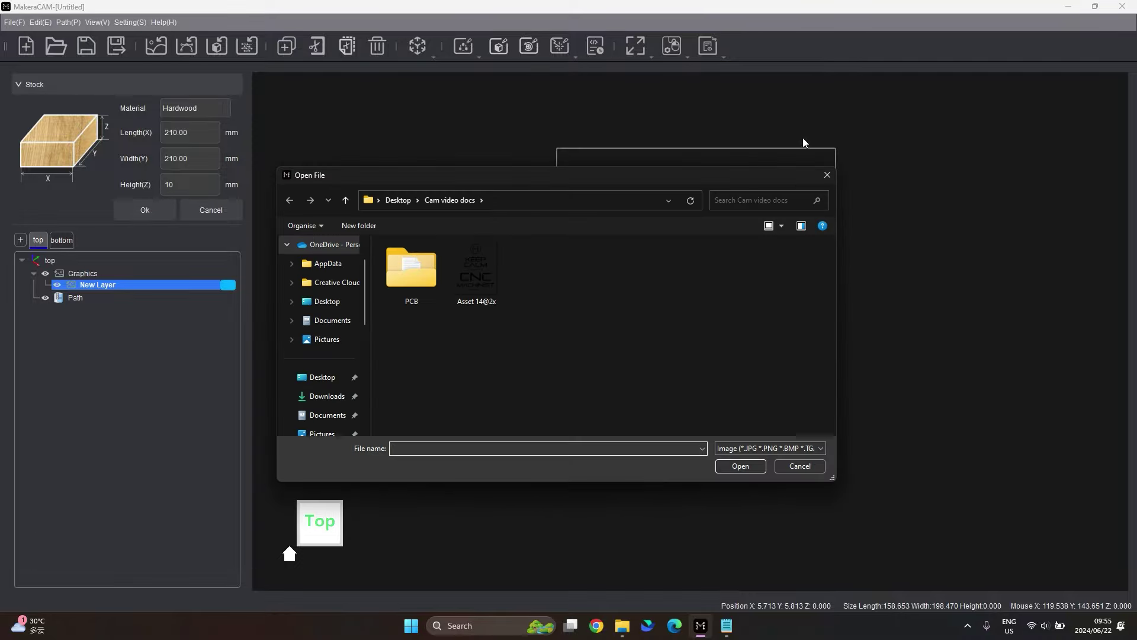
click(827, 175)
click(184, 45)
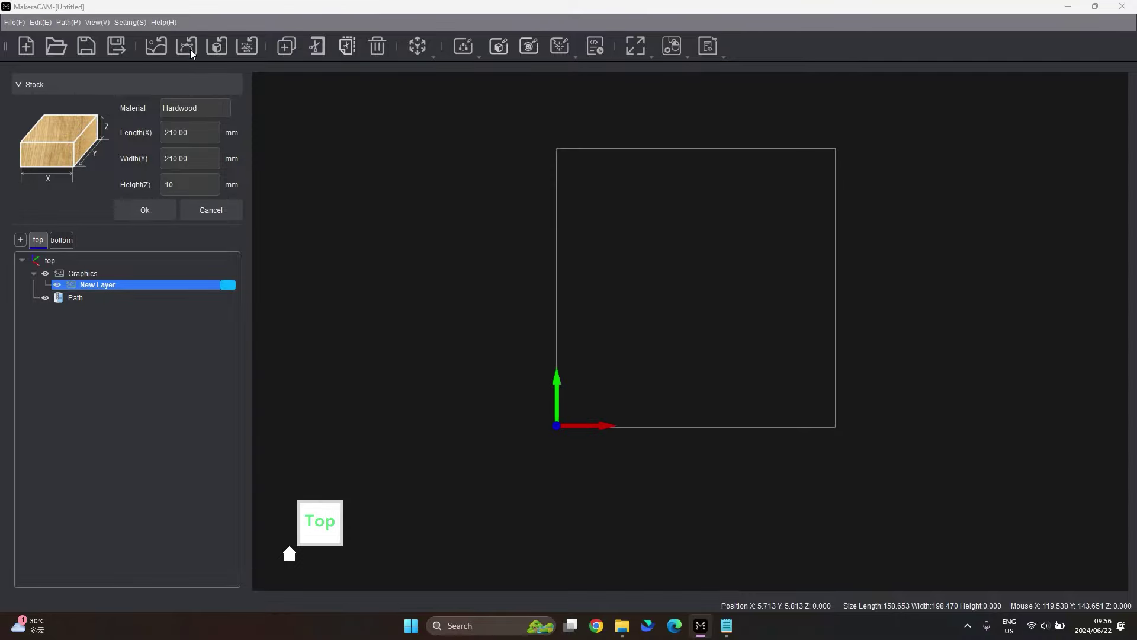
click(543, 292)
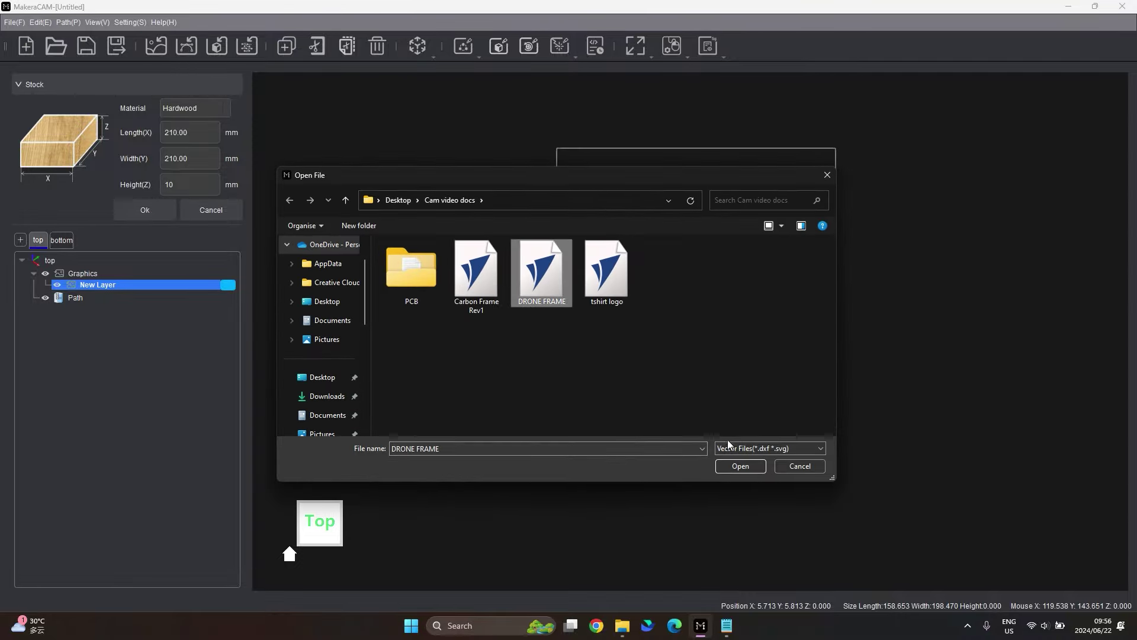
click(741, 465)
Move the imported drone frame drawing onto the stock, placing its lower-left anchor at about X 20.4, Y 16.9 mm.
scroll(503, 329, down, 5)
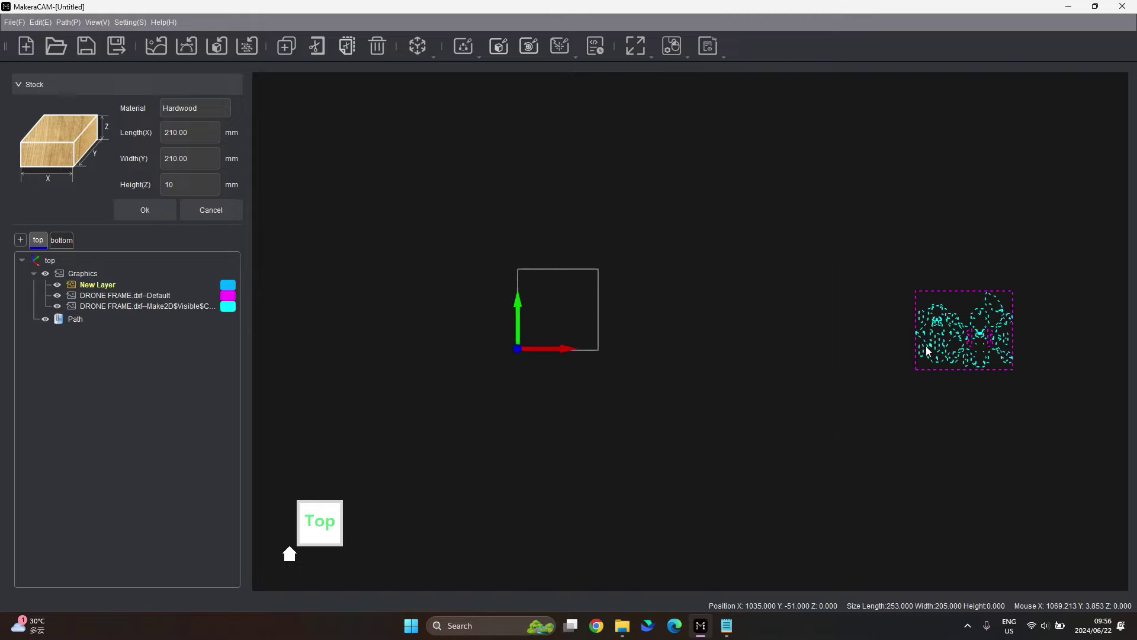
scroll(681, 323, down, 1)
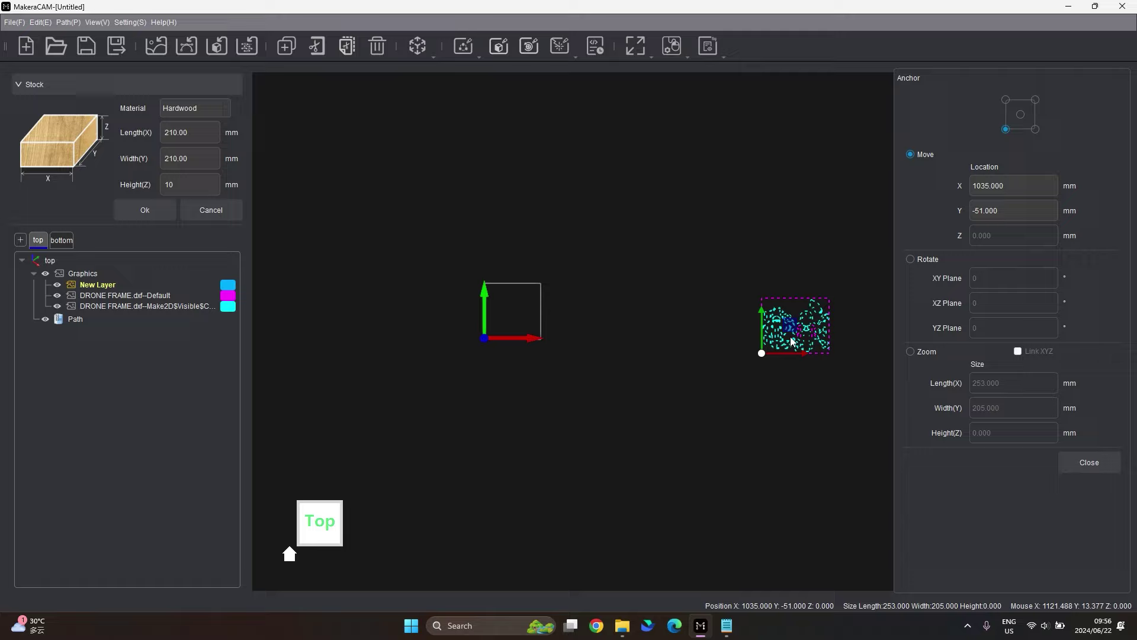
scroll(782, 333, up, 2)
drag(765, 335, 308, 309)
scroll(320, 305, up, 4)
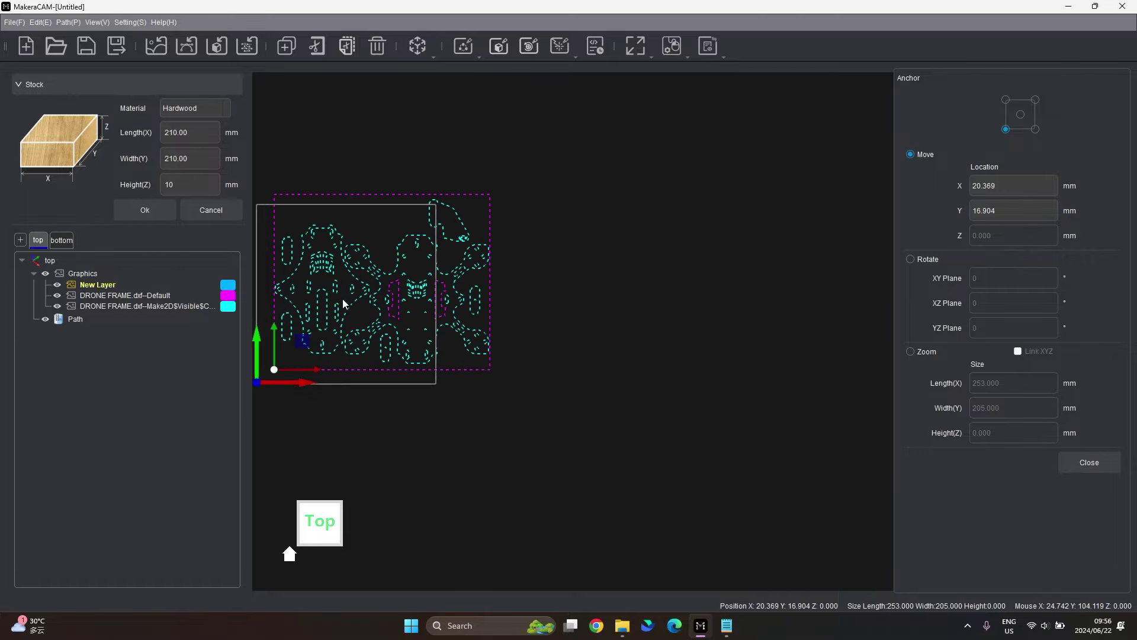
scroll(464, 399, down, 2)
scroll(528, 327, up, 1)
scroll(545, 328, down, 1)
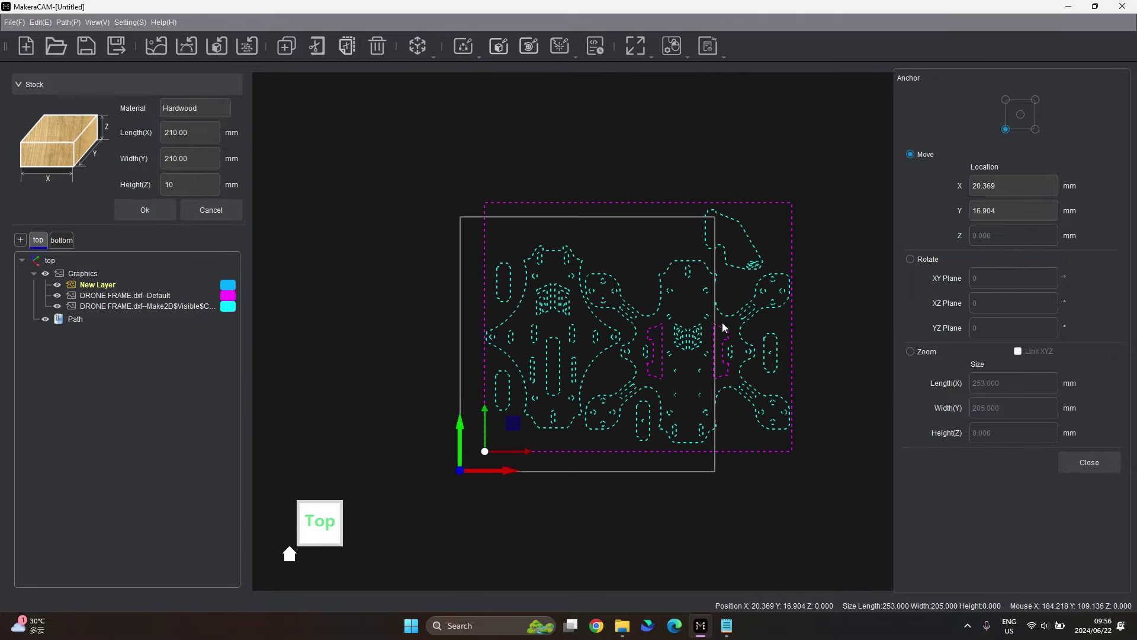
scroll(721, 325, up, 2)
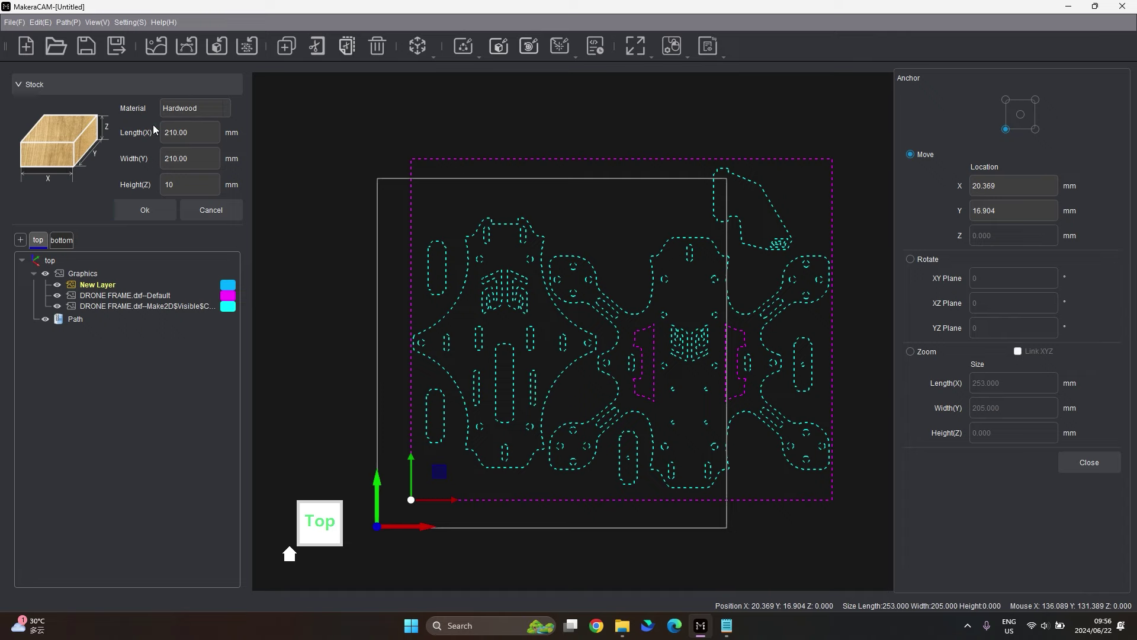
Examine the sizes of the main frame plate's outline and the drawing's rectangular border for comparison with the stock.
click(207, 108)
click(258, 105)
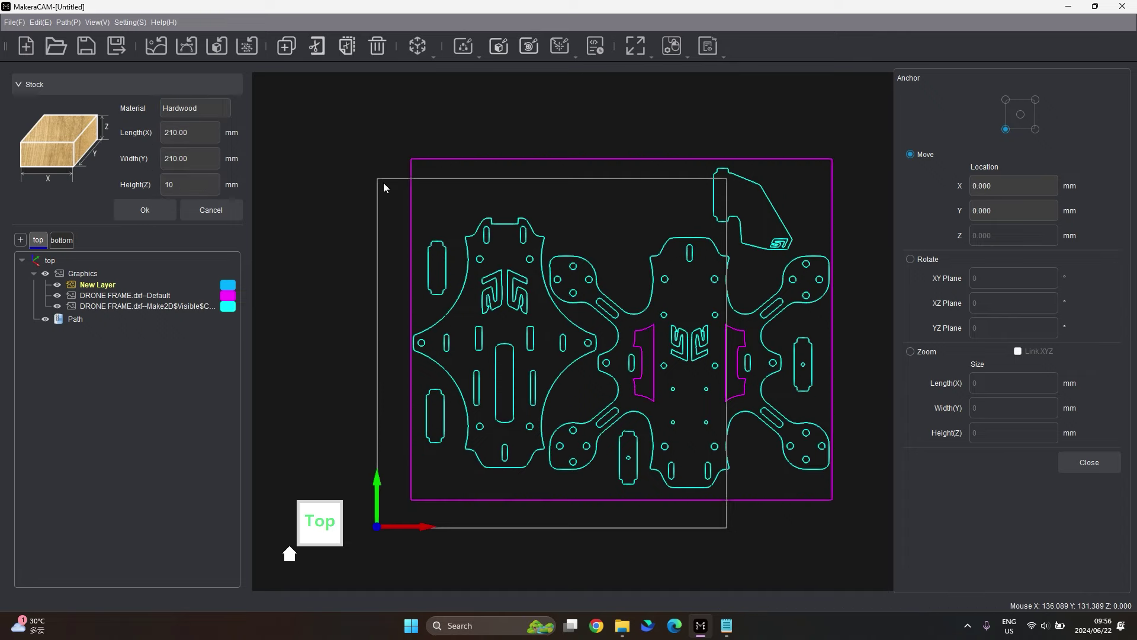
scroll(605, 342, up, 1)
scroll(605, 340, up, 2)
click(592, 343)
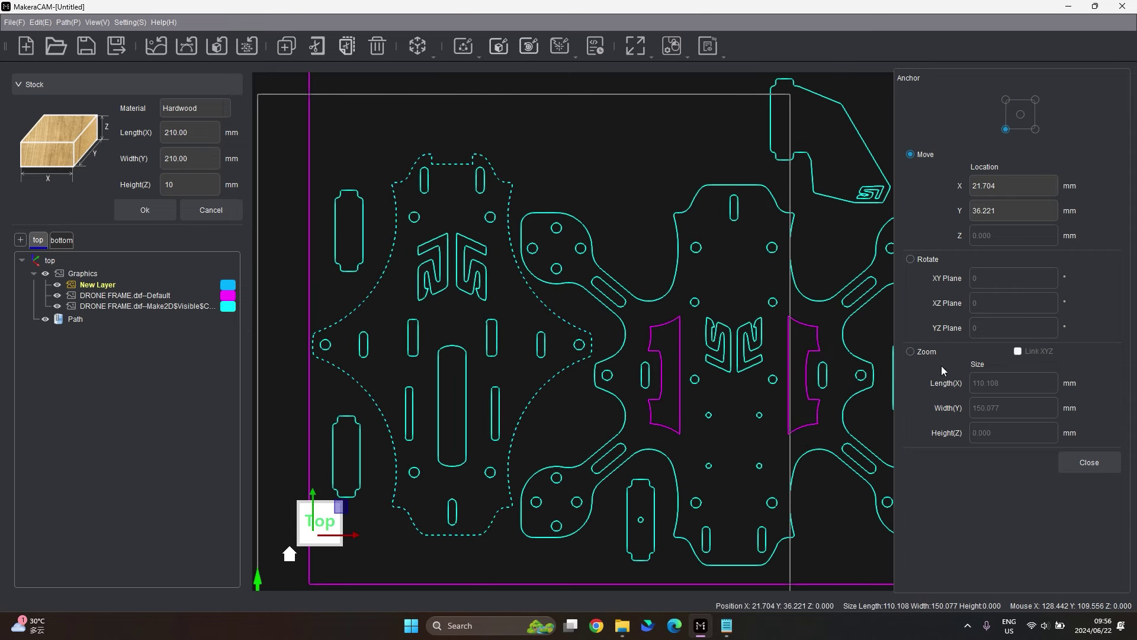
scroll(403, 255, down, 3)
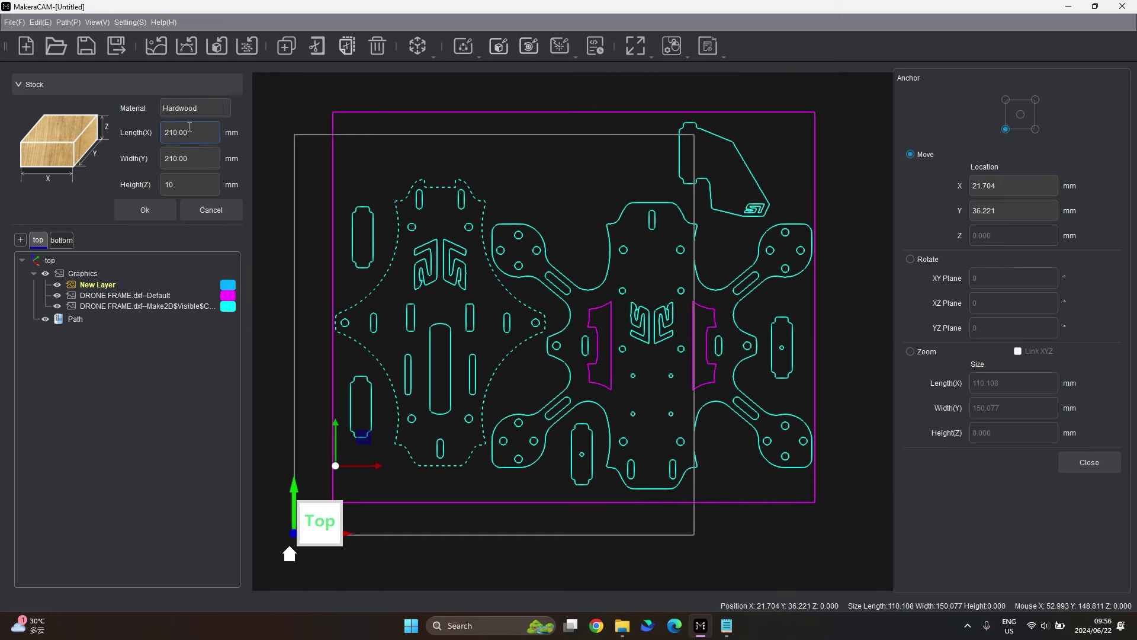
click(189, 156)
scroll(673, 284, down, 2)
scroll(762, 180, up, 2)
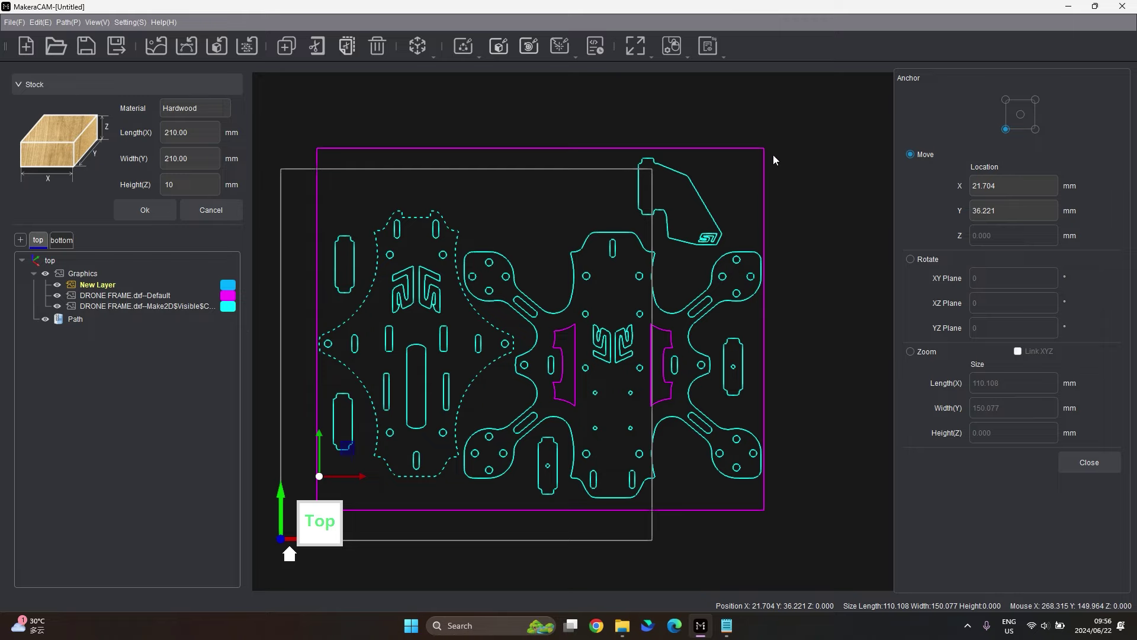
click(767, 159)
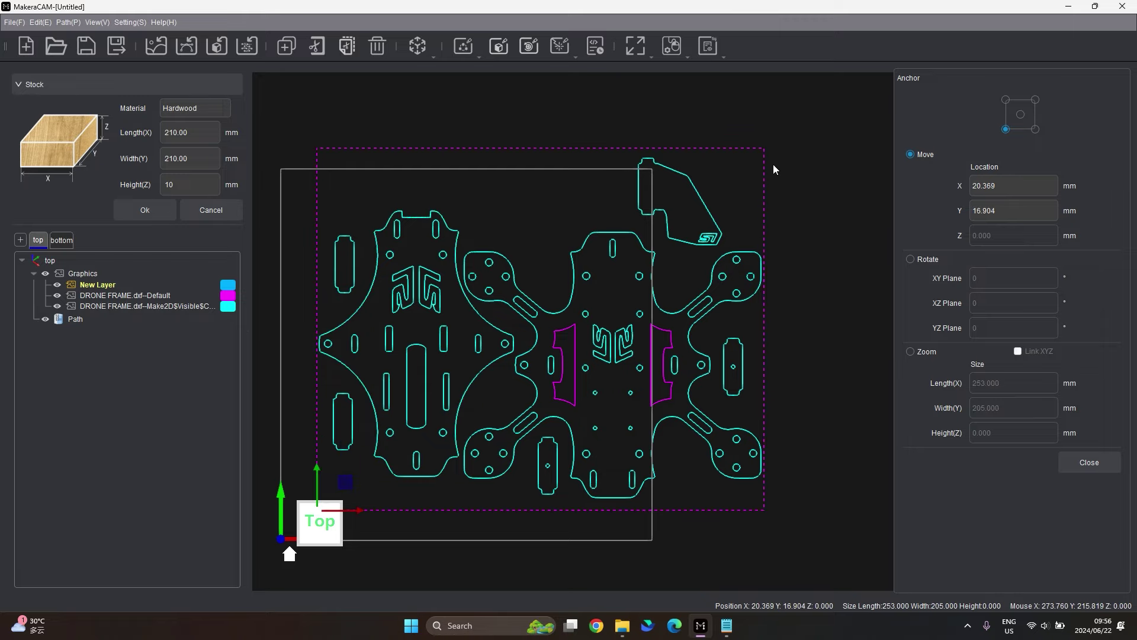
scroll(766, 181, down, 1)
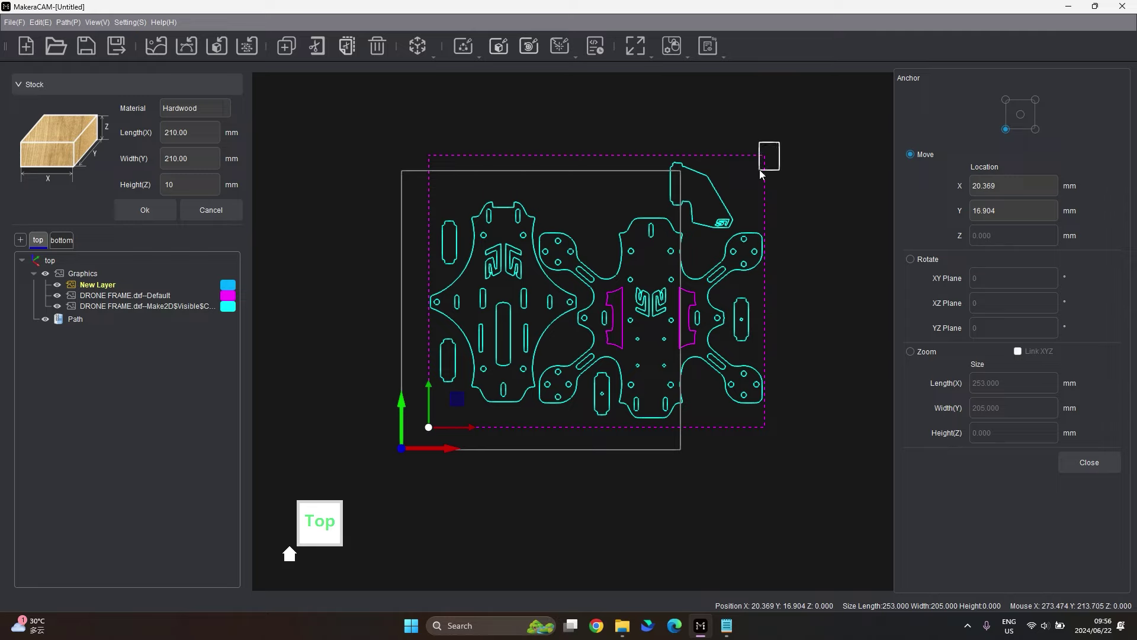
click(759, 169)
click(764, 168)
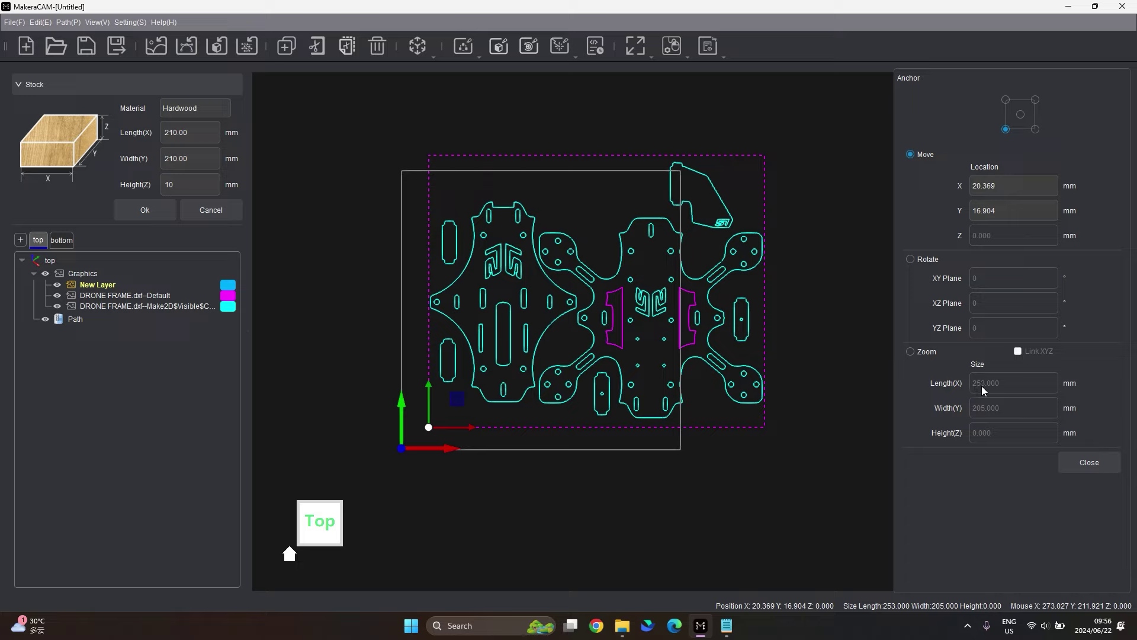
Set the stock's length to 235 mm and its width to 205 mm.
double_click(179, 130)
text(235)
double_click(201, 162)
text(205)
click(140, 210)
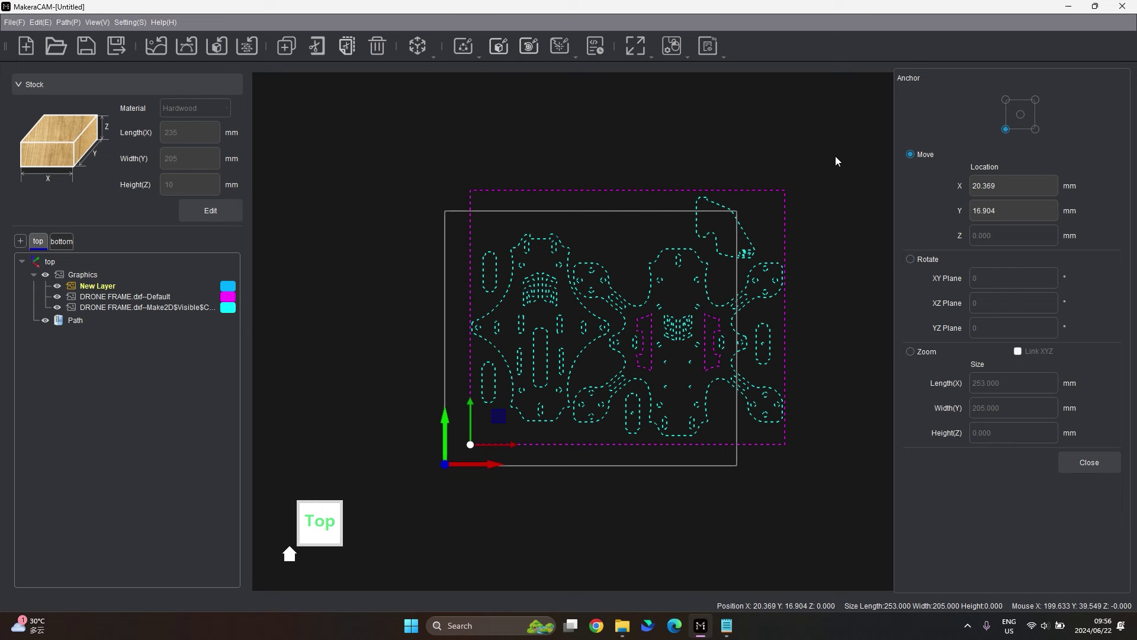
Move the whole drone frame drawing so its lower-left anchor sits at X 0, Y 0.
drag(996, 185, 954, 188)
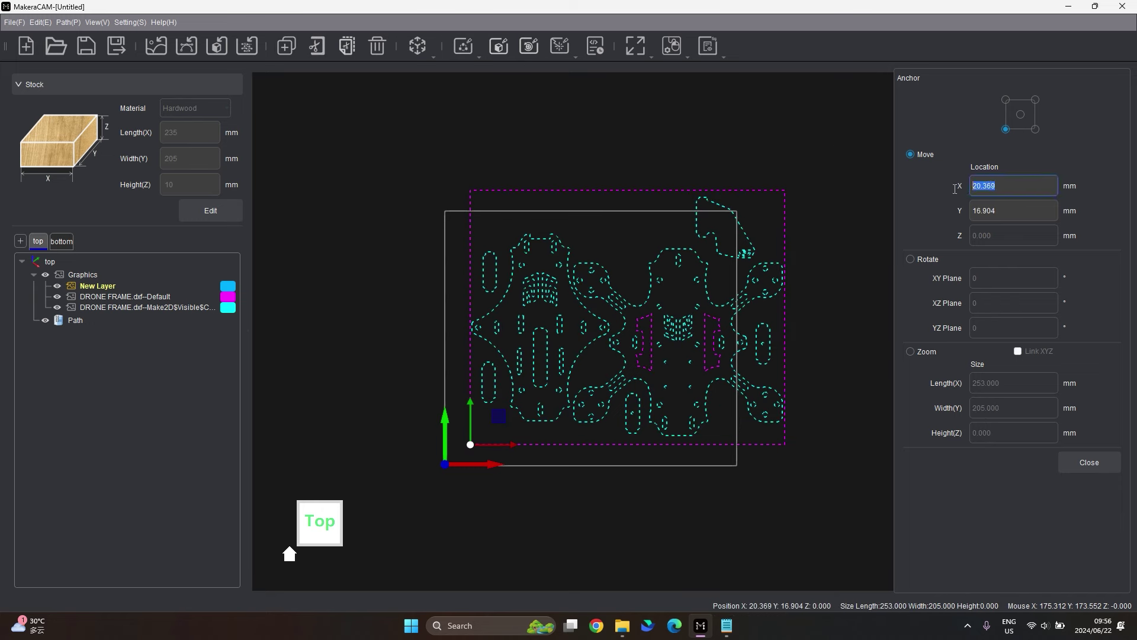
text(0)
key(Tab)
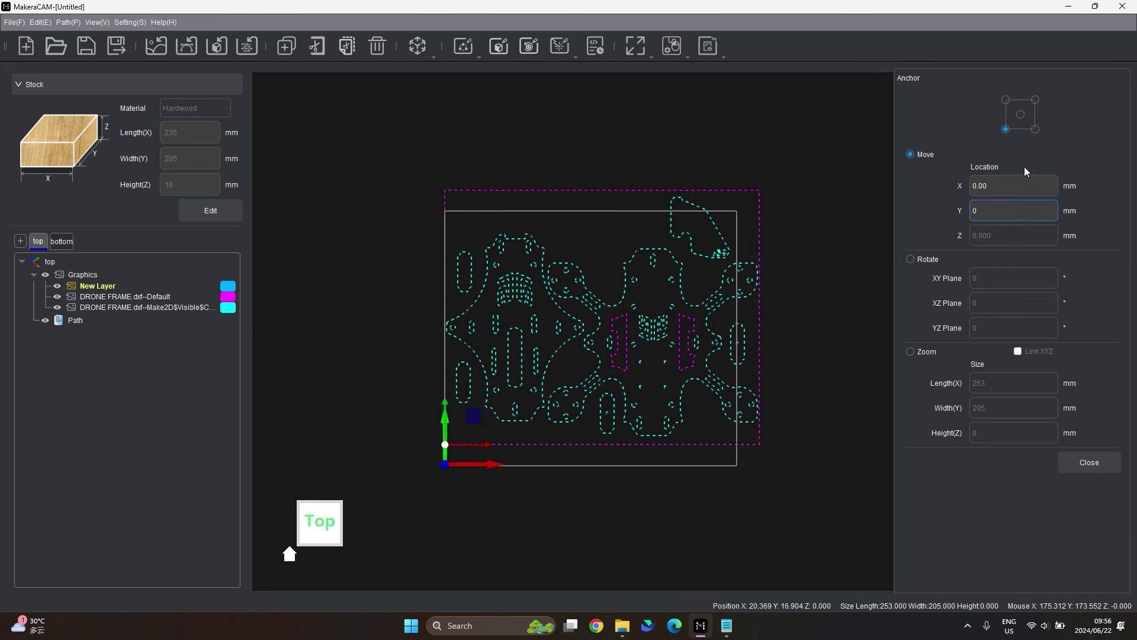
text(0)
key(Return)
scroll(503, 337, up, 2)
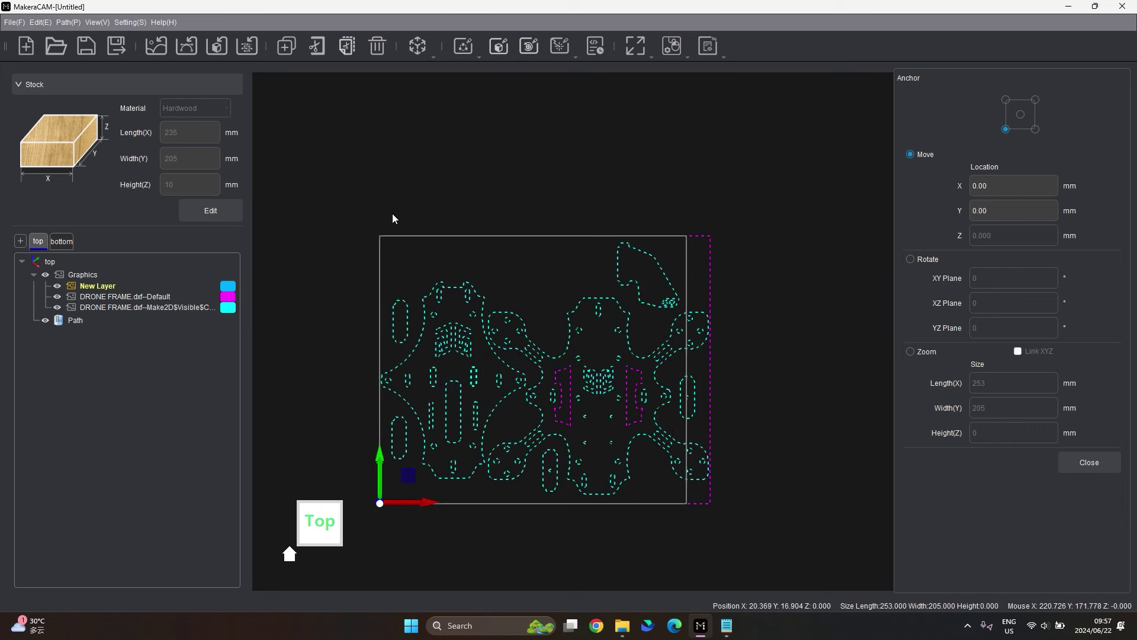
Set the stock's length to 253 mm and select the drawing's rectangular border to check it against the stock edges.
click(210, 210)
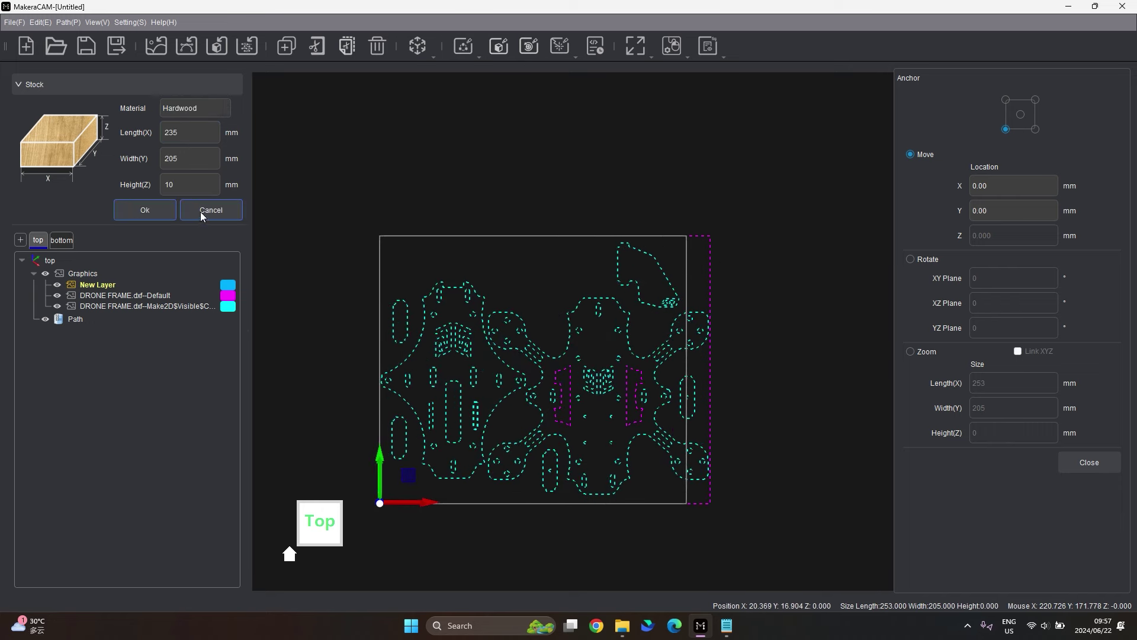
click(198, 134)
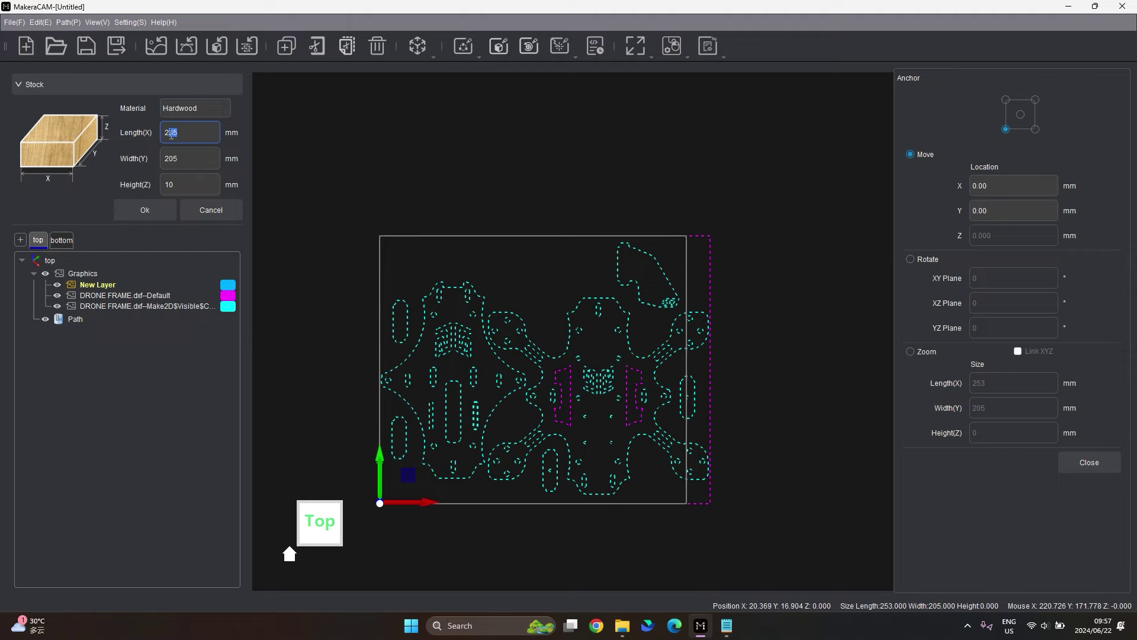
click(144, 210)
scroll(686, 361, down, 3)
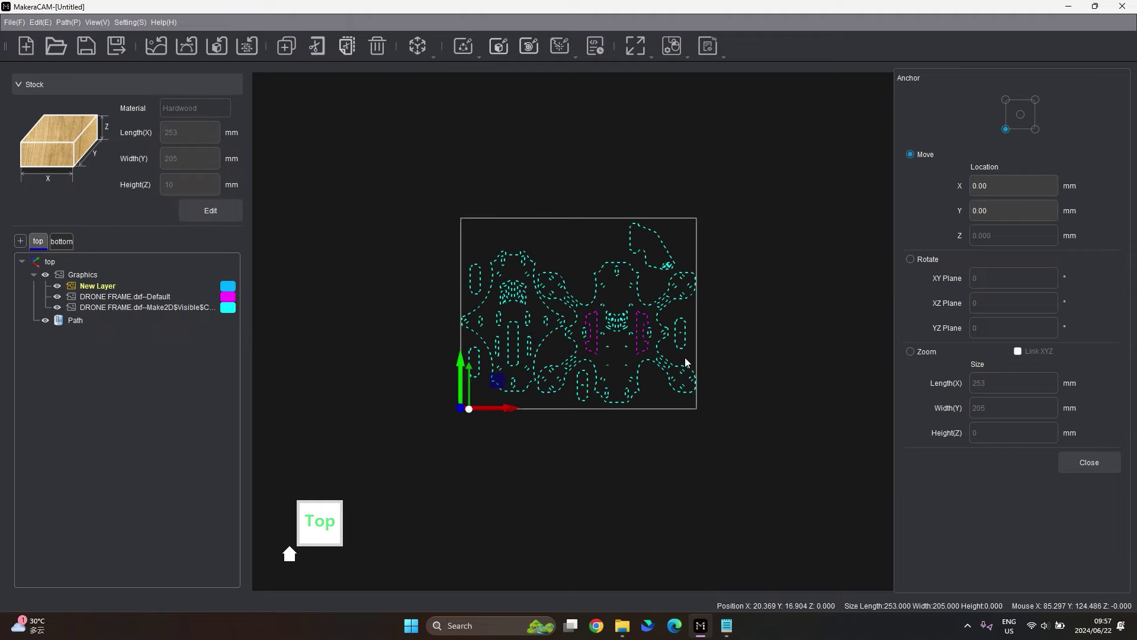
scroll(650, 268, up, 4)
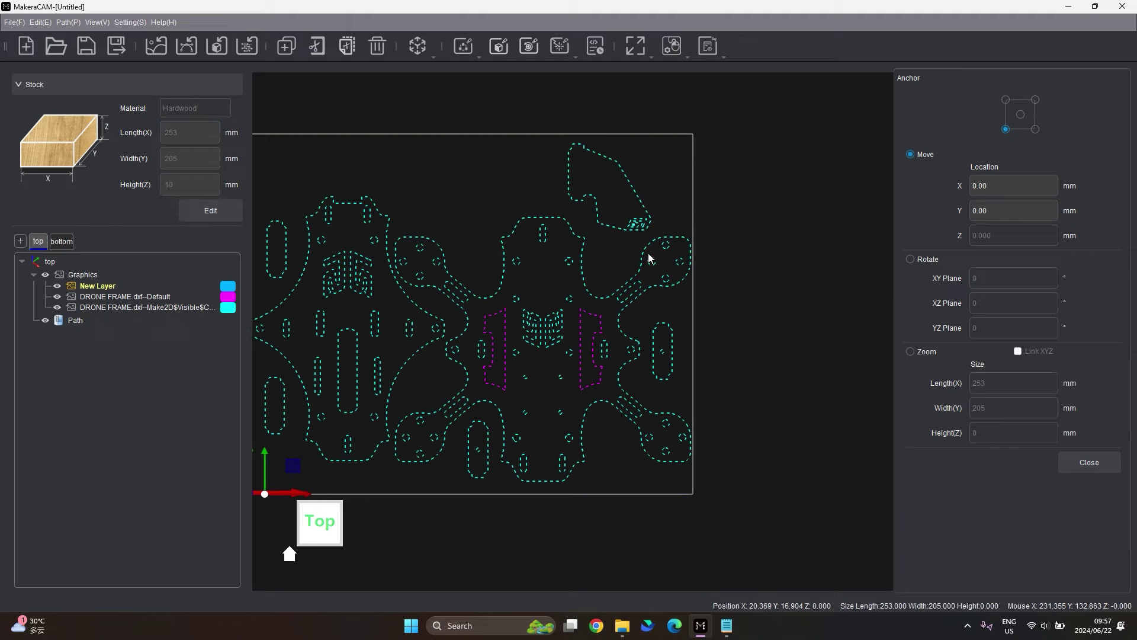
click(696, 167)
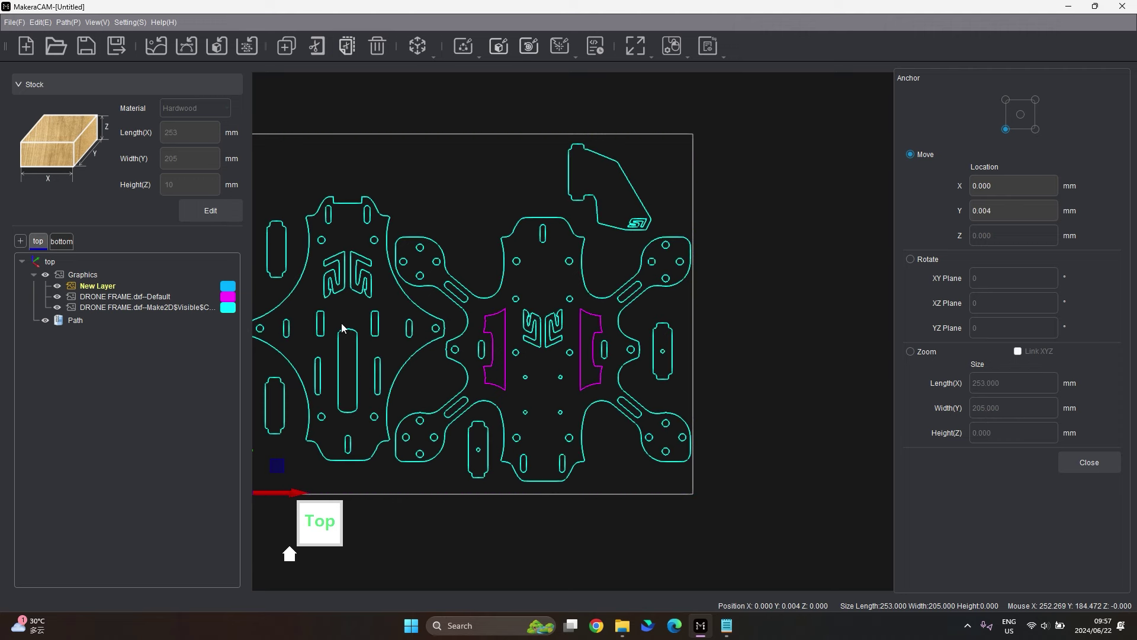
scroll(604, 340, down, 3)
scroll(539, 352, up, 3)
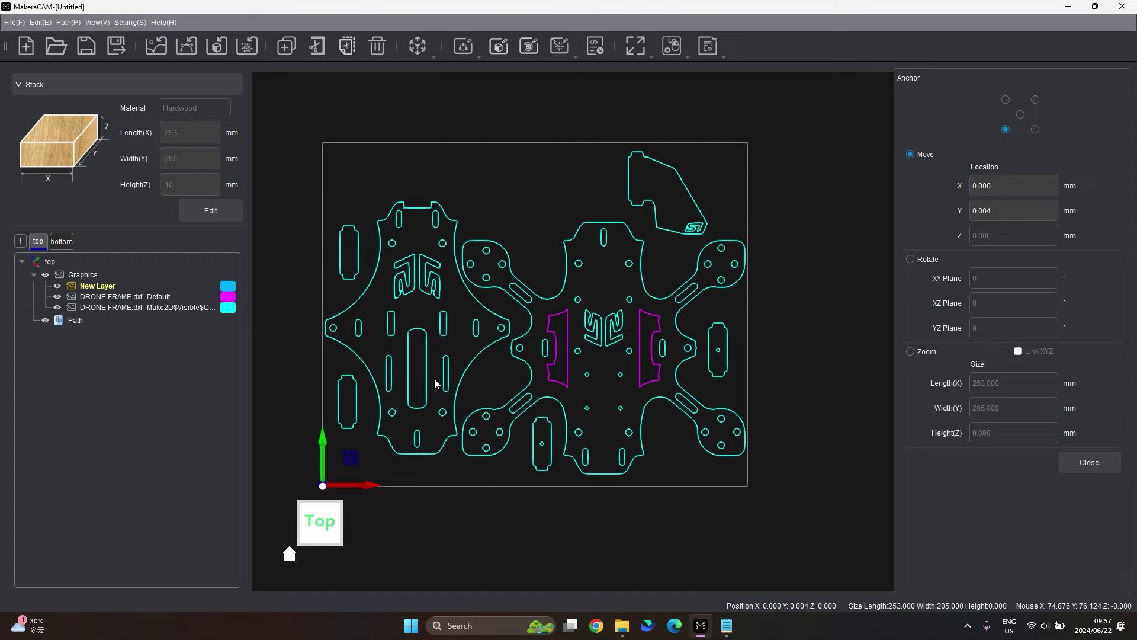
Try moving the small logo out of the angled bracket part into the empty space beside it, and undo the move.
click(694, 227)
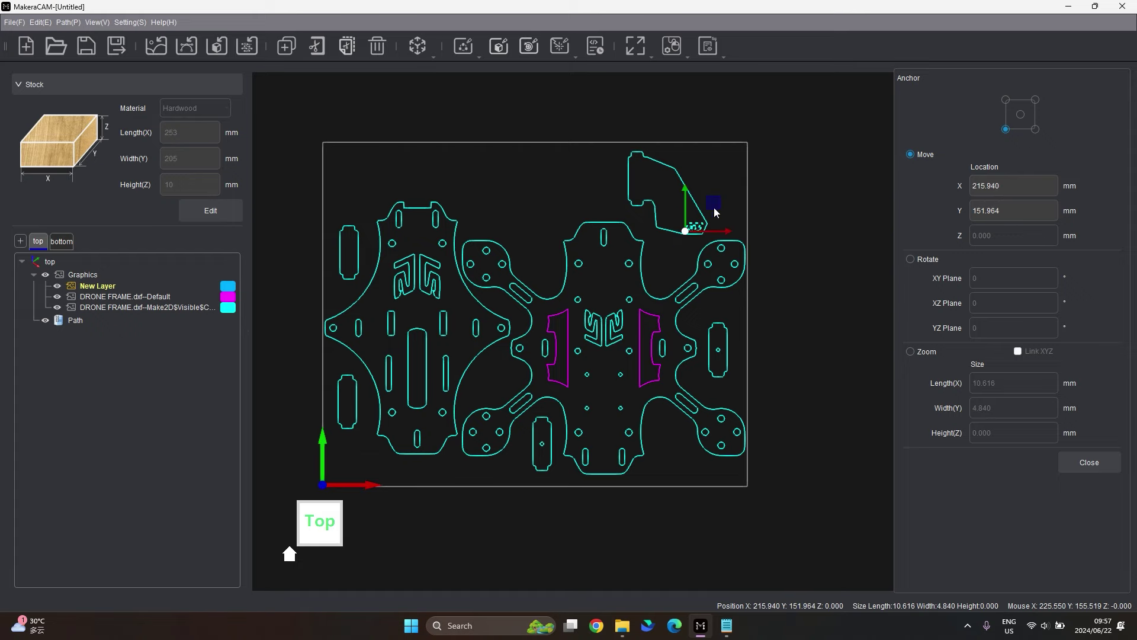
scroll(712, 204, up, 2)
drag(708, 212, 738, 156)
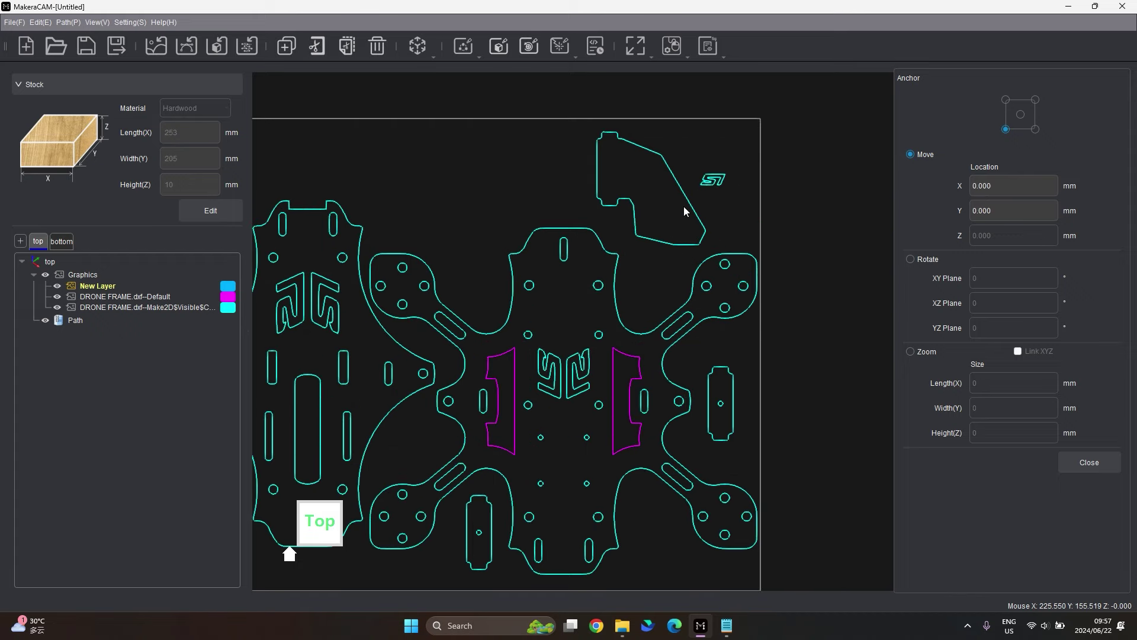
key(ctrl+z)
scroll(681, 213, down, 2)
scroll(681, 216, up, 2)
scroll(683, 243, down, 3)
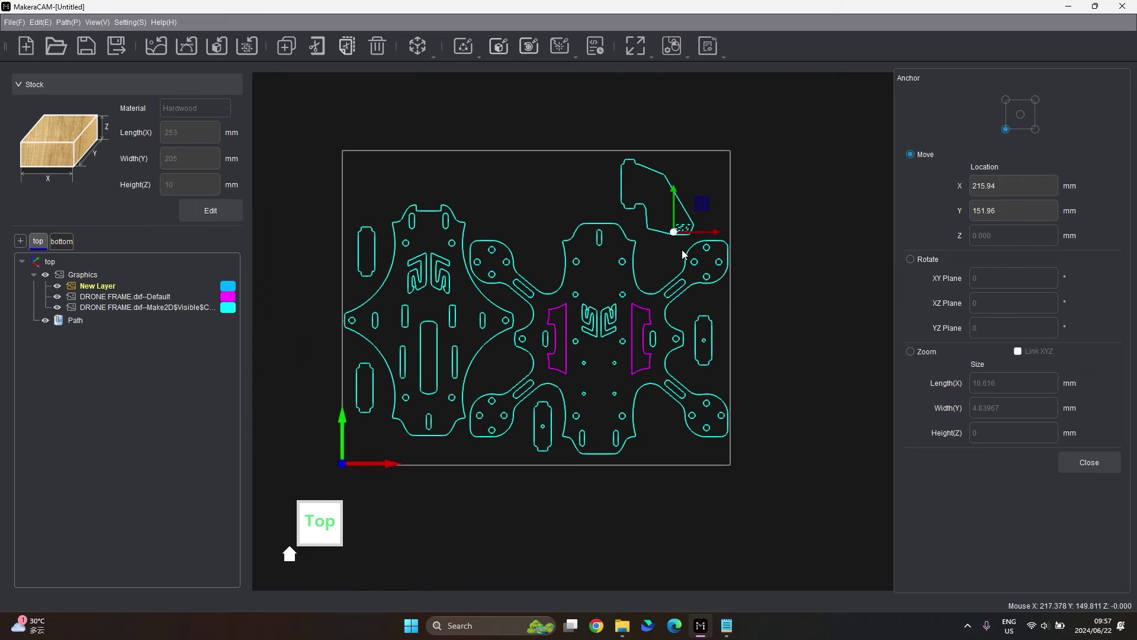
Create two circles 20 mm in diameter in the empty stock area above the two main frame plates.
click(428, 52)
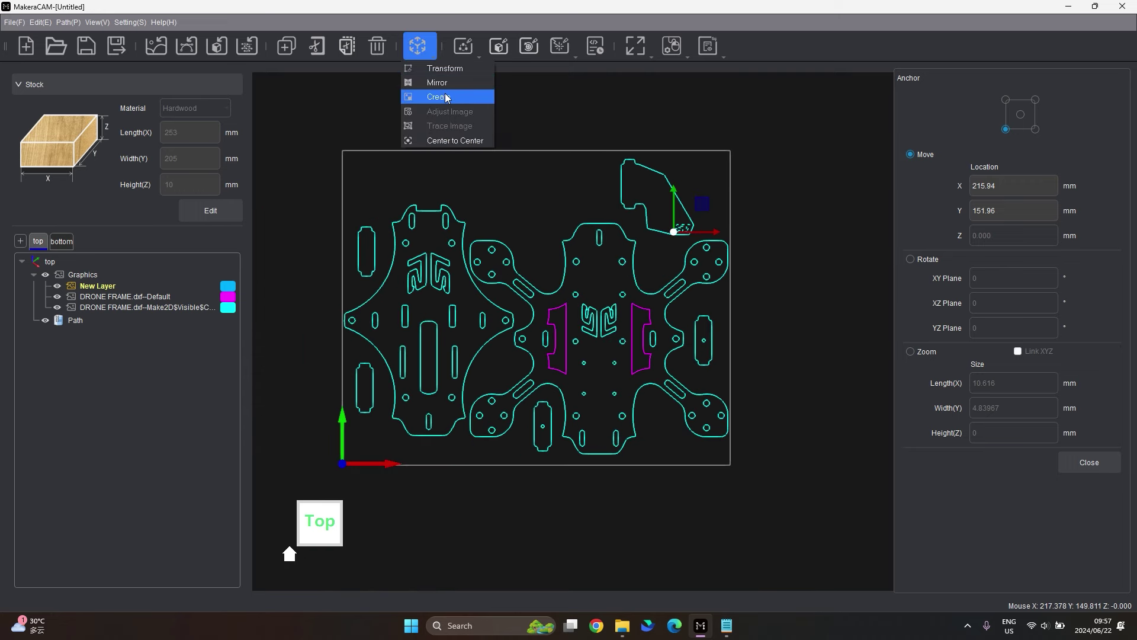
click(446, 98)
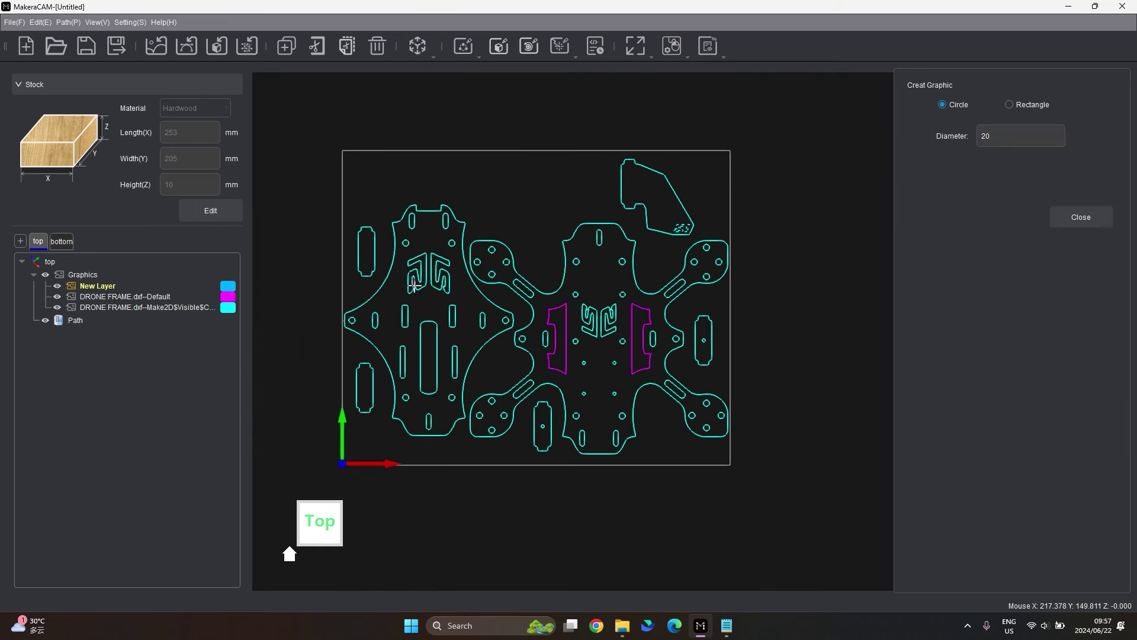
click(526, 204)
click(433, 174)
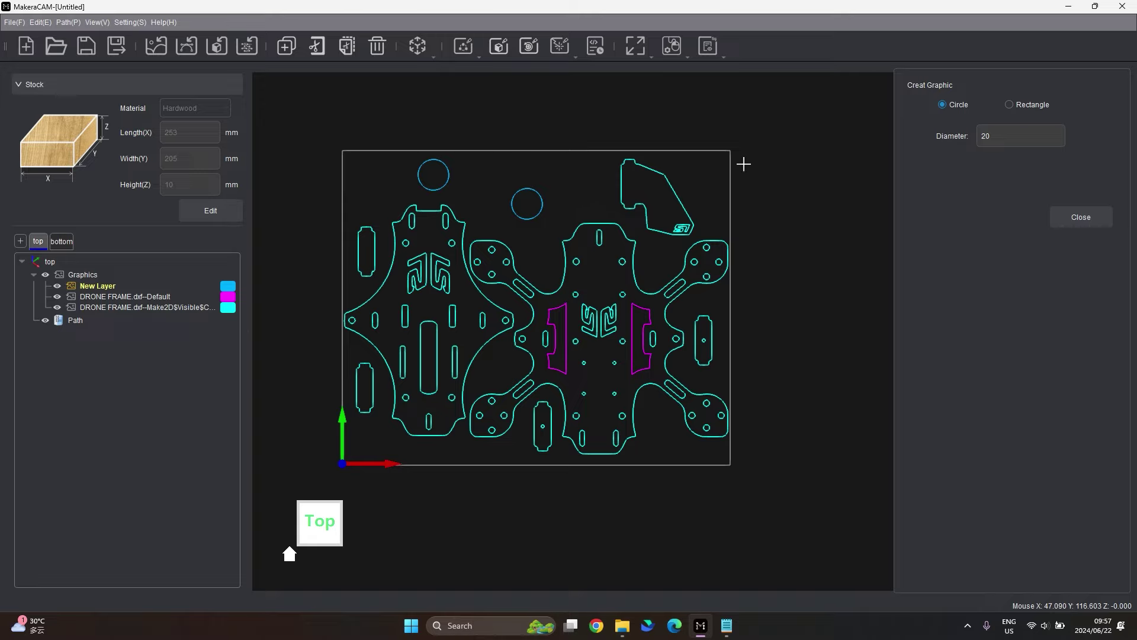
Create two rectangles 20 mm long and 10 mm wide, one beside the upper circles and one near the stock's lower edge.
click(1009, 105)
click(584, 181)
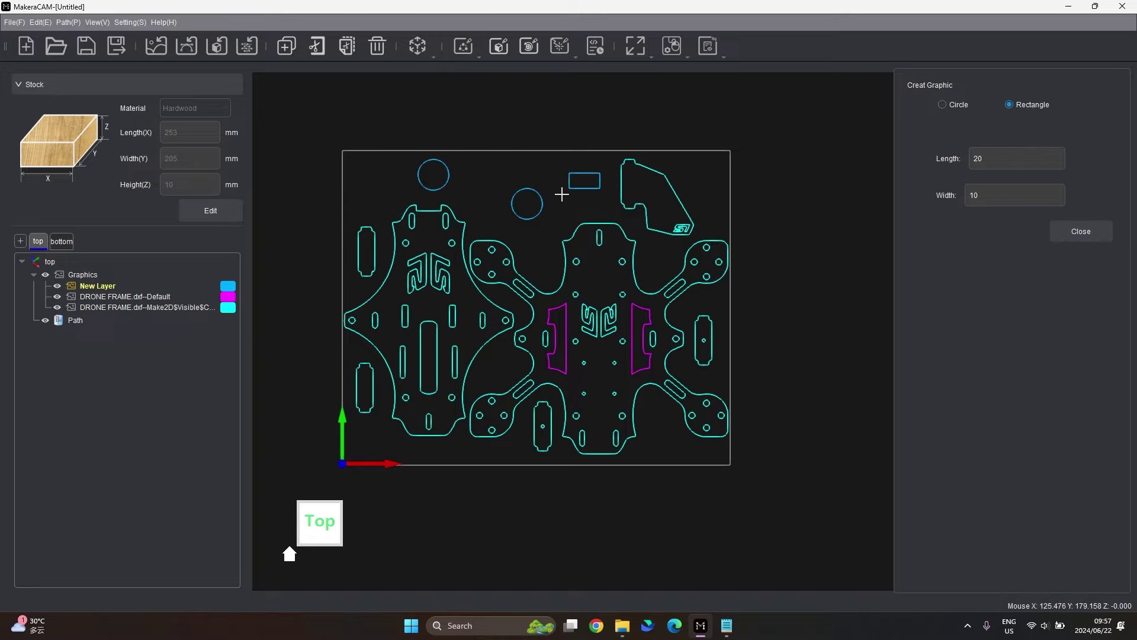
click(661, 443)
scroll(550, 221, up, 2)
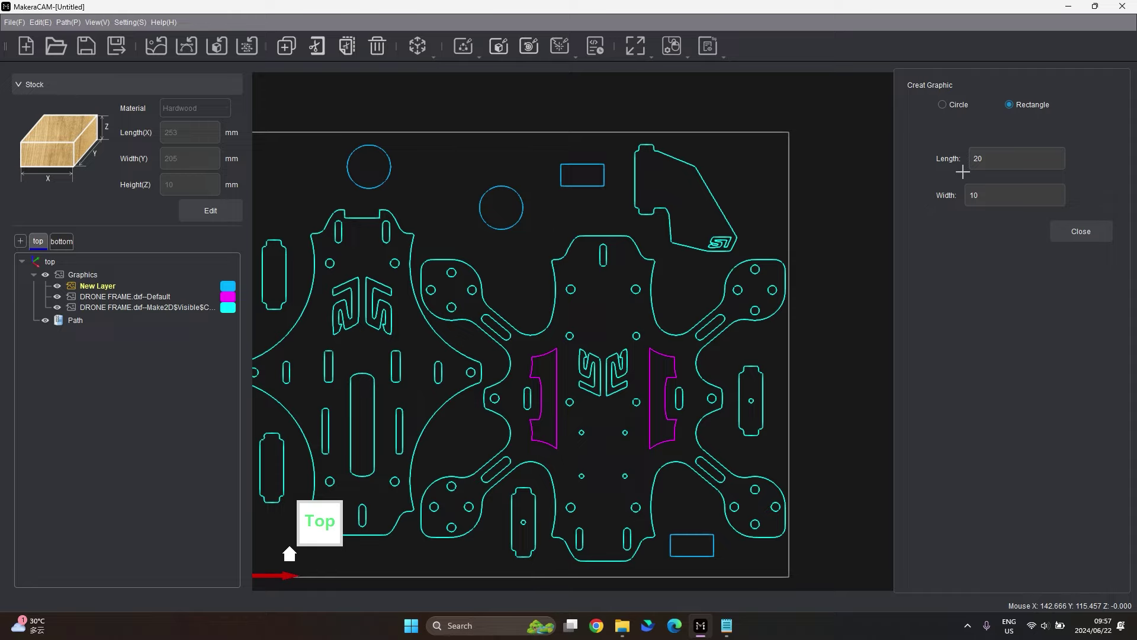
click(1066, 232)
scroll(538, 254, down, 4)
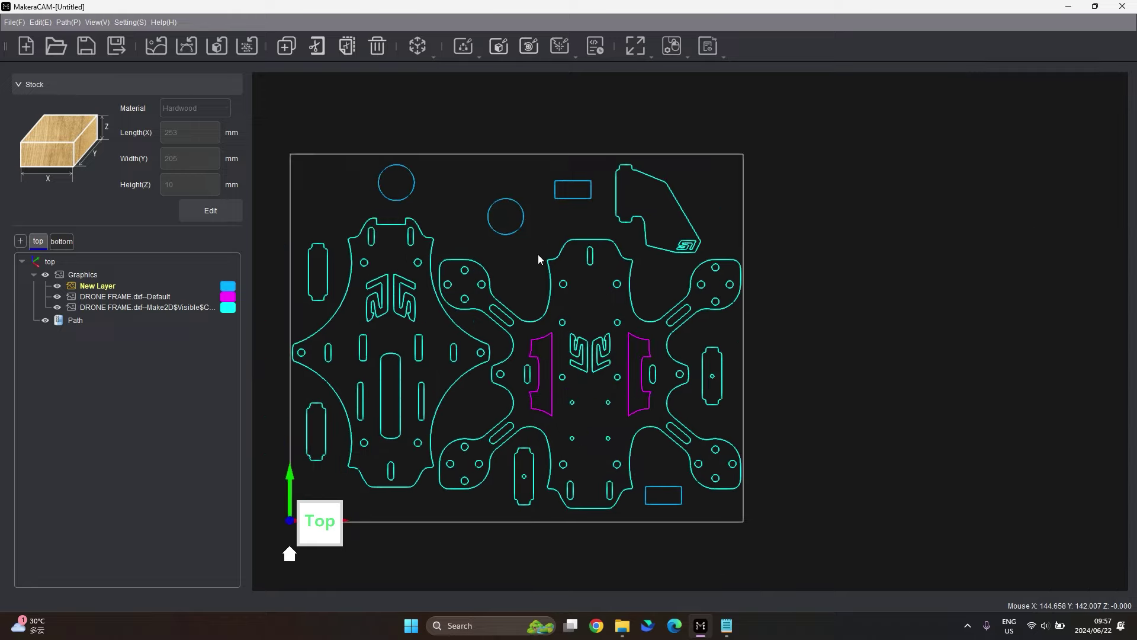
Delete all graphics on the top side, including the drone frame drawing, circles and rectangles.
right_drag(618, 207, 414, 372)
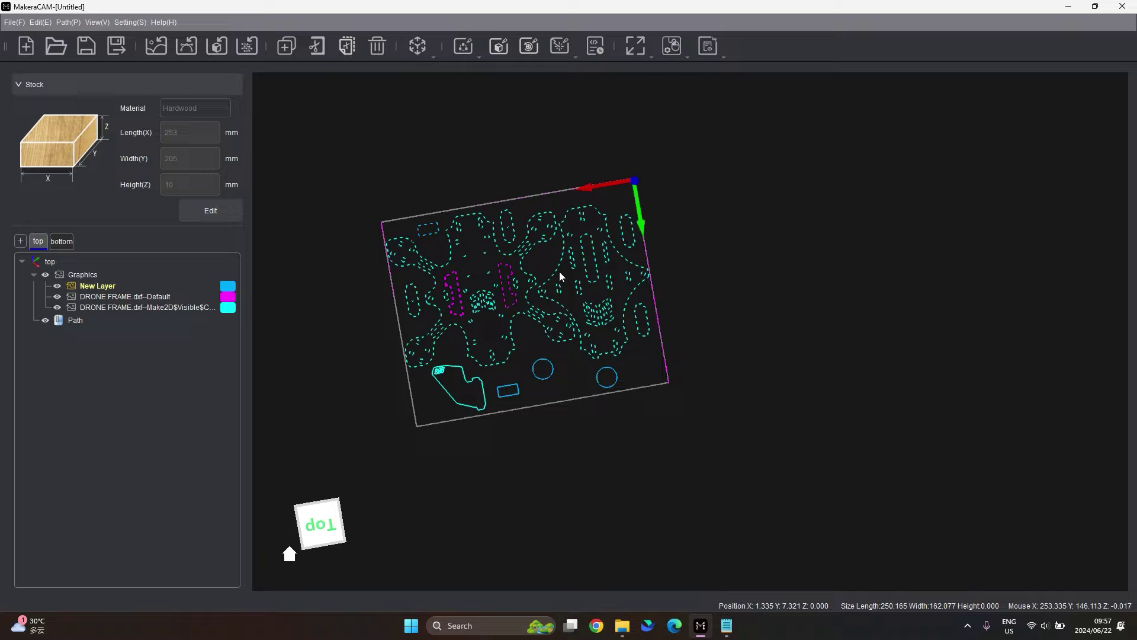
right_drag(375, 520, 325, 545)
click(289, 554)
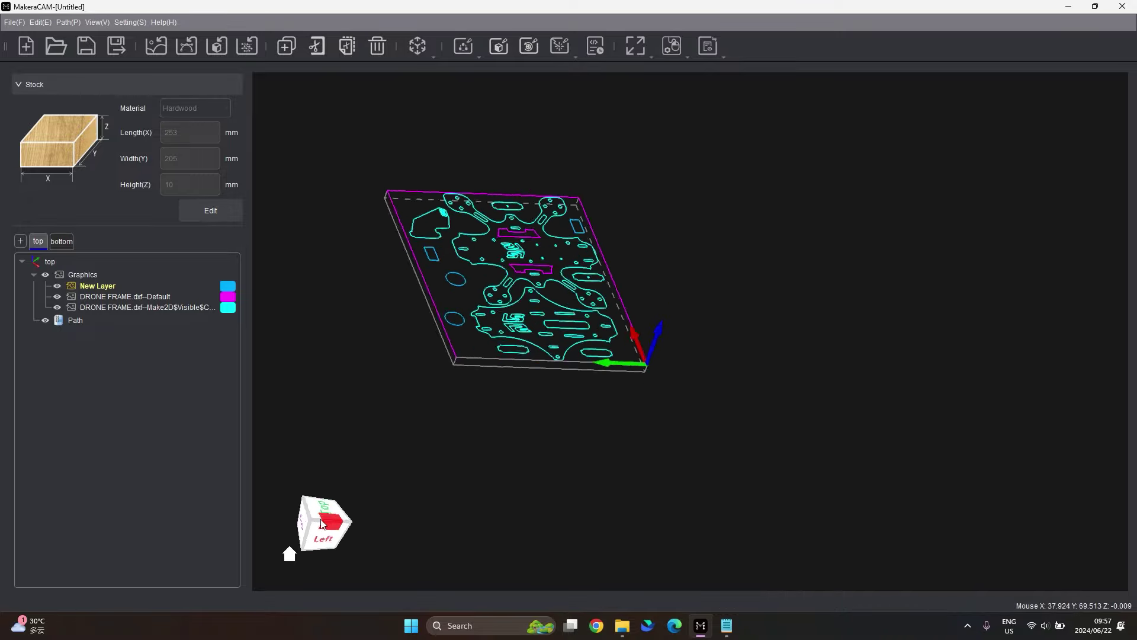
key(ctrl+a)
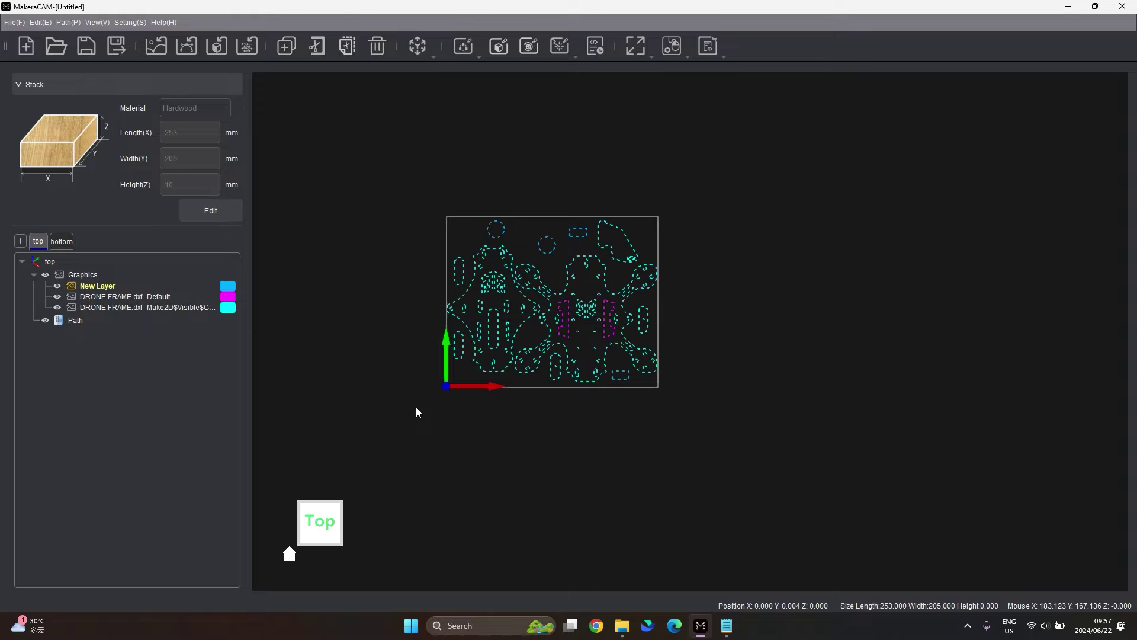
key(Delete)
Import the Trophybase 3D model and view it from an angle against the stock.
click(219, 46)
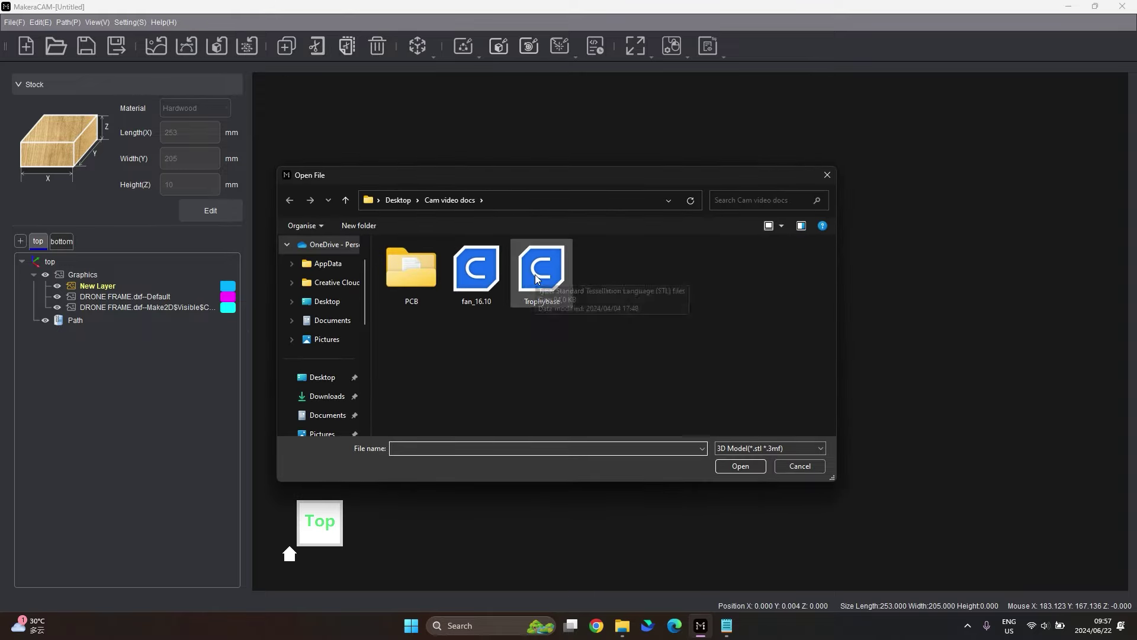
click(537, 277)
click(741, 465)
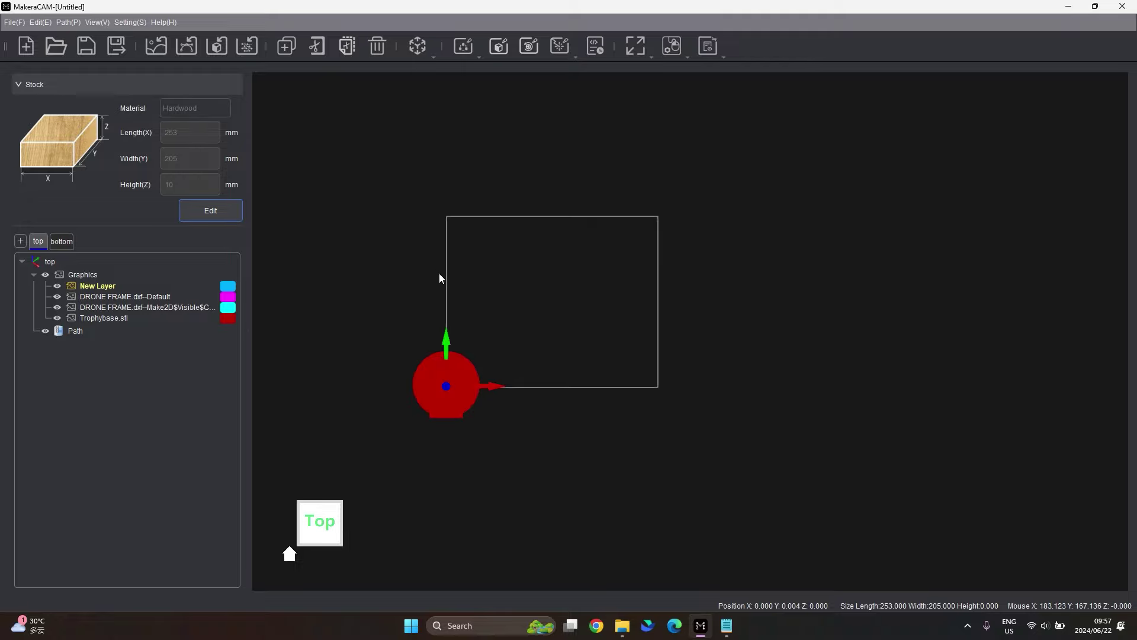
middle_drag(520, 336, 379, 332)
scroll(334, 316, up, 6)
mouse_move(442, 348)
middle_down()
mouse_move(454, 254)
mouse_move(446, 339)
middle_up()
scroll(560, 314, down, 5)
scroll(574, 290, up, 3)
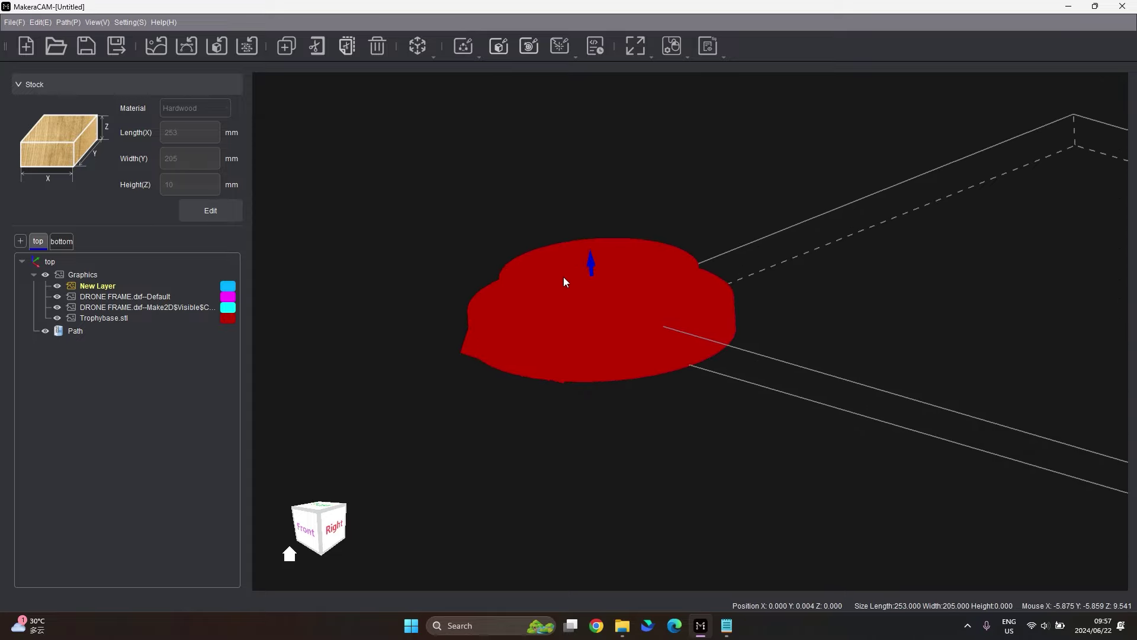
Delete the trophy base model and import the PCB-BottomLayer Gerber file from the PCB folder.
click(563, 276)
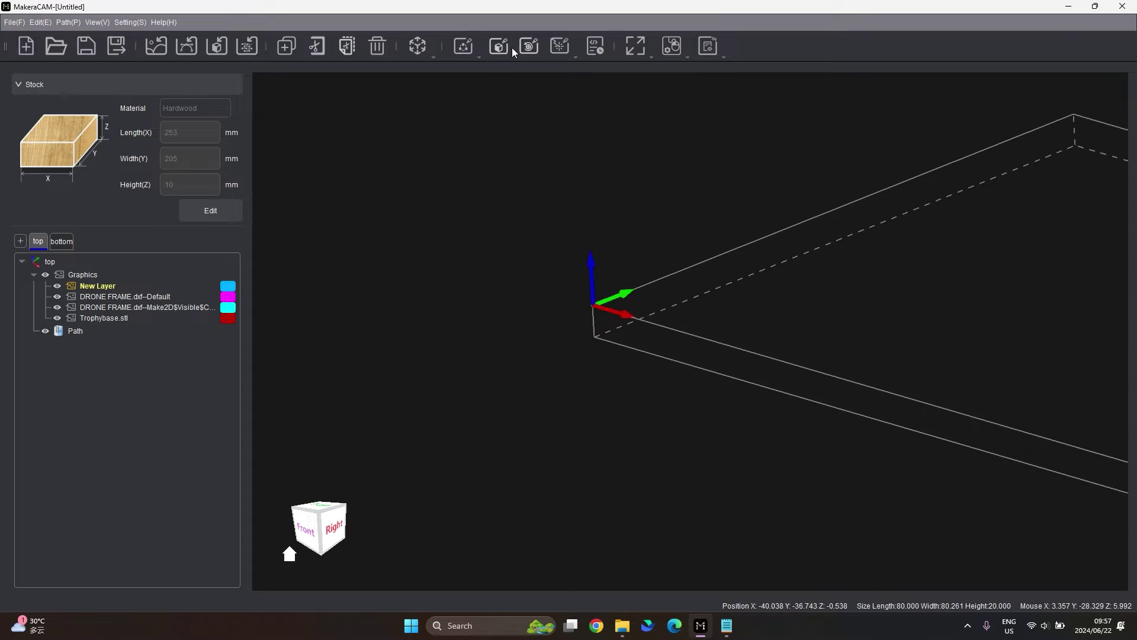
click(247, 47)
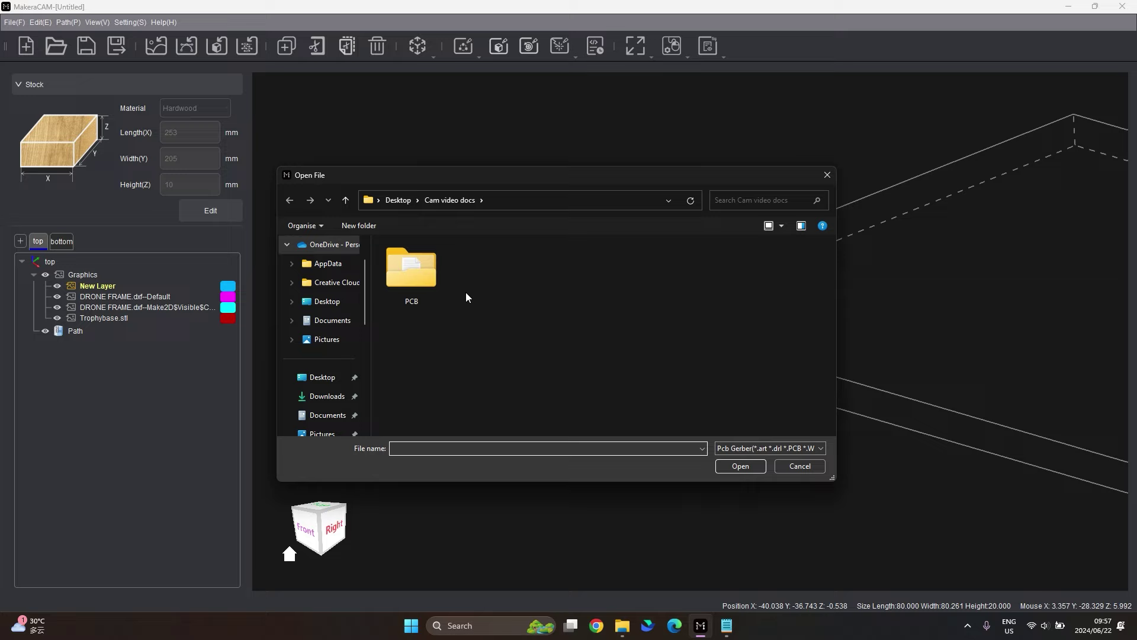
double_click(419, 270)
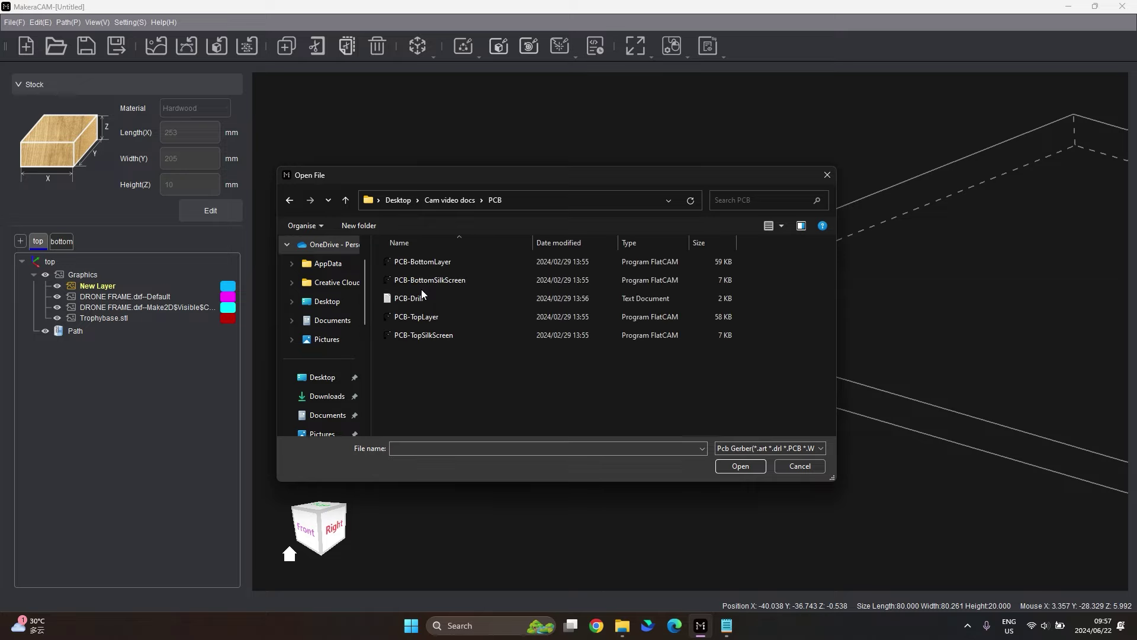
click(439, 262)
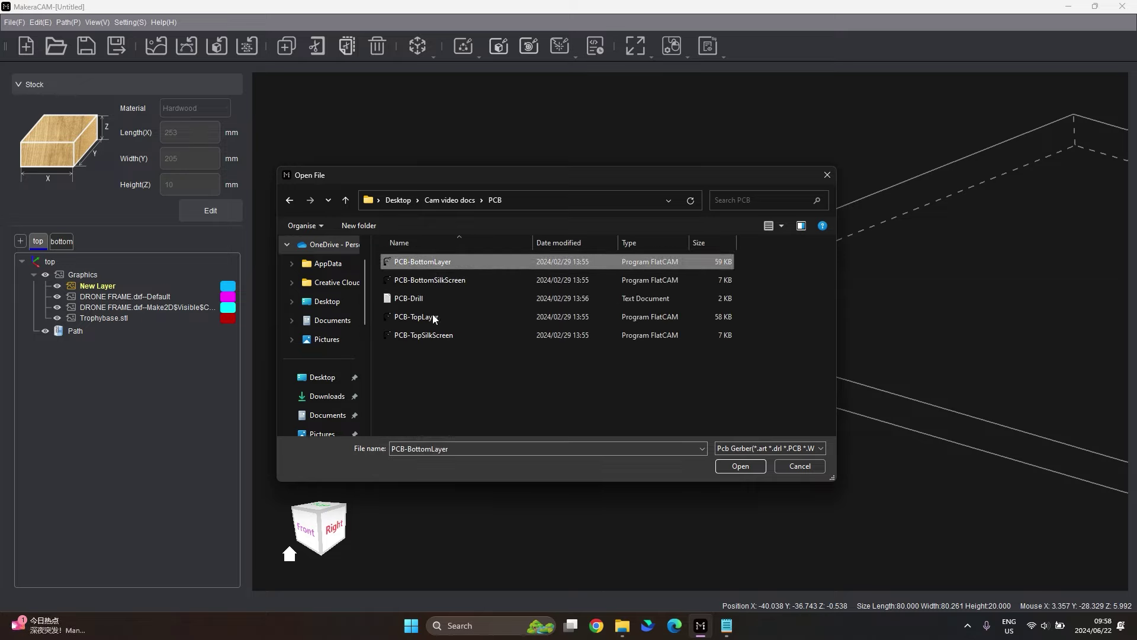
click(459, 277)
click(458, 264)
click(740, 466)
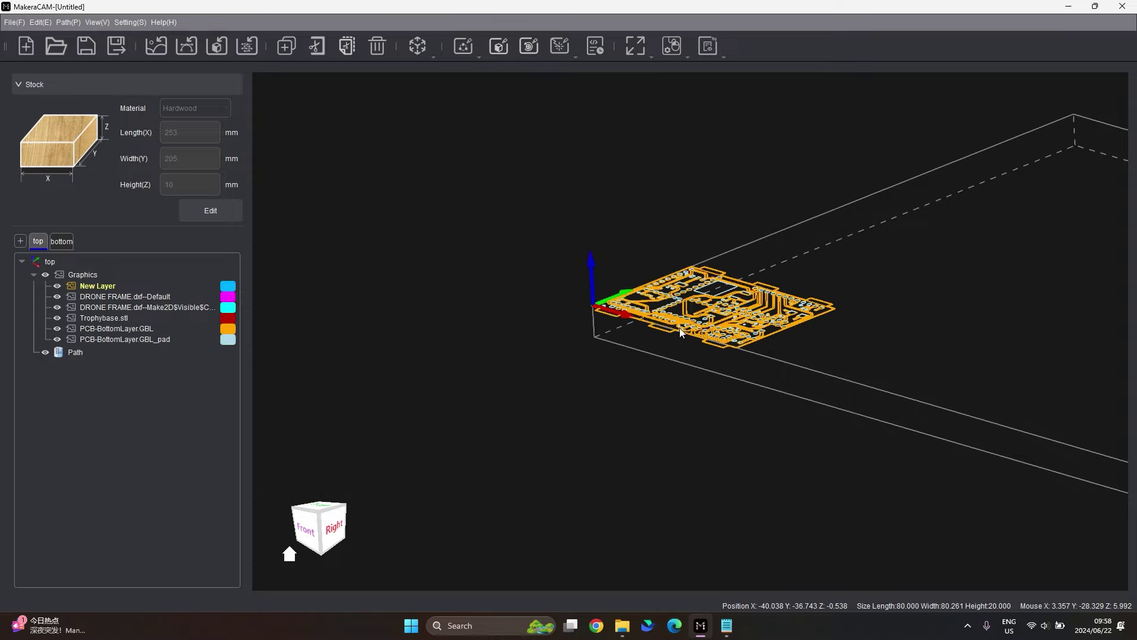
scroll(623, 305, up, 5)
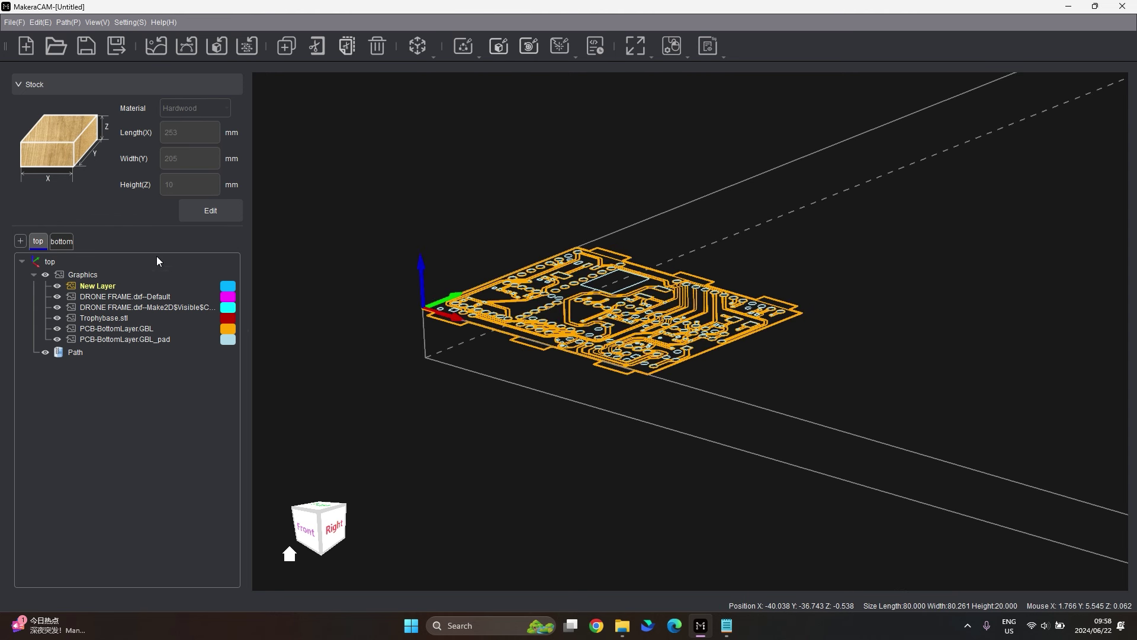
Change the stock's material to PCB and set its height to 1.5 mm.
click(195, 213)
click(192, 108)
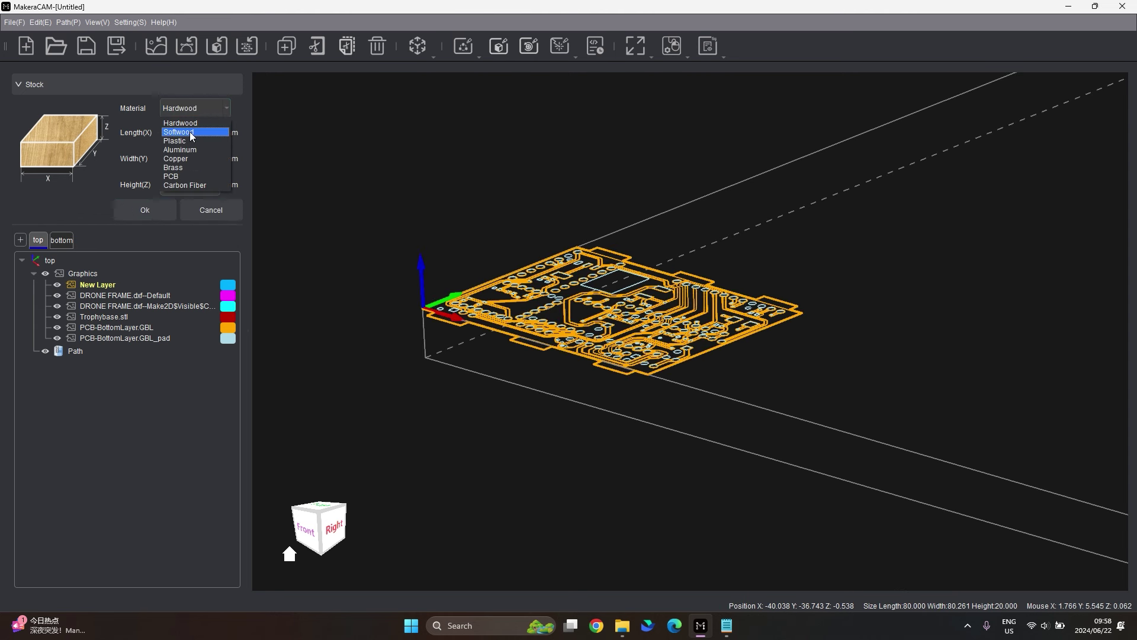
click(200, 171)
click(192, 183)
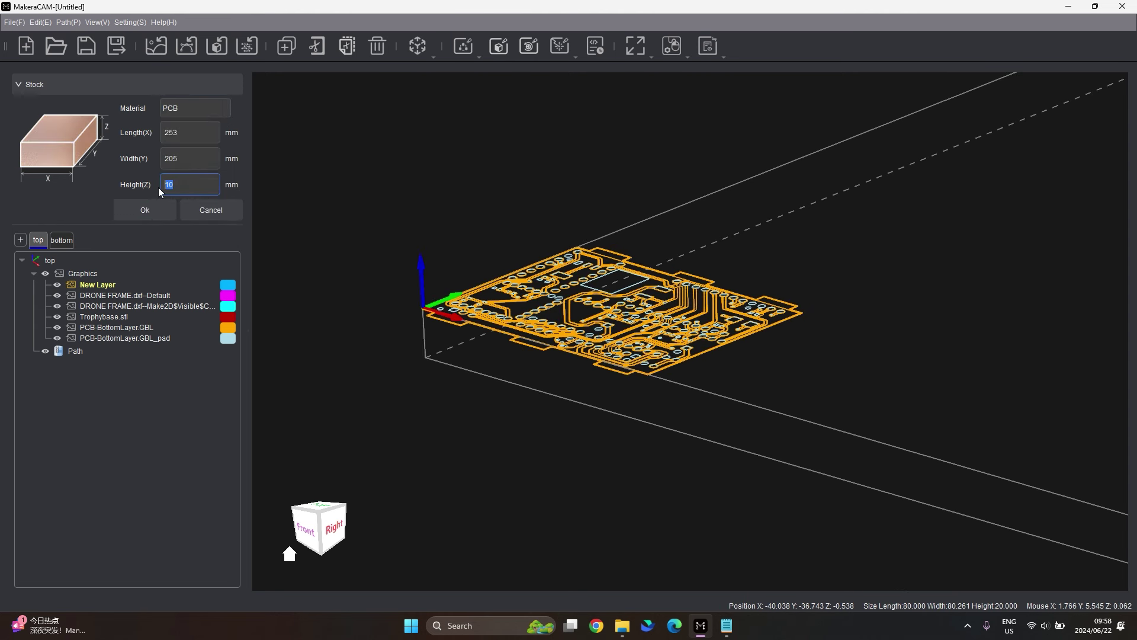
text(1.5)
click(157, 215)
Switch to the bottom side of the stock and import the PCB-TopSilkScreen Gerber file there.
scroll(506, 413, up, 5)
middle_drag(506, 414, 389, 489)
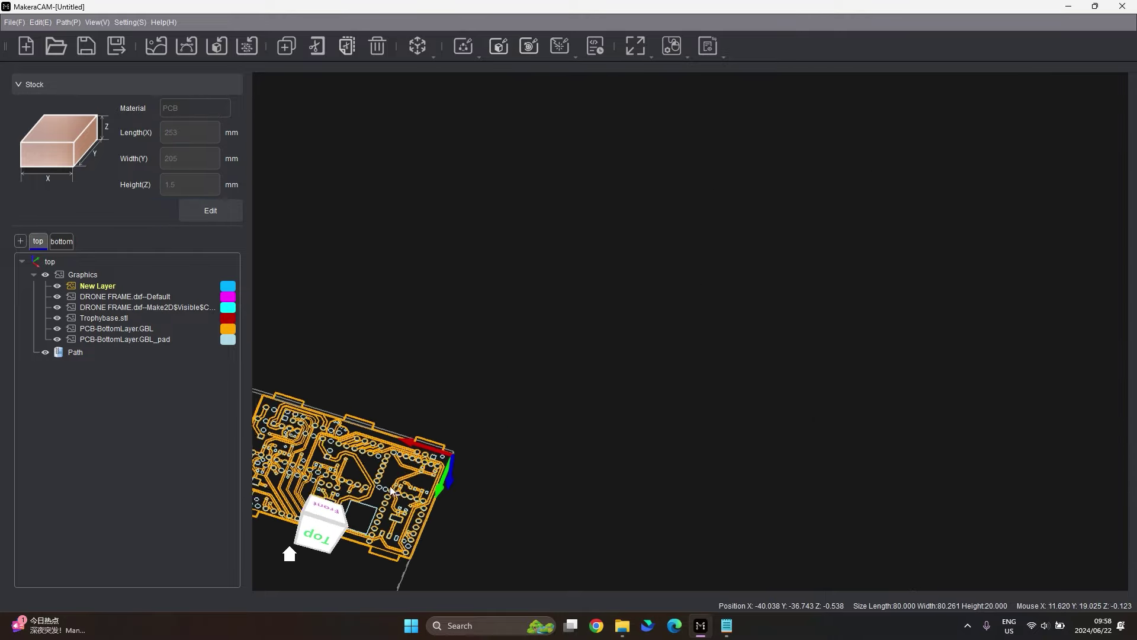
click(319, 533)
scroll(545, 409, up, 3)
middle_drag(591, 325, 886, 285)
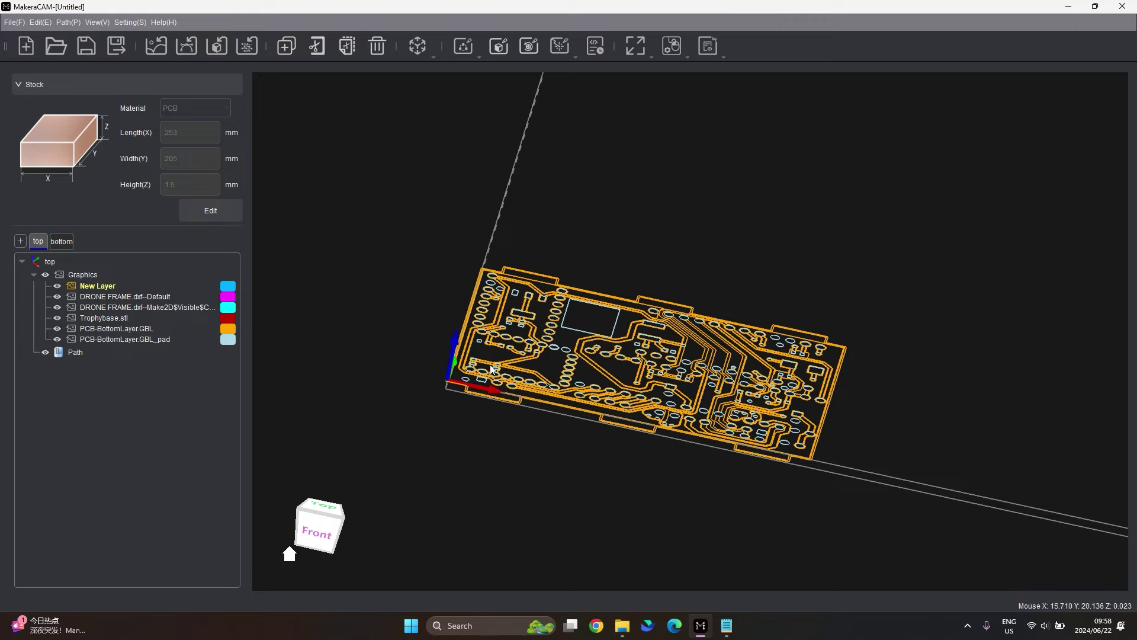
click(59, 245)
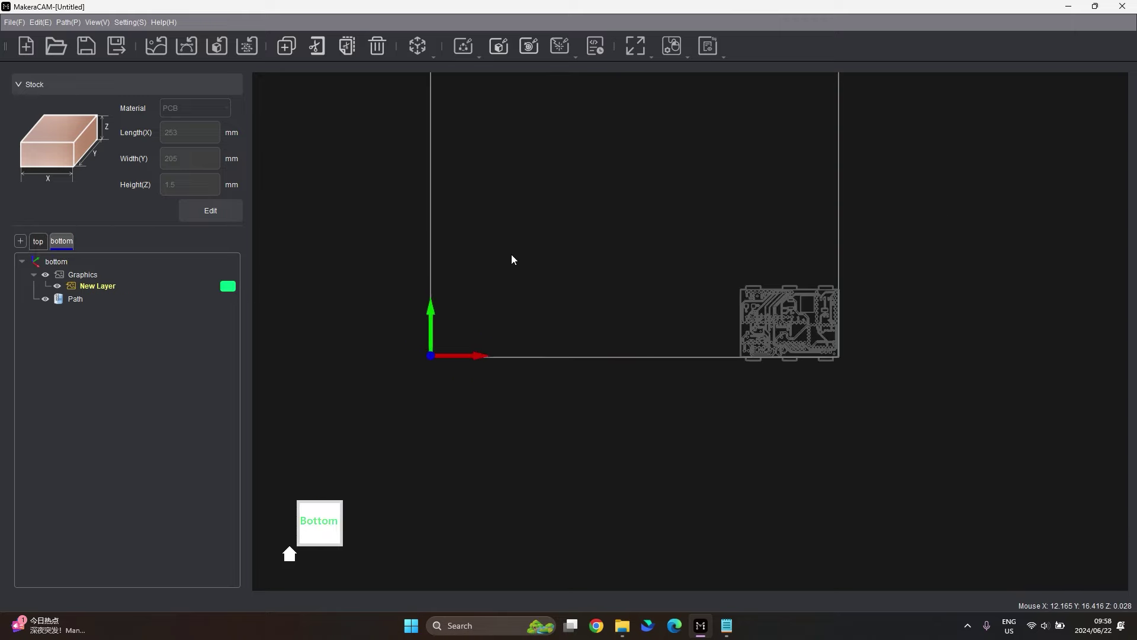
click(249, 47)
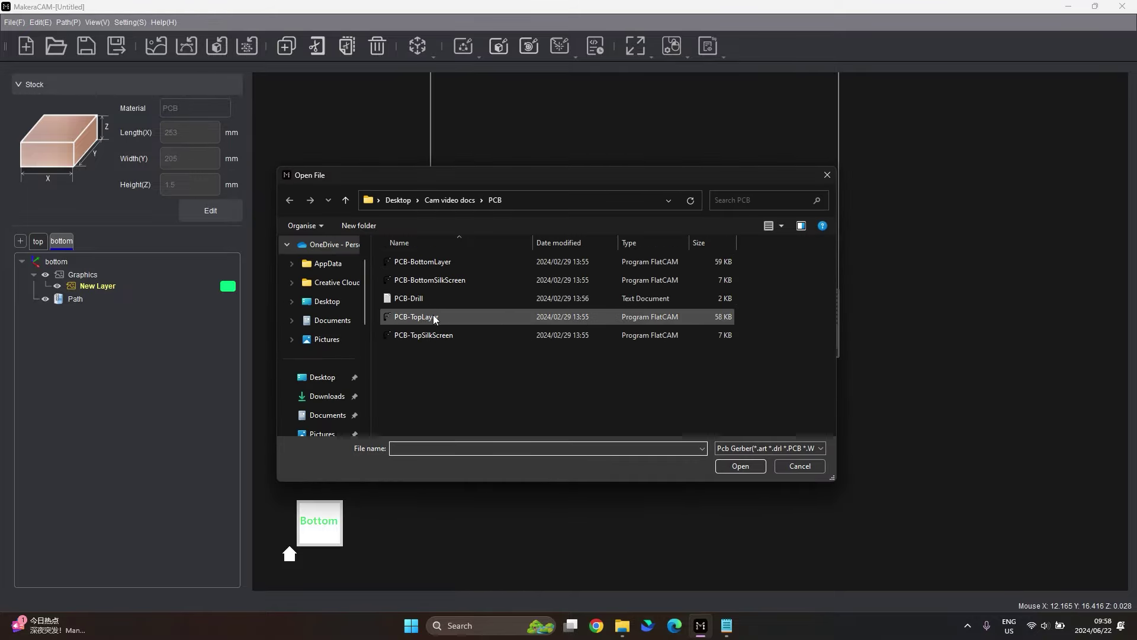
click(437, 335)
click(740, 465)
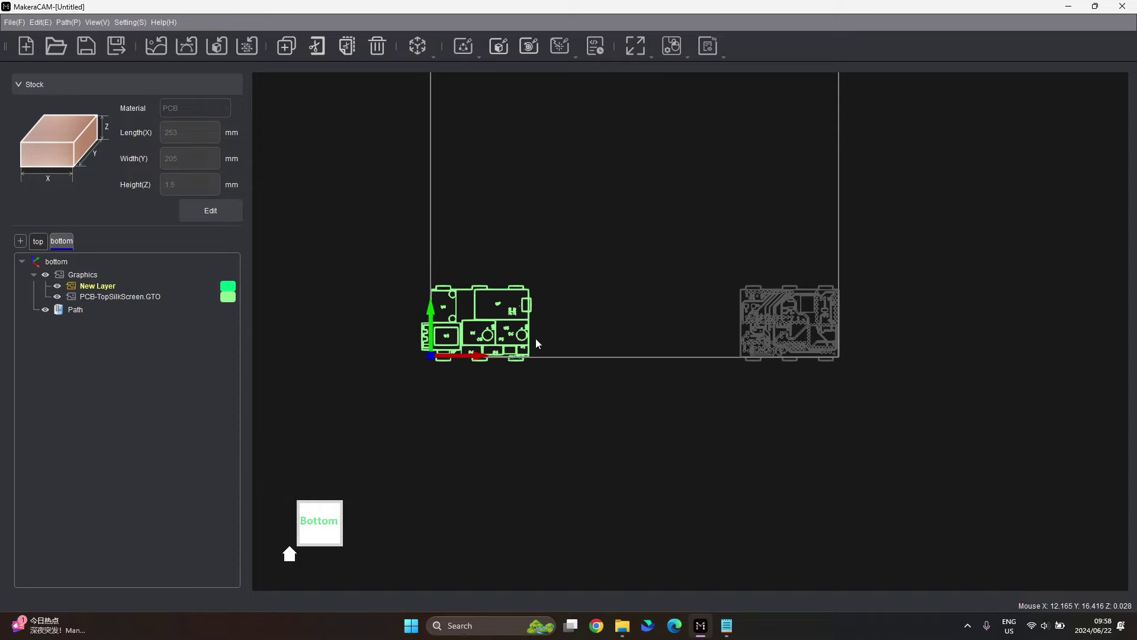
Select the imported silkscreen graphics and examine their placement on the bottom side relative to the top-side circuit.
scroll(468, 314, up, 3)
scroll(634, 244, down, 2)
drag(641, 222, 405, 391)
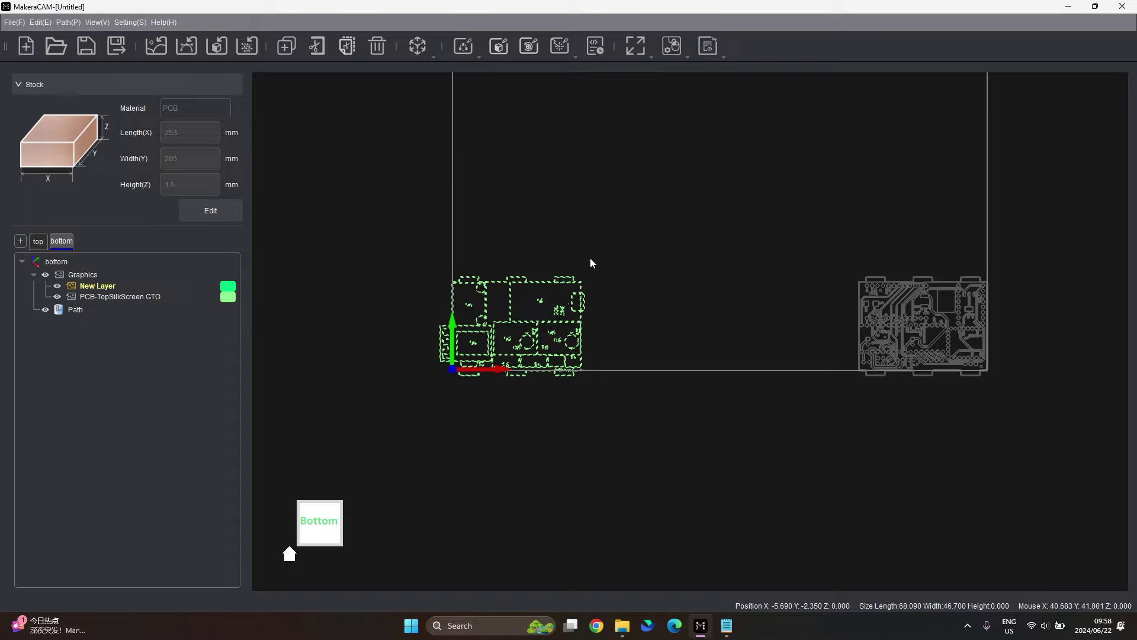
scroll(424, 371, down, 3)
scroll(422, 371, up, 4)
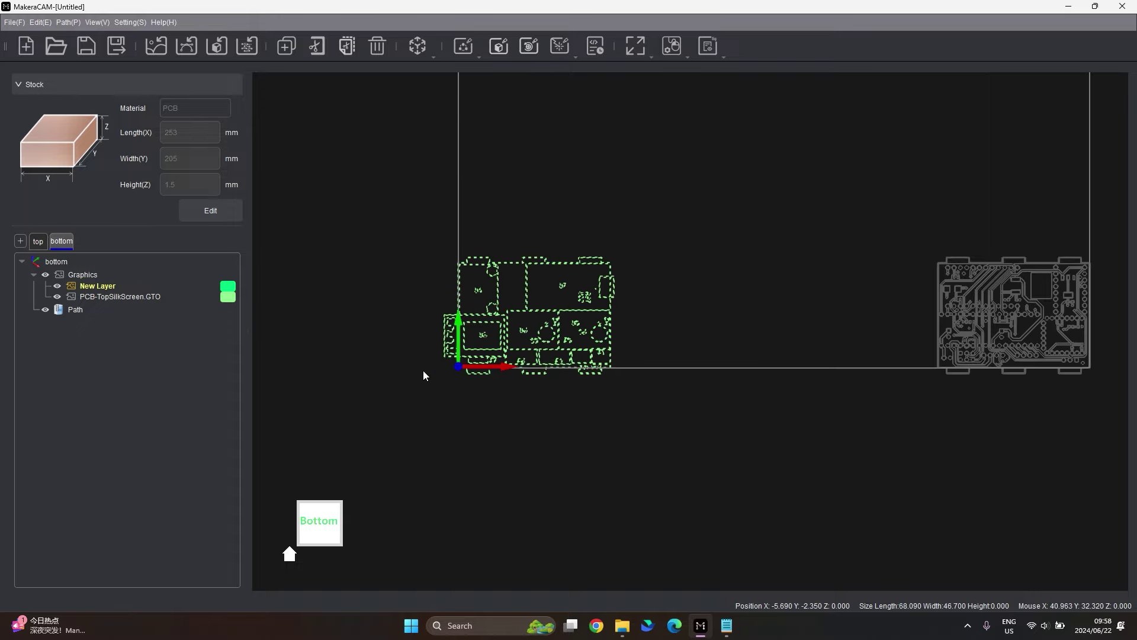
right_drag(677, 413, 591, 308)
scroll(591, 308, up, 3)
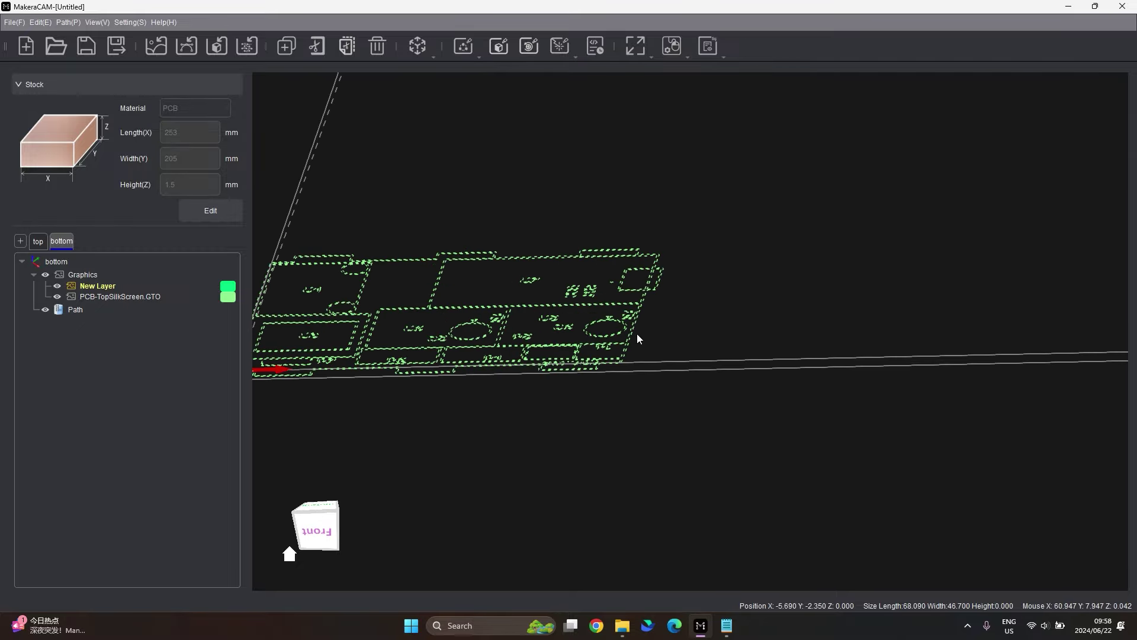
scroll(637, 333, down, 4)
scroll(944, 301, up, 2)
scroll(539, 305, down, 1)
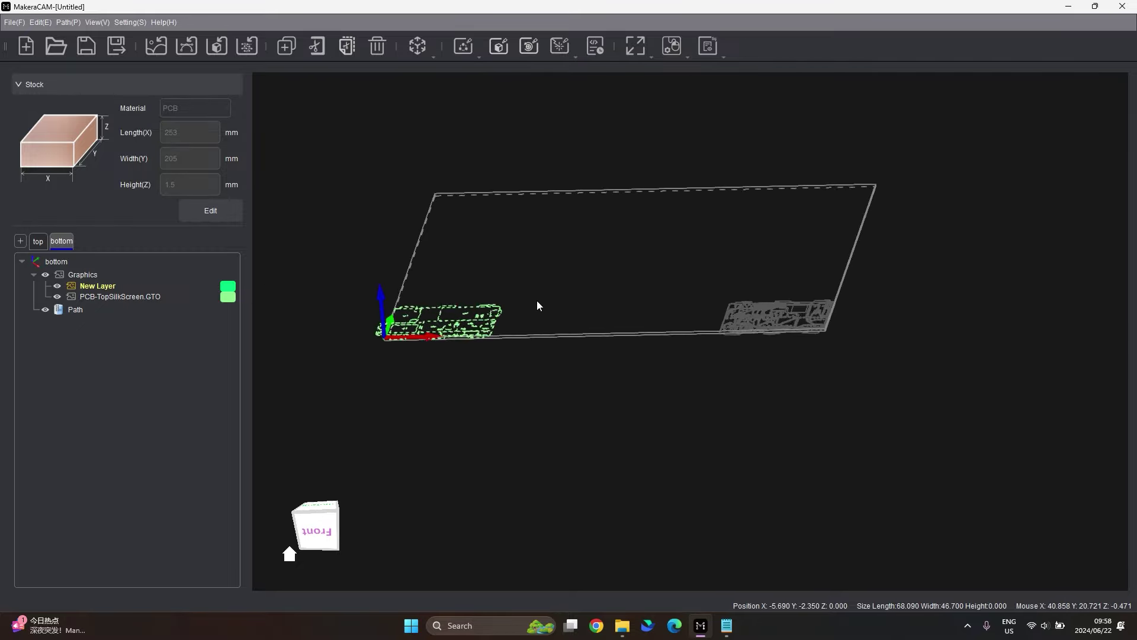
scroll(375, 323, up, 2)
scroll(375, 323, up, 2)
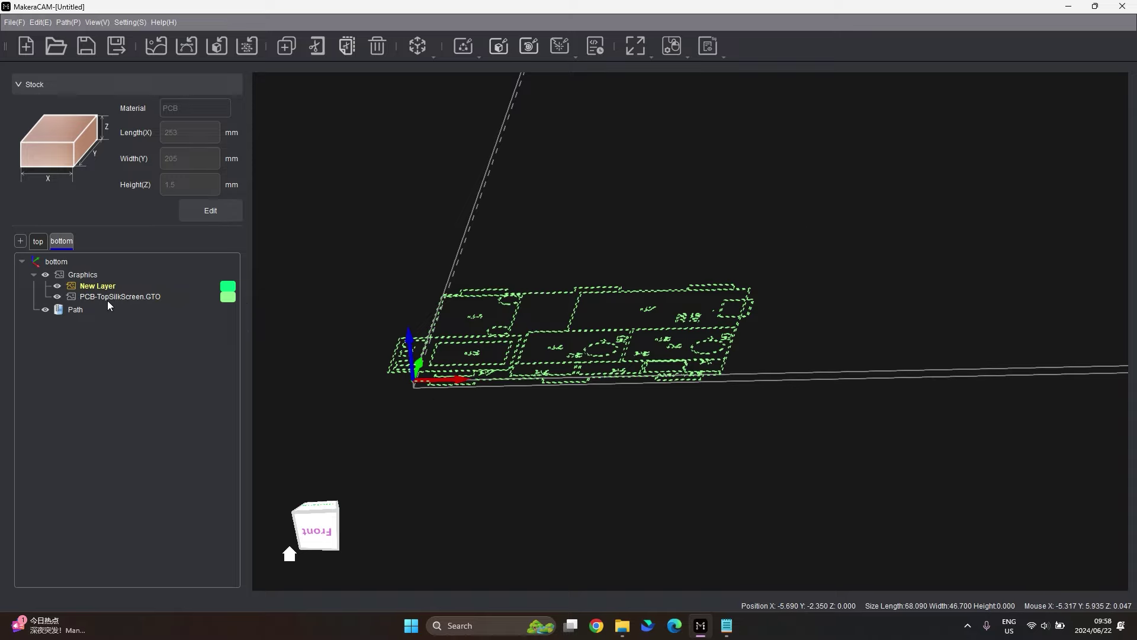
scroll(532, 343, down, 3)
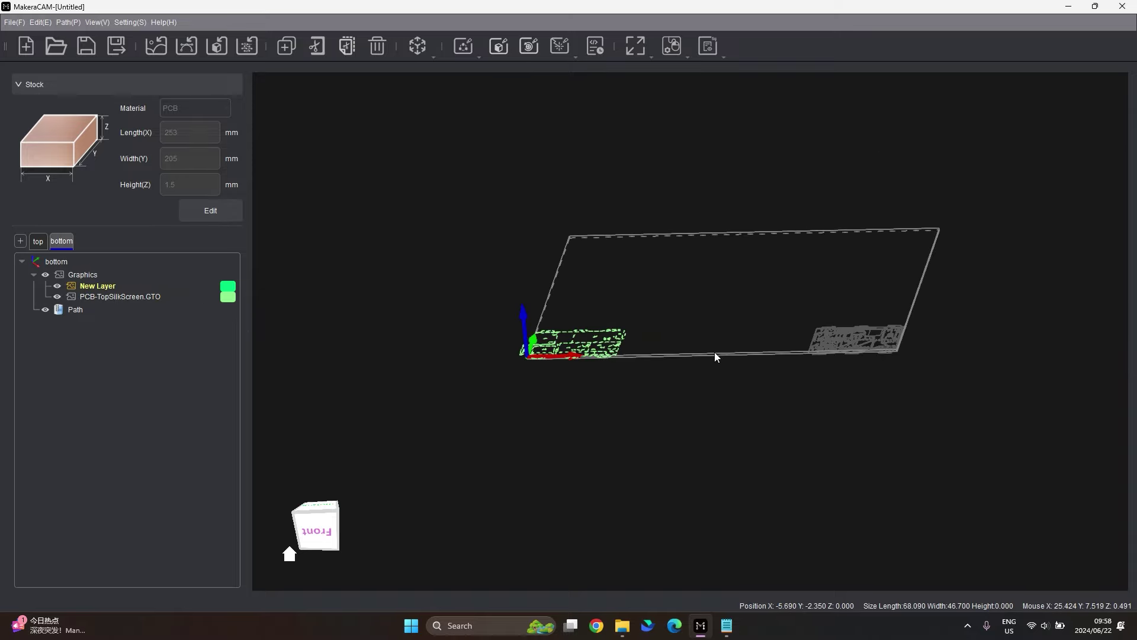
Delete the silkscreen graphics from the bottom side and the circuit graphics from the top side.
drag(668, 302, 478, 388)
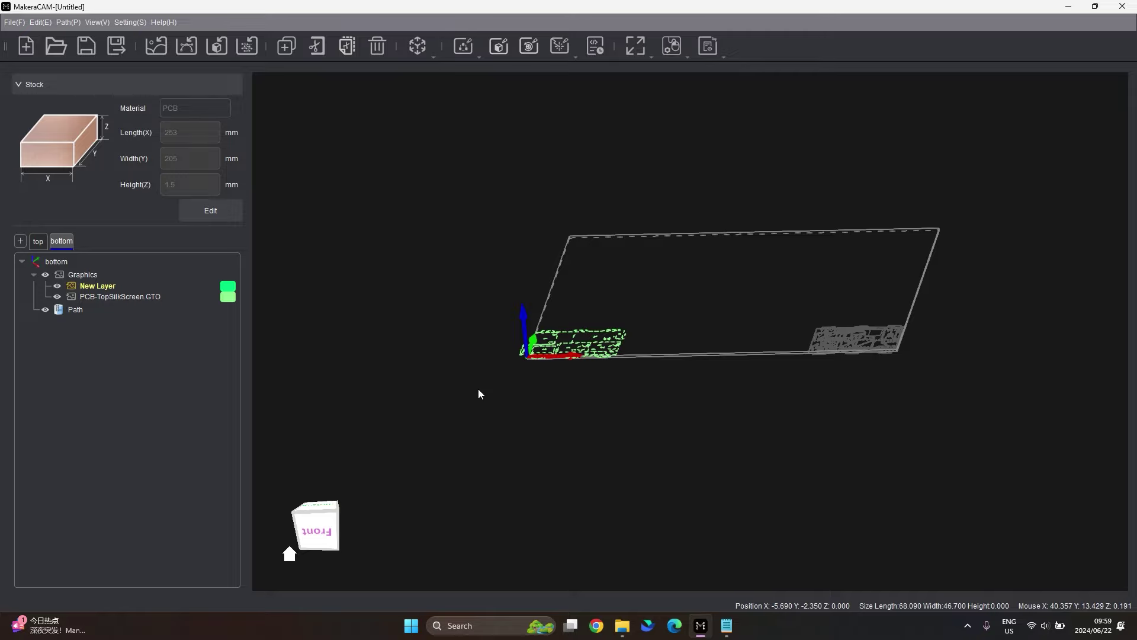
key(Delete)
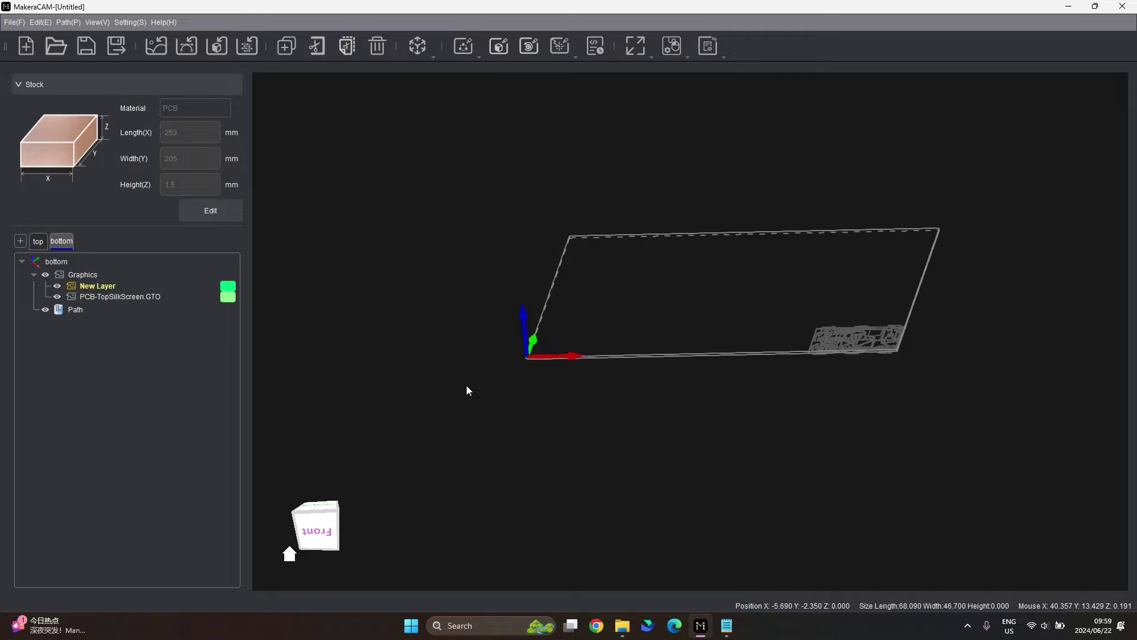
click(36, 242)
scroll(687, 391, up, 2)
drag(702, 362, 463, 491)
key(Delete)
Import the PCB-Drill file on the top side and select its 1.000 mm drill holes.
click(246, 46)
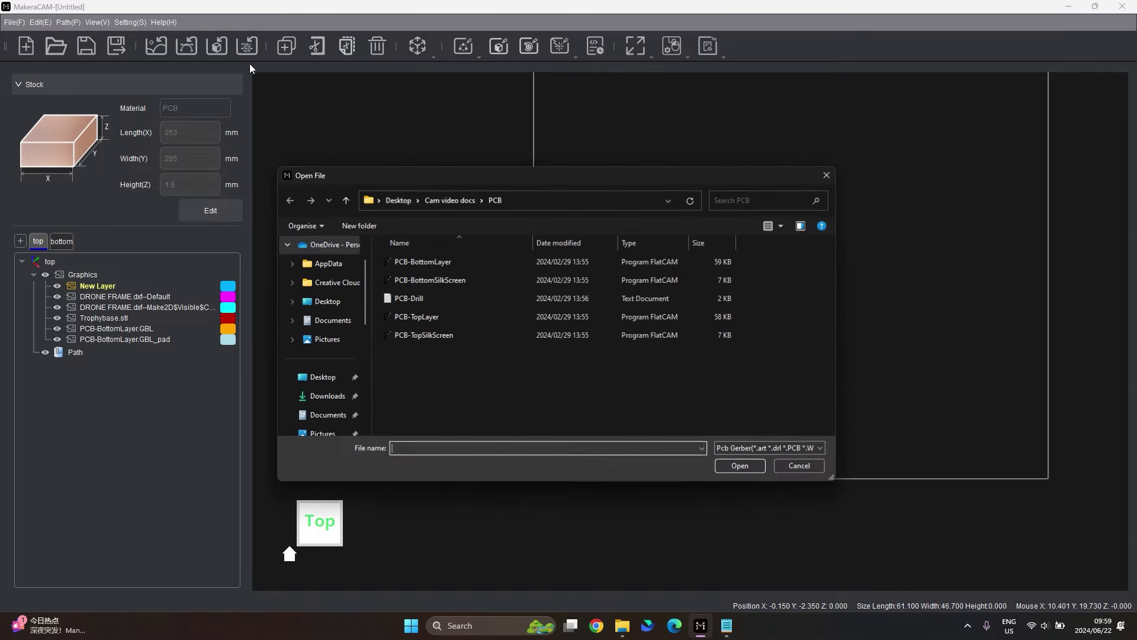
click(417, 298)
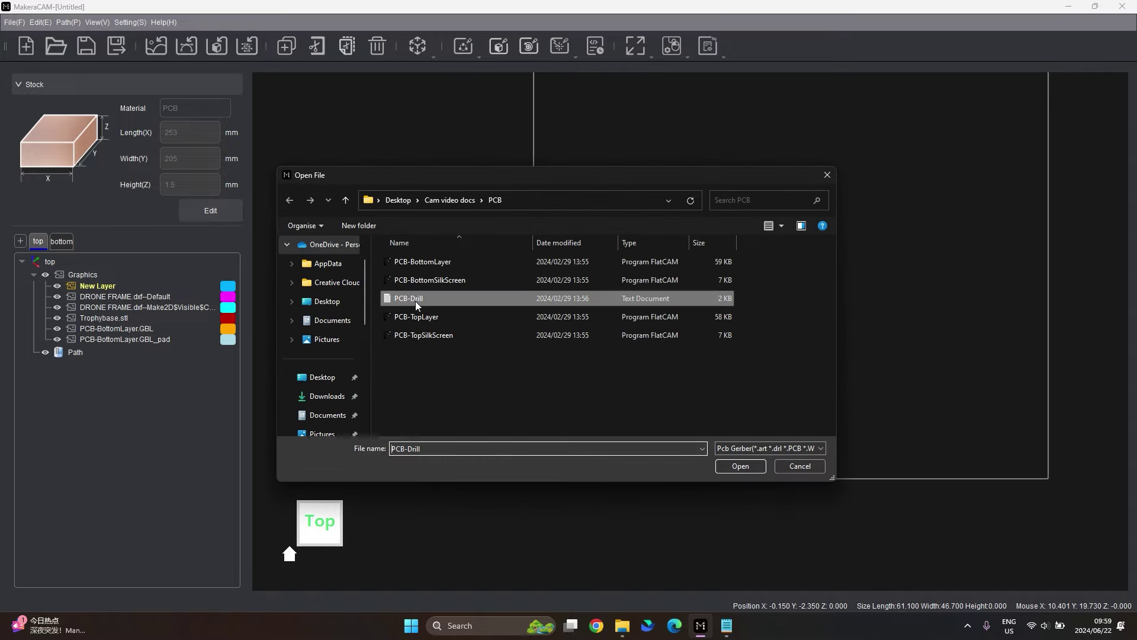
click(763, 466)
scroll(613, 456, up, 4)
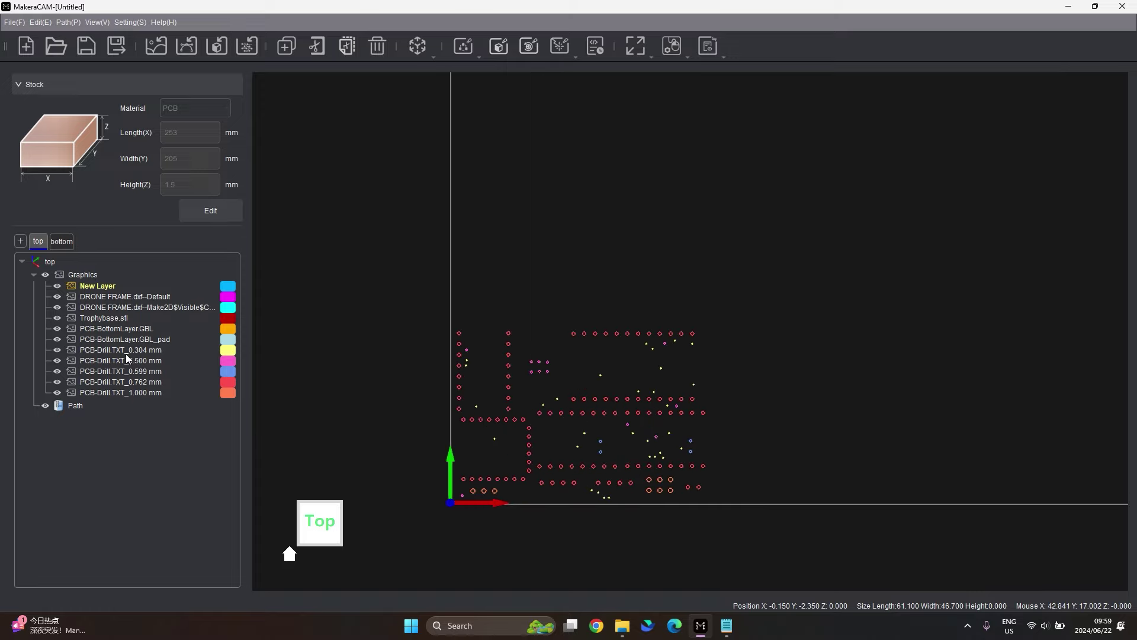
click(141, 393)
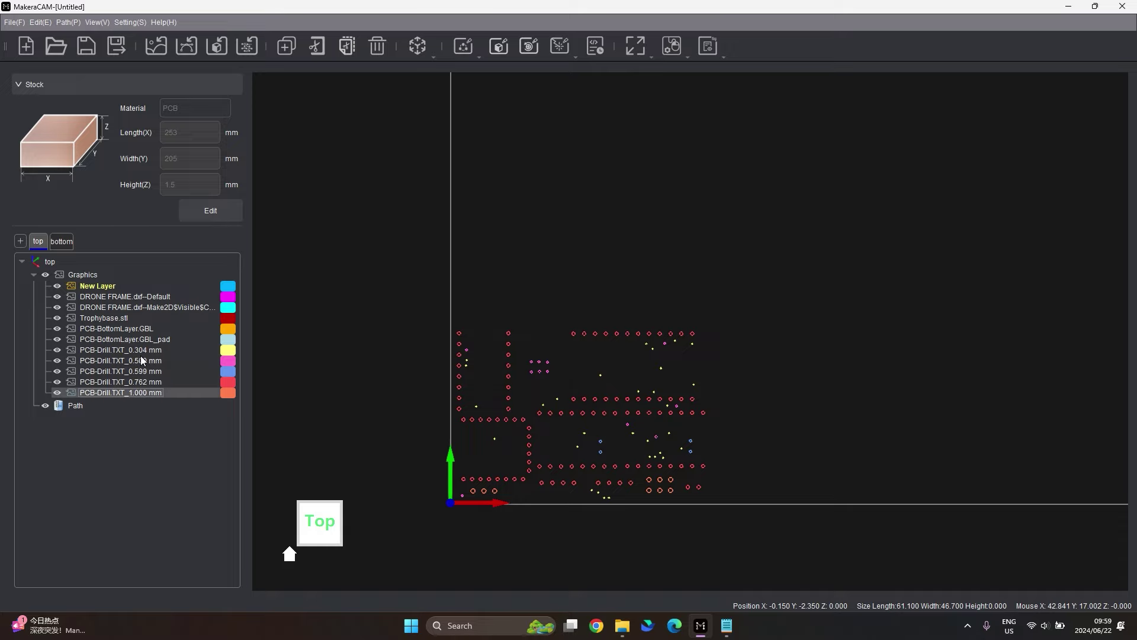
click(57, 361)
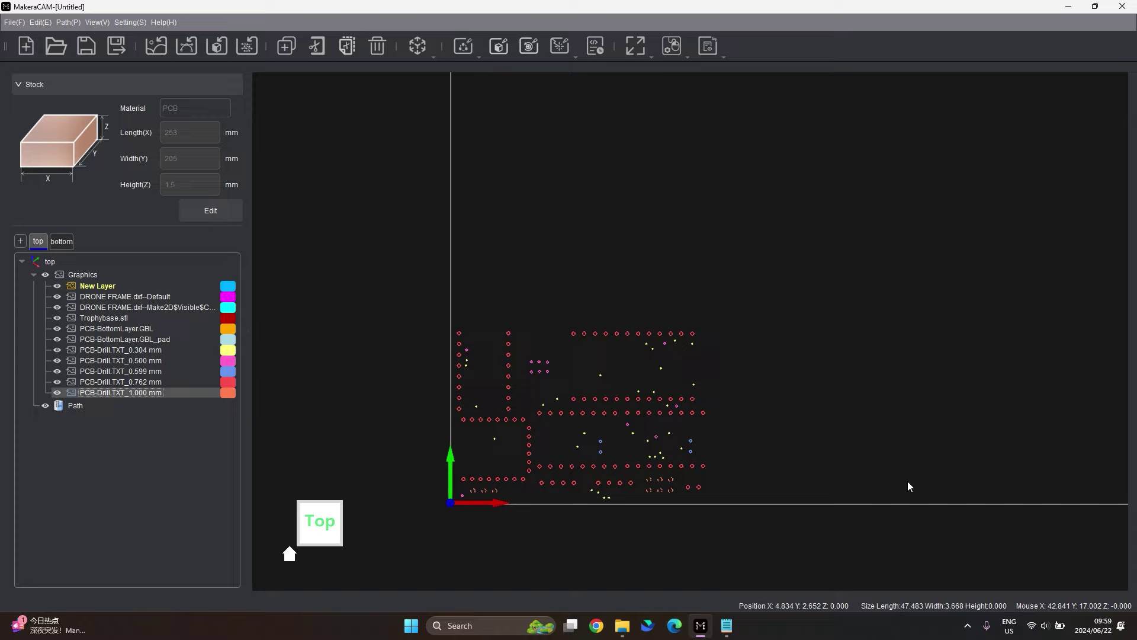
Select all the imported PCB drill holes on the top side and start a Vector Drilling tool path for them.
scroll(652, 491, up, 2)
scroll(652, 490, down, 3)
click(514, 465)
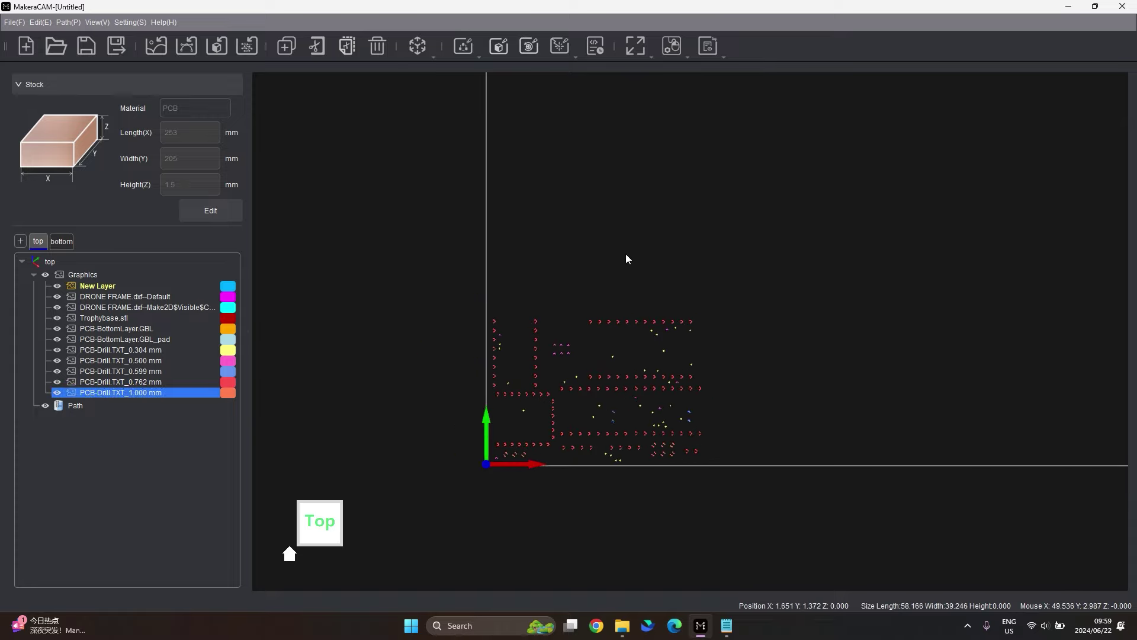
right_click(630, 375)
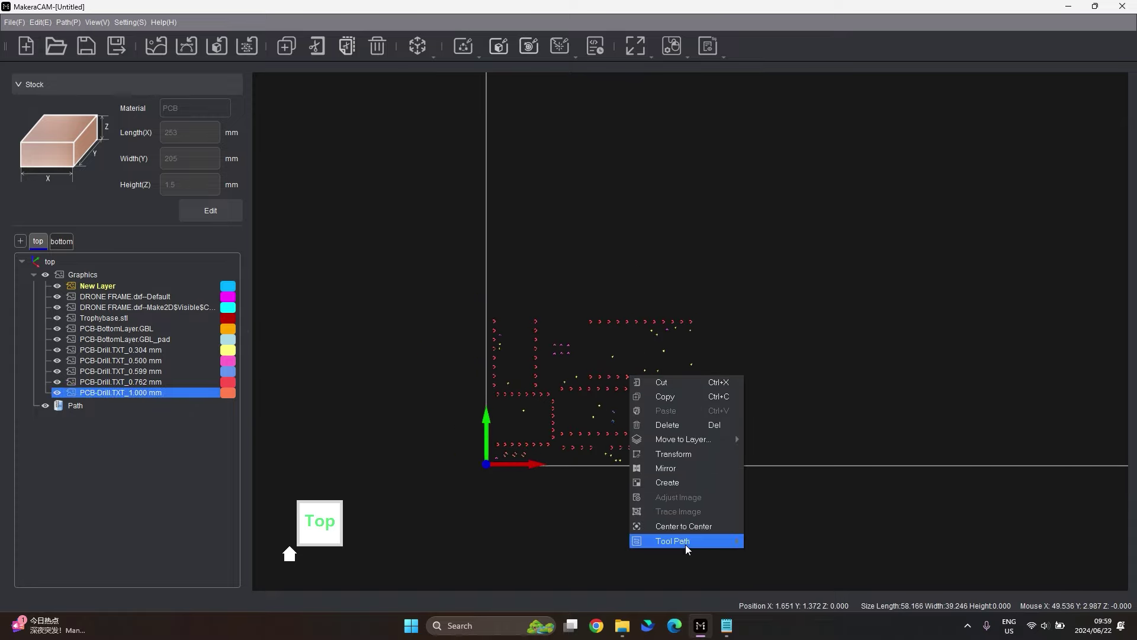
mouse_move(691, 541)
mouse_move(777, 541)
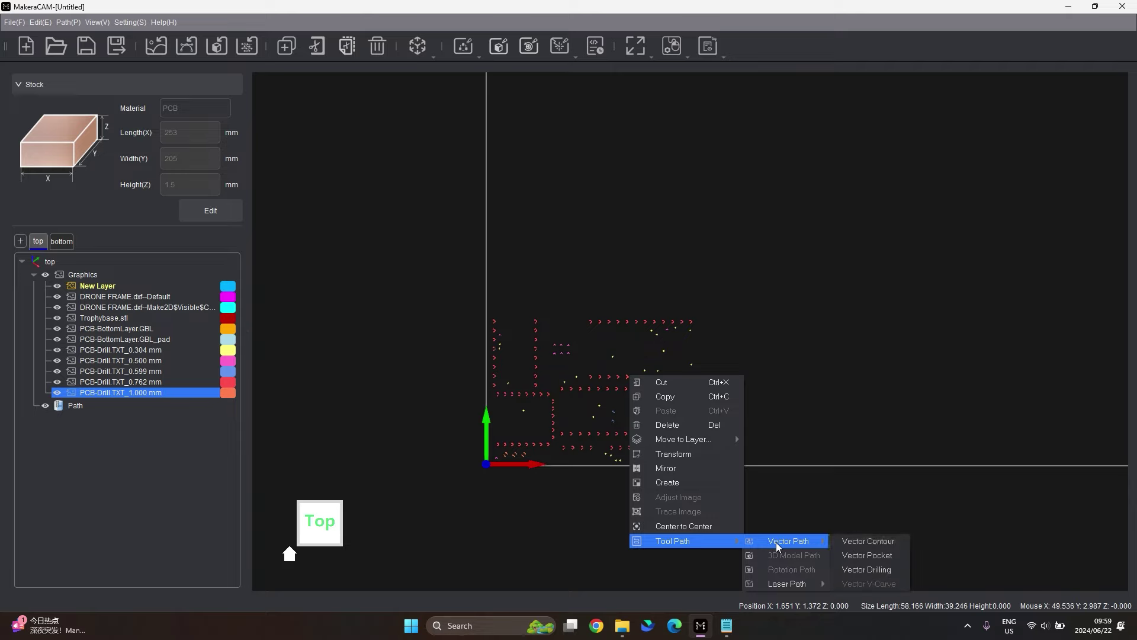
click(866, 569)
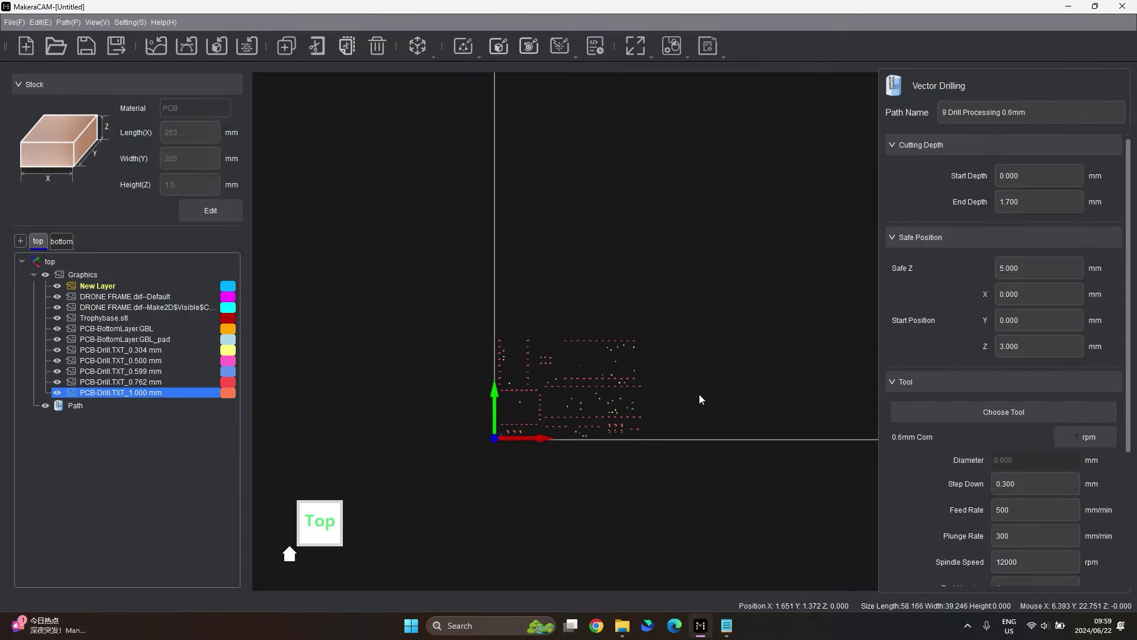
scroll(829, 322, up, 5)
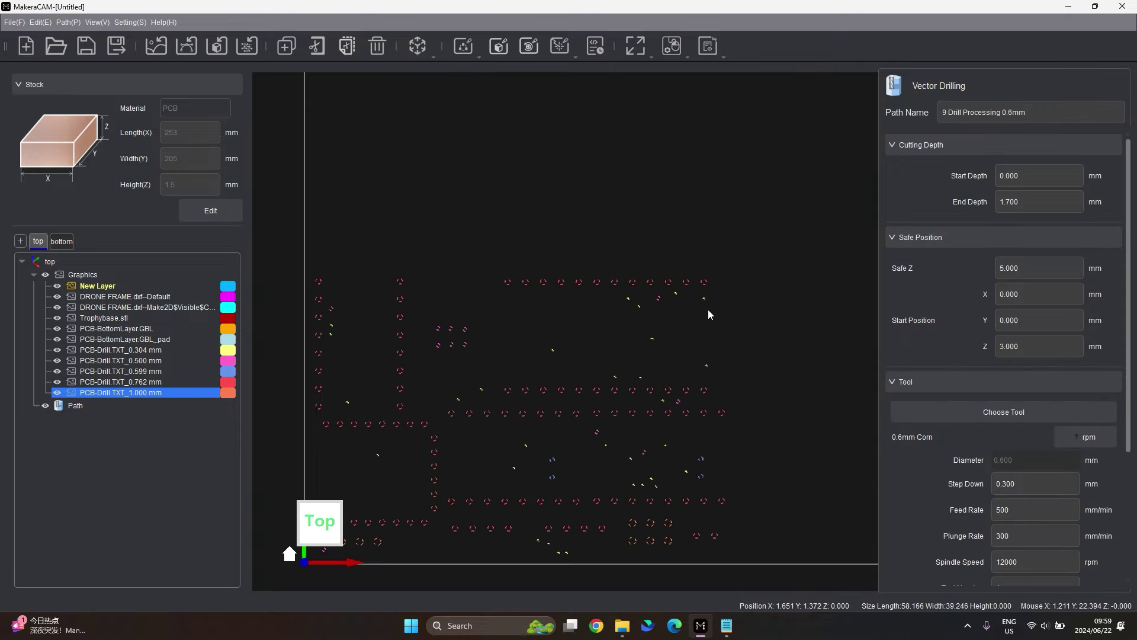
Choose the 0.2*3.5mm Drill as the tool and calculate the vector drilling path.
click(1011, 416)
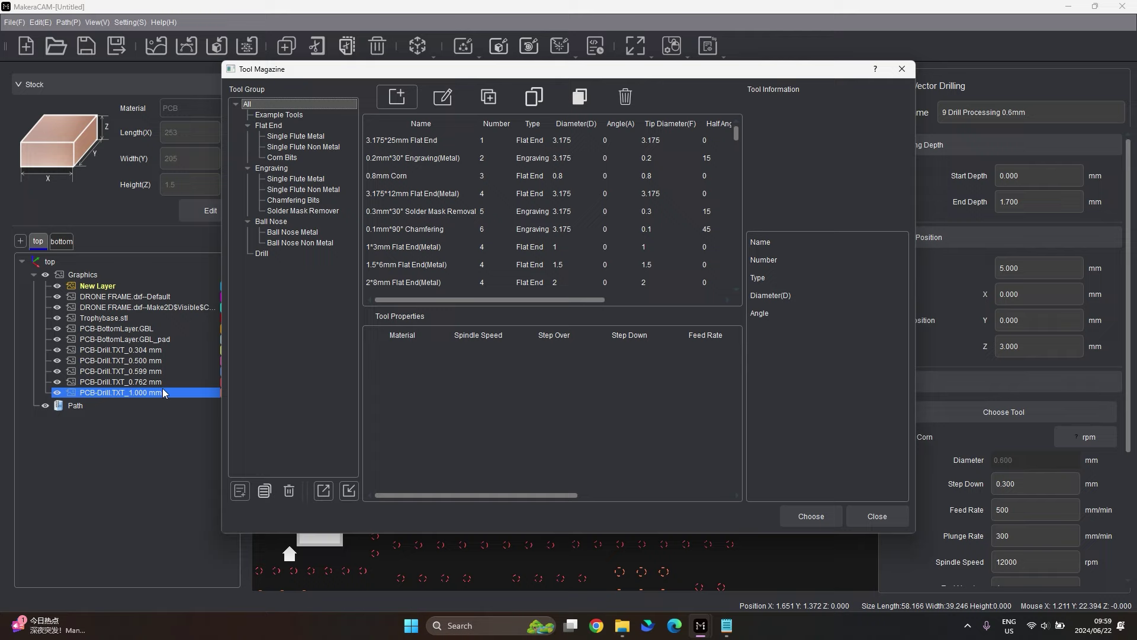
click(903, 69)
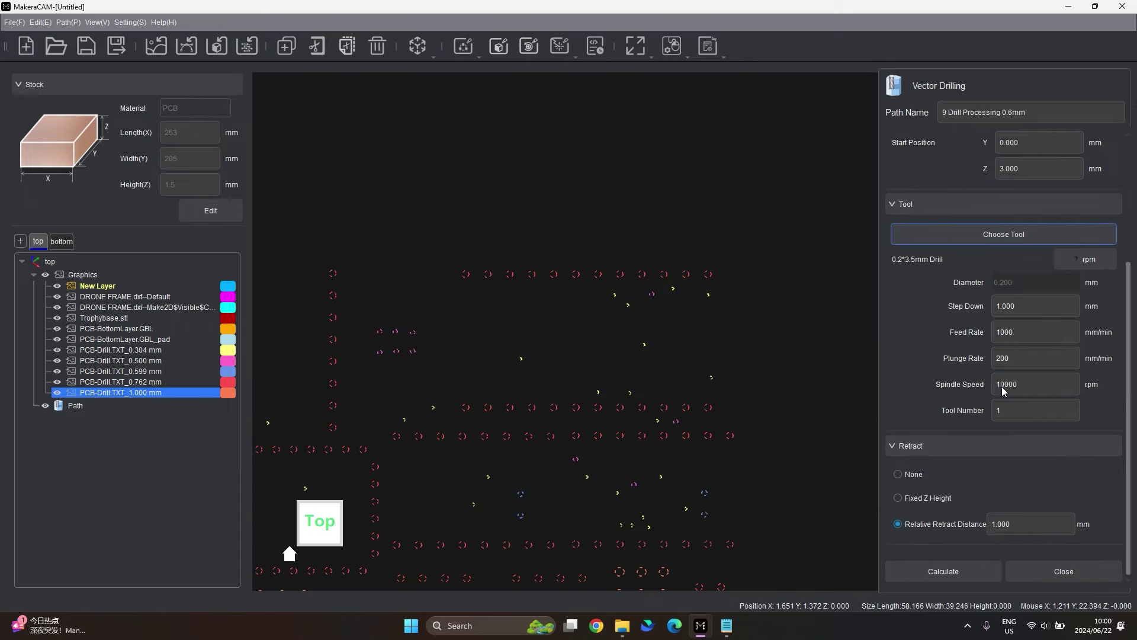
scroll(635, 271, down, 2)
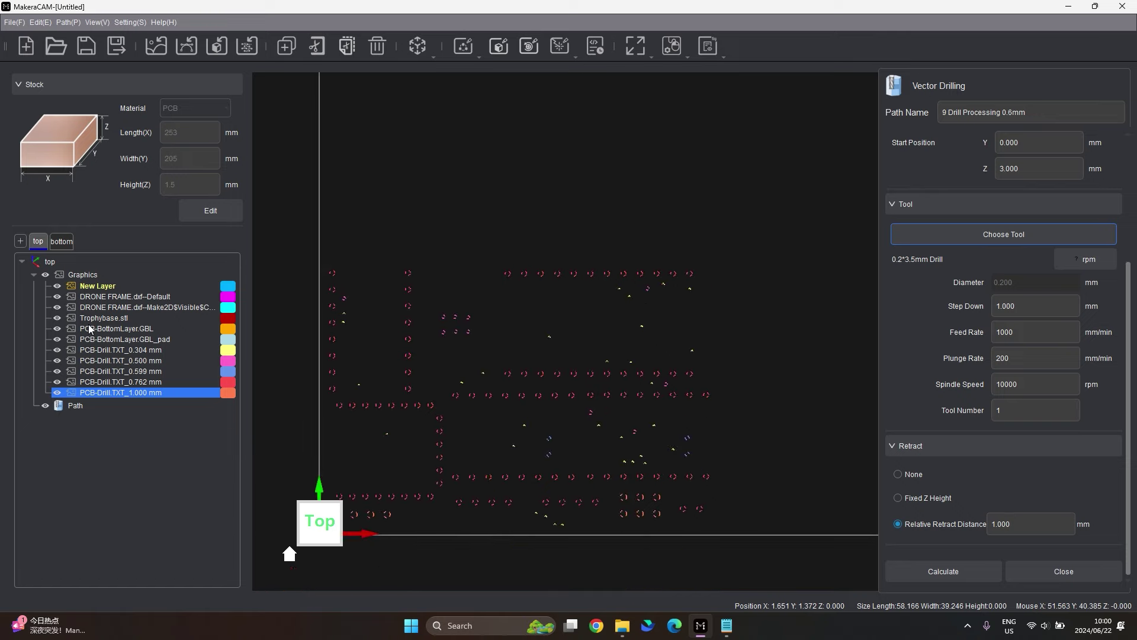
click(118, 351)
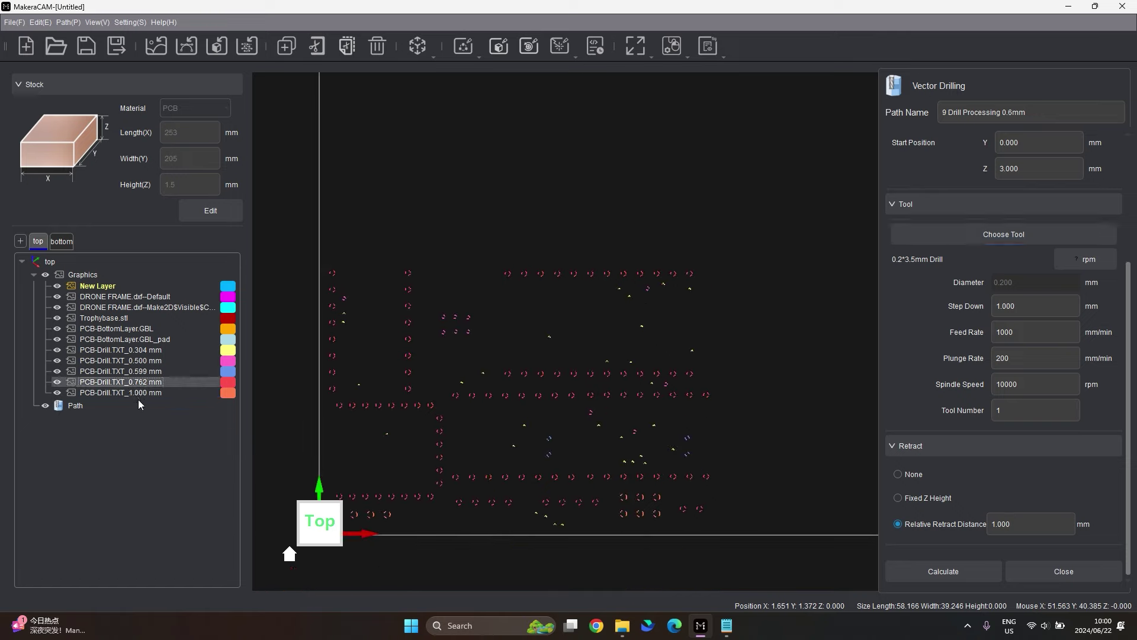
click(158, 350)
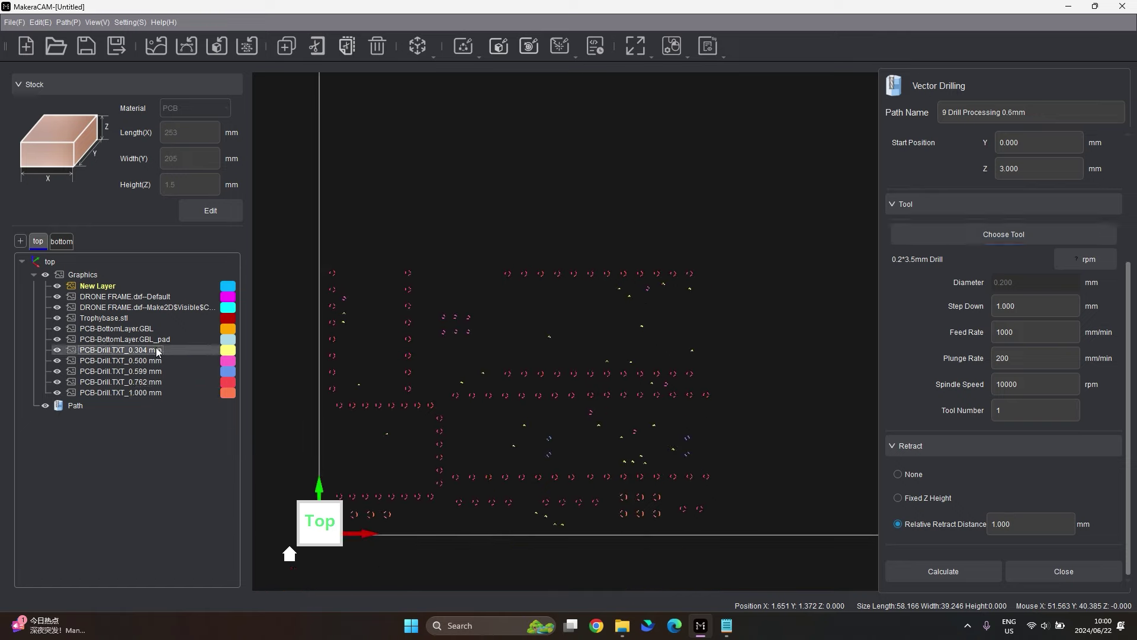
scroll(641, 407, down, 2)
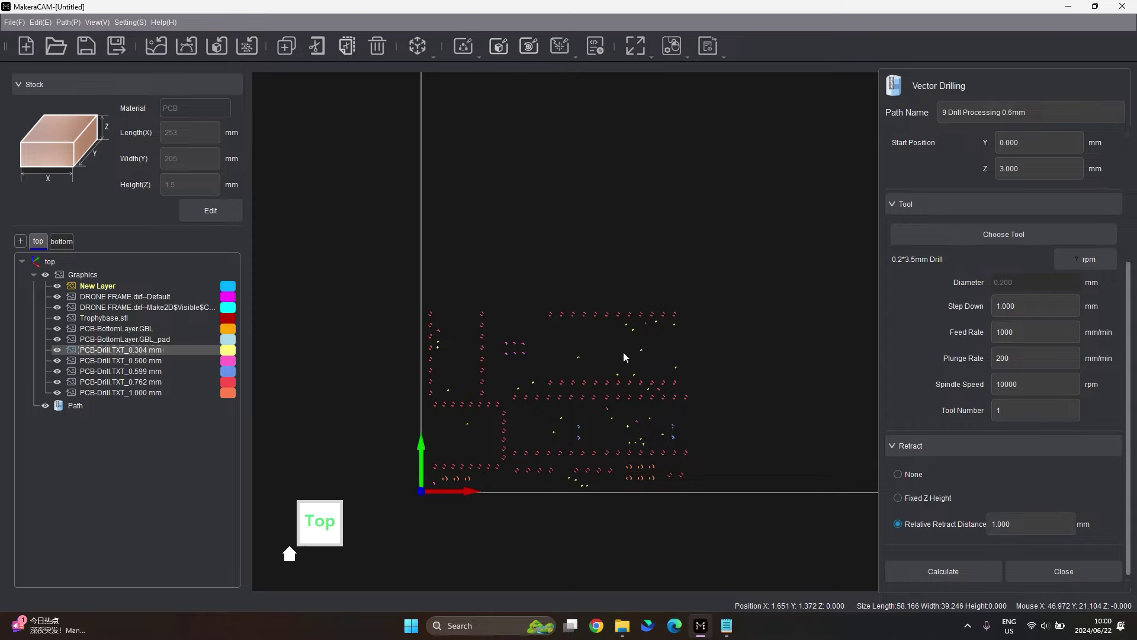
click(971, 571)
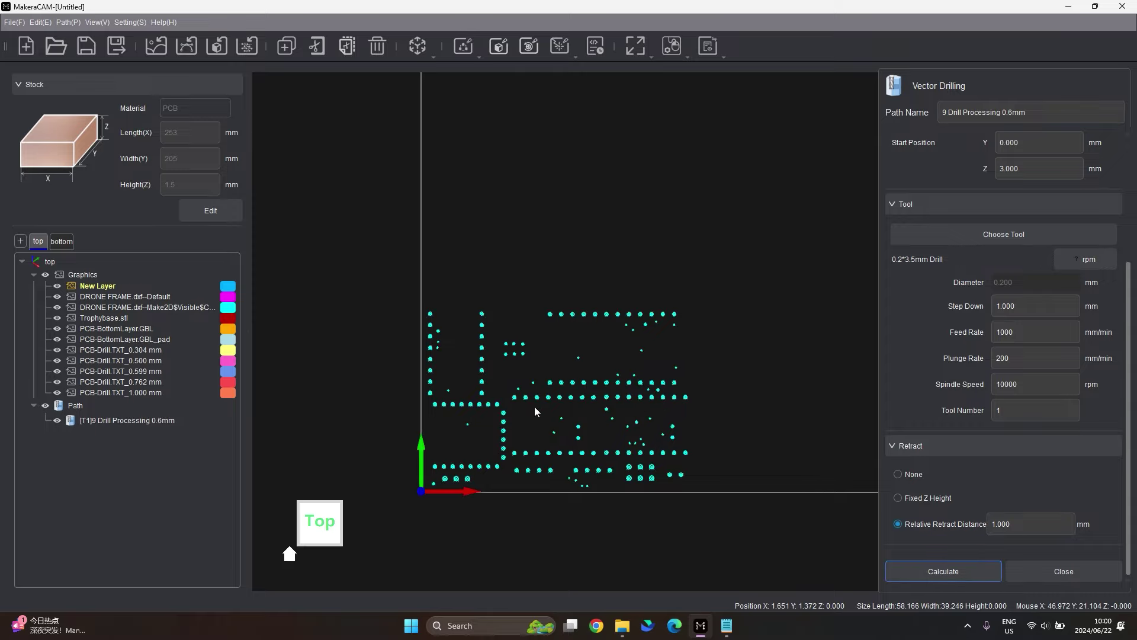
Examine the calculated drilling path in 3D from several angles and compare it with the end depth setting.
middle_drag(566, 409, 589, 320)
scroll(569, 449, up, 3)
scroll(569, 448, down, 3)
scroll(1072, 350, up, 3)
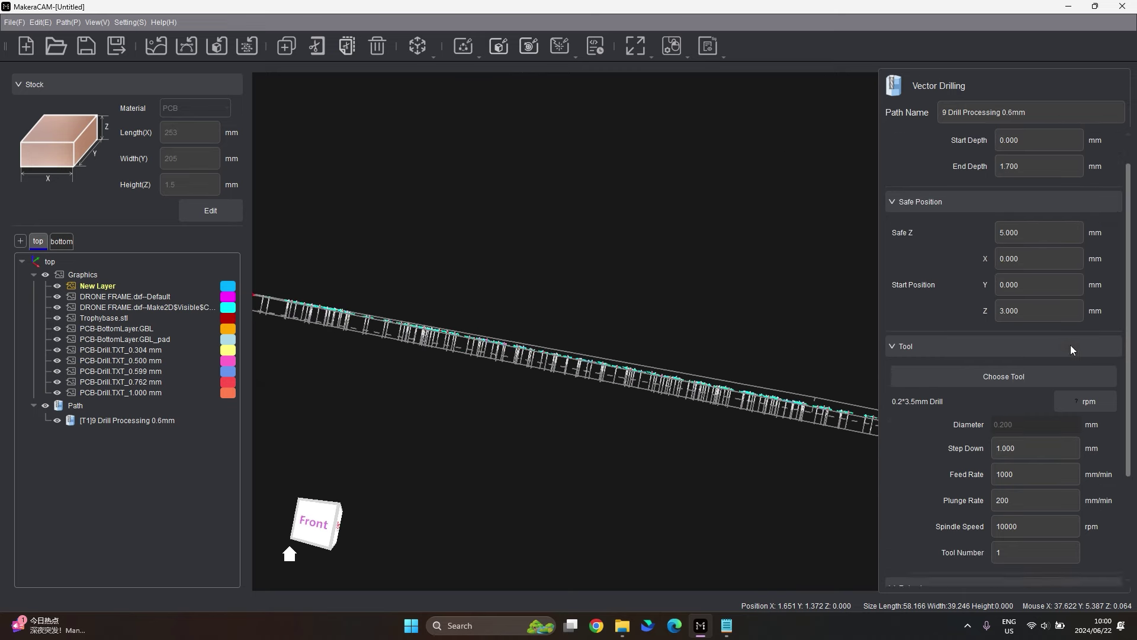
scroll(1072, 350, up, 1)
double_click(1013, 202)
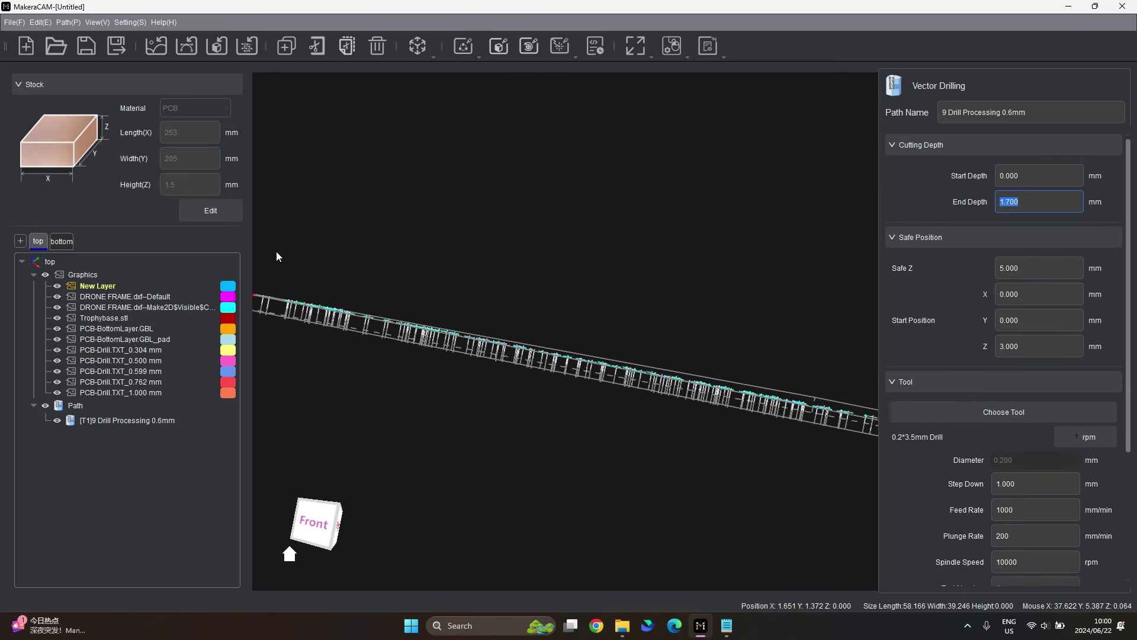
scroll(1052, 221, down, 5)
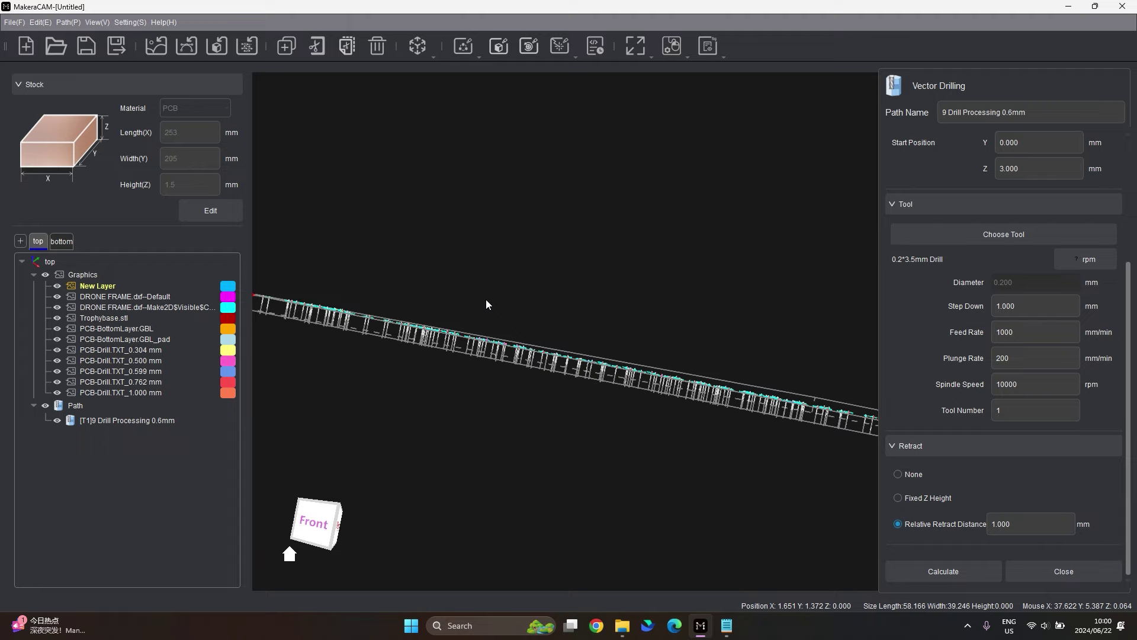
middle_drag(485, 300, 597, 402)
scroll(597, 402, down, 1)
scroll(536, 391, up, 3)
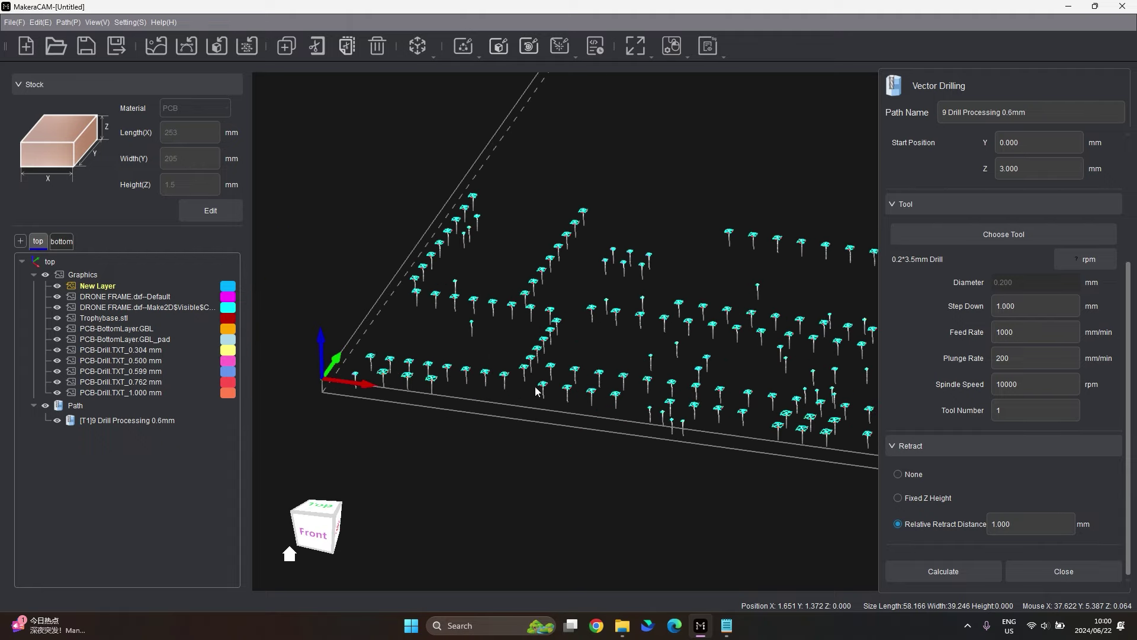
scroll(635, 419, up, 2)
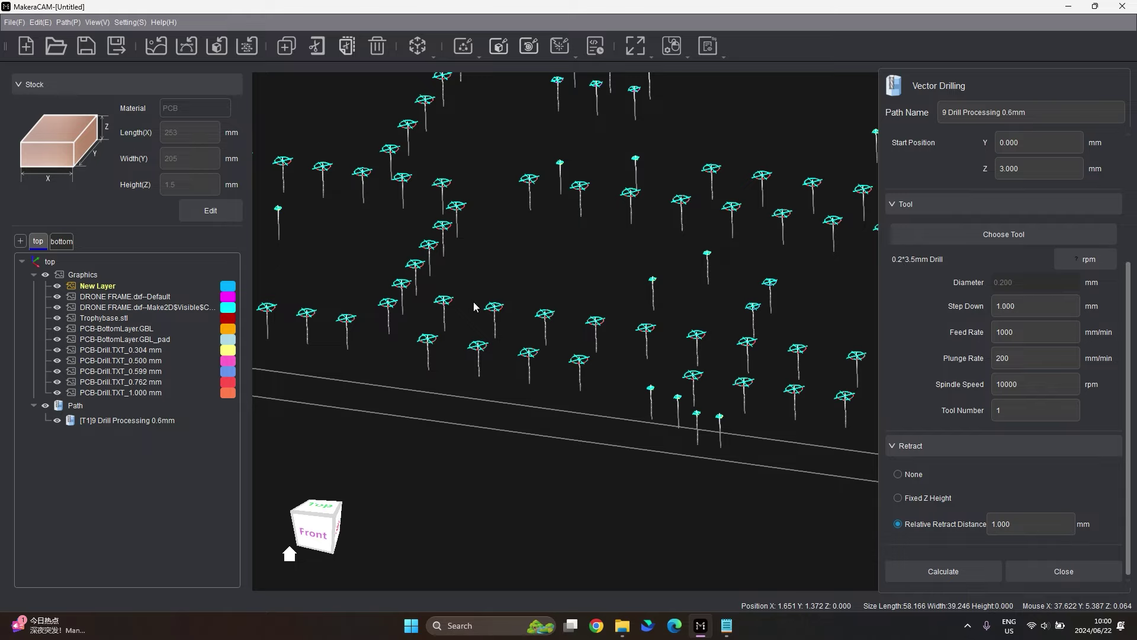
scroll(574, 352, down, 6)
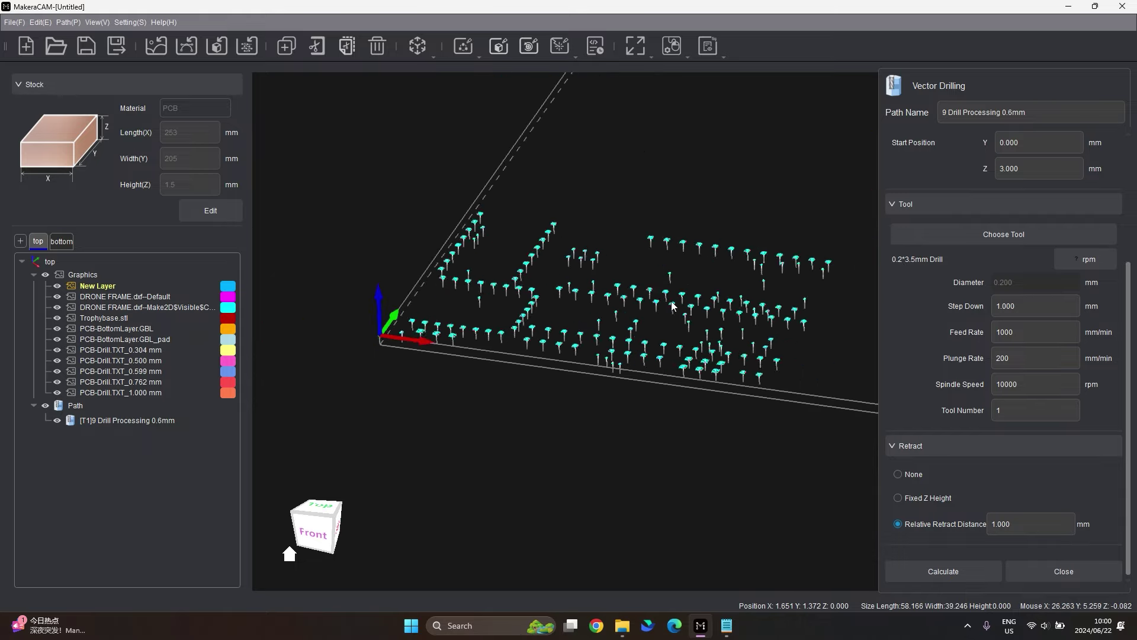
Hide the 0.500, 0.599, 0.762 and 1.000 mm drill layers and the calculated drilling path.
right_click(130, 354)
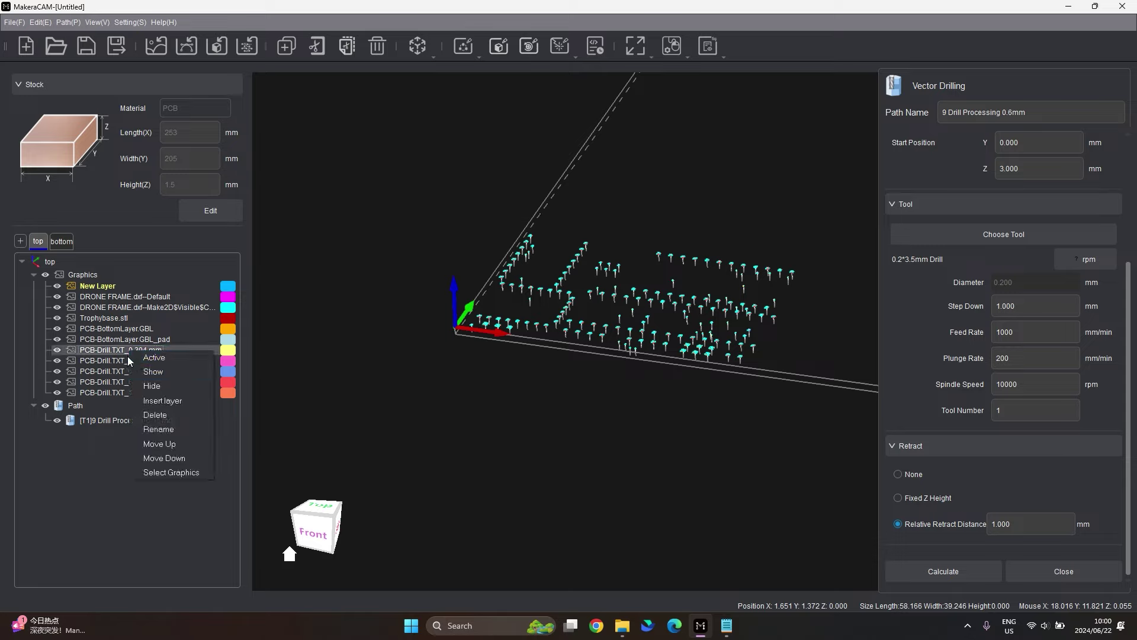
click(121, 358)
click(57, 360)
click(57, 371)
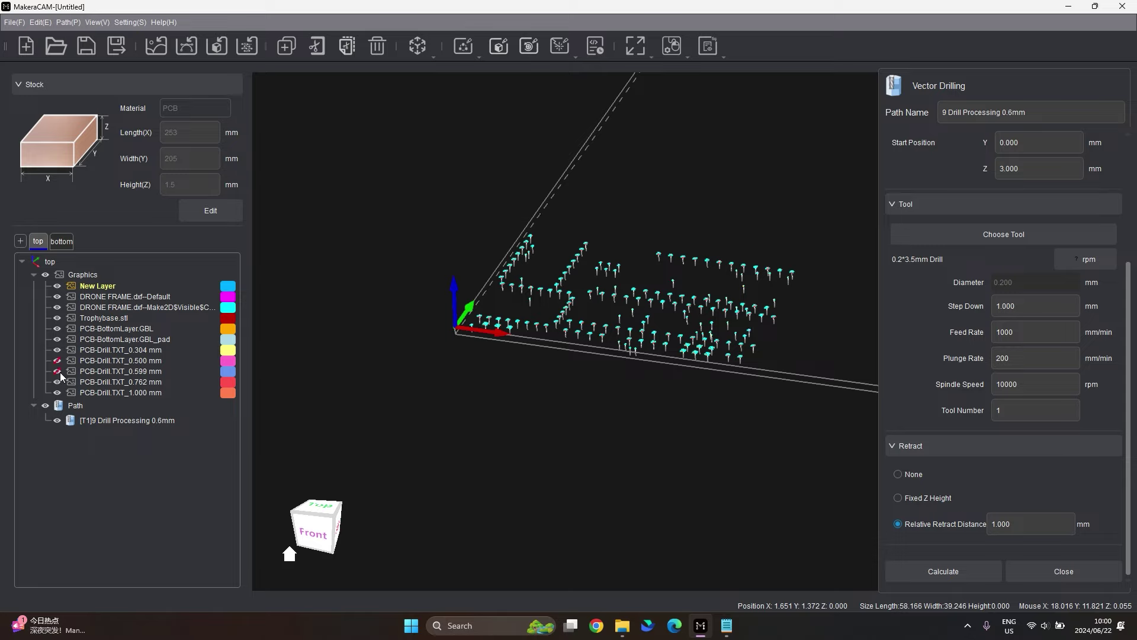
click(57, 381)
click(57, 392)
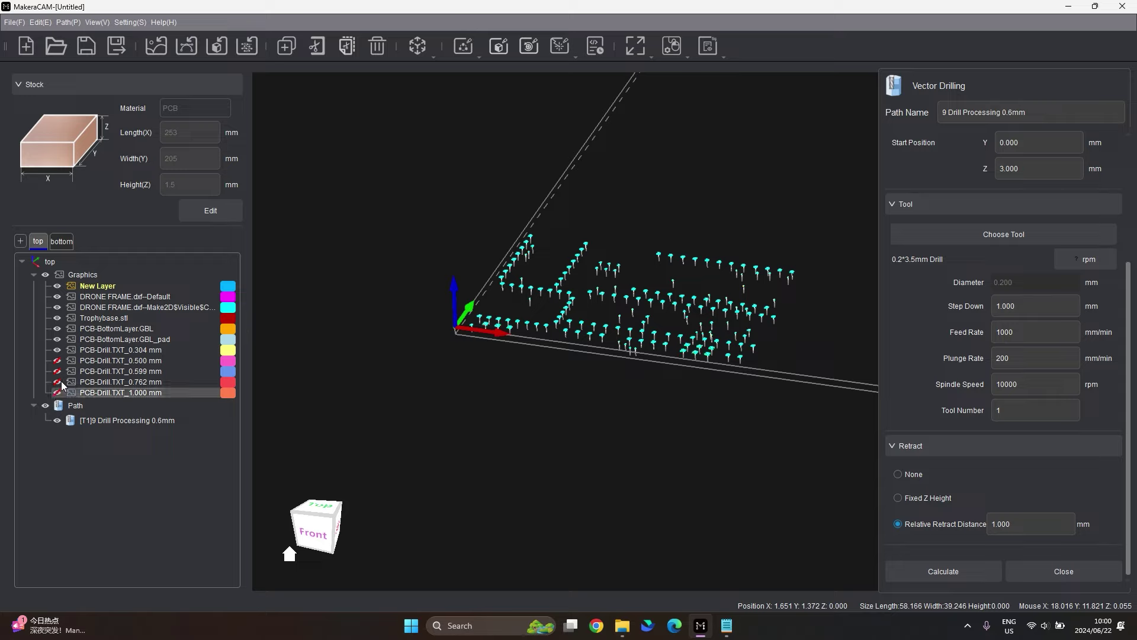
click(57, 420)
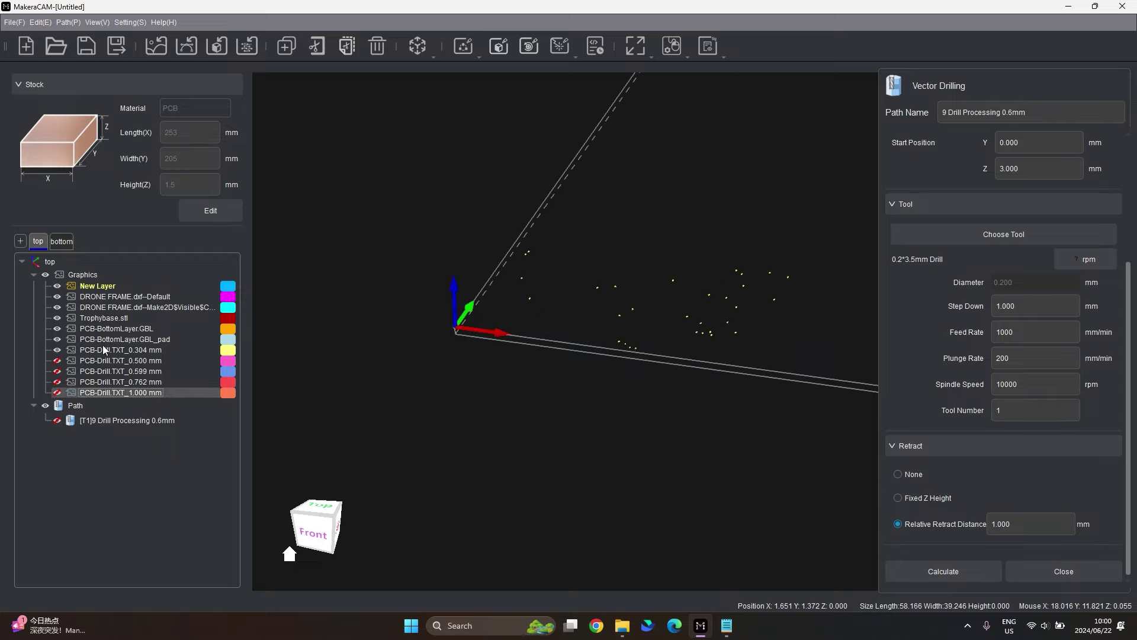
Select the 0.304 mm drill holes, close the Vector Drilling settings and delete the selected holes.
drag(829, 231, 680, 382)
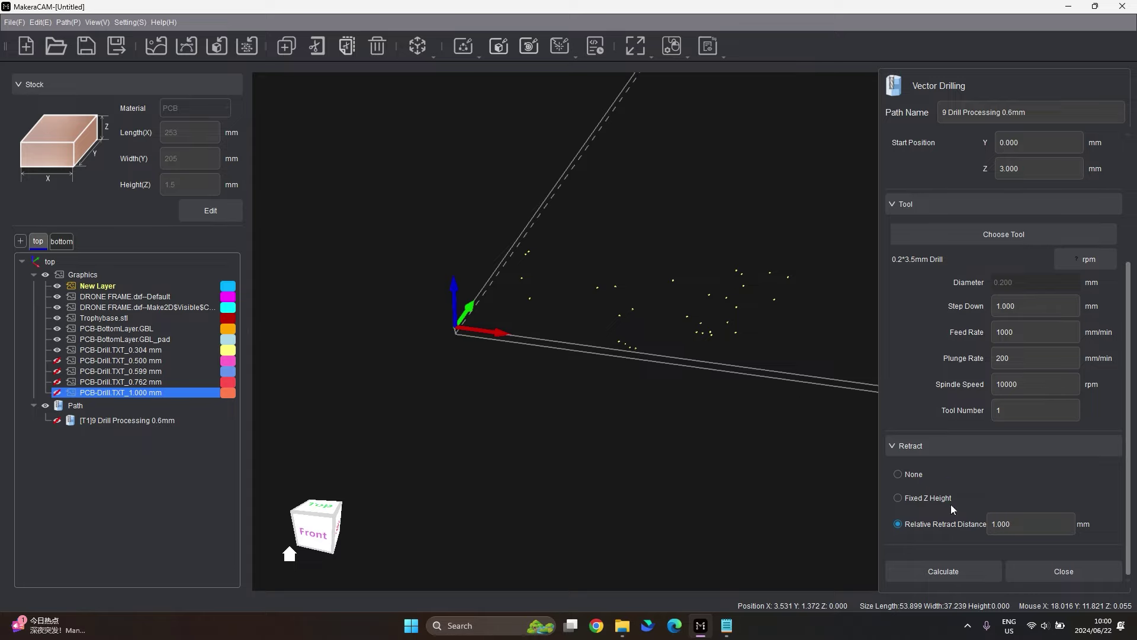
click(1077, 572)
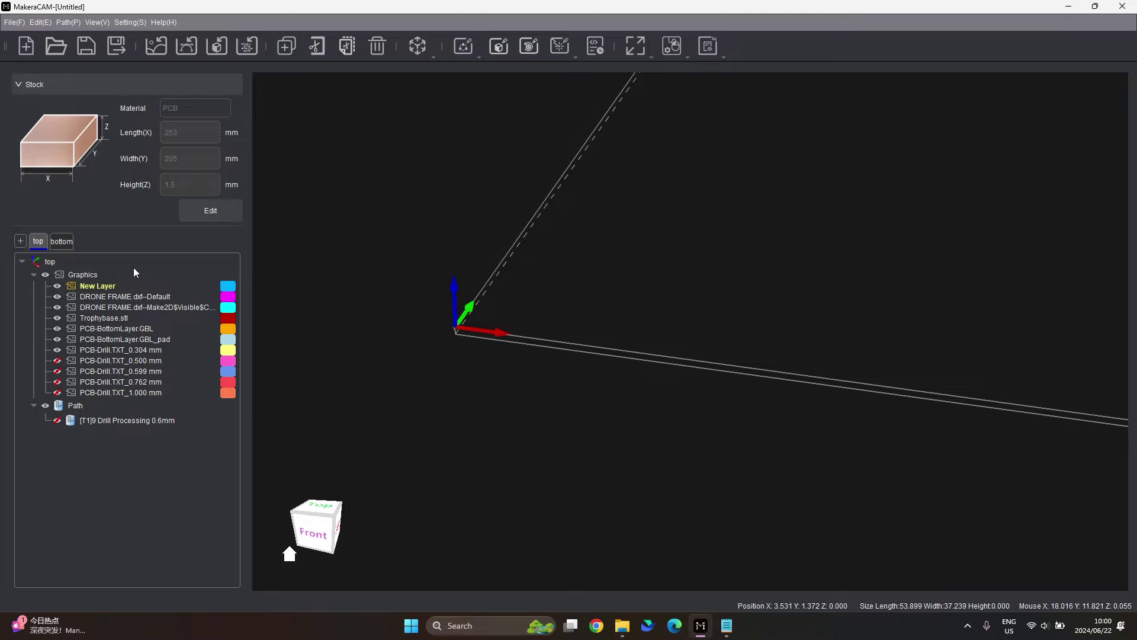
Import the tshirt logo vector file from the Cam video docs folder onto the top side.
click(157, 48)
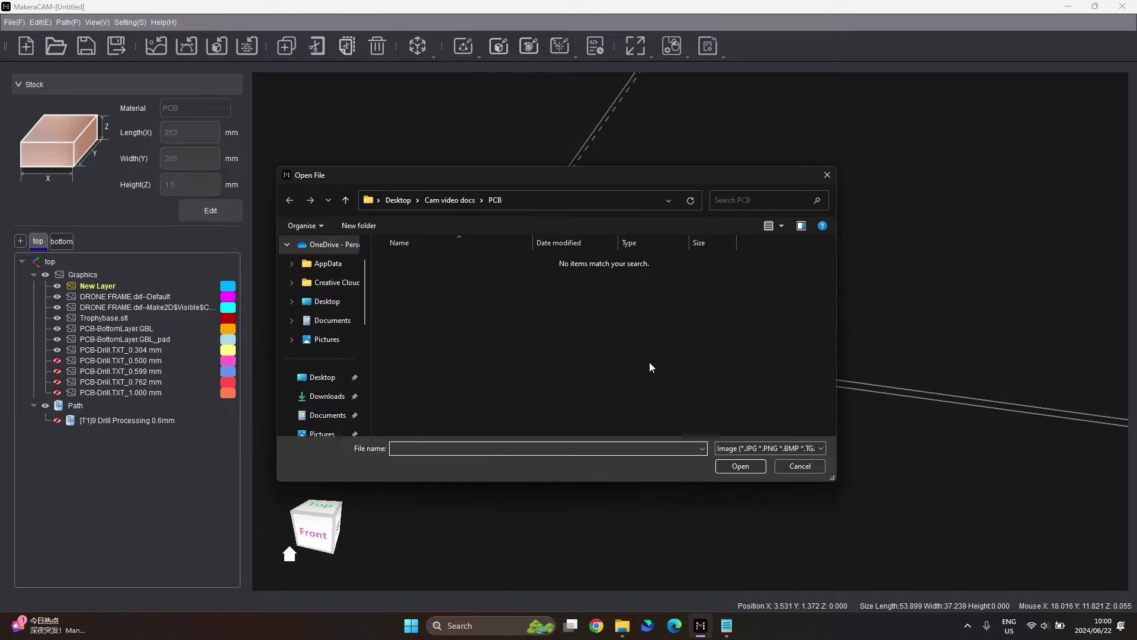
click(827, 174)
click(186, 46)
click(451, 200)
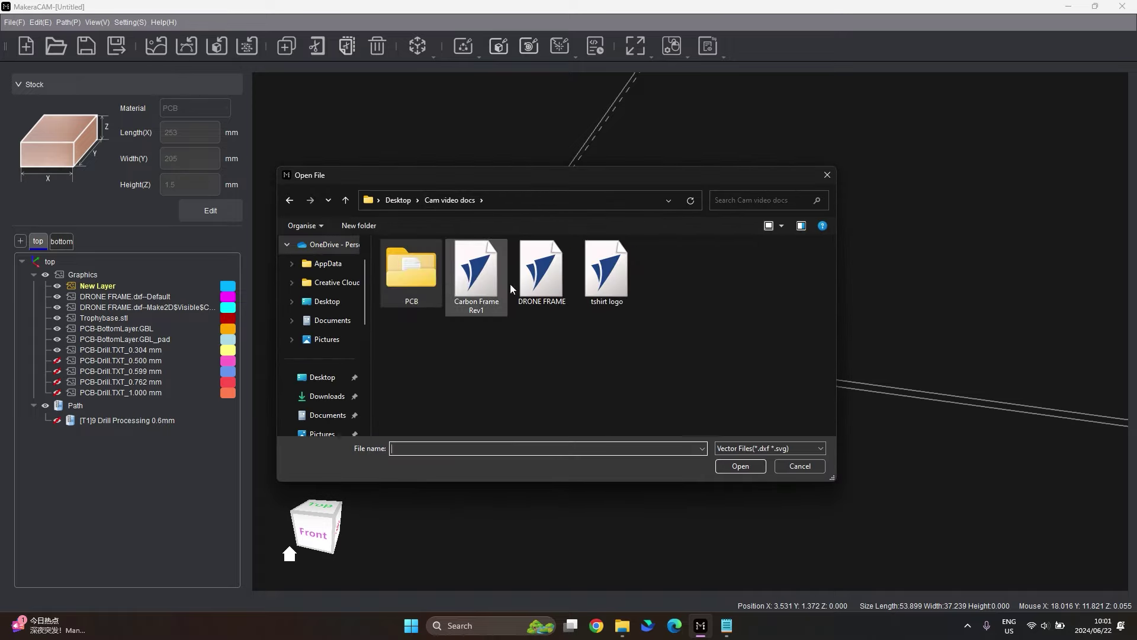
click(606, 272)
click(740, 466)
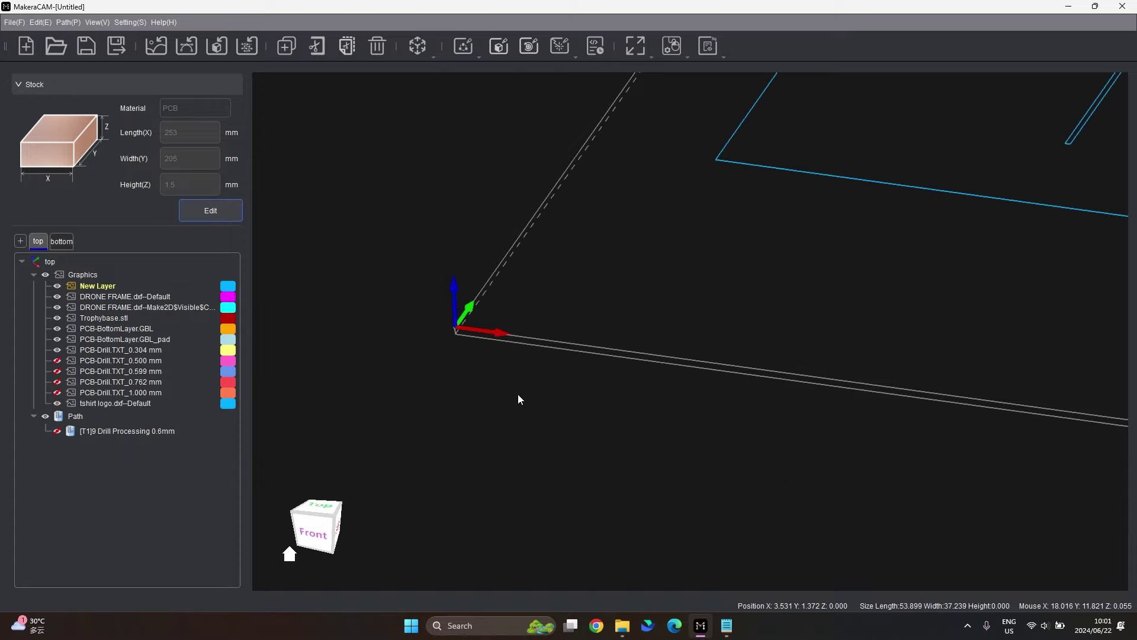
scroll(517, 399, down, 5)
middle_drag(536, 382, 657, 425)
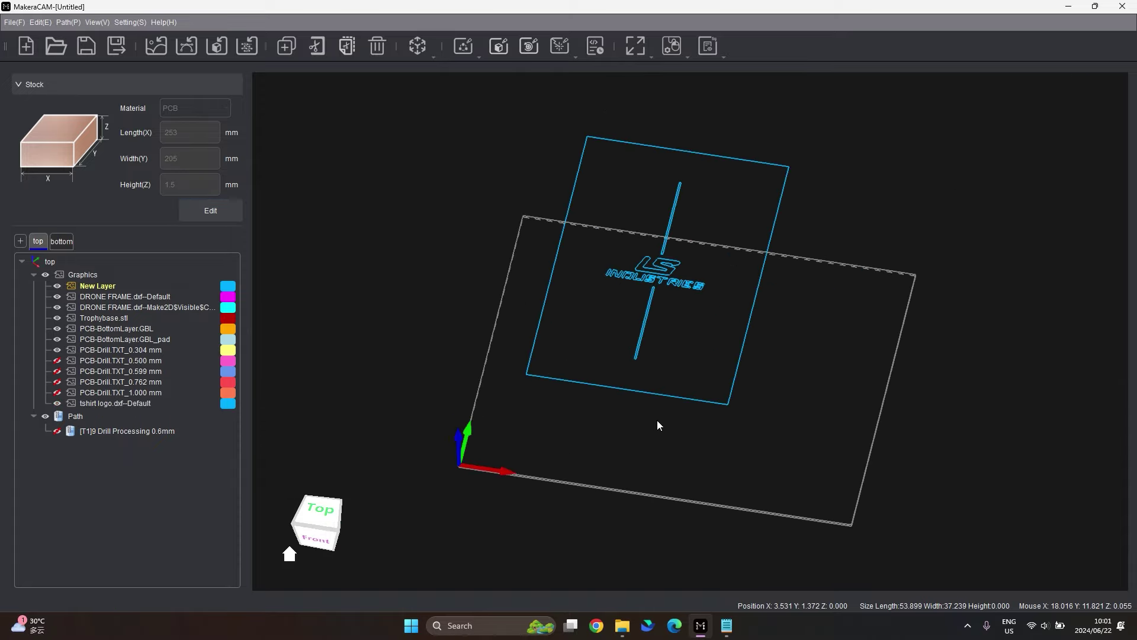
Select the whole imported logo drawing and transform its lower-left anchor to X 0 and Y 0.
drag(824, 100, 421, 409)
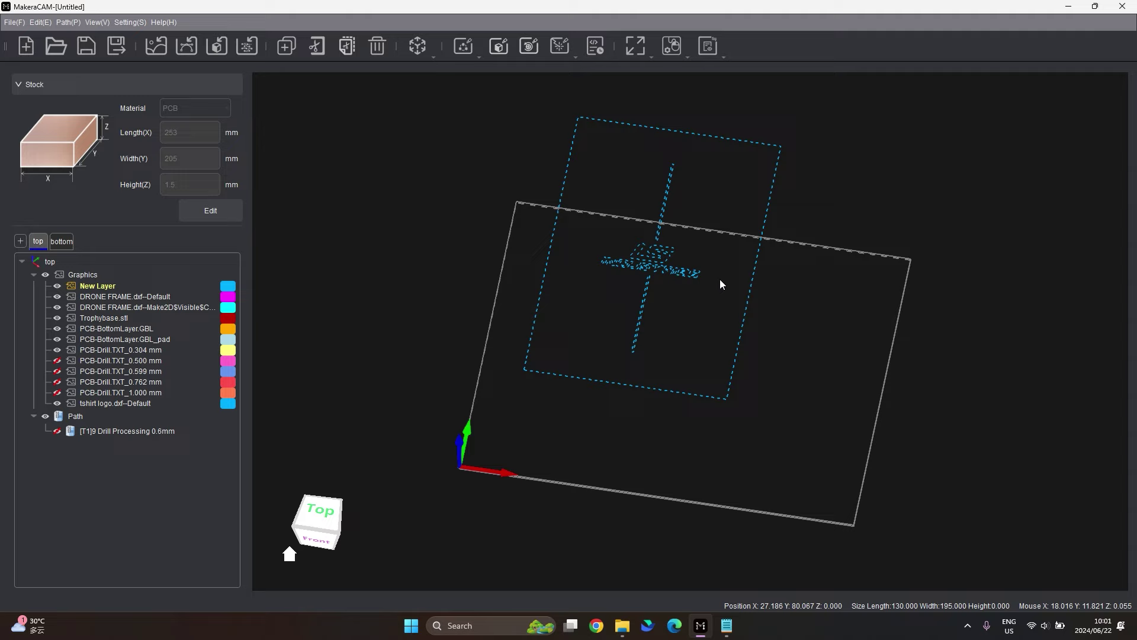
key(ctrl+t)
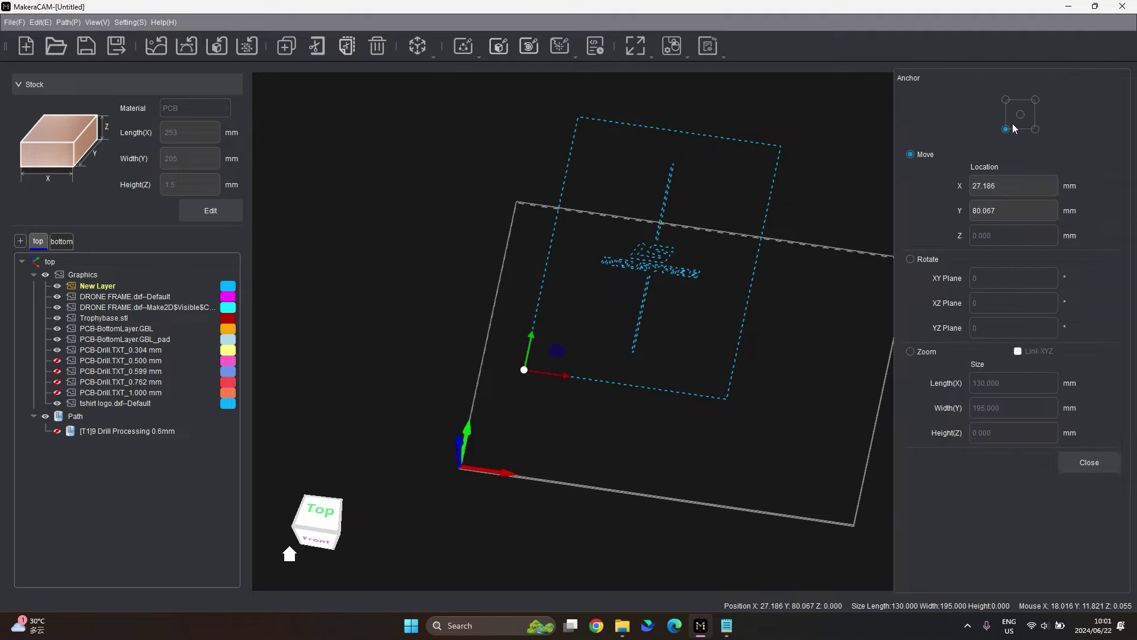
click(971, 187)
text(0)
key(Tab)
text(0)
key(Return)
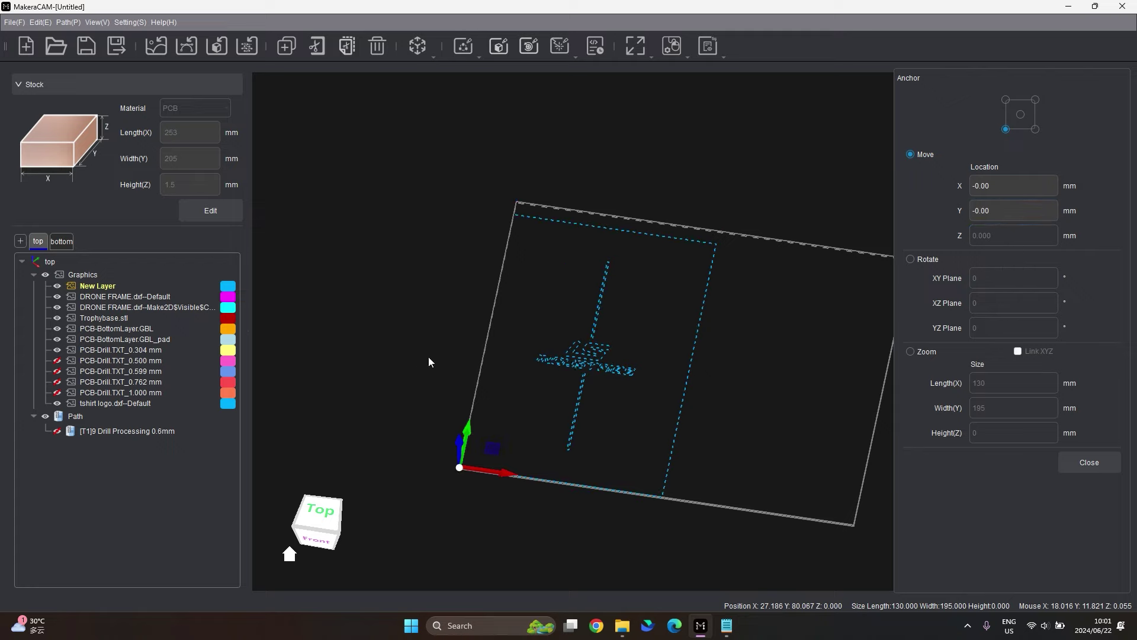
Select the logo's LS Industries lettering and add the narrow bars above and below it to the selection.
scroll(616, 297, up, 5)
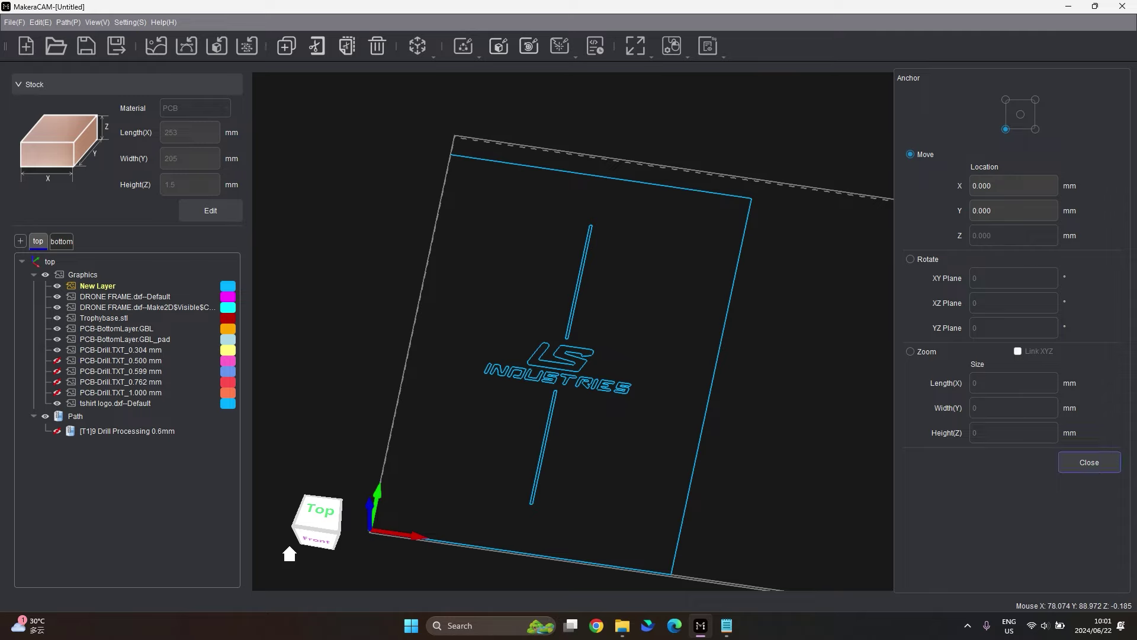
drag(656, 274, 480, 441)
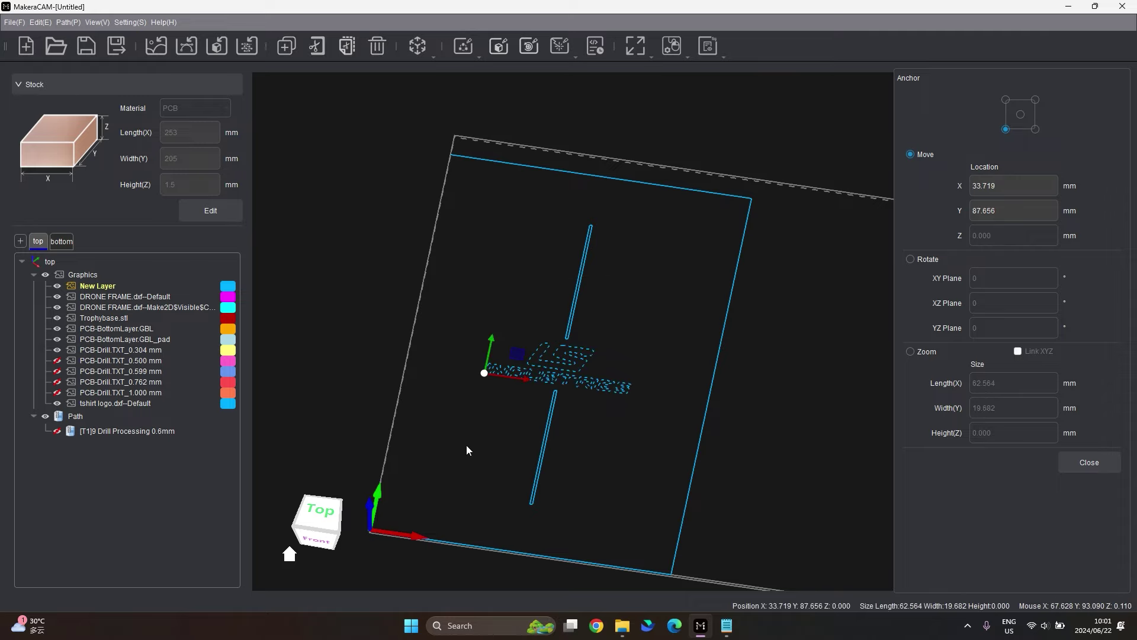
shift+drag(625, 204, 553, 279)
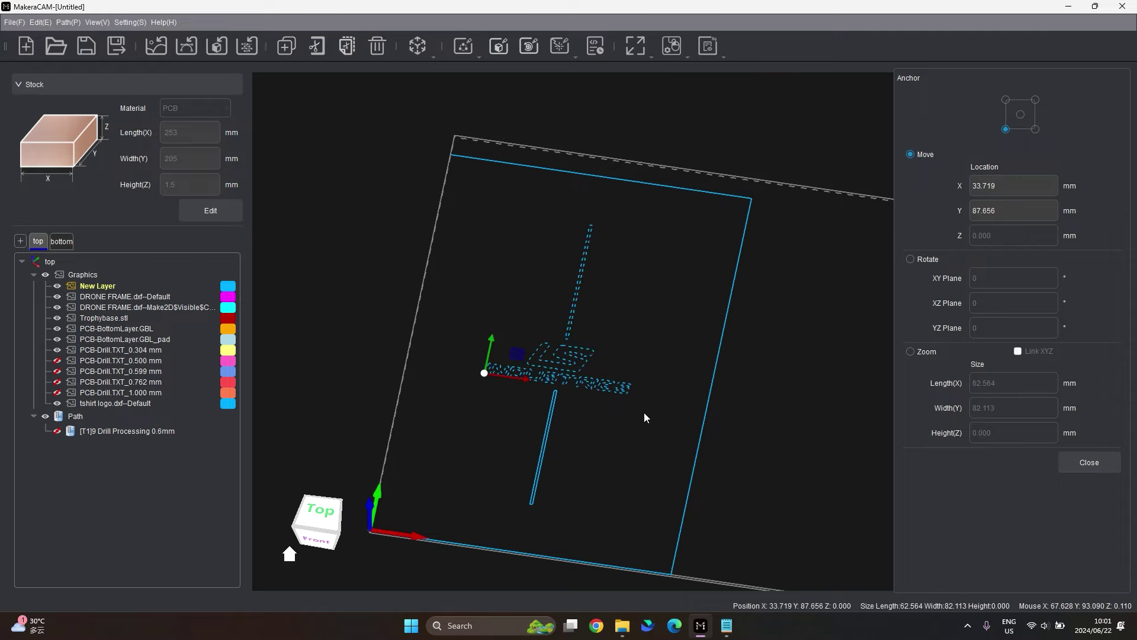
shift+drag(652, 362, 533, 482)
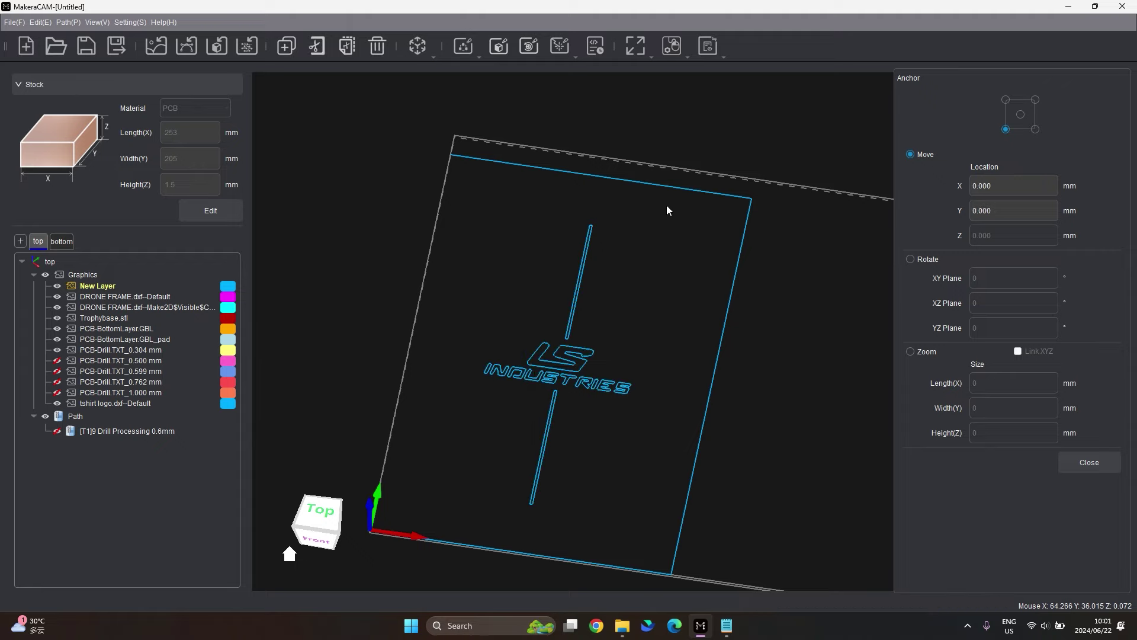
Reselect the LS Industries lettering together with both narrow bars, leaving out the outer rectangle.
drag(668, 205, 531, 403)
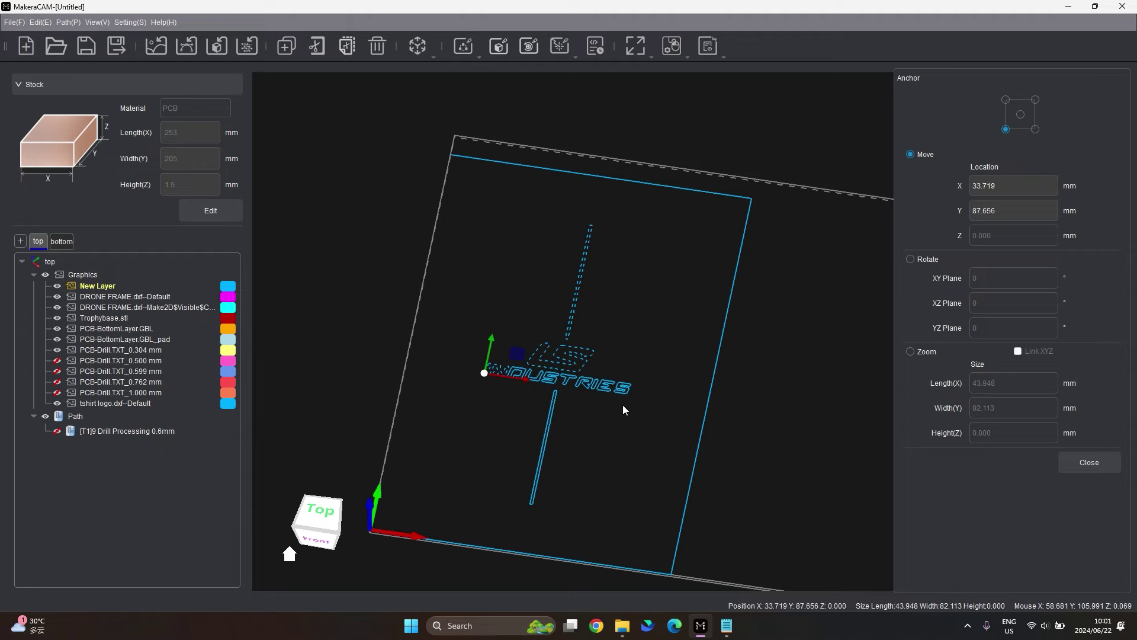
shift+drag(643, 390, 588, 441)
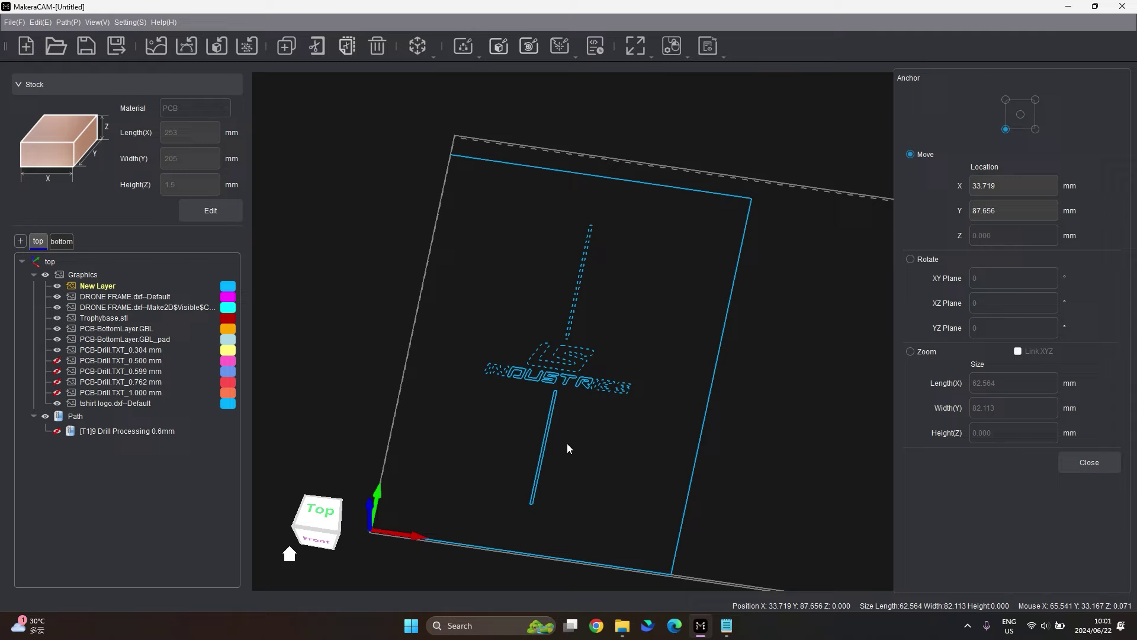
drag(638, 325, 475, 487)
drag(675, 199, 465, 513)
Create a Laser Vector path named laser from the selected logo graphics and calculate it.
right_click(570, 337)
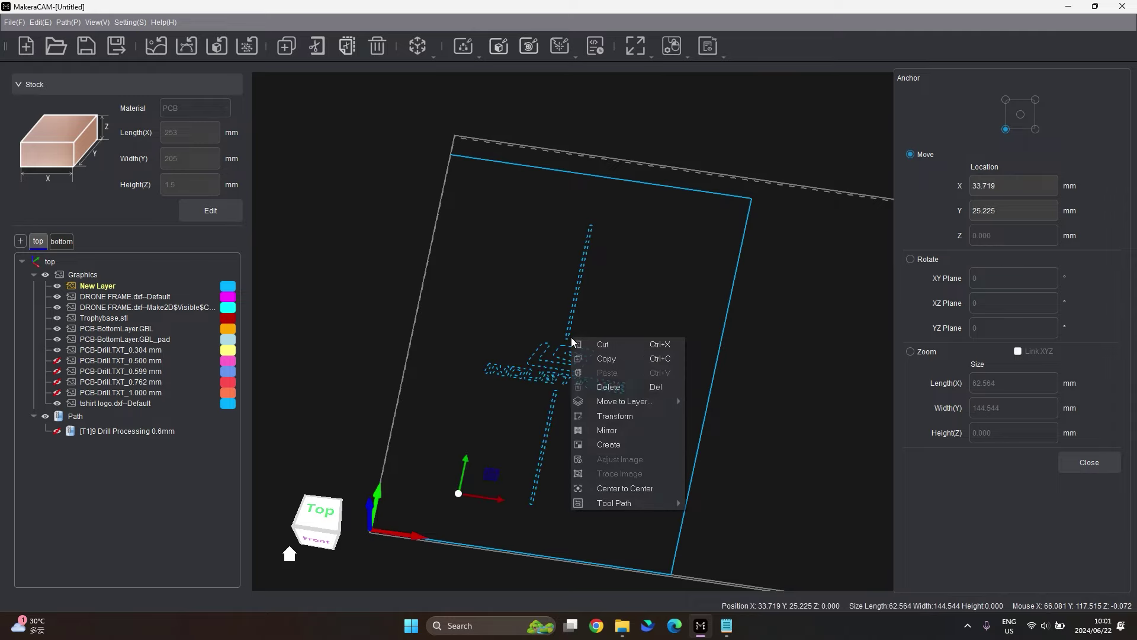
mouse_move(618, 503)
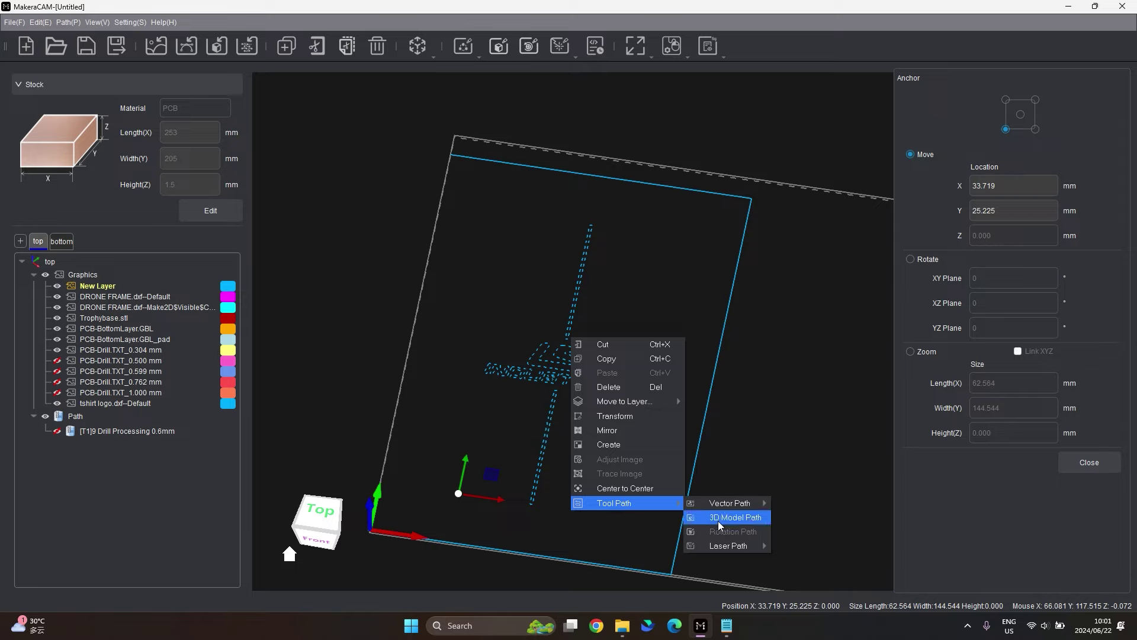
mouse_move(735, 545)
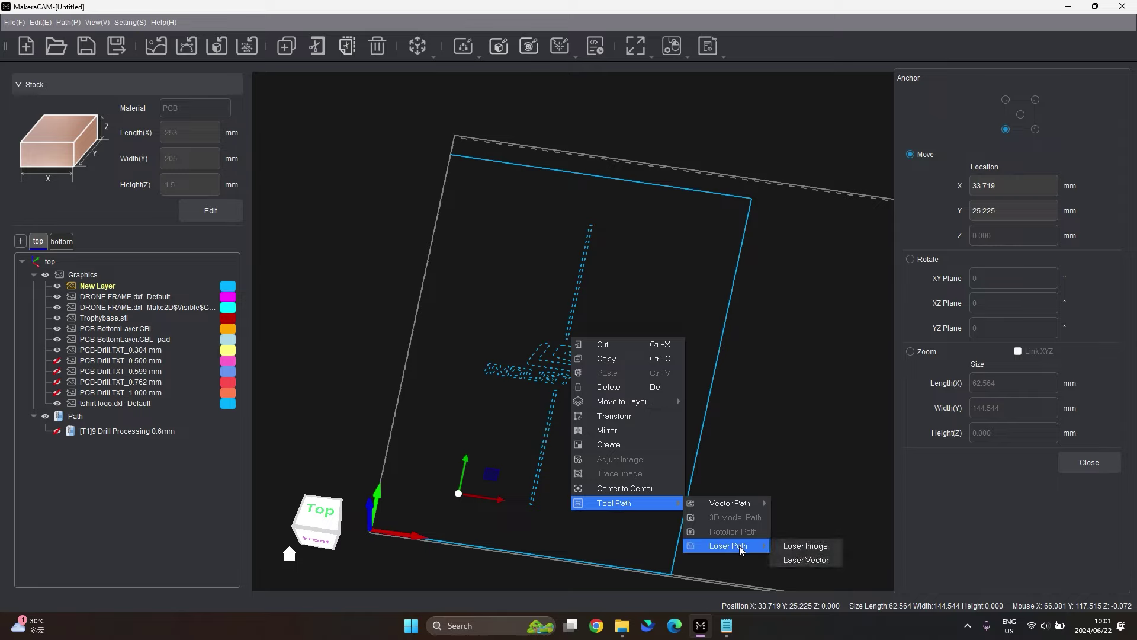
click(809, 561)
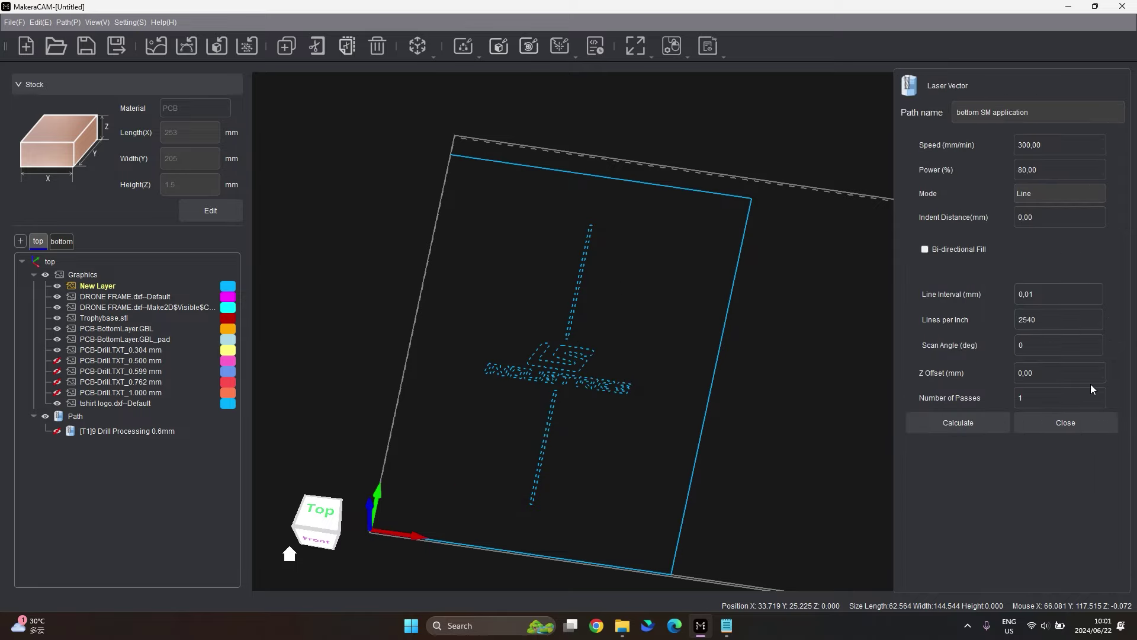
click(997, 112)
drag(997, 112, 955, 110)
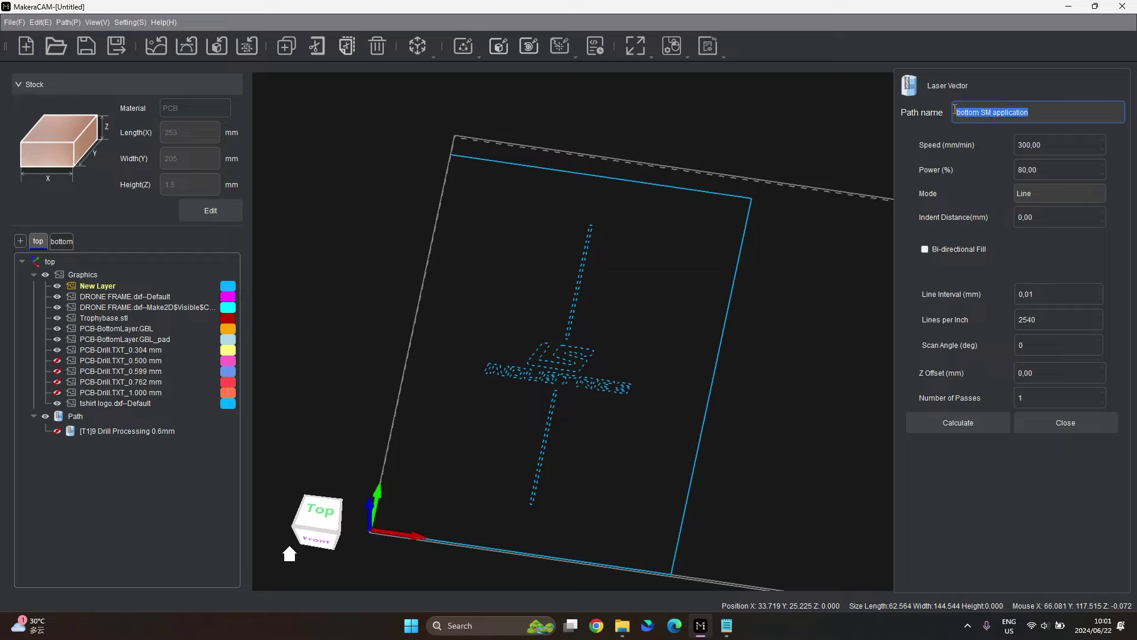
text(laser)
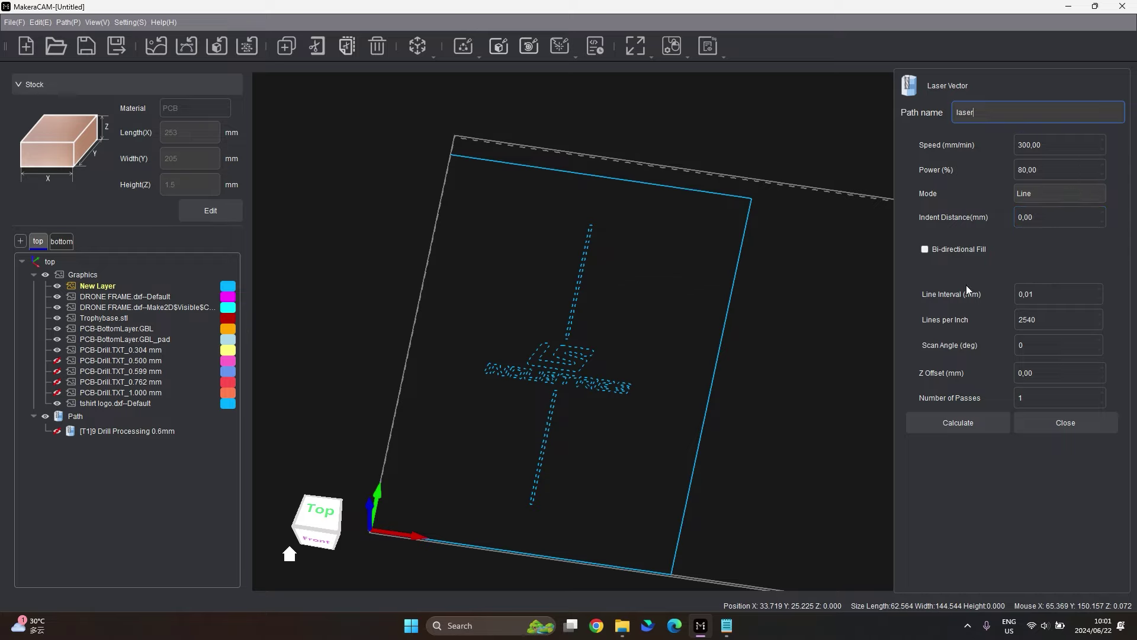
click(1003, 423)
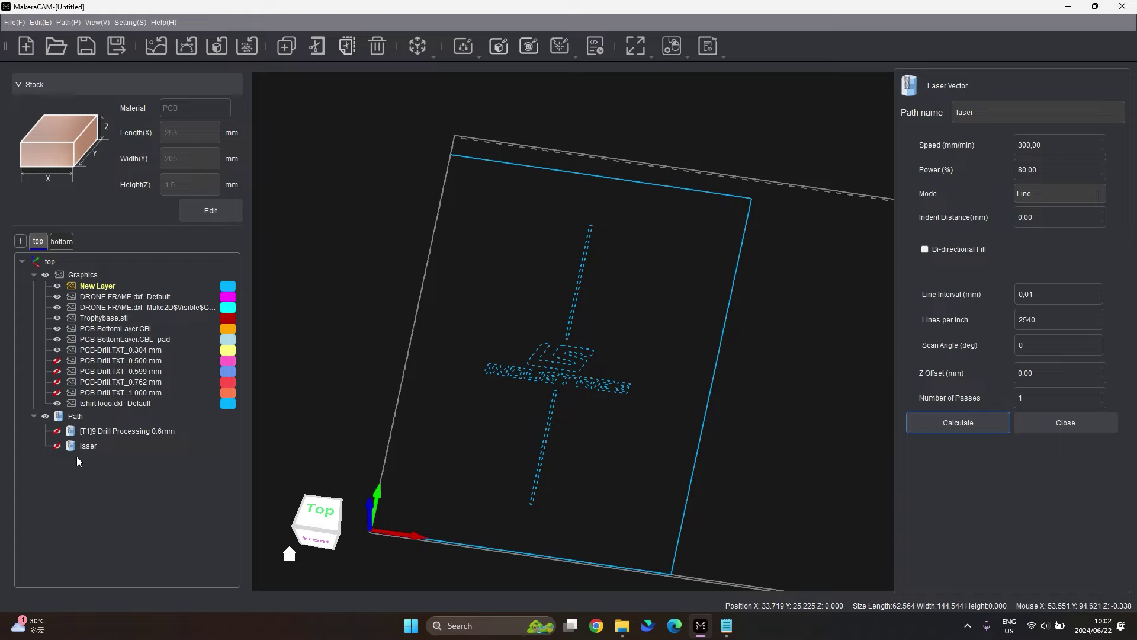
Show the laser path, examine its outlines and its speed and power fields, and close the Laser Vector settings.
click(58, 448)
scroll(577, 359, up, 3)
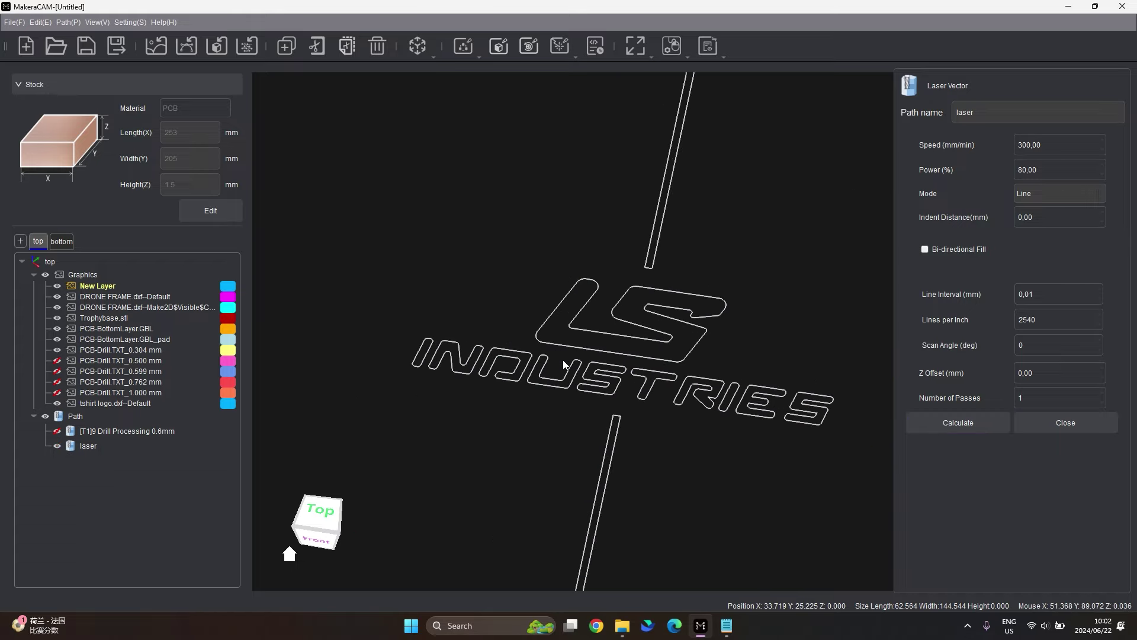
drag(591, 281, 706, 300)
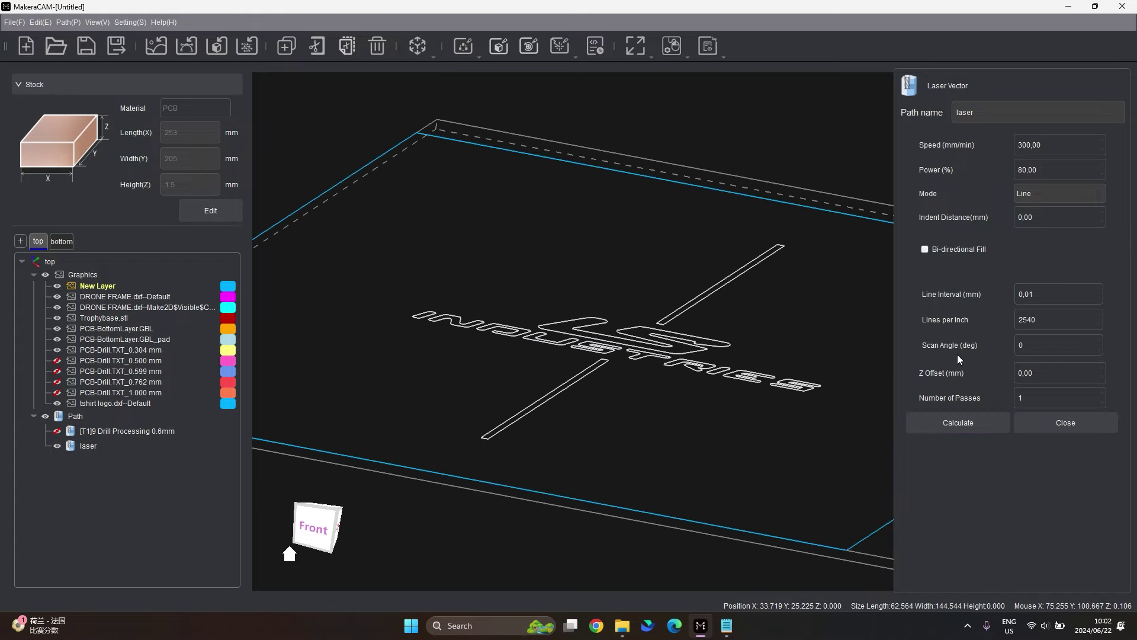
click(1072, 140)
click(1037, 167)
click(1066, 423)
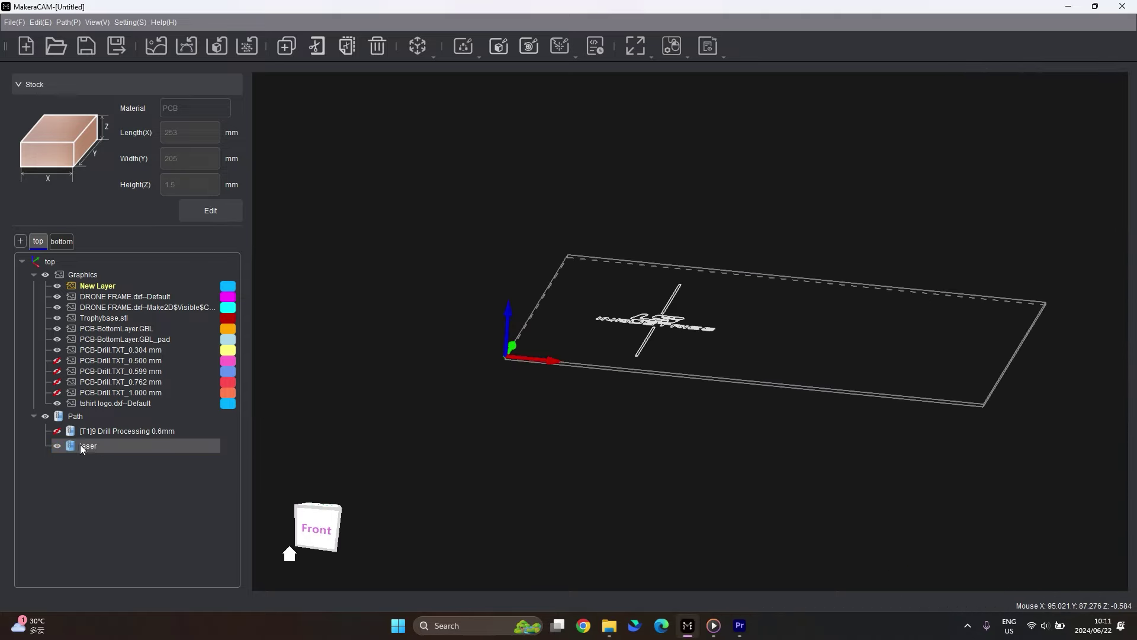
Hide the laser path and import the Asset 14@2x image from the Cam video docs folder.
click(57, 446)
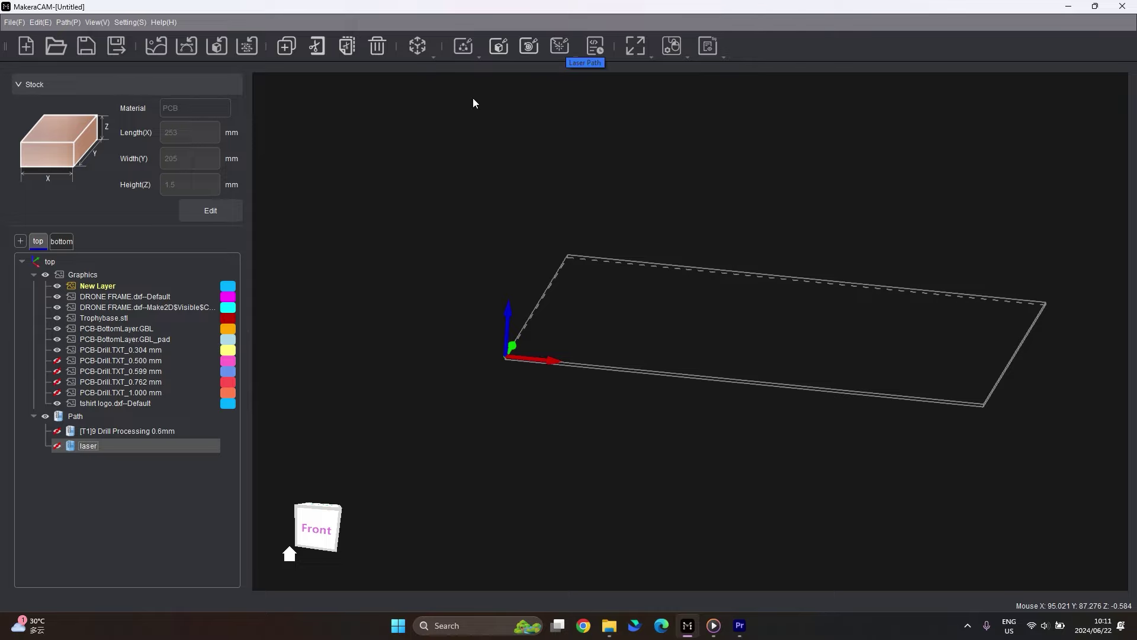
click(247, 46)
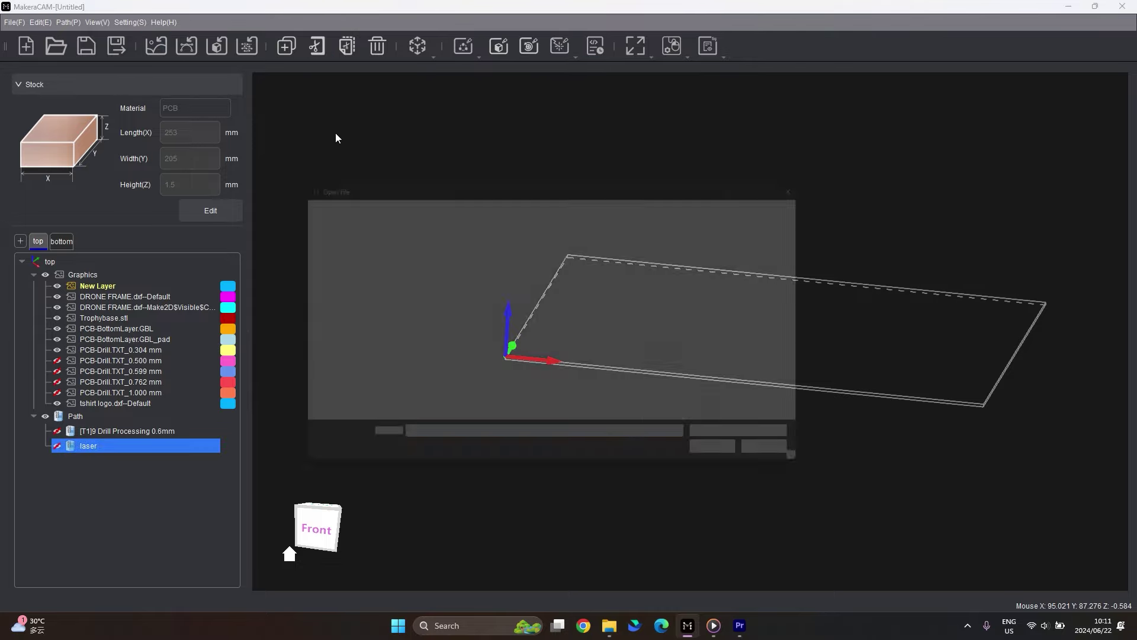
click(467, 288)
click(740, 466)
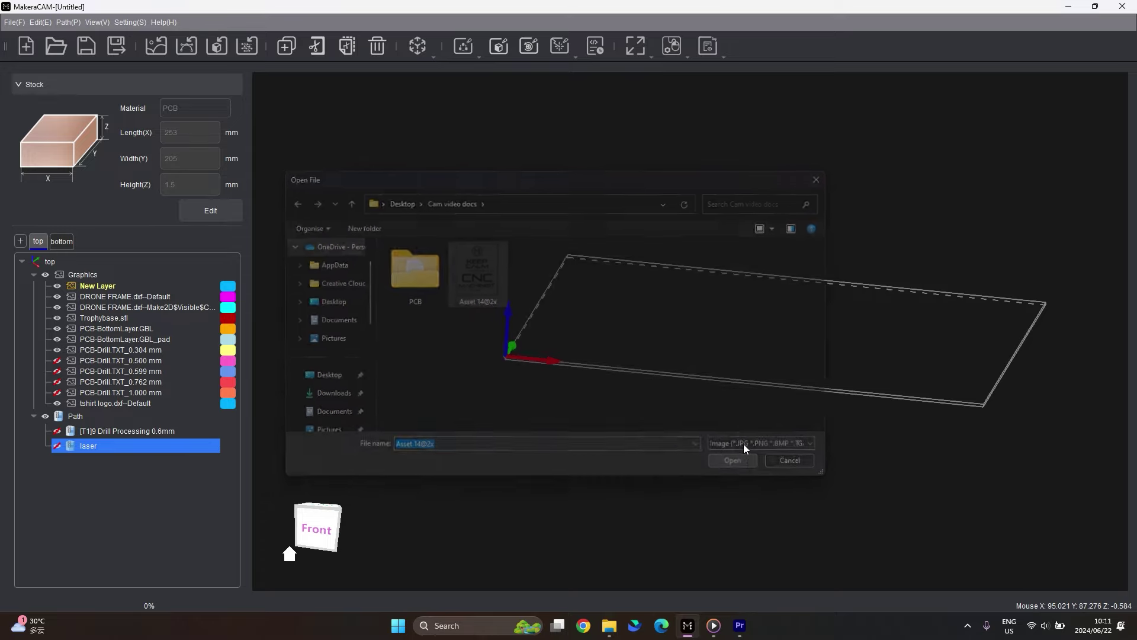
View the stock from the top and move the imported image onto it, to about X 5.7 and Y 10.3 mm.
click(318, 507)
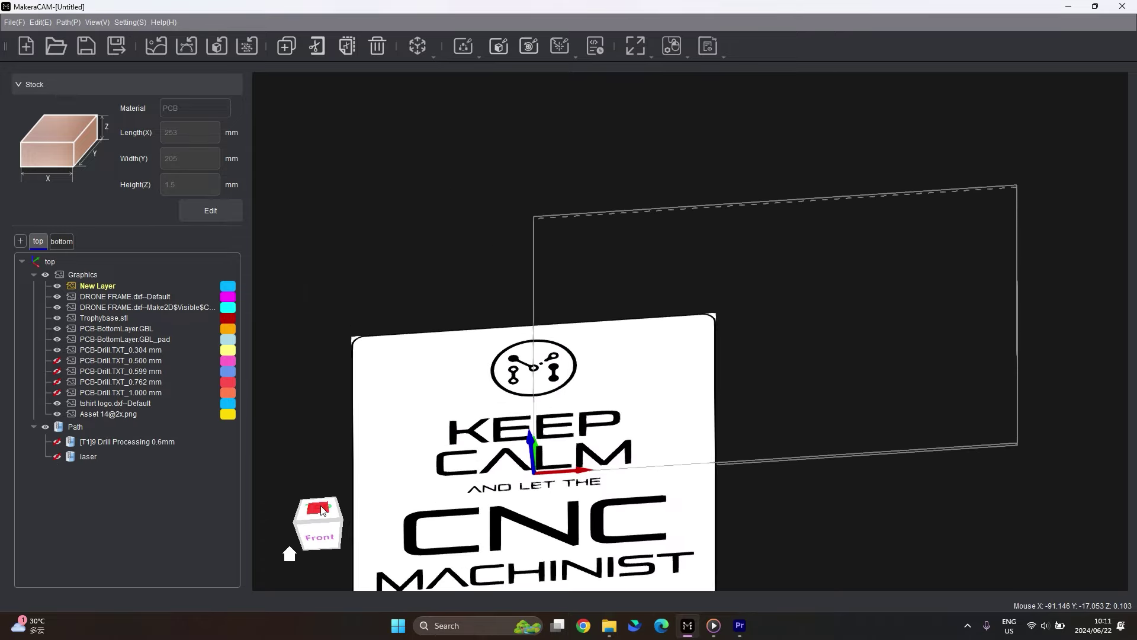
scroll(638, 221, down, 3)
click(463, 469)
double_click(464, 469)
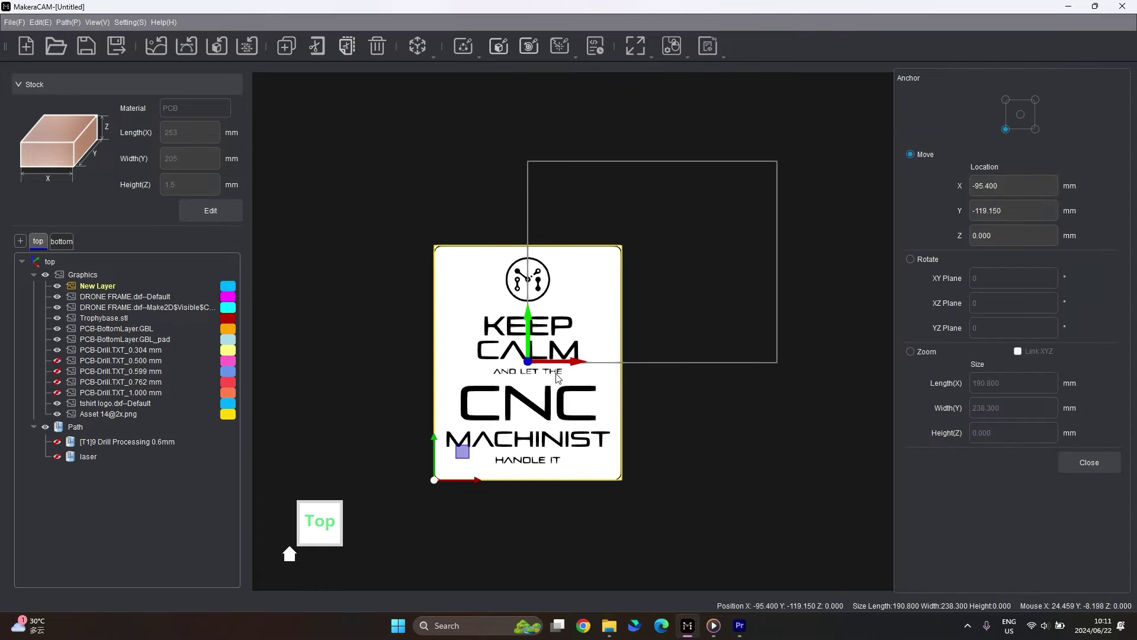
drag(464, 469, 563, 341)
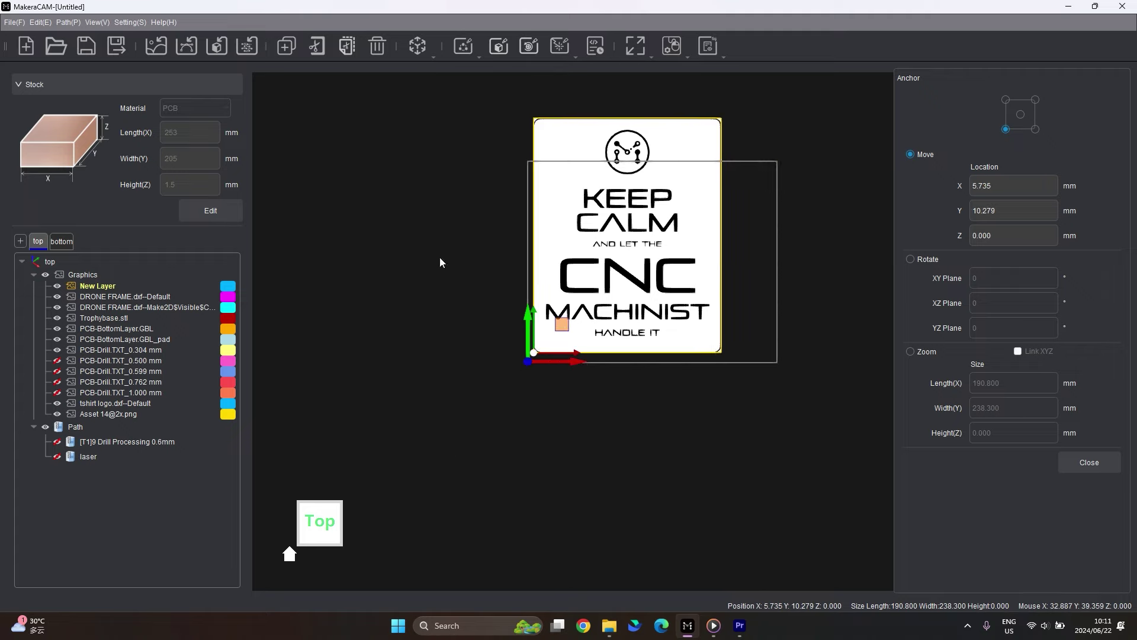
Open the stock dimensions for editing and scale the image proportionally, with Link XYZ enabled, to a width (Y) of 200 mm.
click(217, 211)
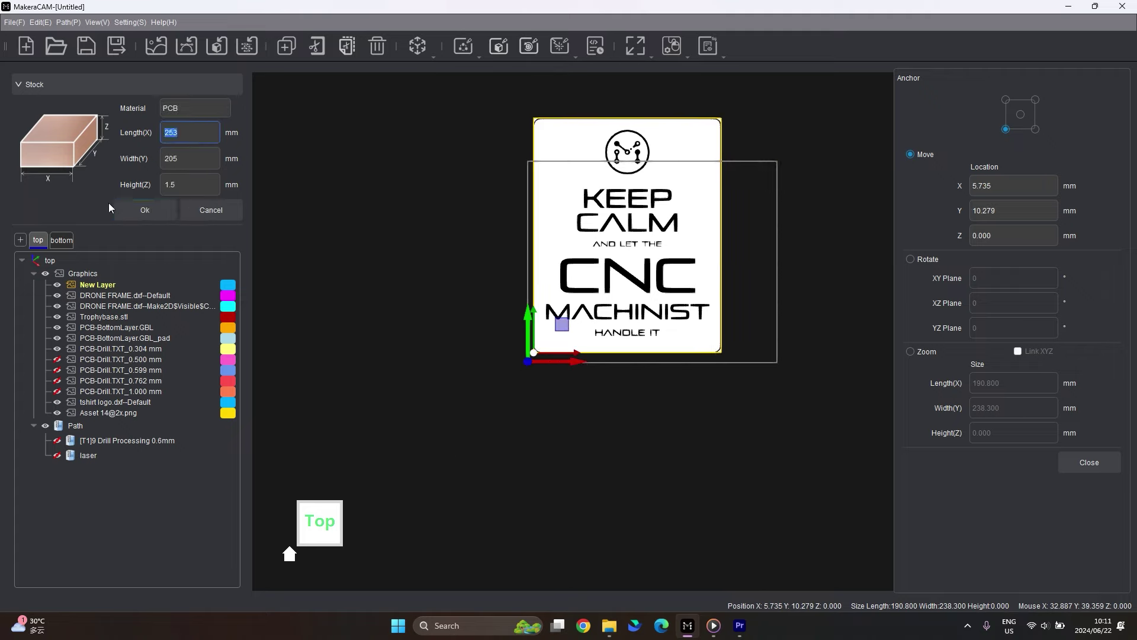
double_click(178, 157)
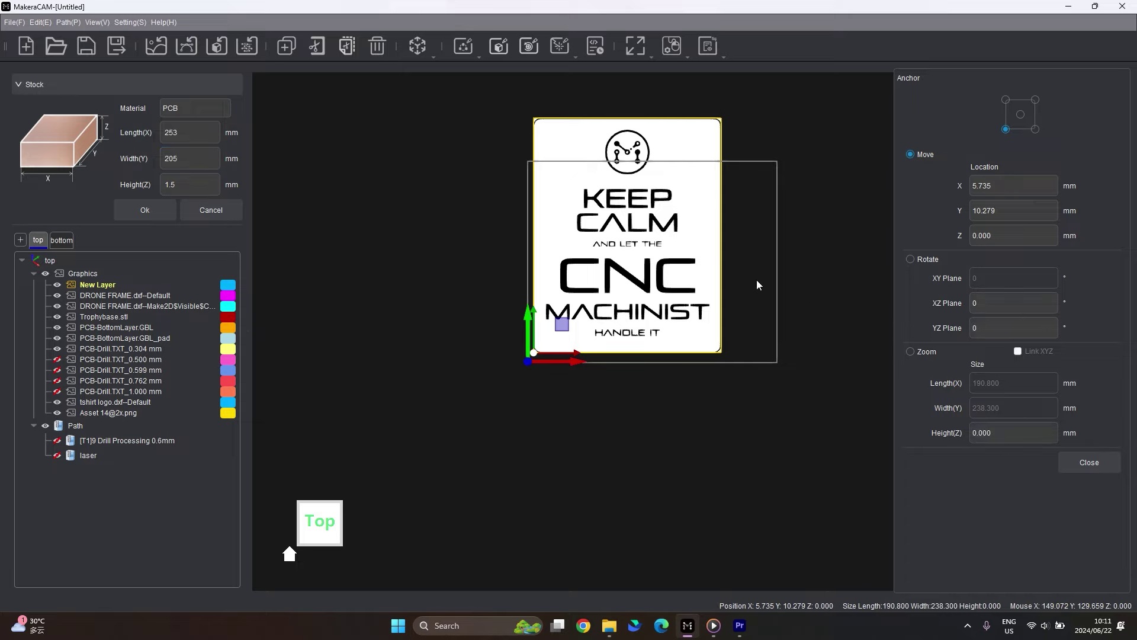
click(911, 351)
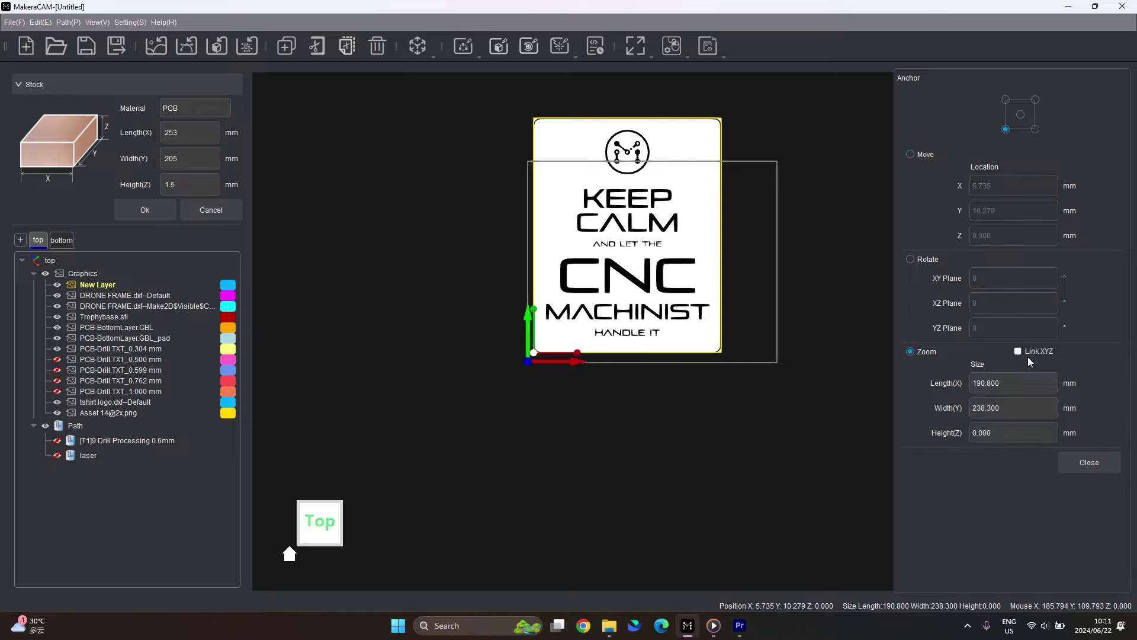
drag(1007, 408, 943, 414)
text(2)
key(Return)
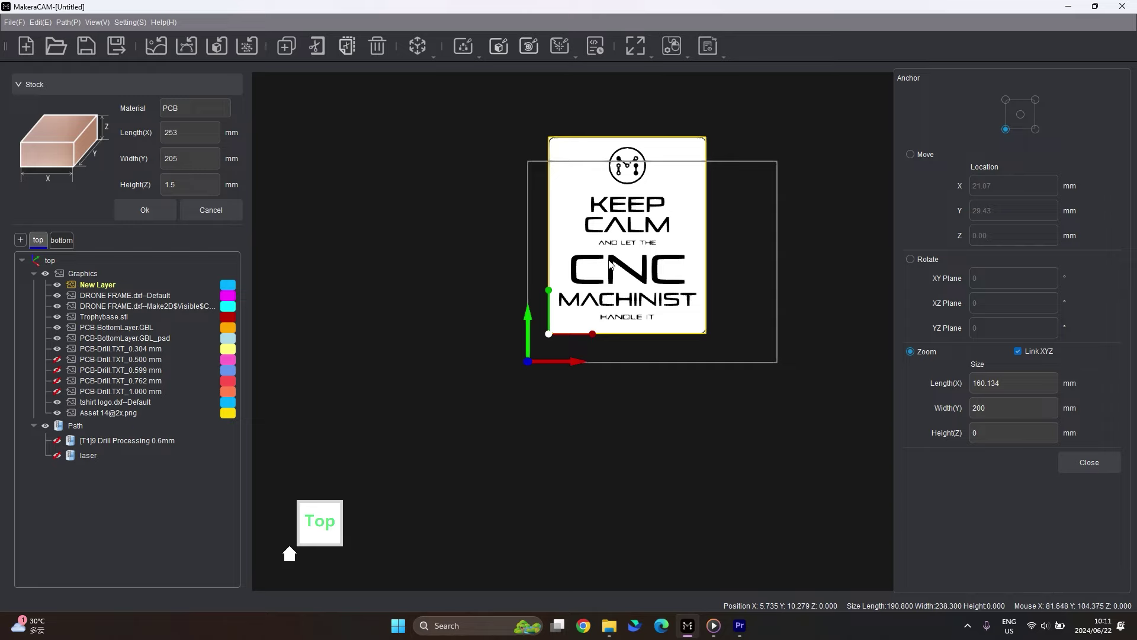
Move the image's lower-left anchor to X 5 and Y 5 and close the transform settings.
click(922, 155)
key(ctrl+a)
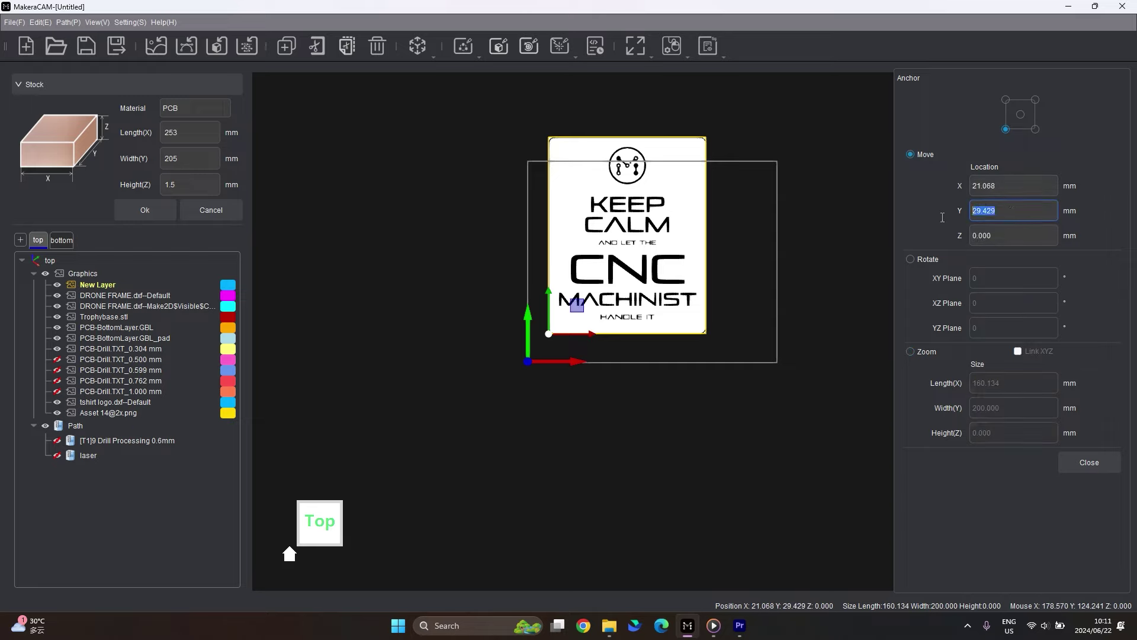
text(5)
key(shift+Tab)
text(5)
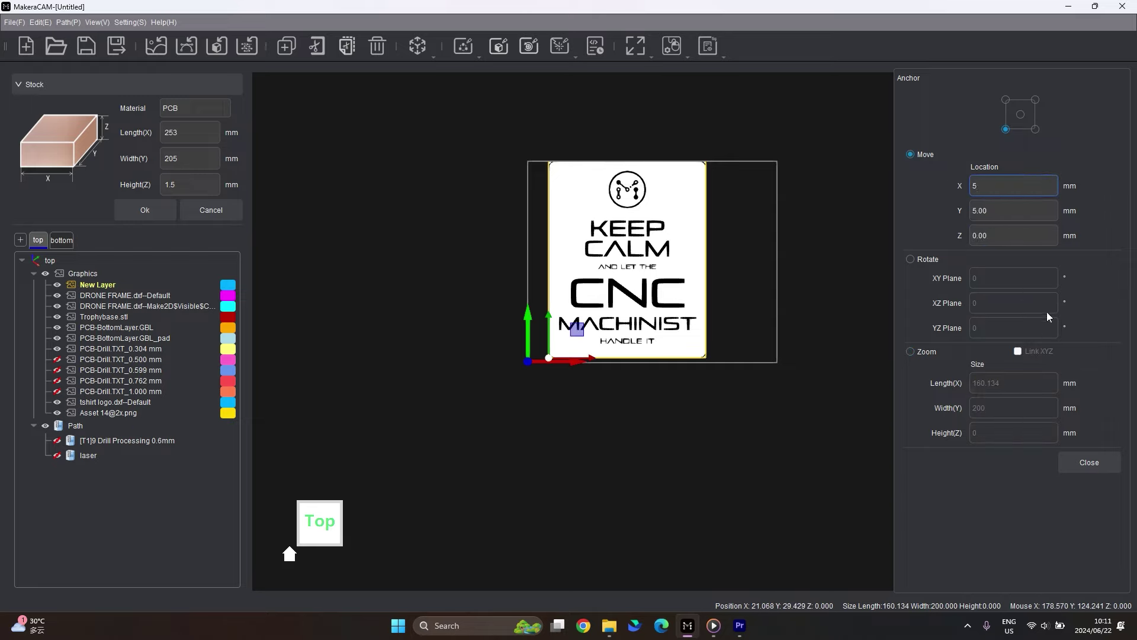
click(1022, 233)
click(1089, 462)
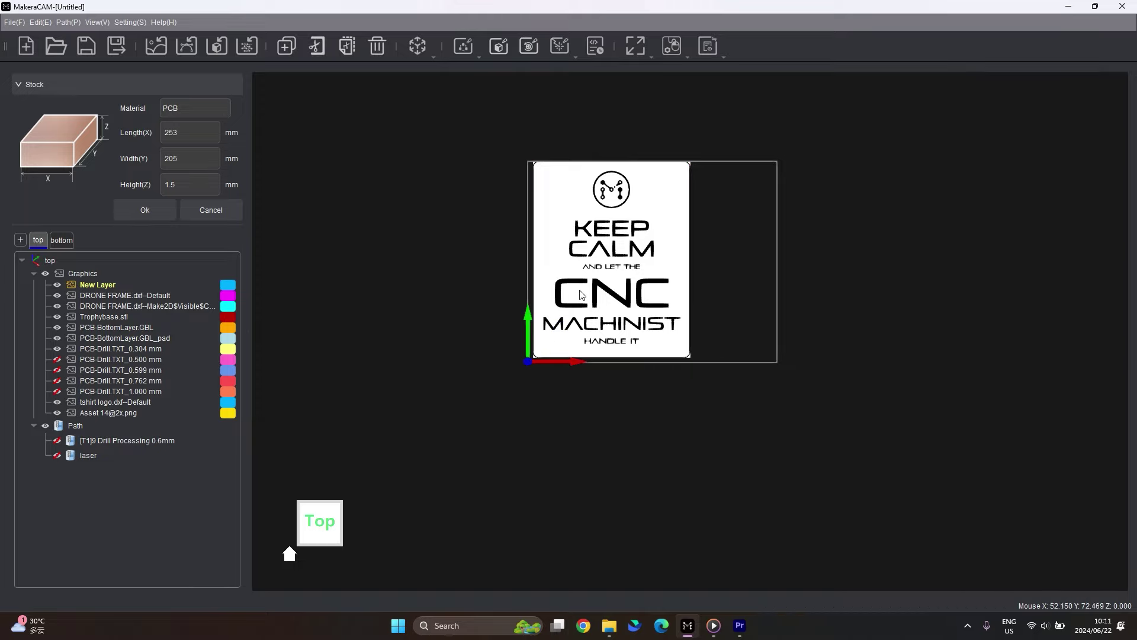
scroll(666, 263, up, 3)
scroll(665, 262, down, 2)
right_click(654, 238)
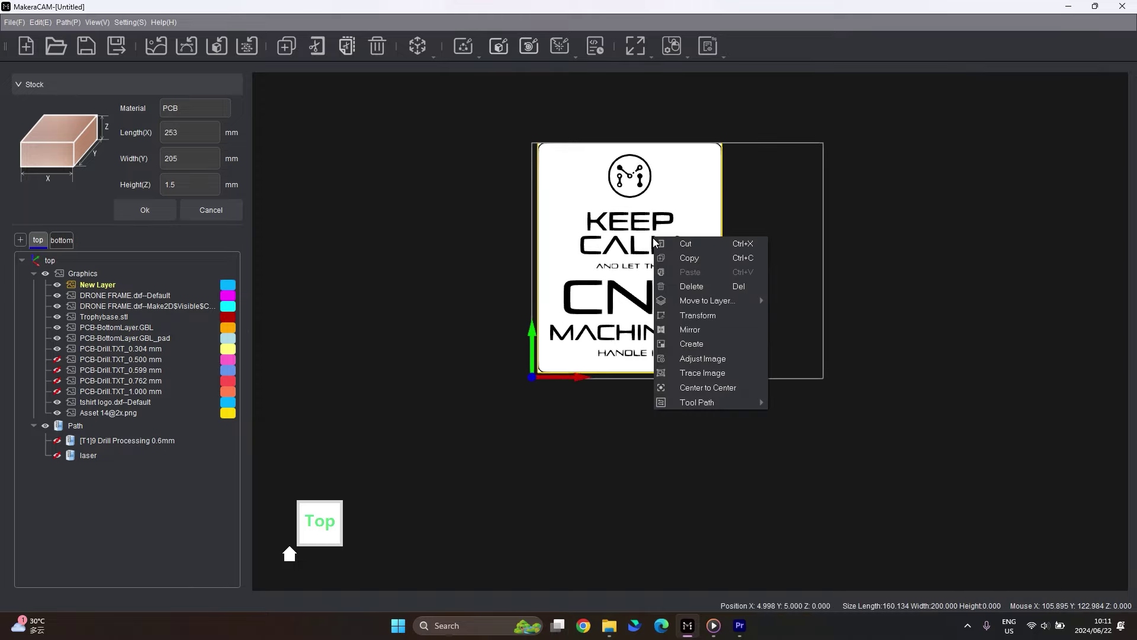
click(649, 199)
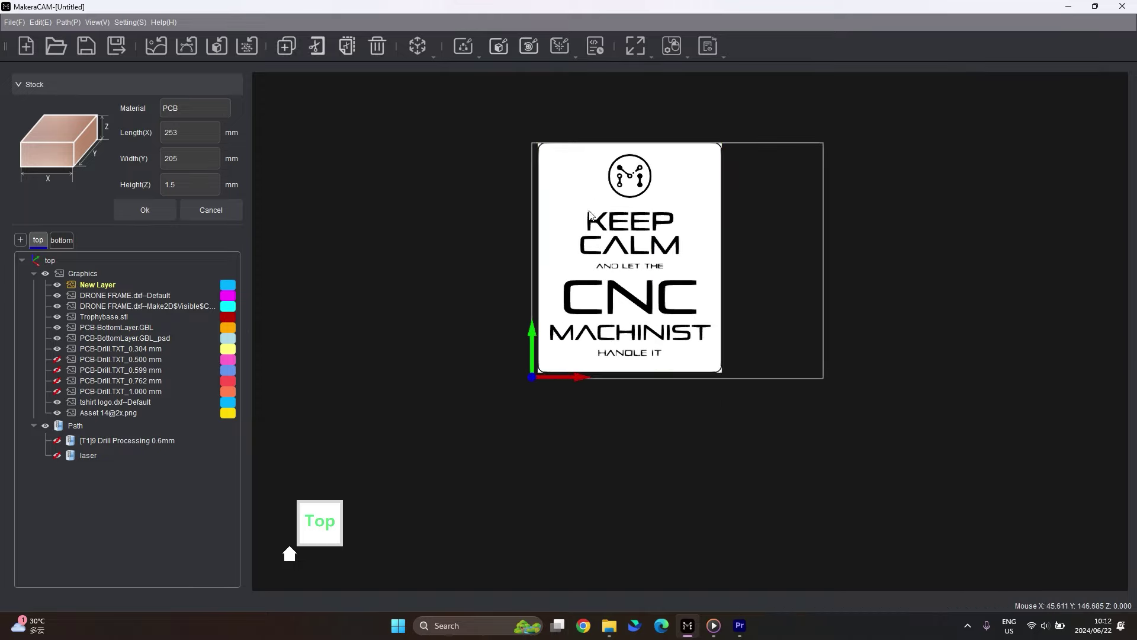
scroll(651, 228, up, 5)
scroll(651, 229, down, 7)
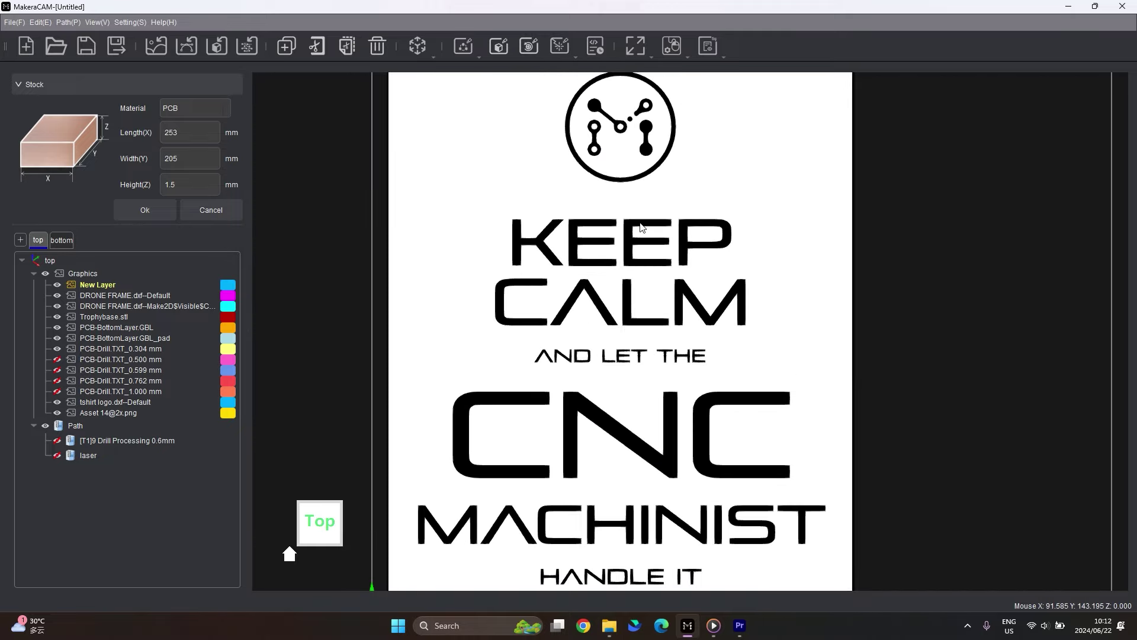
Create a Laser Image path named image laser from the CNC Machinist image and calculate it.
right_click(682, 260)
mouse_move(724, 424)
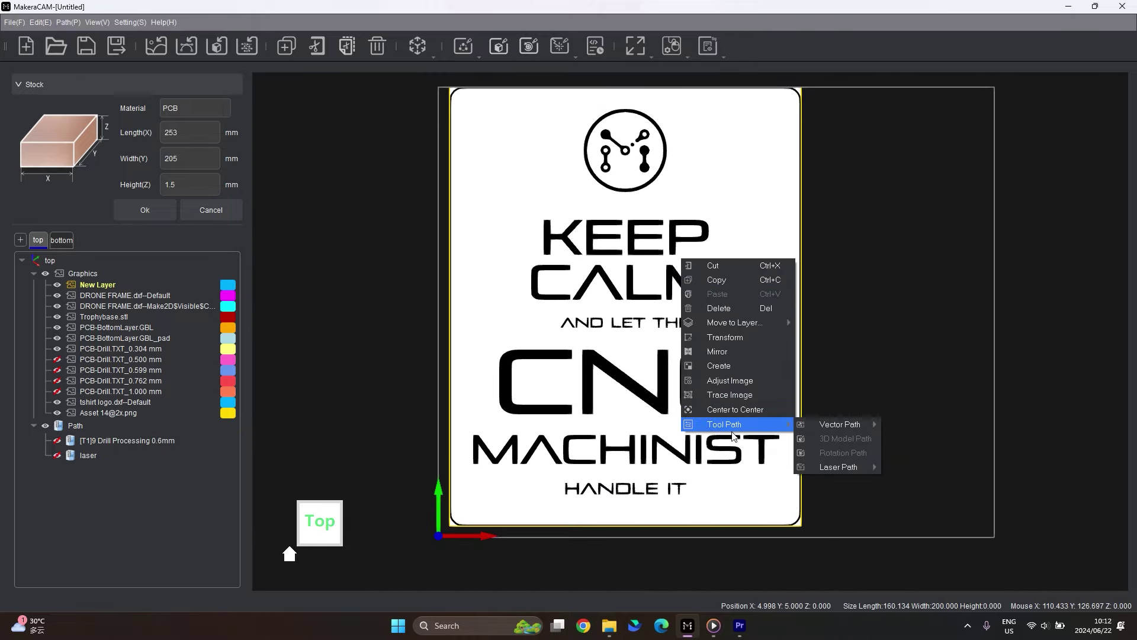
mouse_move(838, 466)
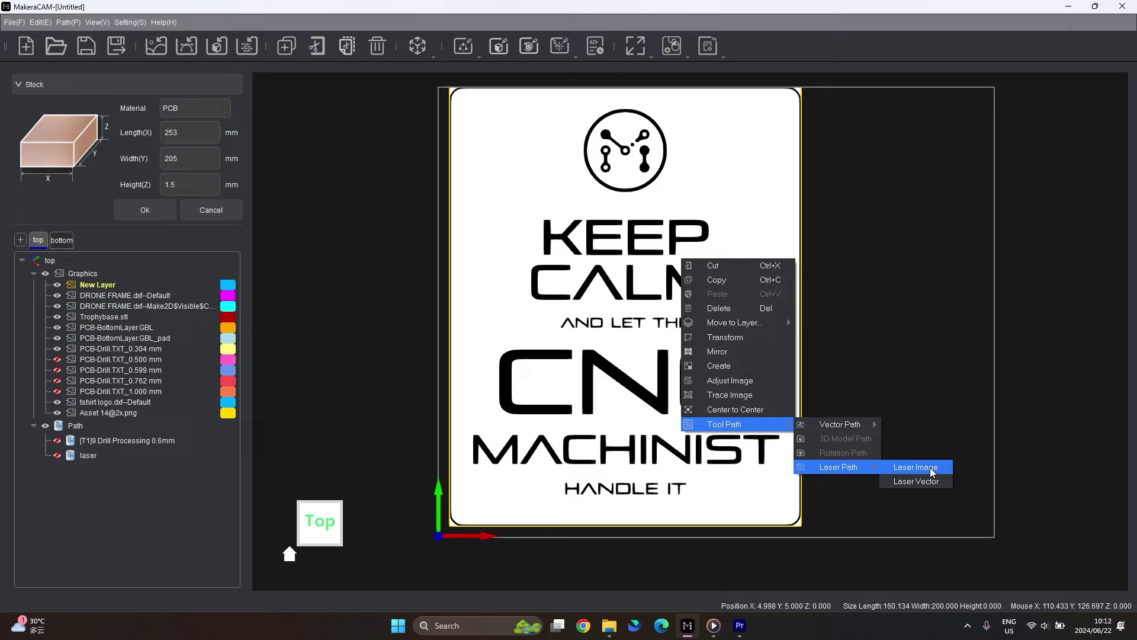
click(918, 468)
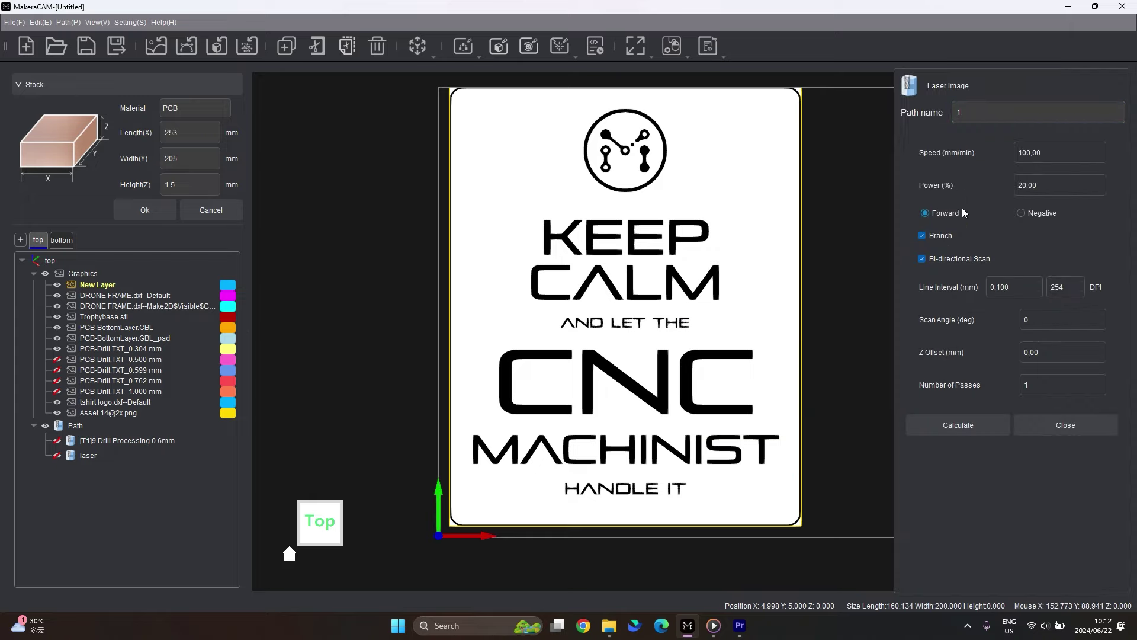
click(1019, 285)
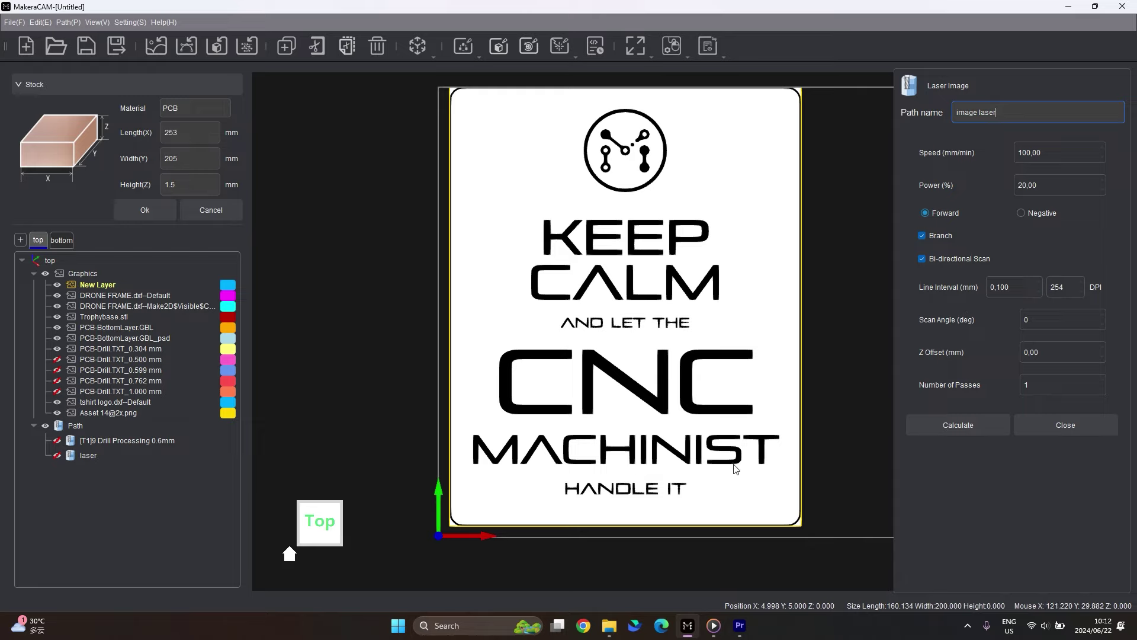
click(969, 429)
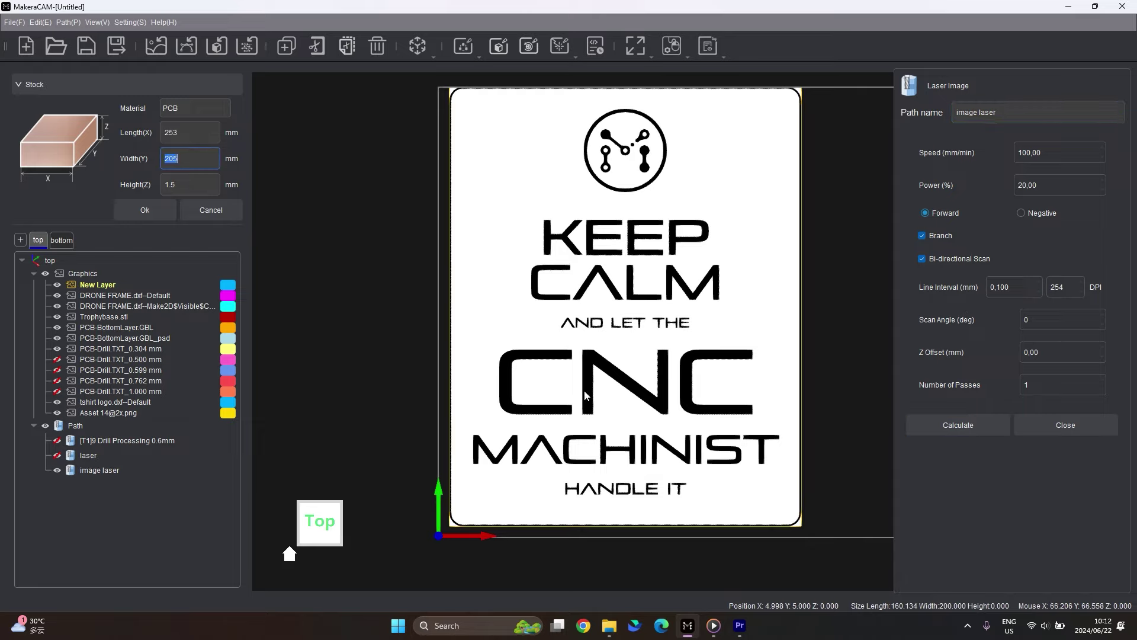
Toggle the image laser path's visibility, leaving it on, and also show the laser path.
click(57, 469)
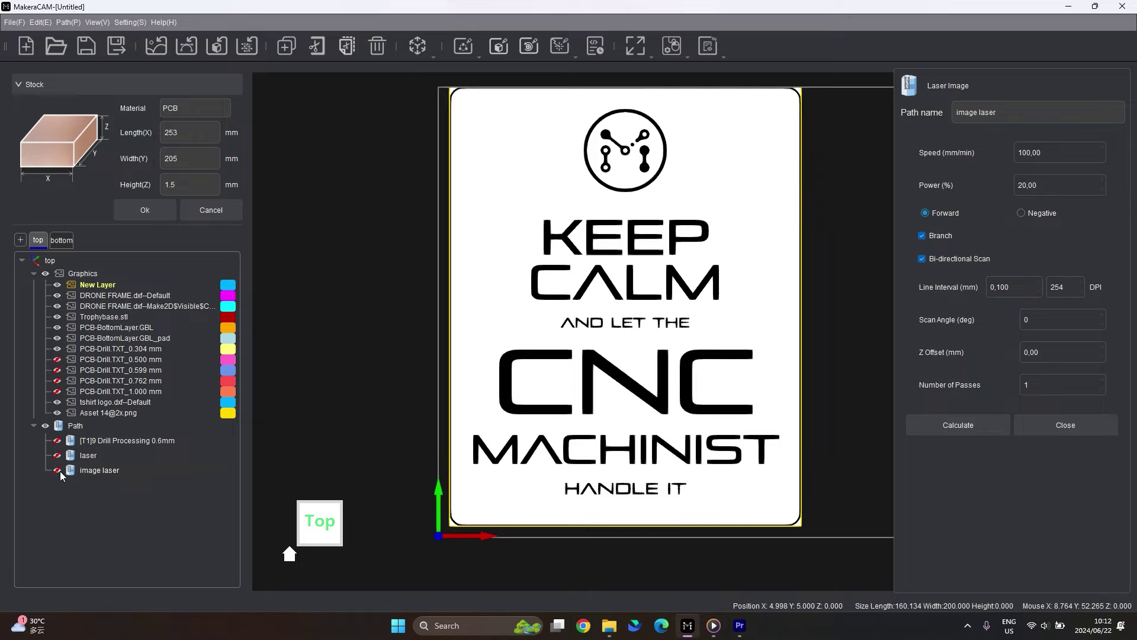
click(56, 470)
click(57, 469)
click(57, 455)
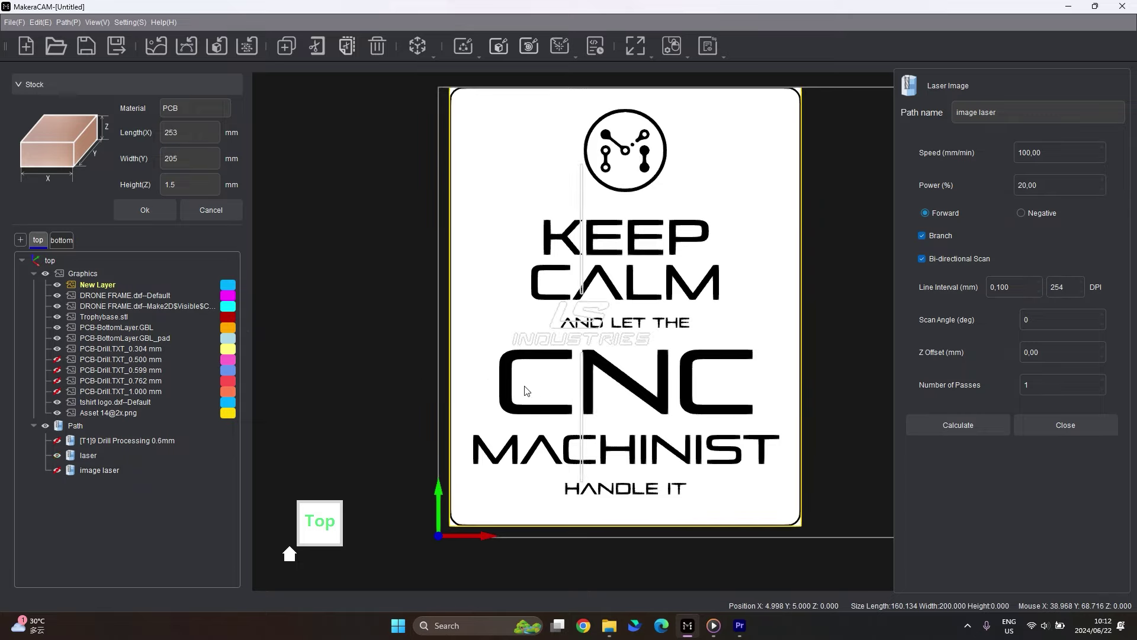
click(57, 456)
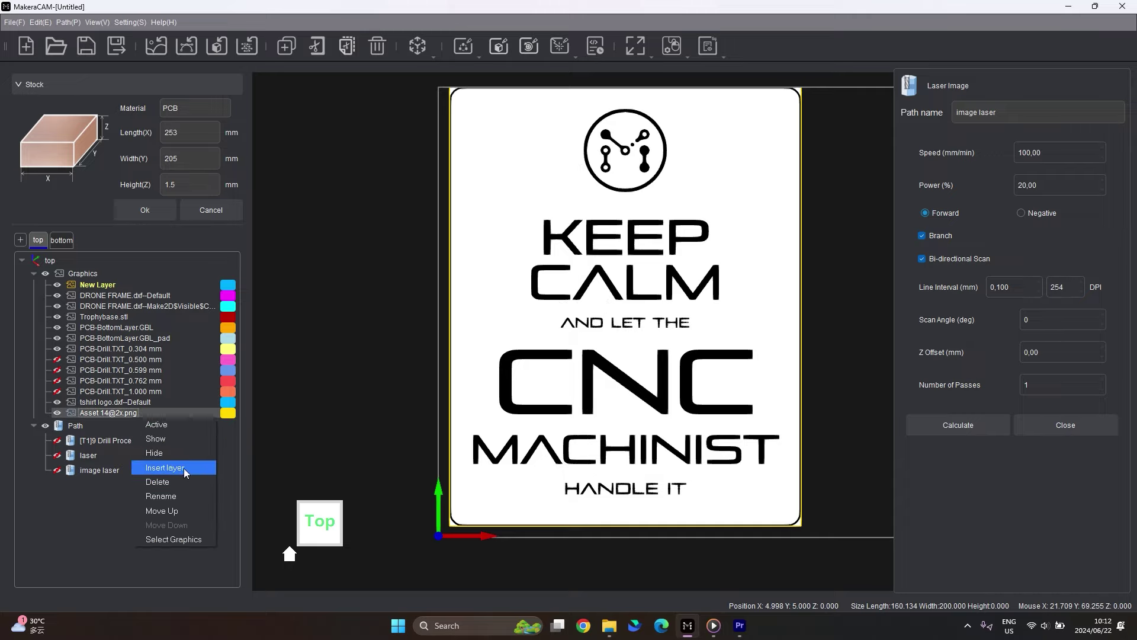
click(169, 481)
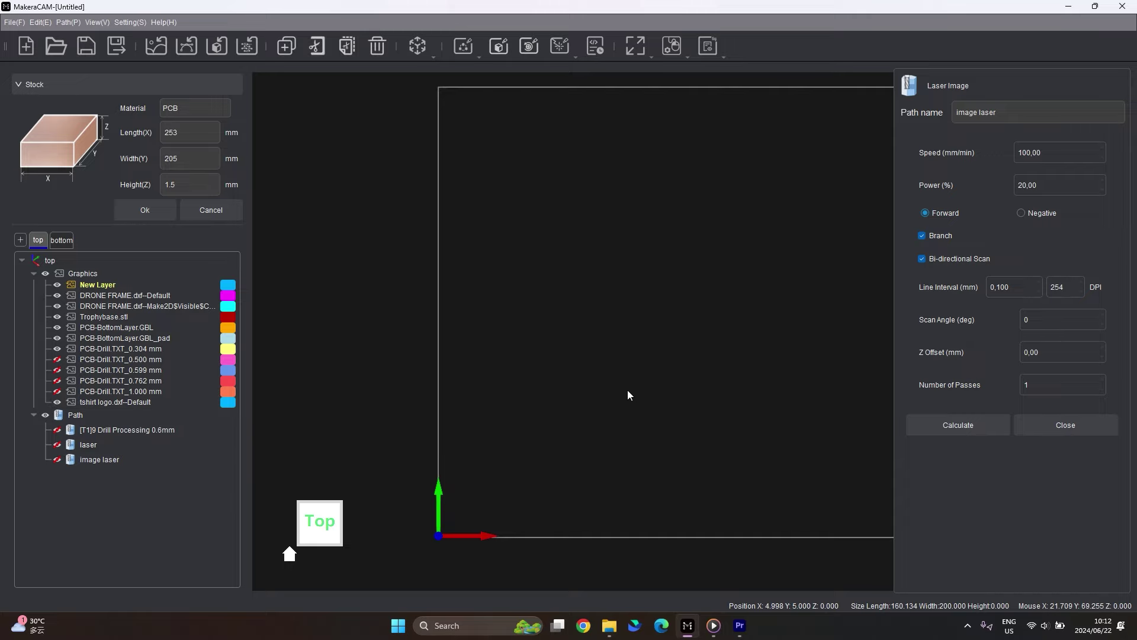
click(57, 459)
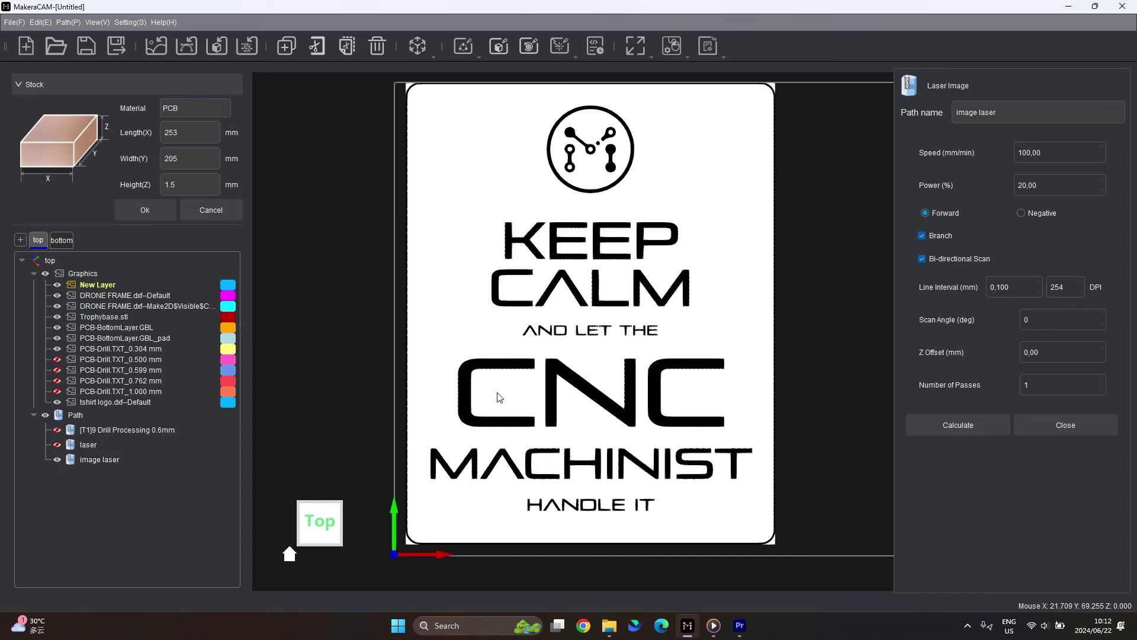
Try to export the image laser path as a G-code file, cancelling before saving.
right_click(87, 459)
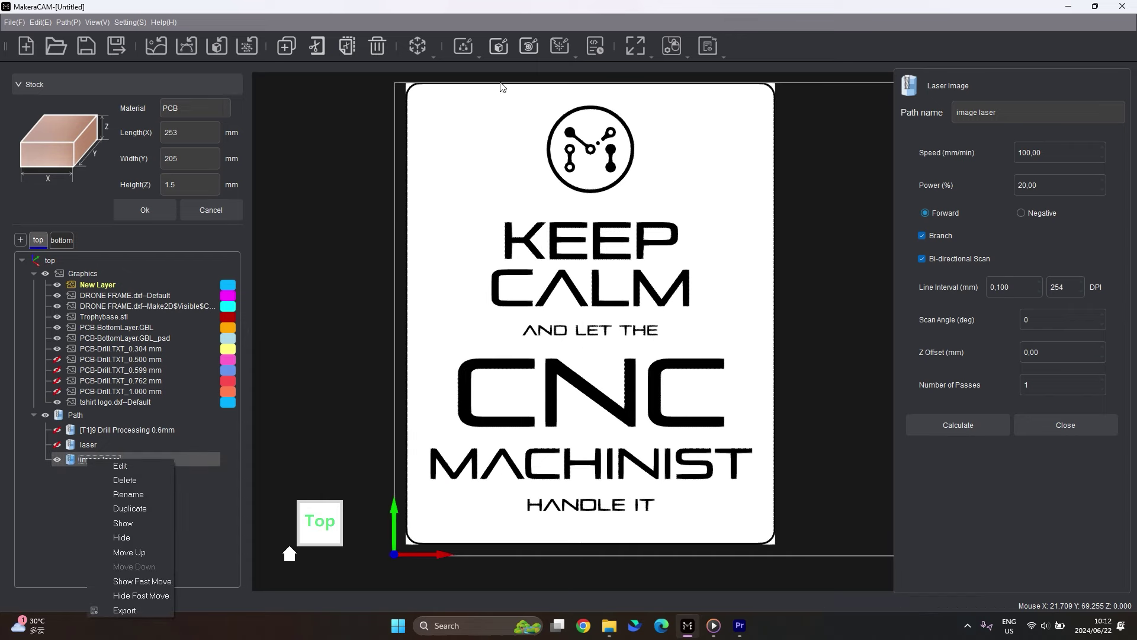
click(124, 611)
click(513, 261)
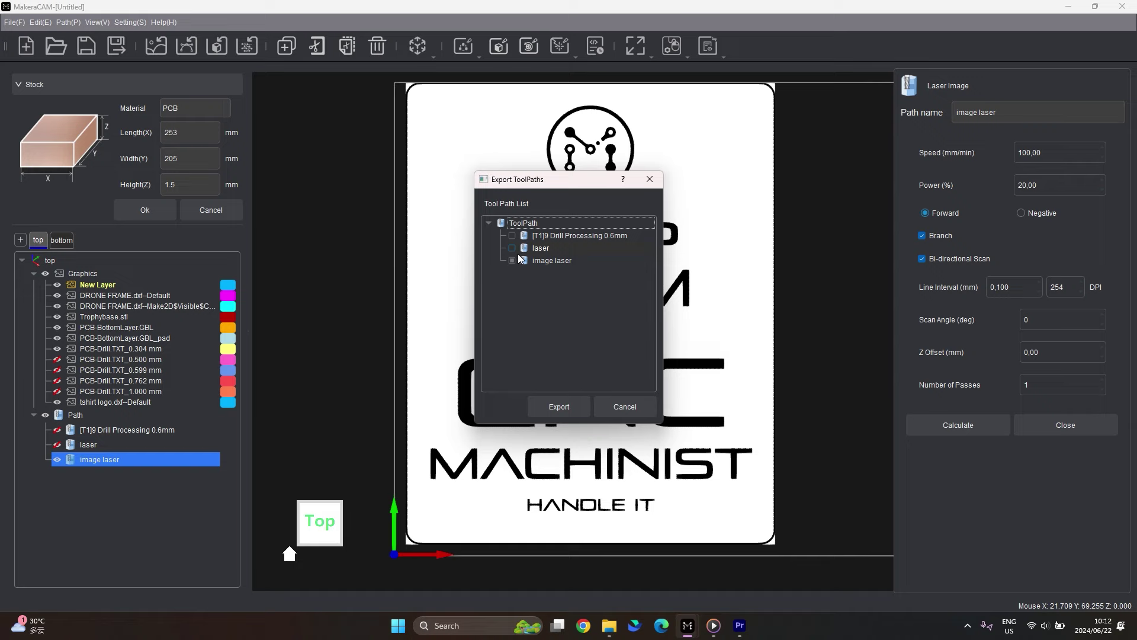
click(569, 406)
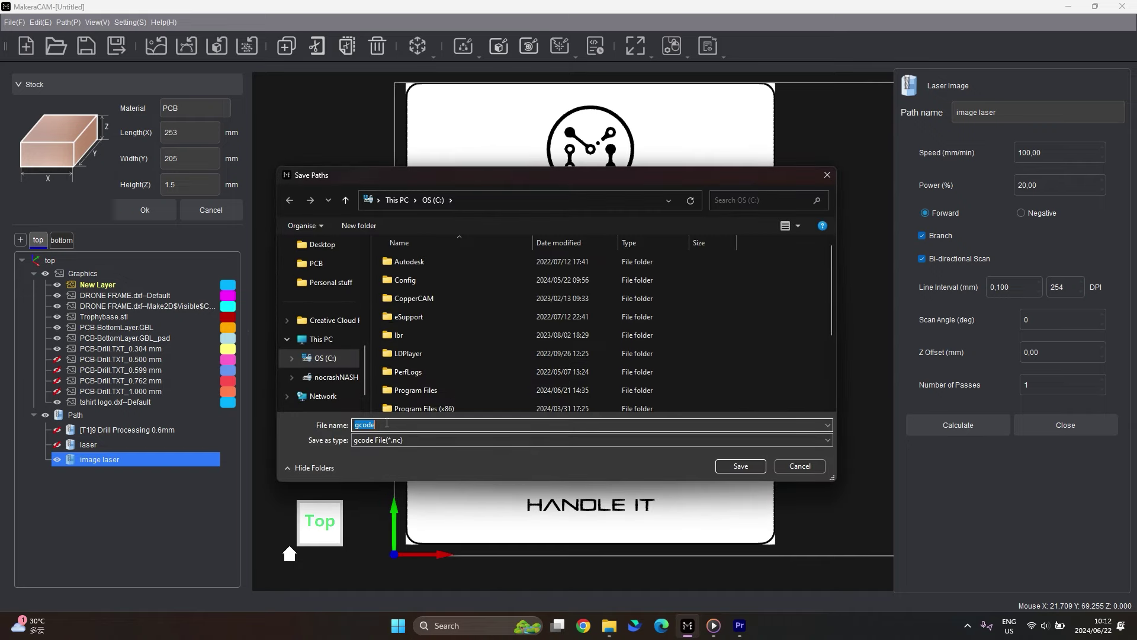
click(813, 473)
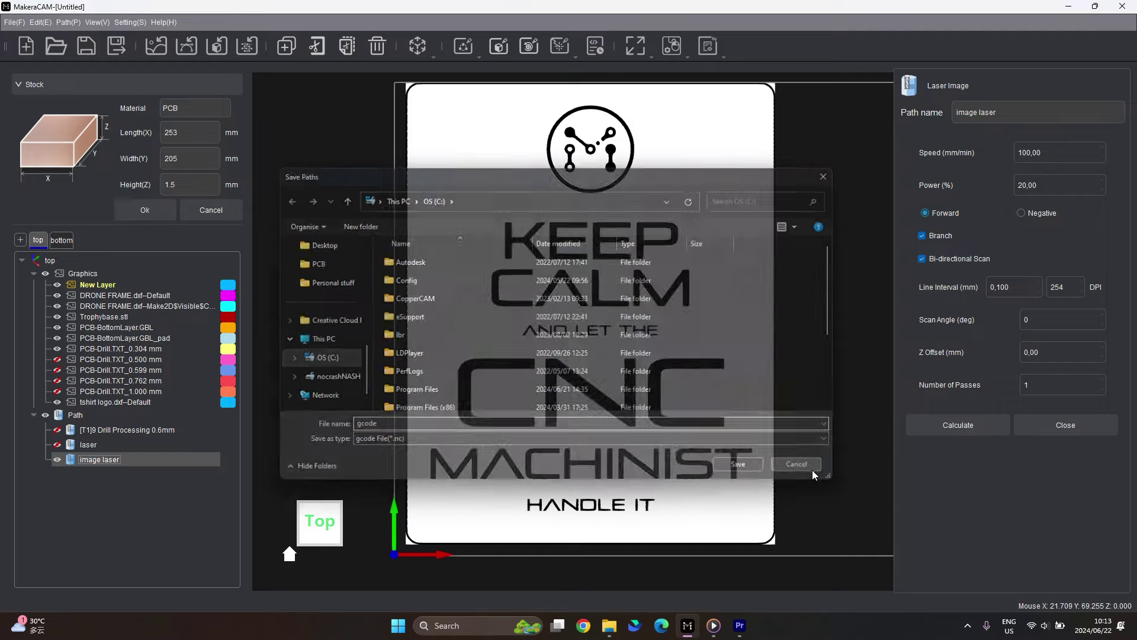
Close the Laser Image settings and inspect the image laser path up close.
click(1102, 433)
scroll(684, 418, up, 4)
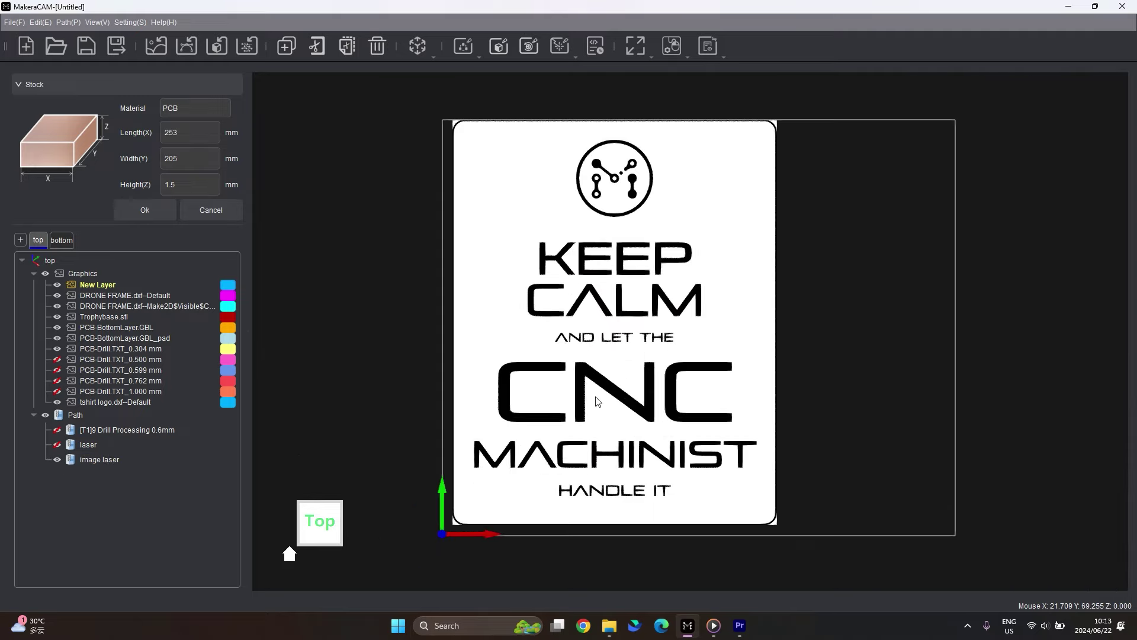
scroll(762, 375, down, 2)
scroll(704, 356, up, 1)
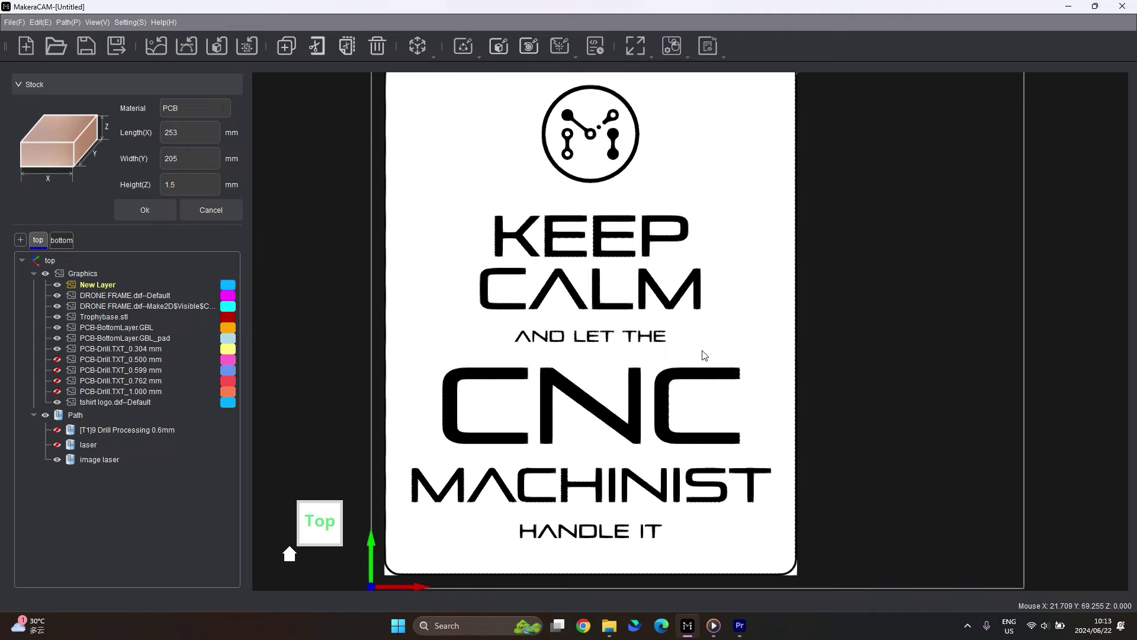
scroll(735, 503, down, 2)
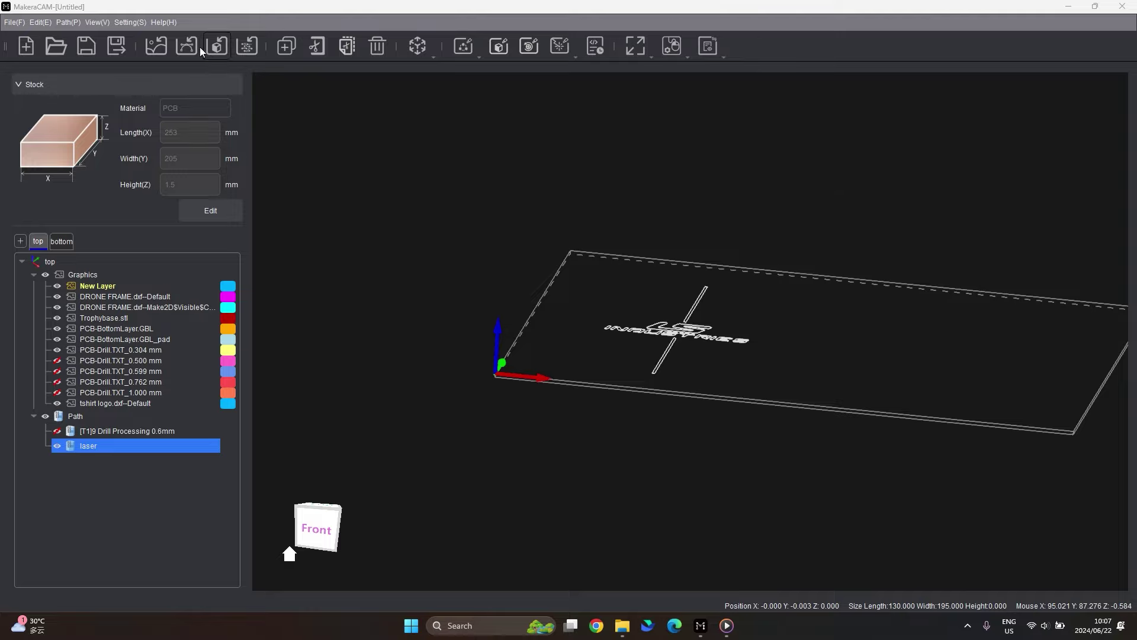
Open the tool library and review the Example Tools and Flat End groups.
click(123, 22)
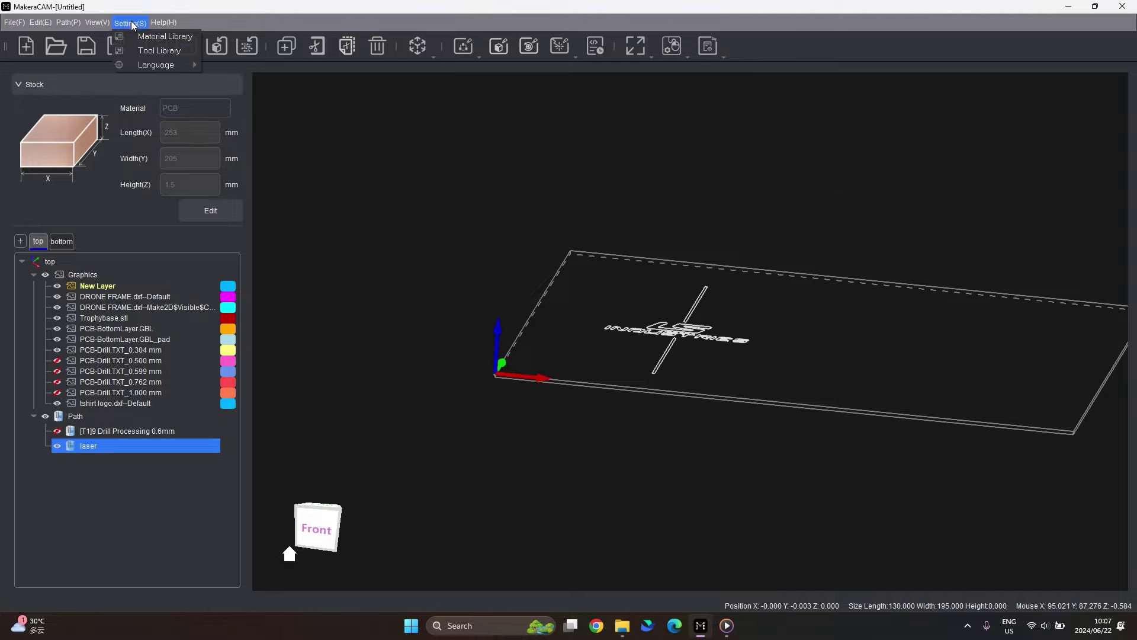
click(155, 52)
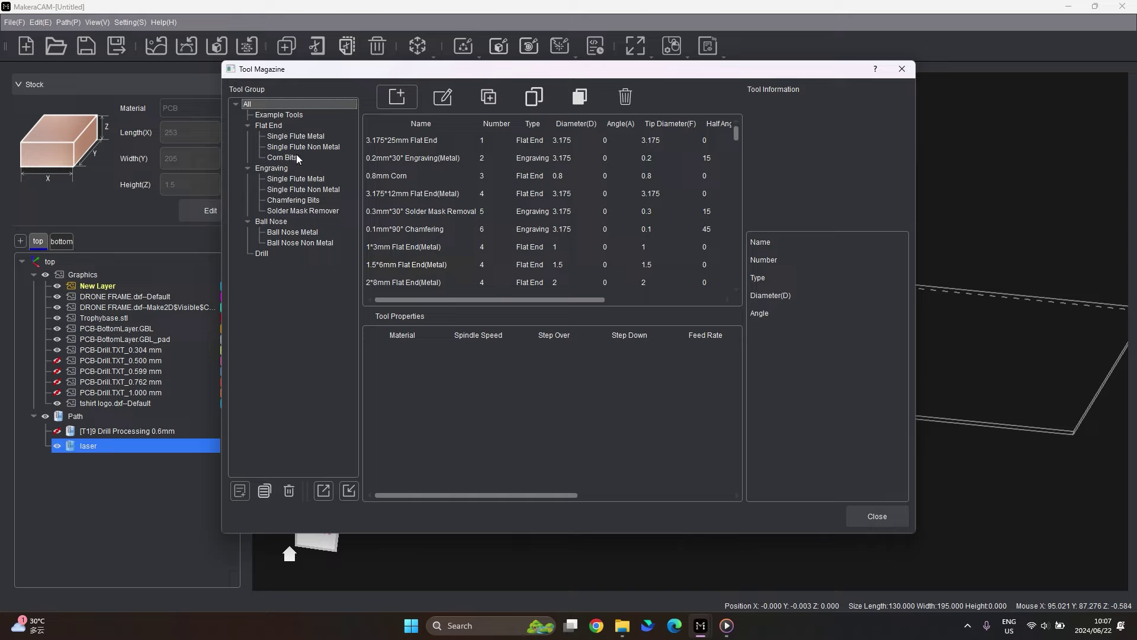
click(292, 117)
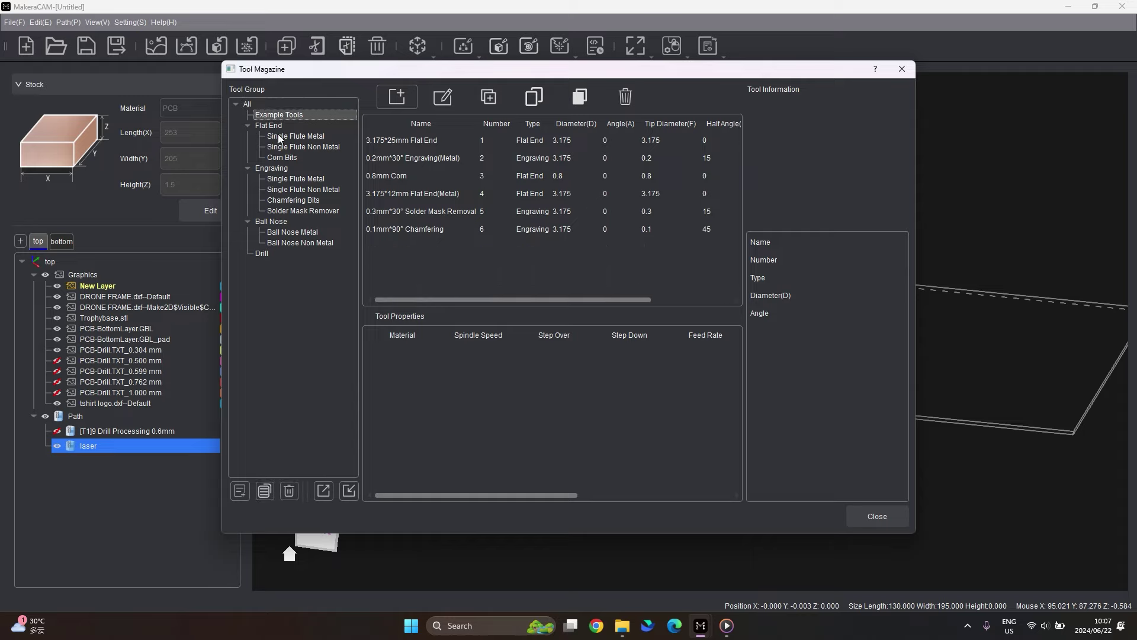
click(272, 127)
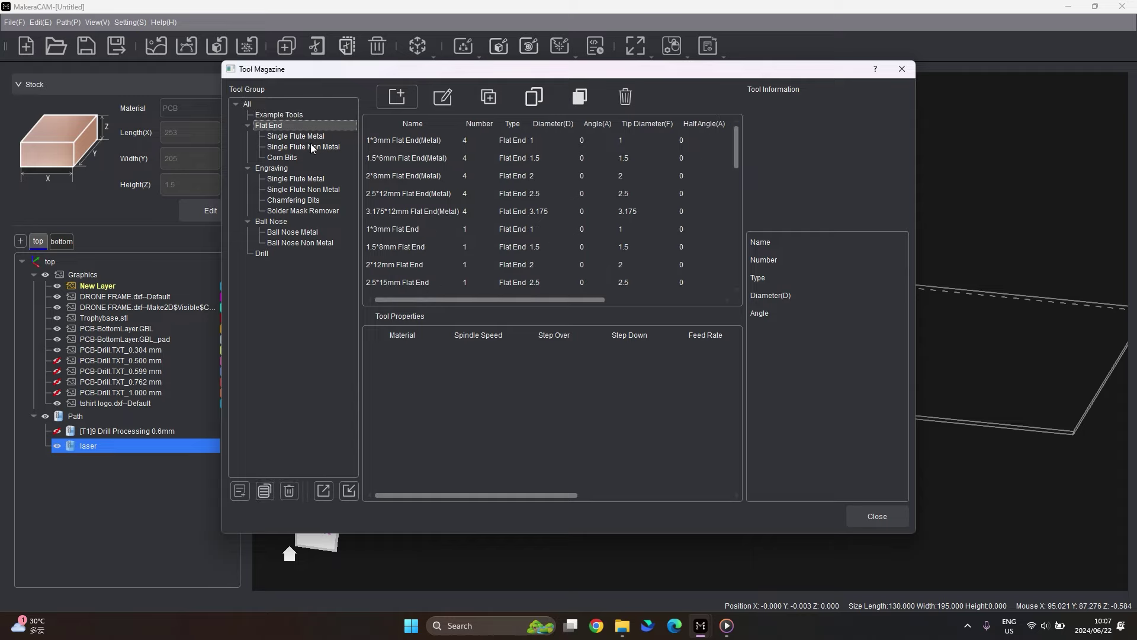
Review the Engraving subgroups: chamfering bits, solder mask remover, and single flute bits for metal and non-metal.
click(286, 200)
click(296, 189)
click(293, 201)
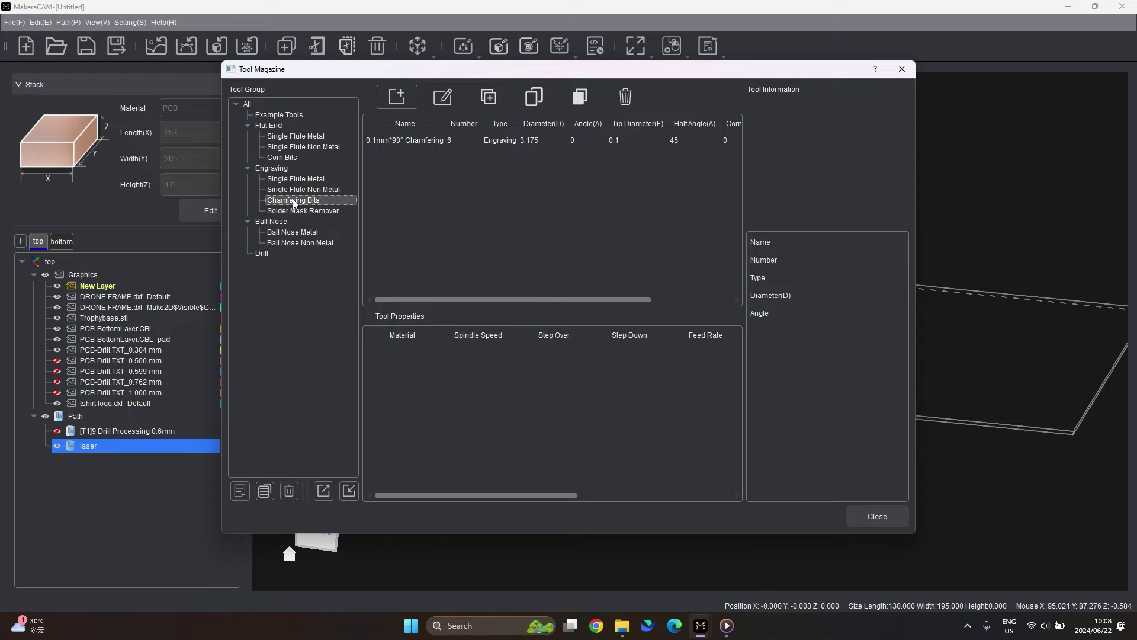
click(295, 211)
click(309, 178)
click(318, 188)
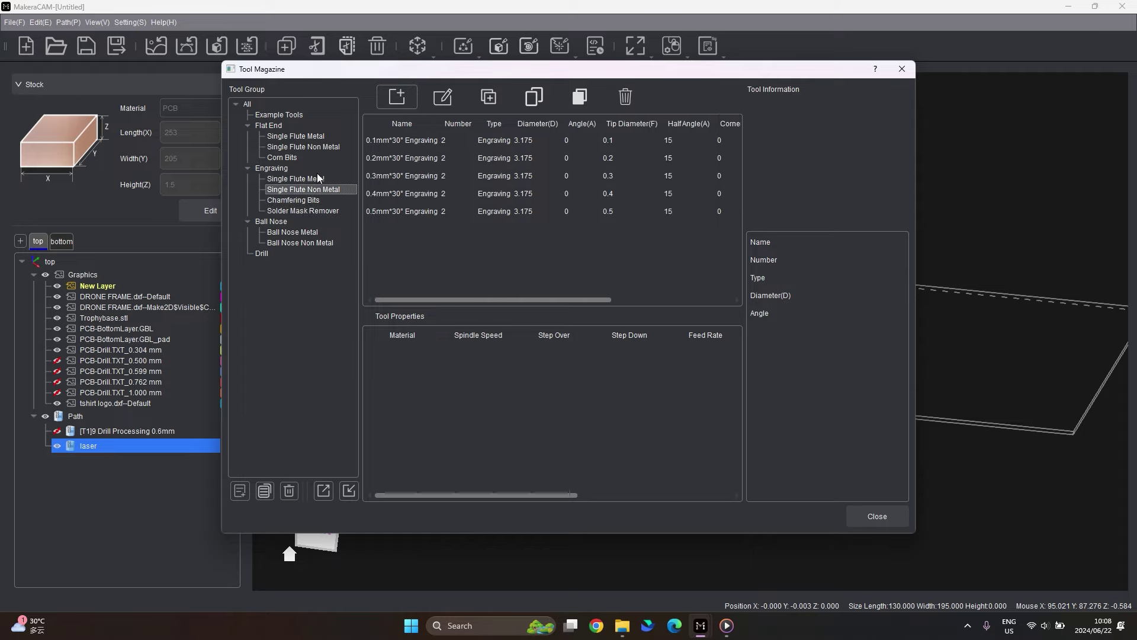
Review the flat end subgroups including Corn Bits, both Ball Nose subgroups, and the Drill group.
click(302, 137)
click(306, 147)
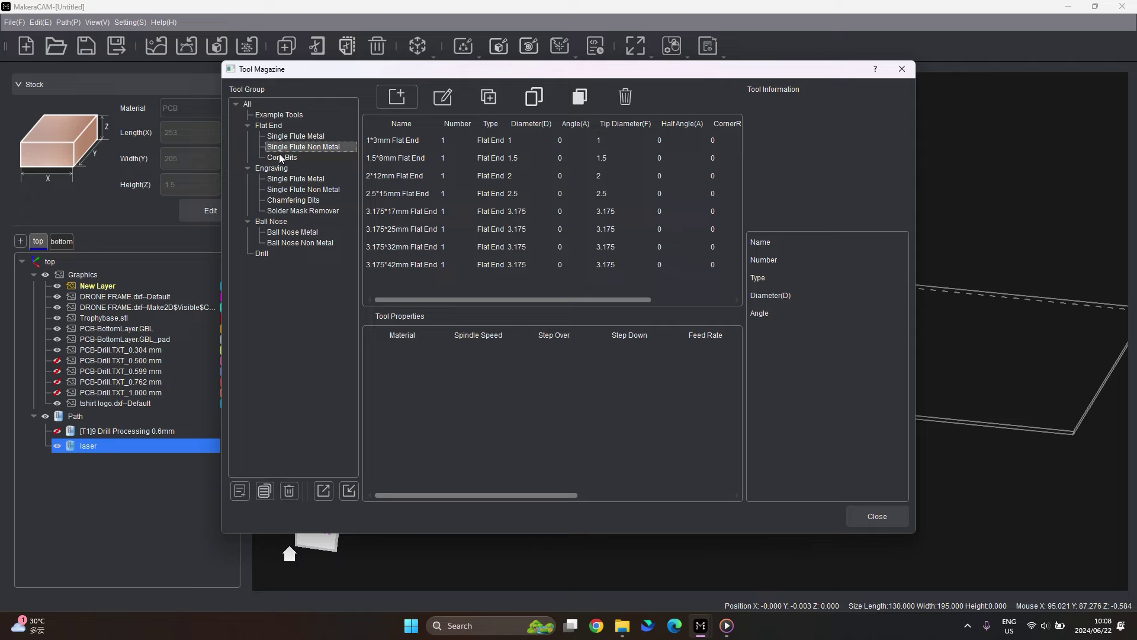
click(281, 158)
click(286, 232)
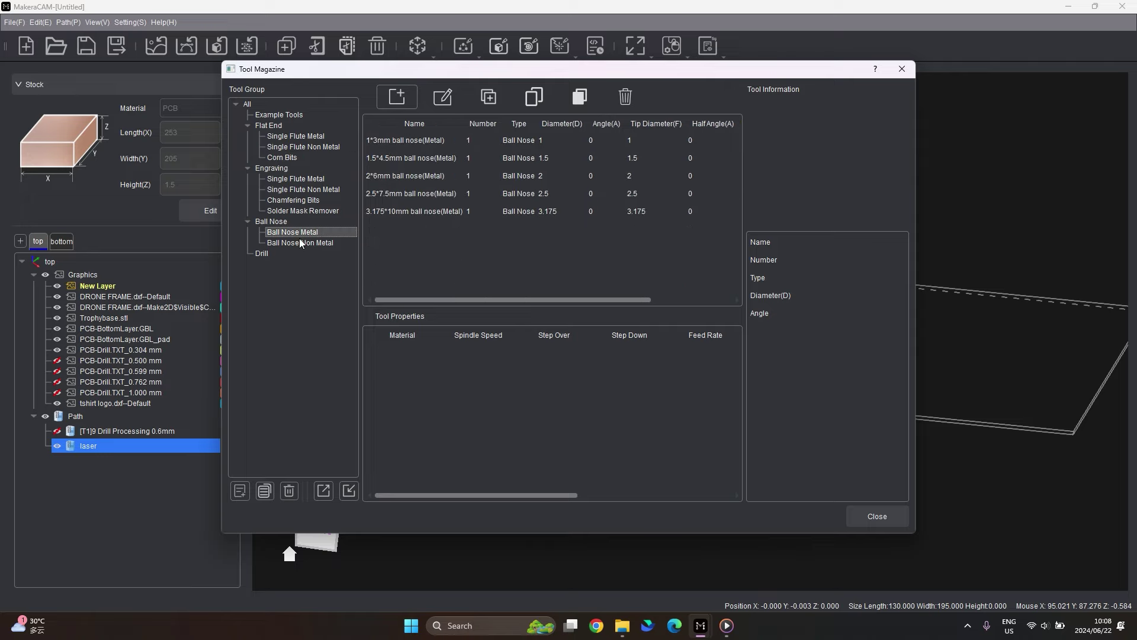
click(293, 242)
click(262, 253)
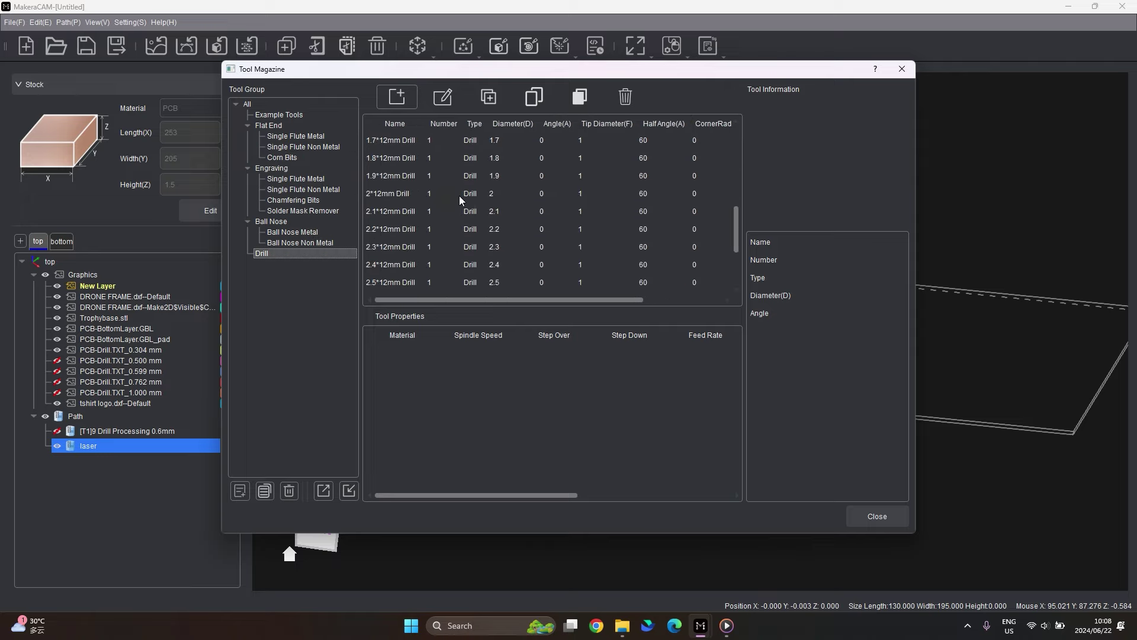
Add a new tool group under Drill and delete it again.
click(240, 490)
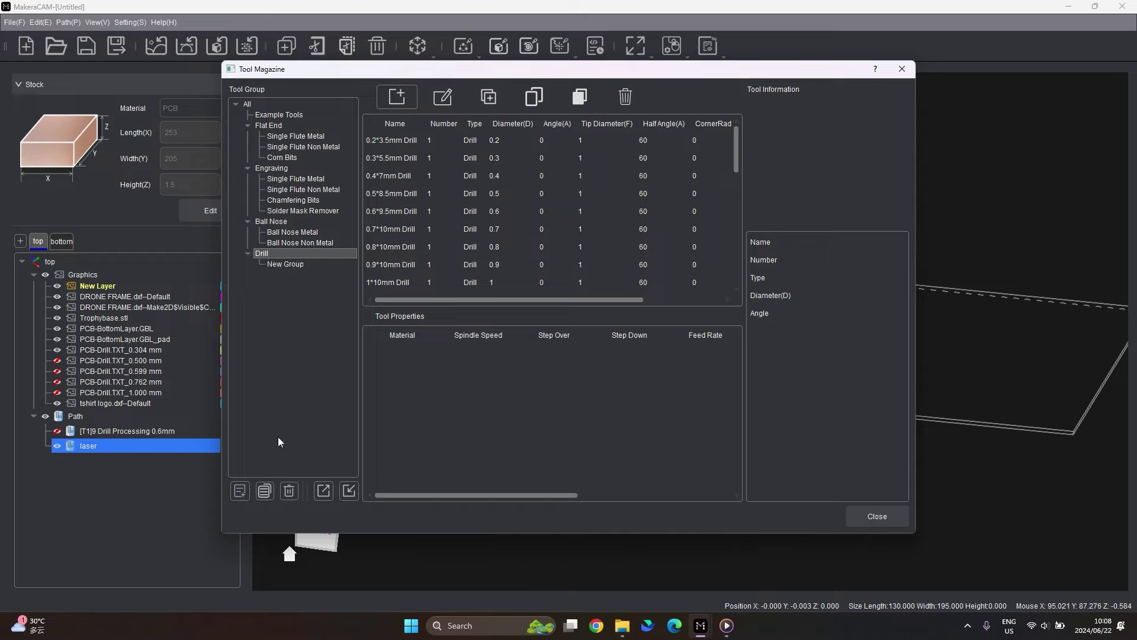
click(294, 264)
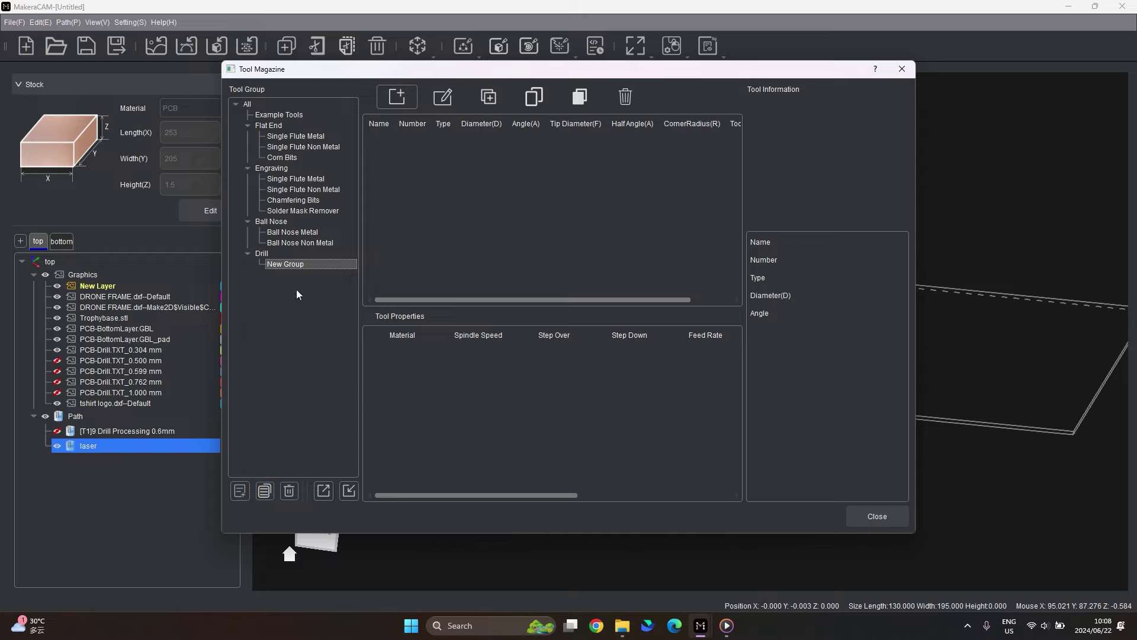
key(Delete)
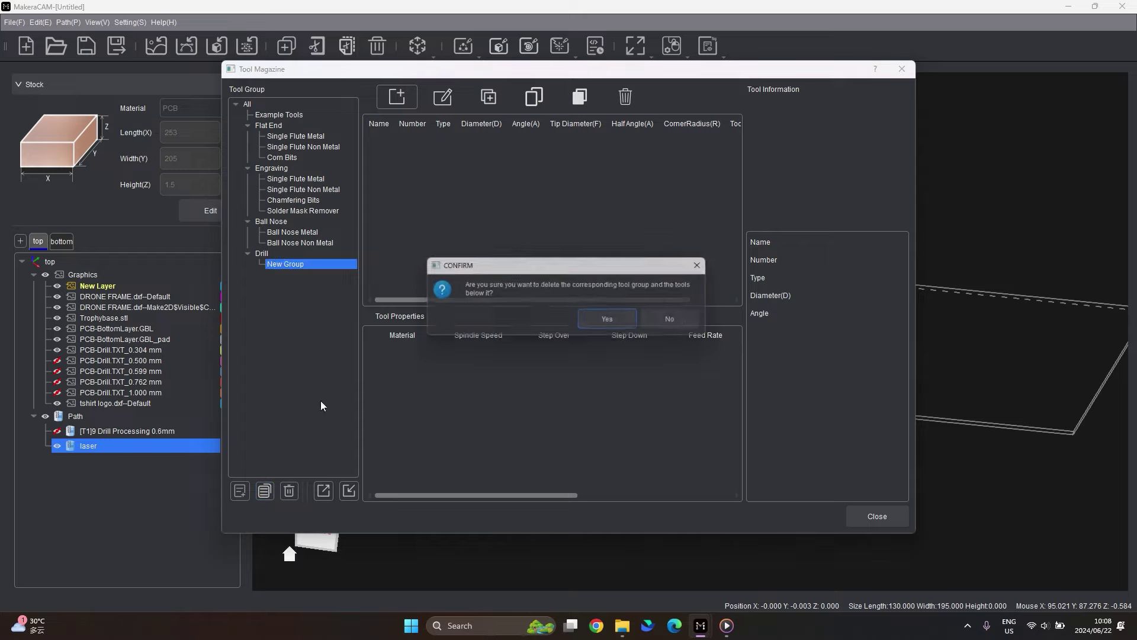
click(609, 318)
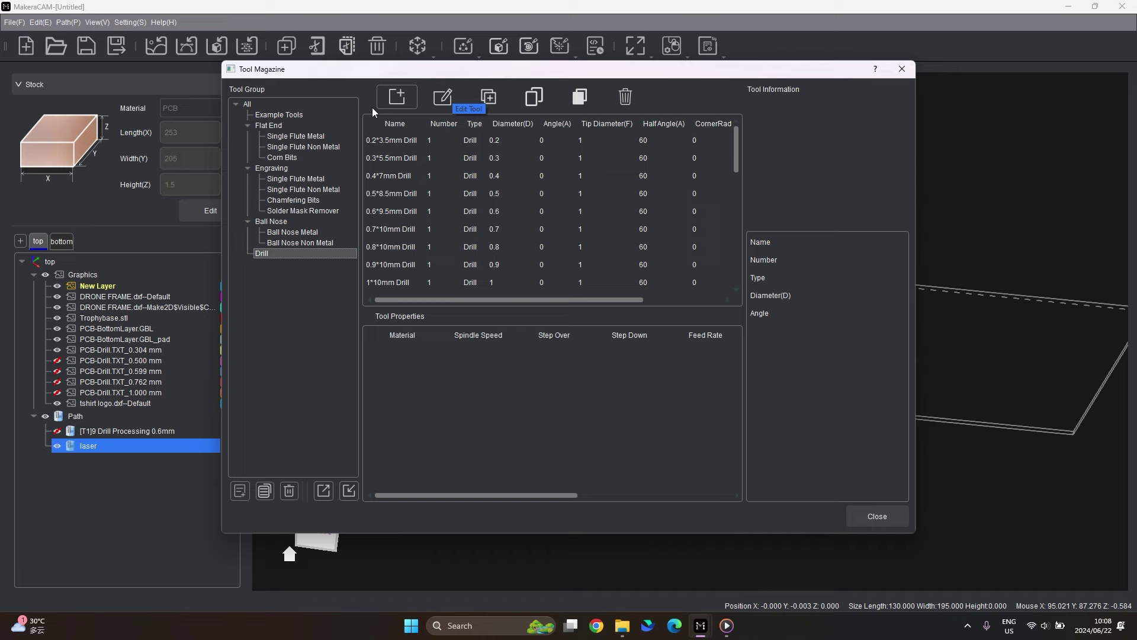
Examine the cutting properties of the 0.2*3.5mm Drill for the PCB and Hardwood materials.
click(411, 140)
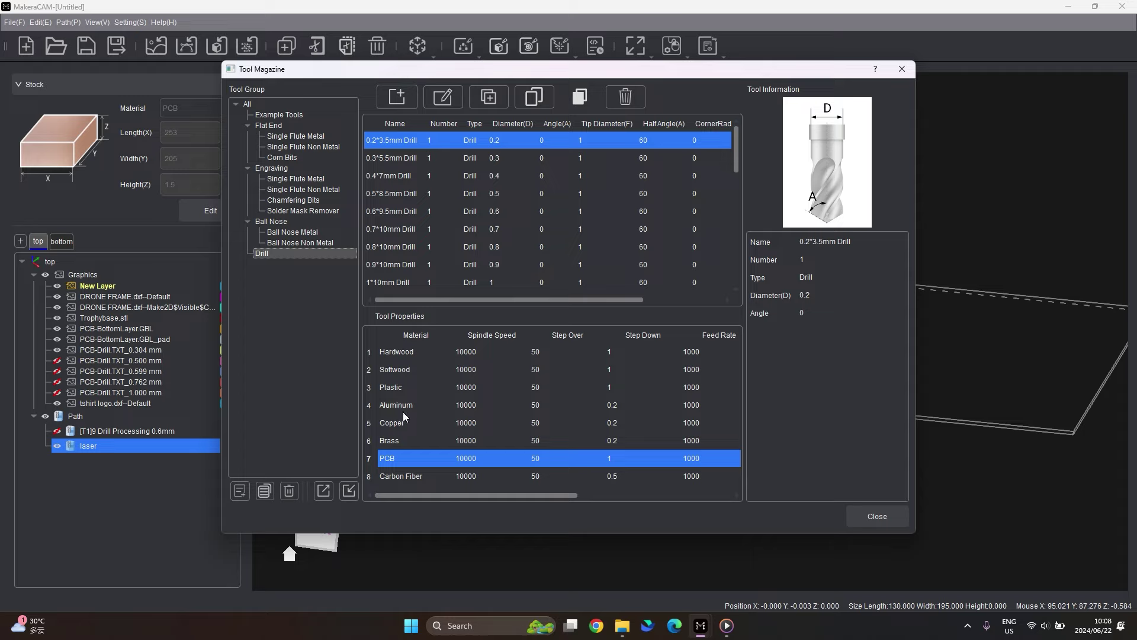
click(399, 458)
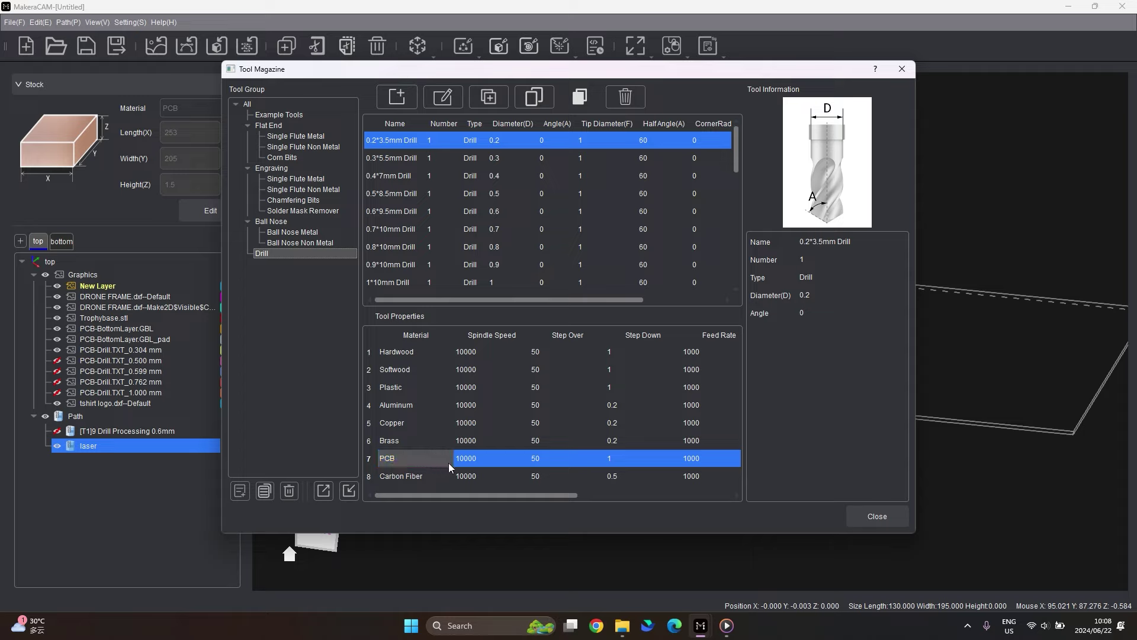
key(Page_Up)
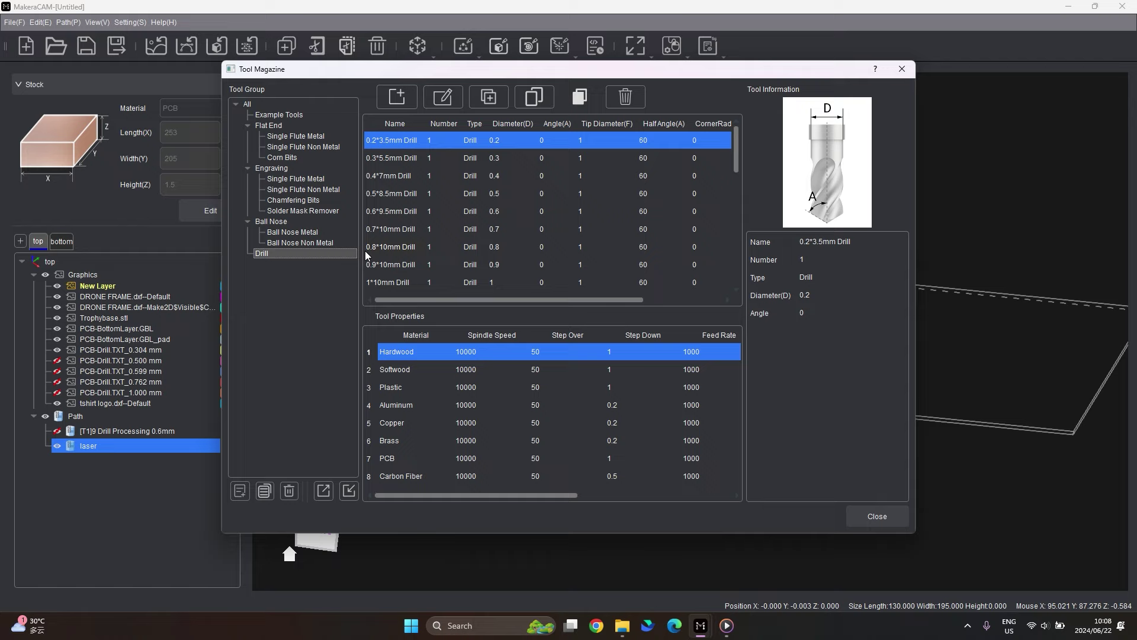
Examine the Softwood cutting properties of the 3.175*25mm Flat End bit in the Single Flute Non Metal group.
click(300, 138)
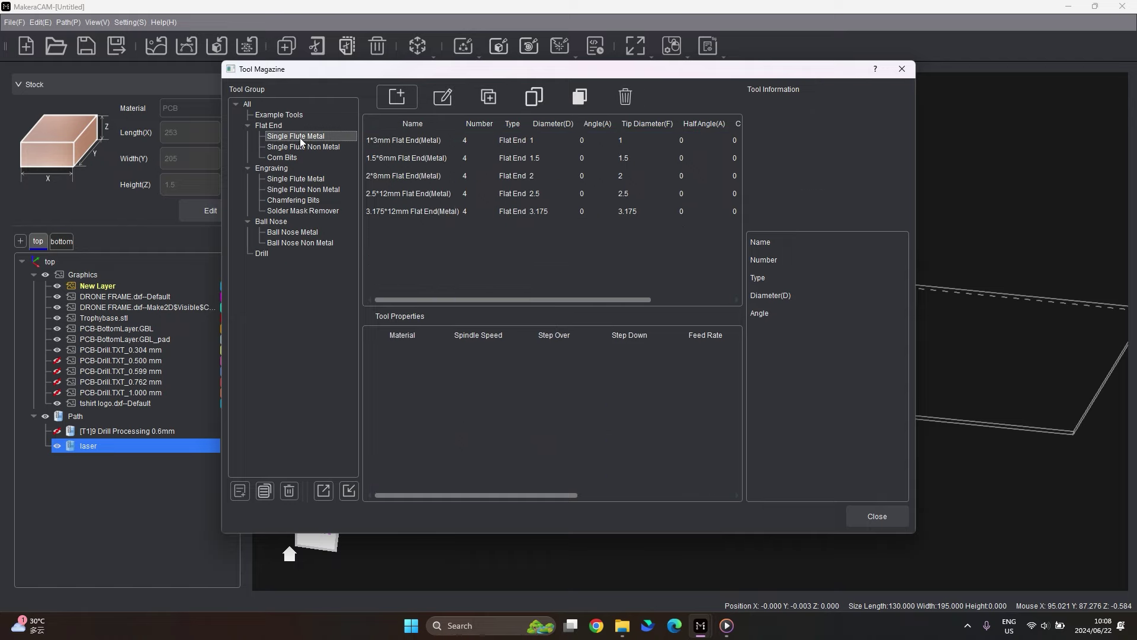
click(318, 150)
click(397, 248)
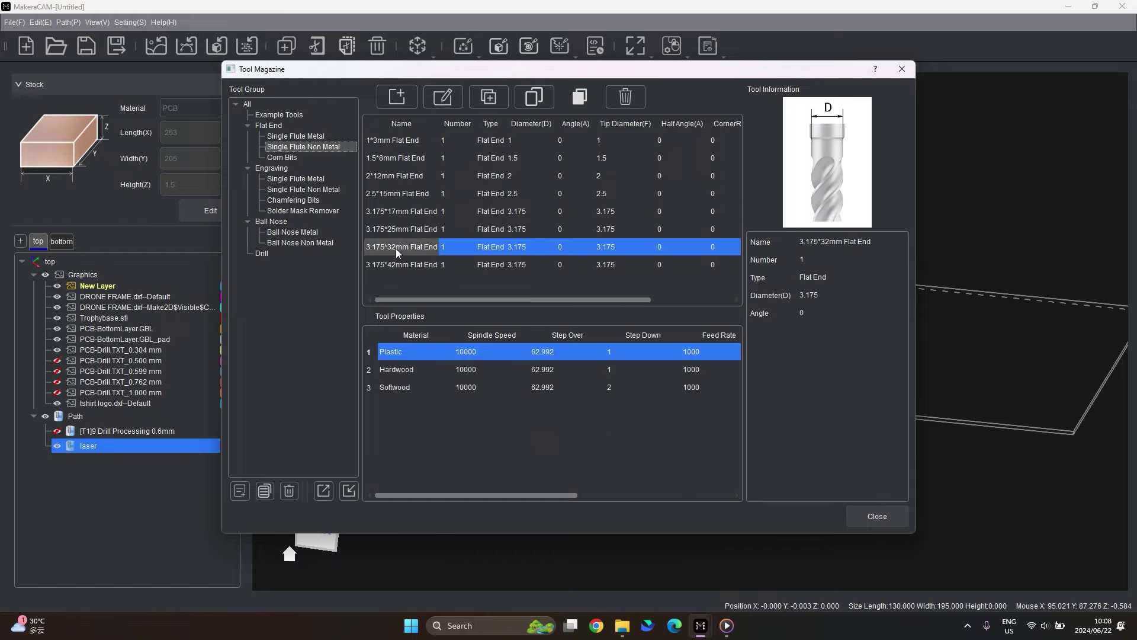
click(402, 232)
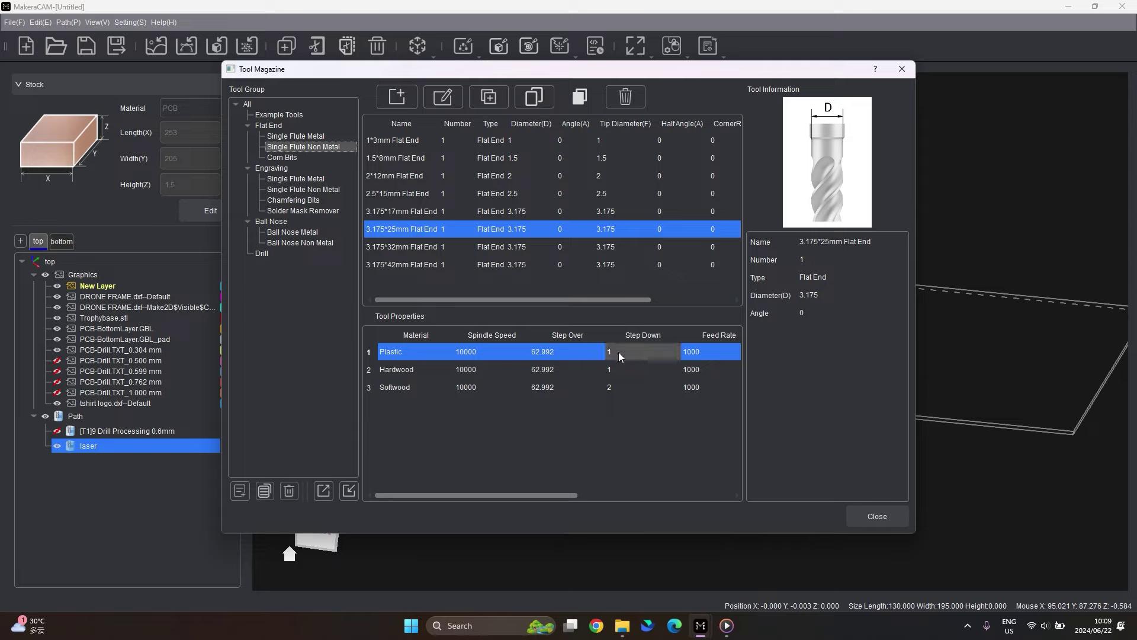
click(402, 387)
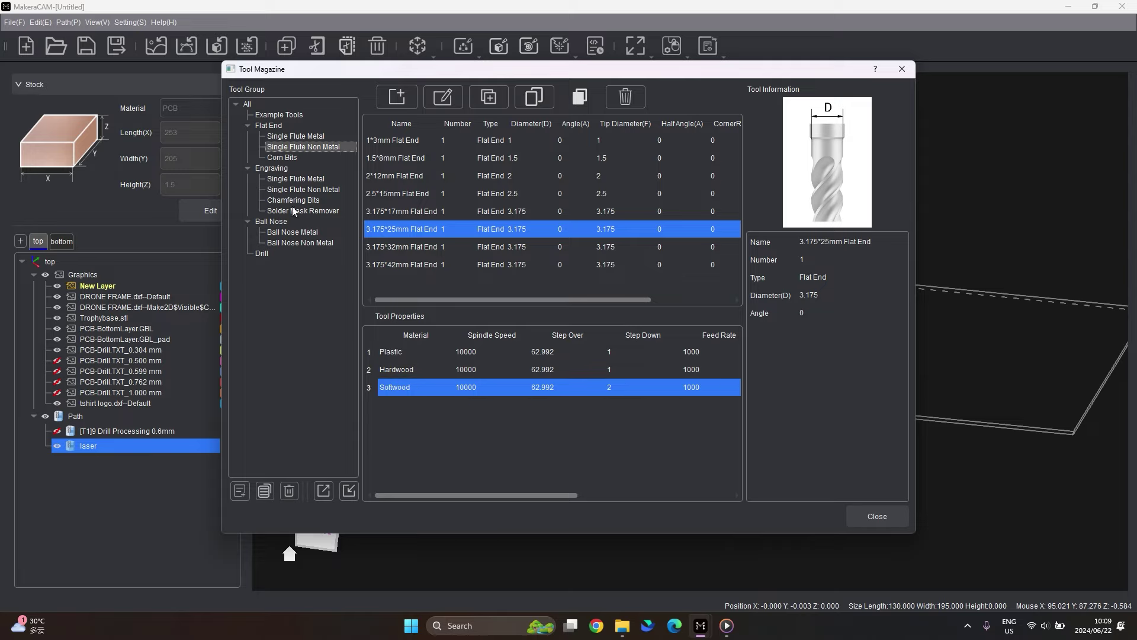
Examine the properties of the 0.9mm Corn and 0.3mm*30° Engraving(Metal) bits, and close the tool library.
click(290, 158)
click(391, 193)
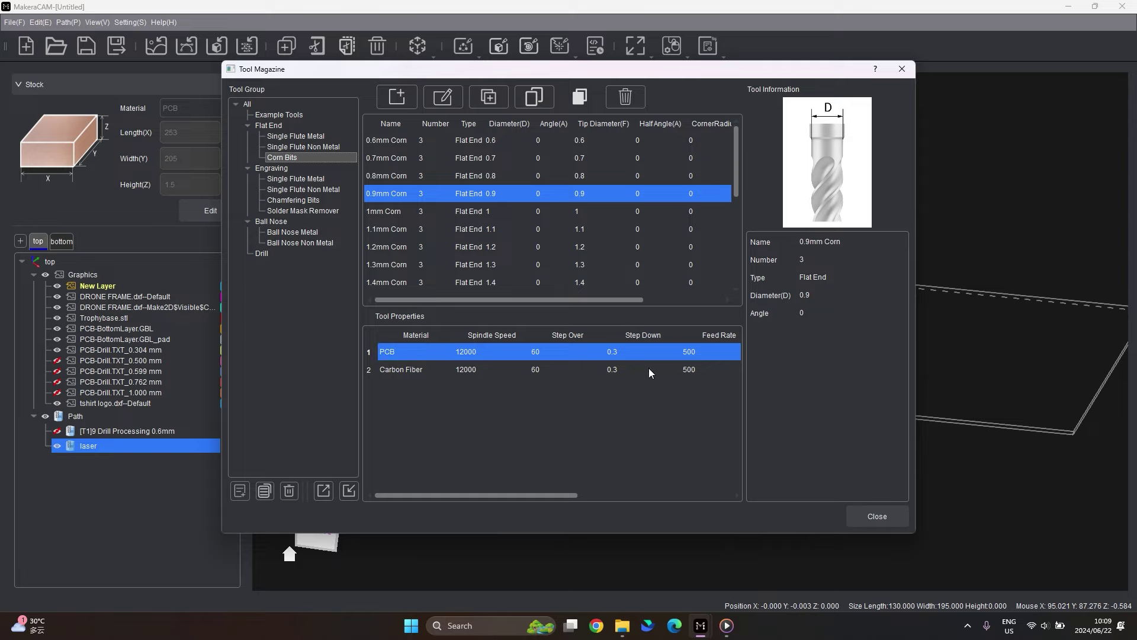
click(300, 188)
click(302, 178)
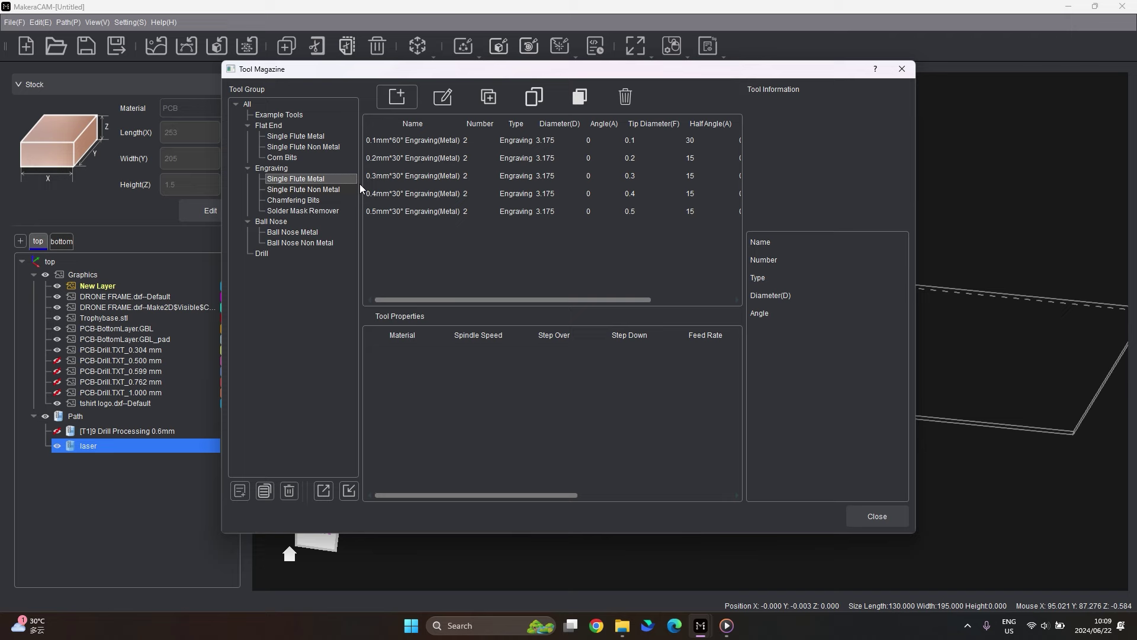
click(403, 176)
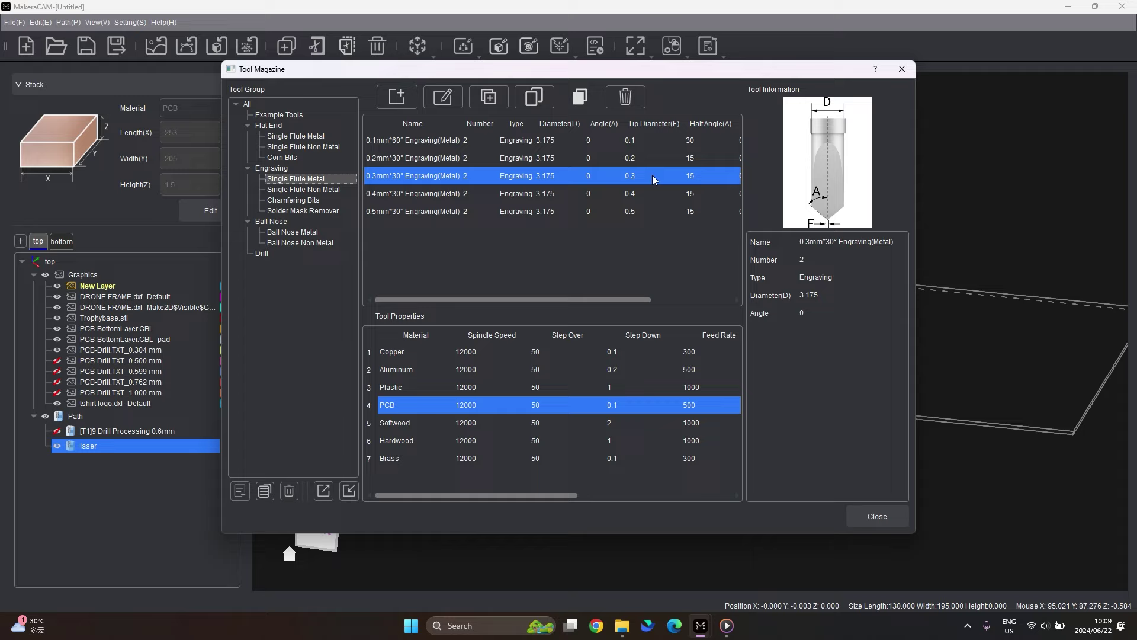
click(908, 72)
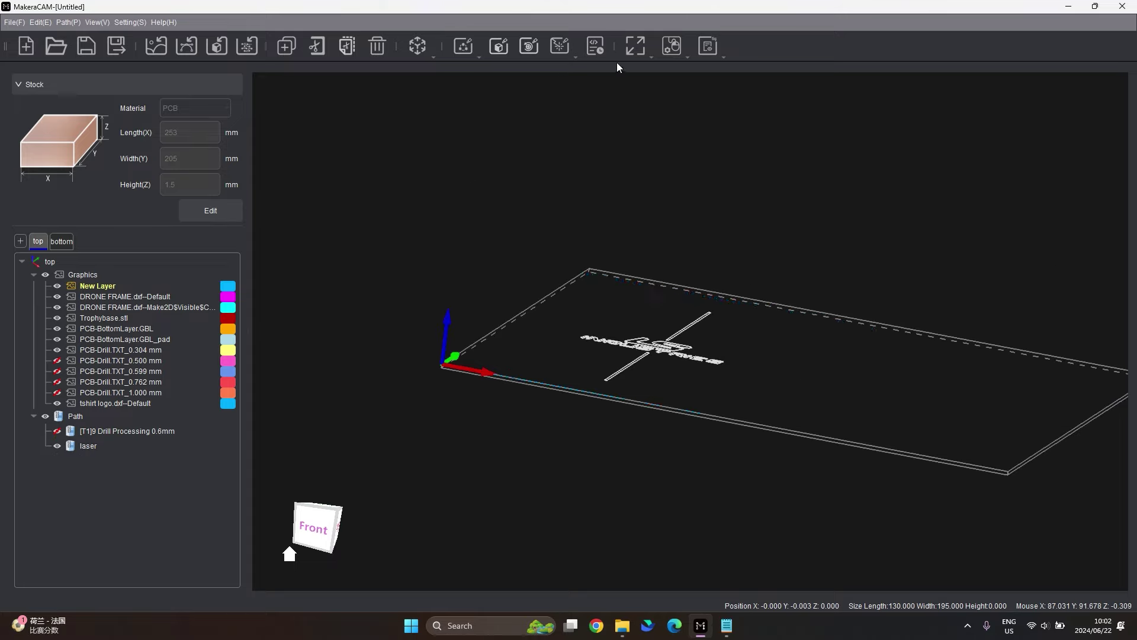
View the list of exportable toolpaths, cancel the export, and hide the laser path.
click(595, 46)
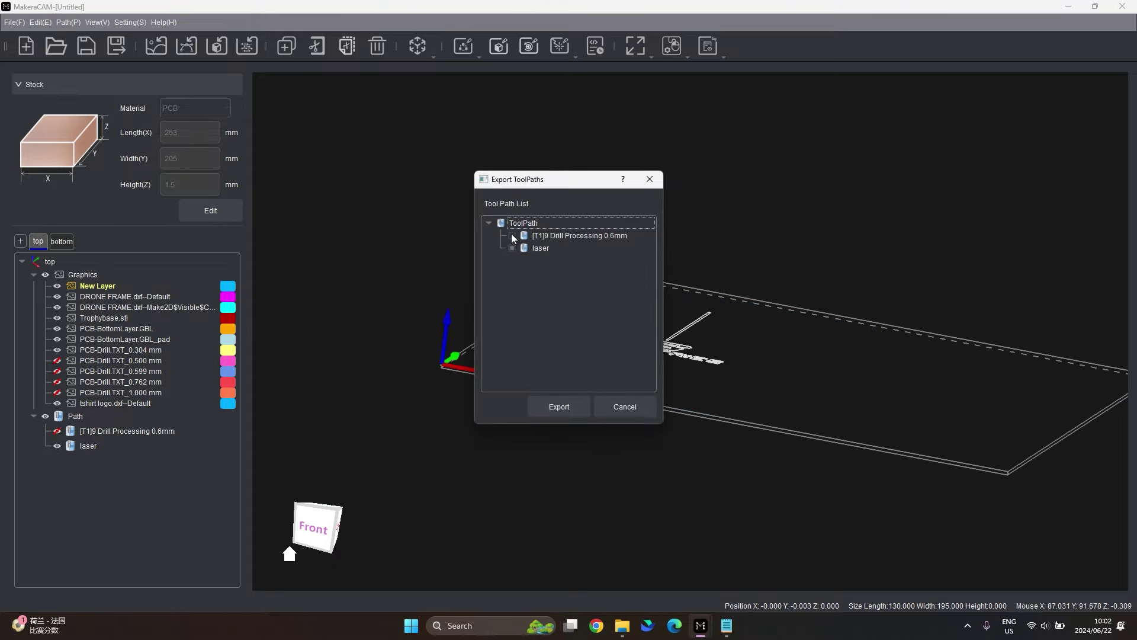
click(624, 407)
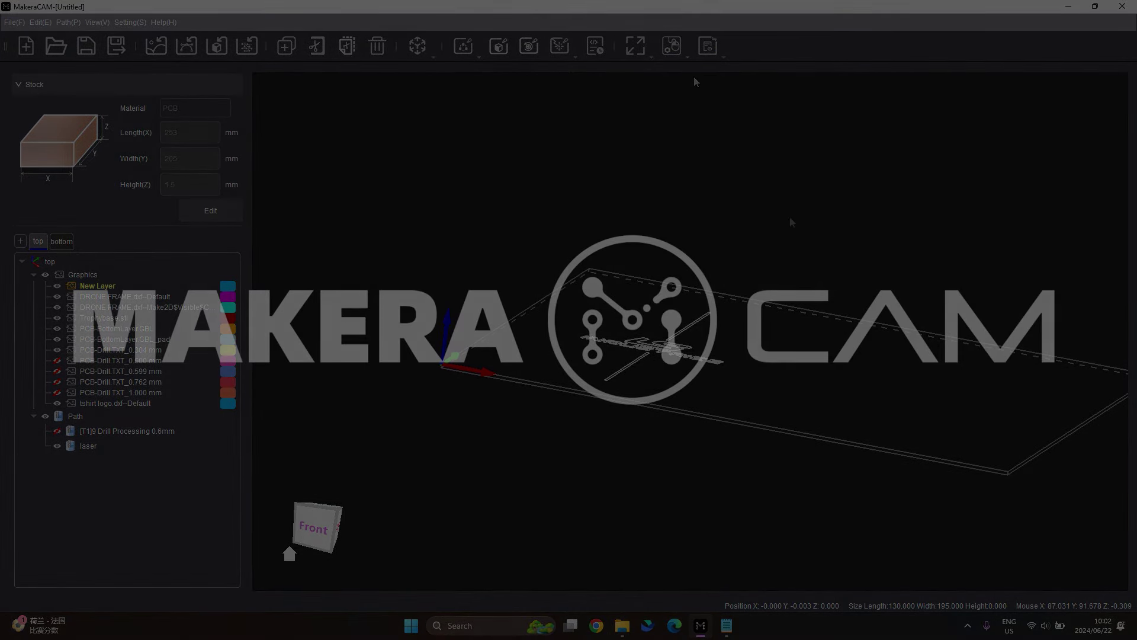
click(57, 446)
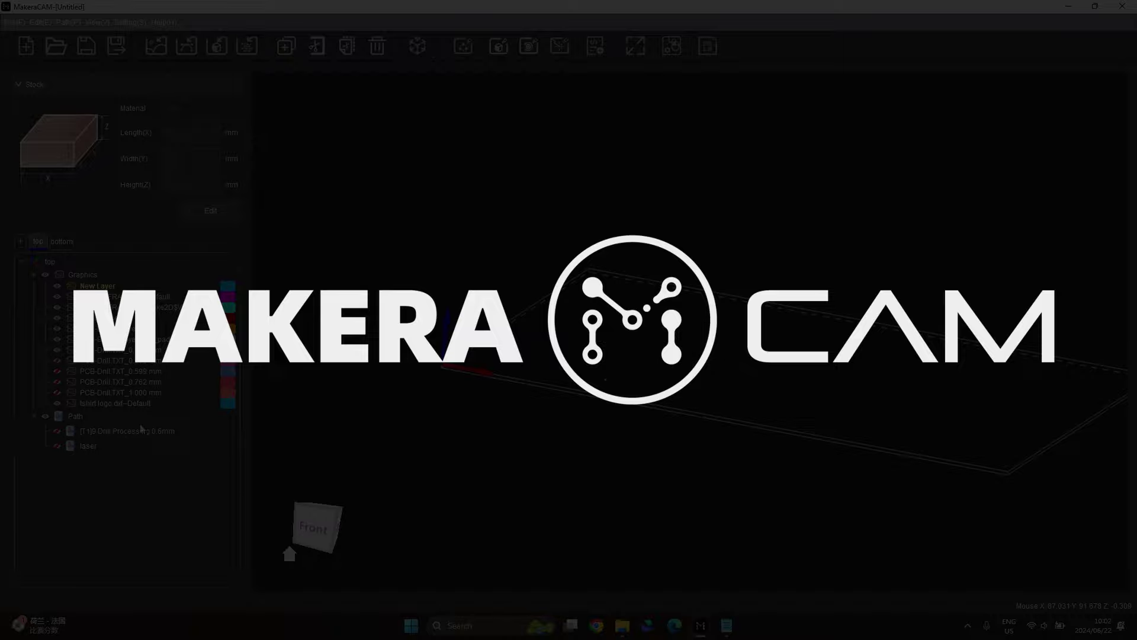